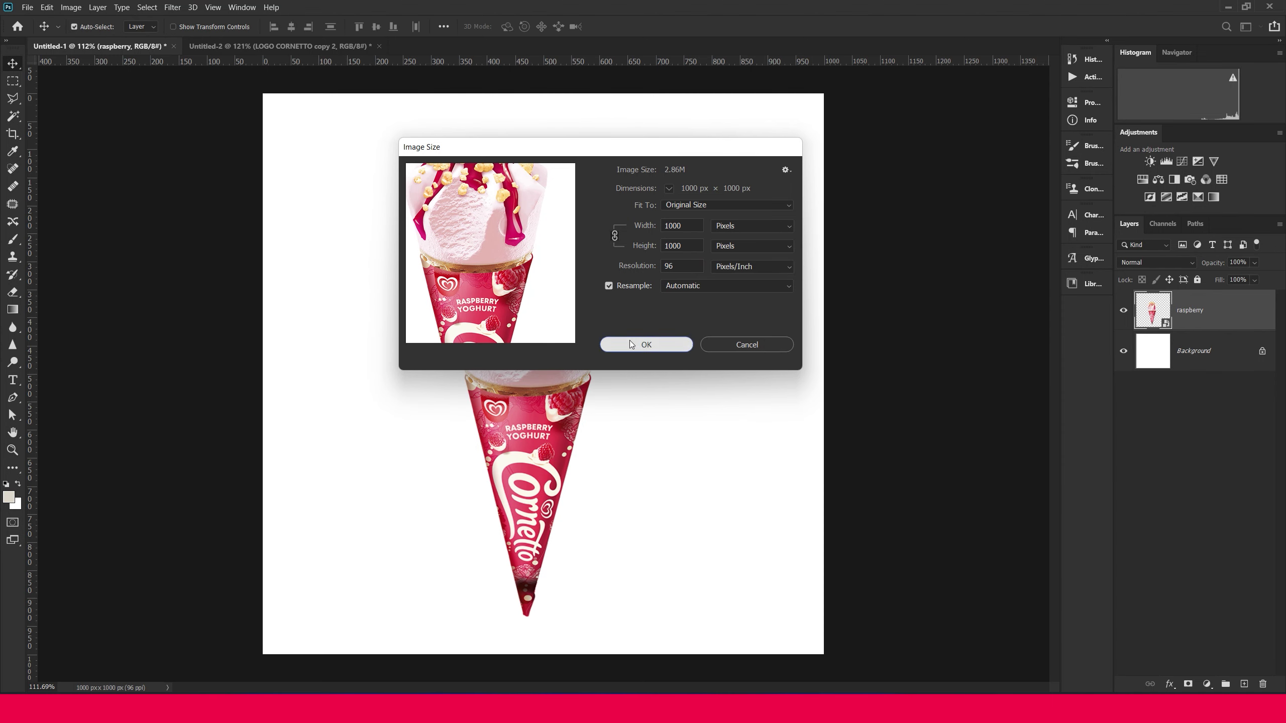
Scale the raspberry cone to about 192.72%, stand it upright, and let its bottom run off the canvas
{"action": "left_click", "coordinate": [626, 343]}
{"action": "key", "text": "ctrl+t"}
{"action": "mouse_move", "coordinate": [608, 230]}
{"action": "left_mouse_down"}
{"action": "mouse_move", "coordinate": [628, 175]}
{"action": "mouse_move", "coordinate": [640, 287]}
{"action": "mouse_move", "coordinate": [431, 427]}
{"action": "left_mouse_up"}
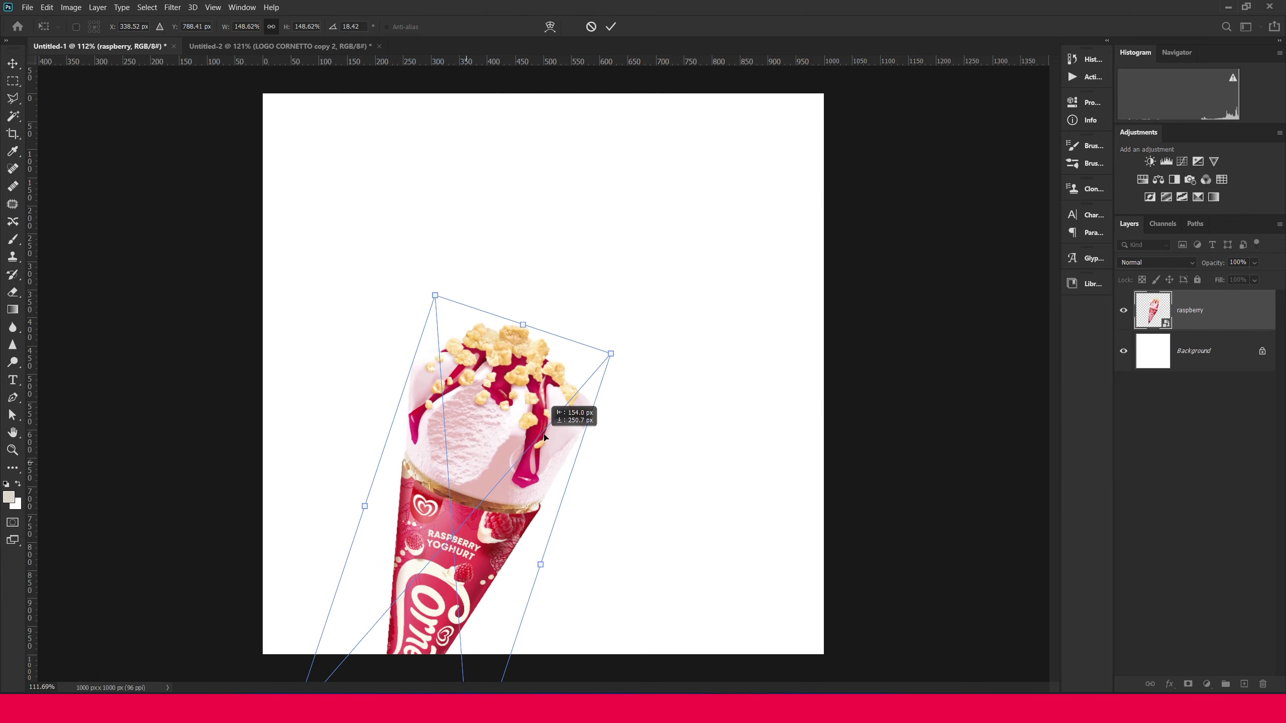
{"action": "left_click_drag", "start_coordinate": [478, 349], "coordinate": [655, 230]}
{"action": "mouse_move", "coordinate": [540, 317]}
{"action": "left_mouse_down"}
{"action": "mouse_move", "coordinate": [544, 415]}
{"action": "mouse_move", "coordinate": [593, 382]}
{"action": "left_mouse_up"}
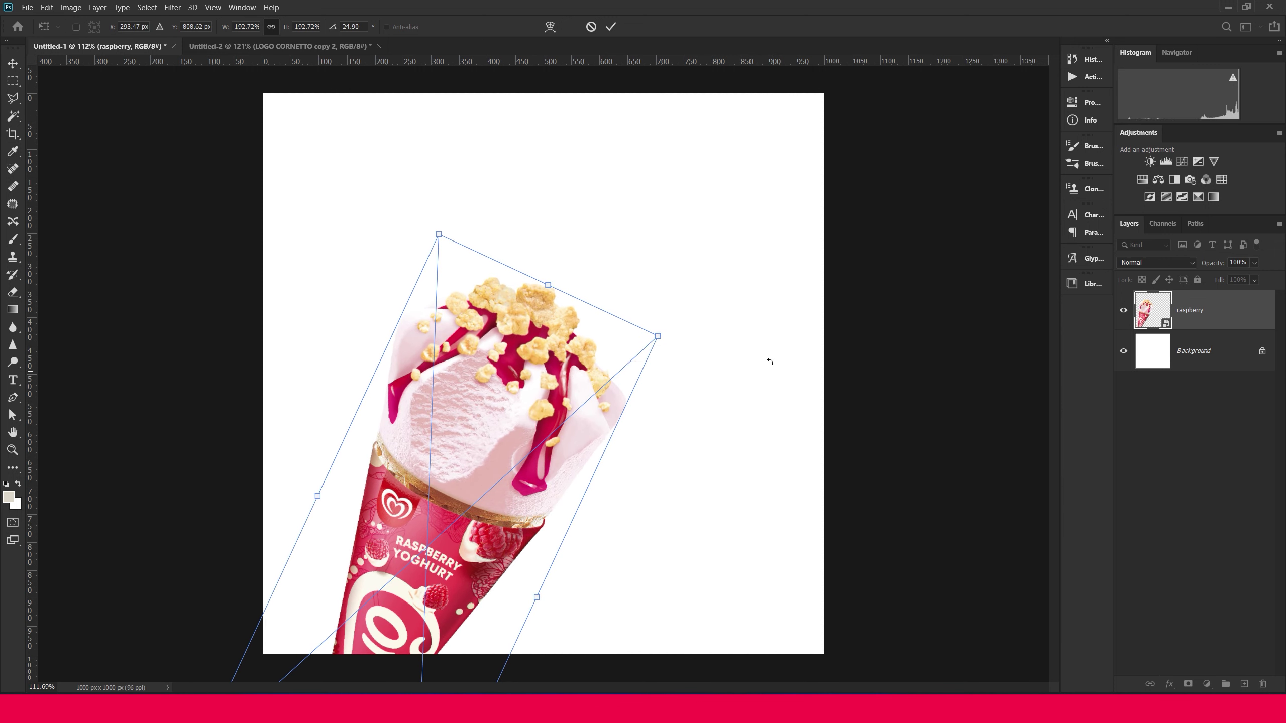
{"action": "left_click_drag", "start_coordinate": [770, 359], "coordinate": [669, 219]}
{"action": "left_click_drag", "start_coordinate": [480, 361], "coordinate": [579, 320]}
{"action": "left_click_drag", "start_coordinate": [673, 291], "coordinate": [677, 288]}
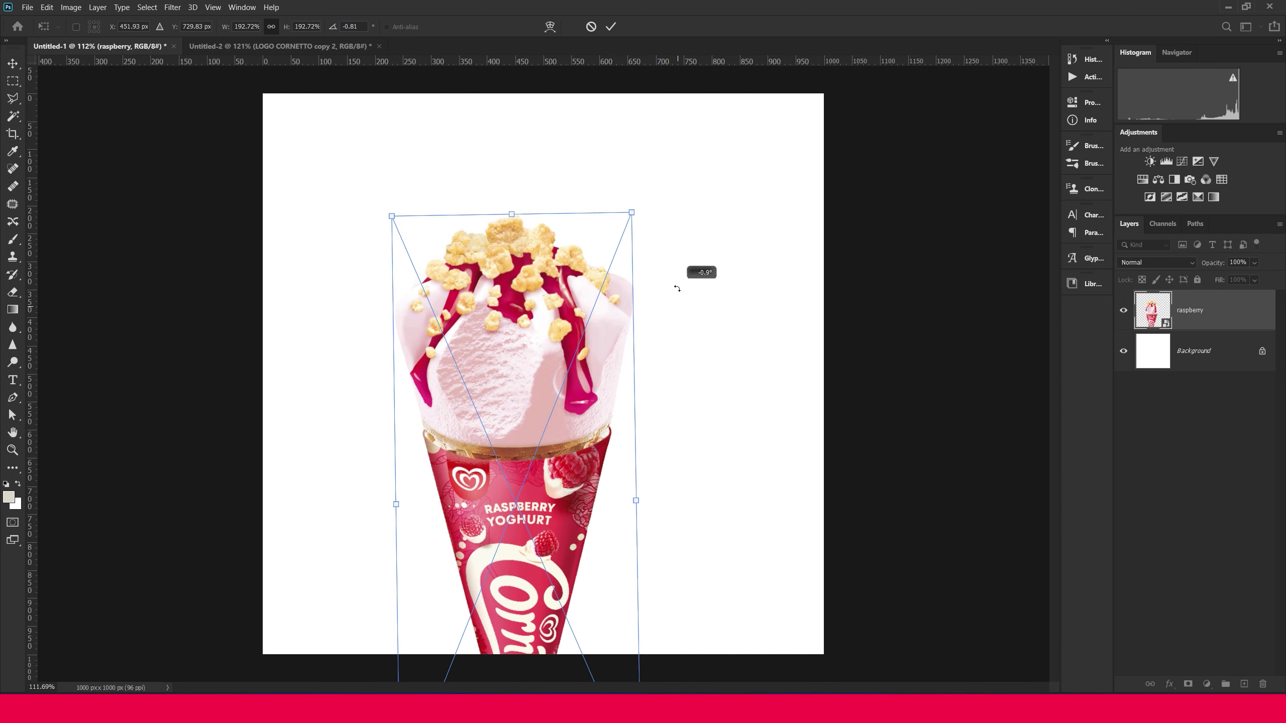
{"action": "left_click_drag", "start_coordinate": [586, 362], "coordinate": [603, 385]}
{"action": "key", "text": "Return"}
{"action": "left_click_drag", "start_coordinate": [549, 417], "coordinate": [553, 424]}
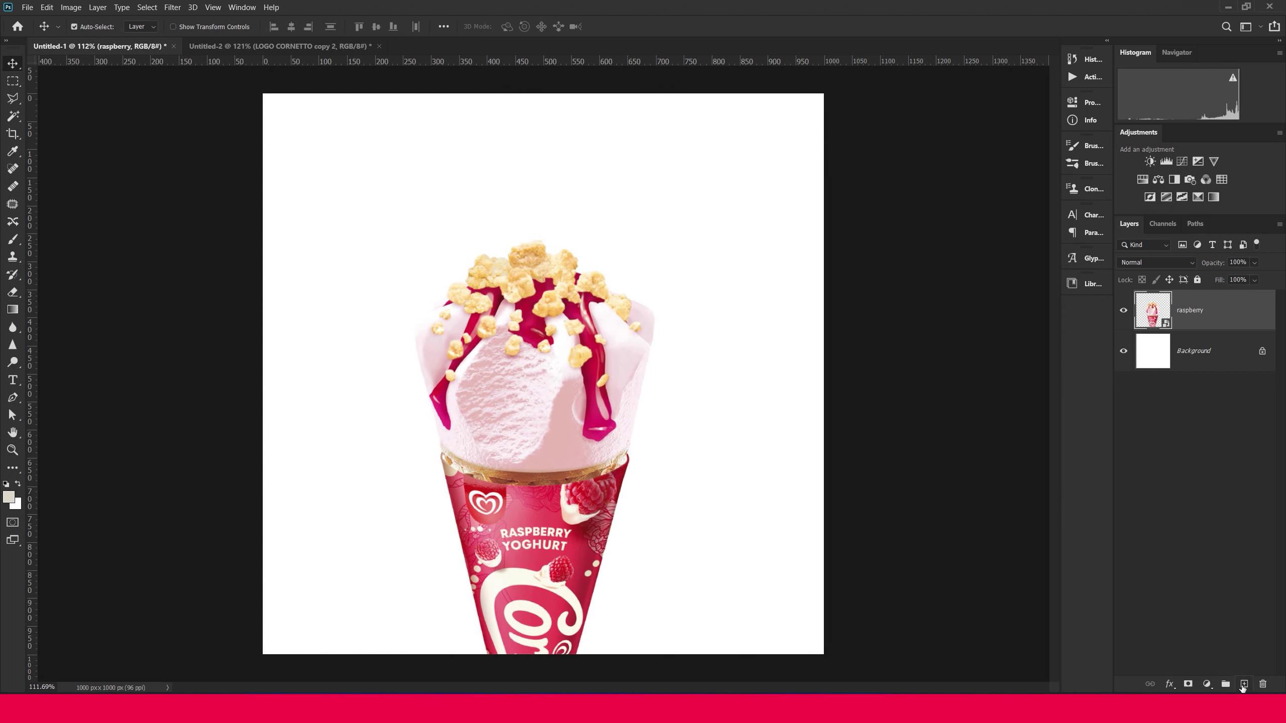
Add a new layer beneath the cone and set the gradient's start colour to pink-red
{"action": "left_click", "coordinate": [1243, 684]}
{"action": "left_click_drag", "start_coordinate": [1195, 306], "coordinate": [1188, 373]}
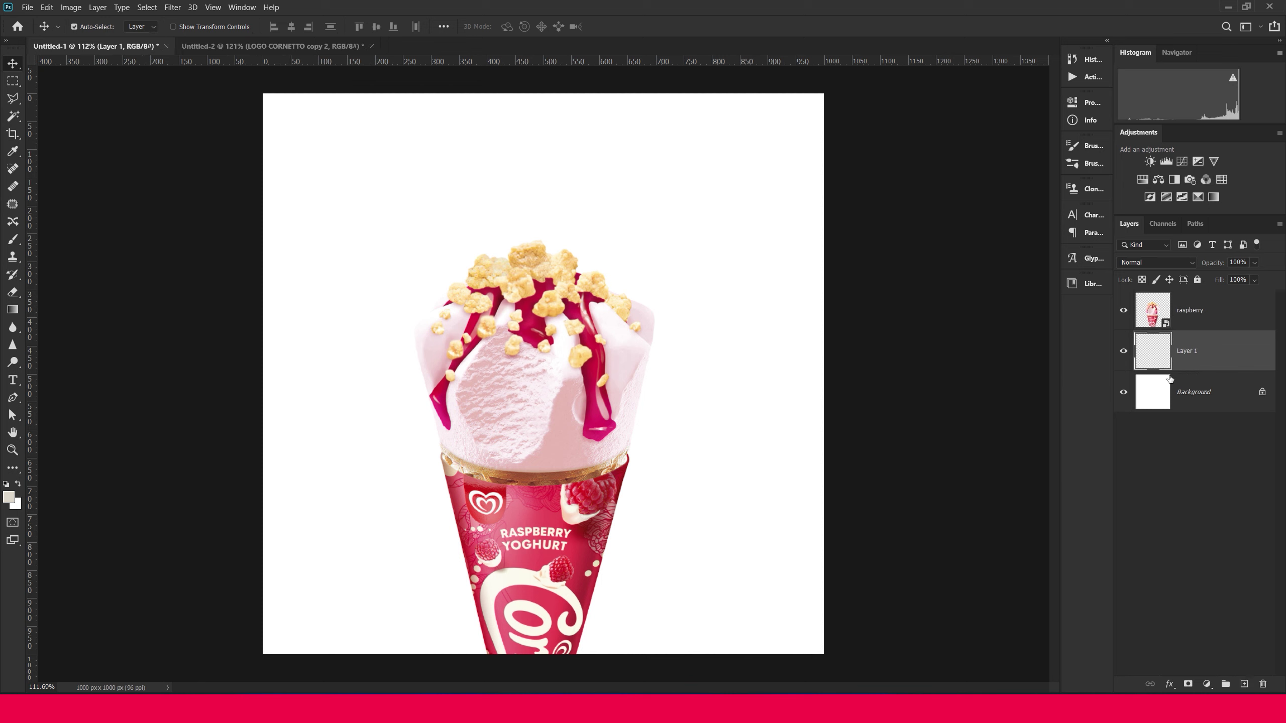
{"action": "left_click", "coordinate": [15, 310]}
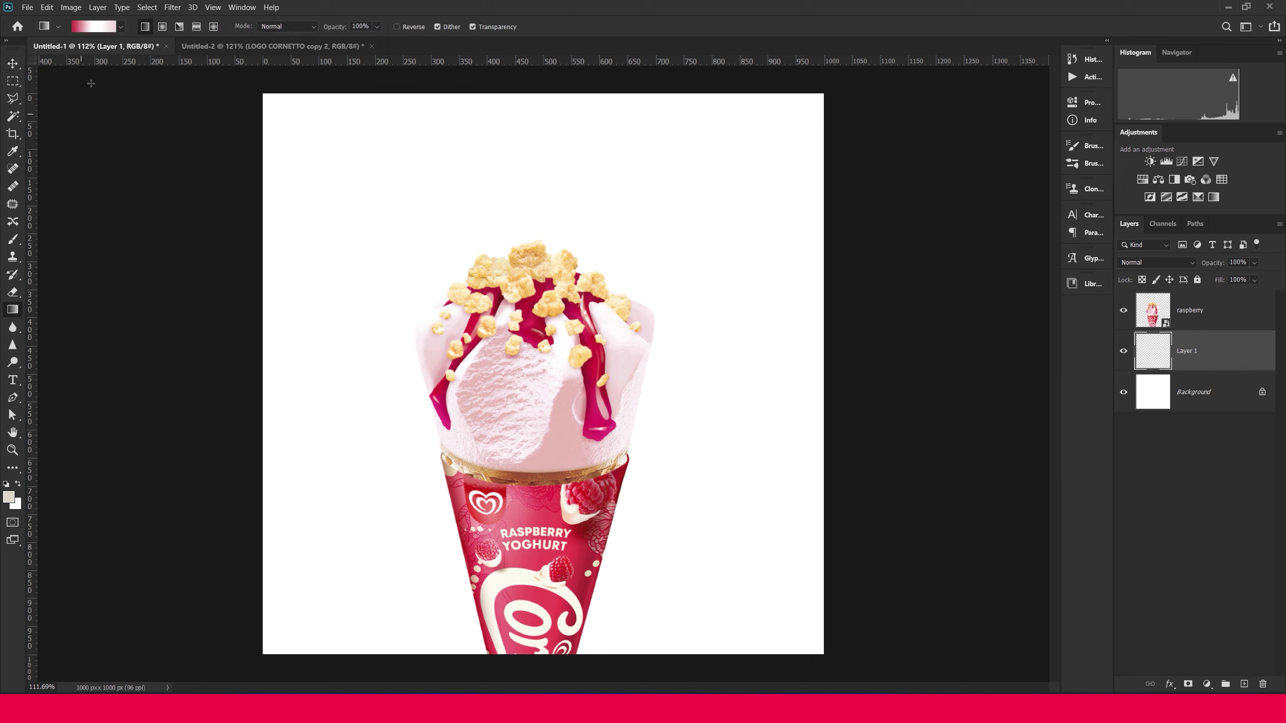
{"action": "left_click", "coordinate": [88, 28]}
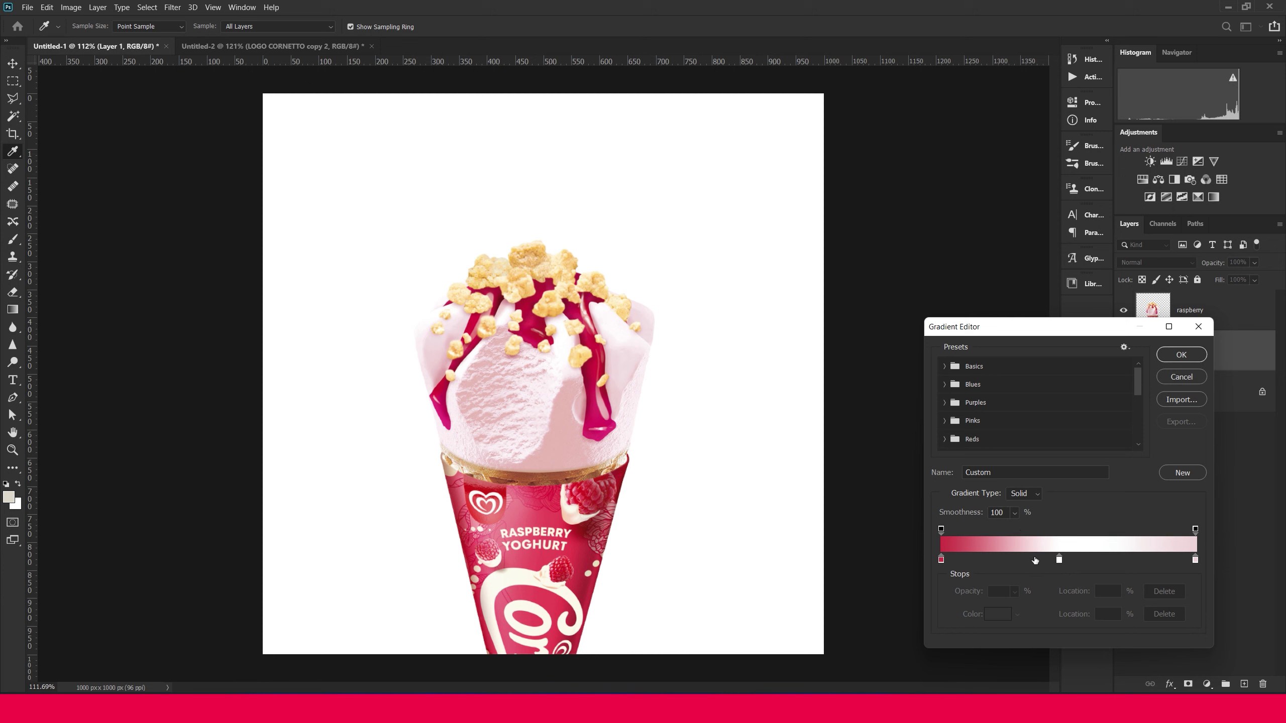
{"action": "left_click", "coordinate": [941, 559]}
{"action": "left_click", "coordinate": [998, 614]}
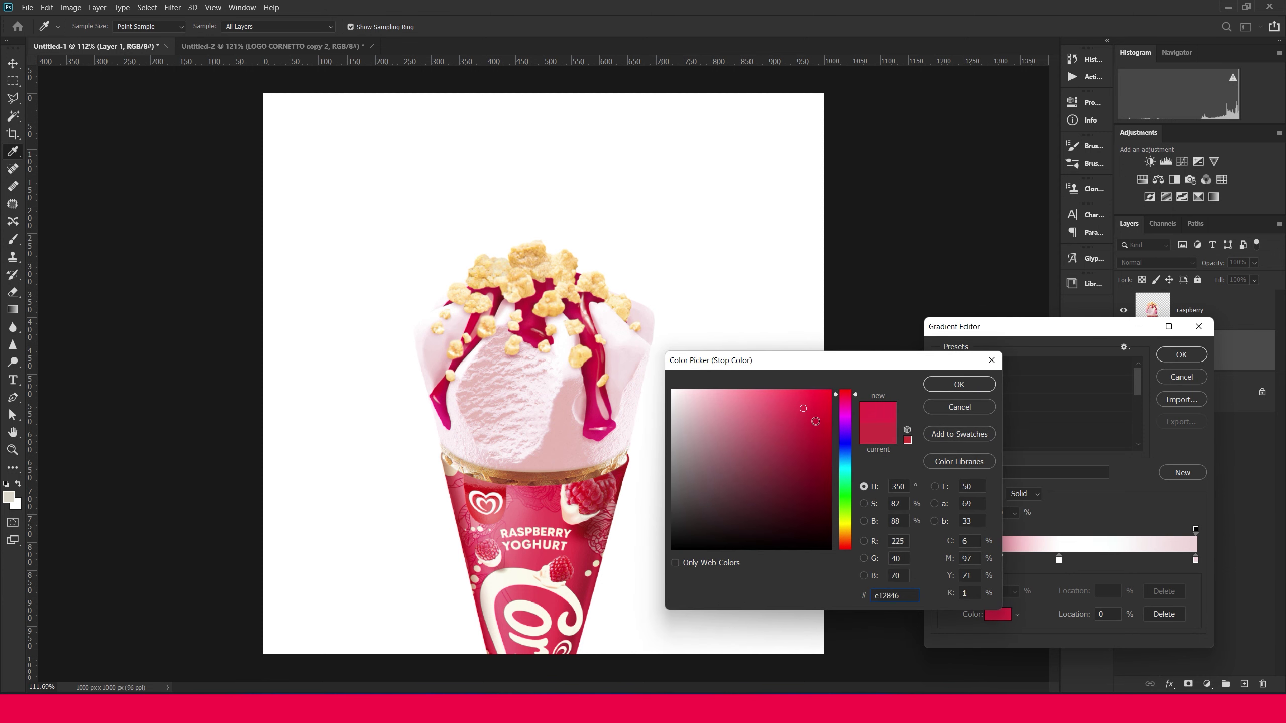
{"action": "left_click", "coordinate": [931, 386]}
Set the gradient's end colour to the sampled raspberry sauce and drag a radial glow
{"action": "left_click", "coordinate": [1196, 560]}
{"action": "left_click", "coordinate": [998, 614]}
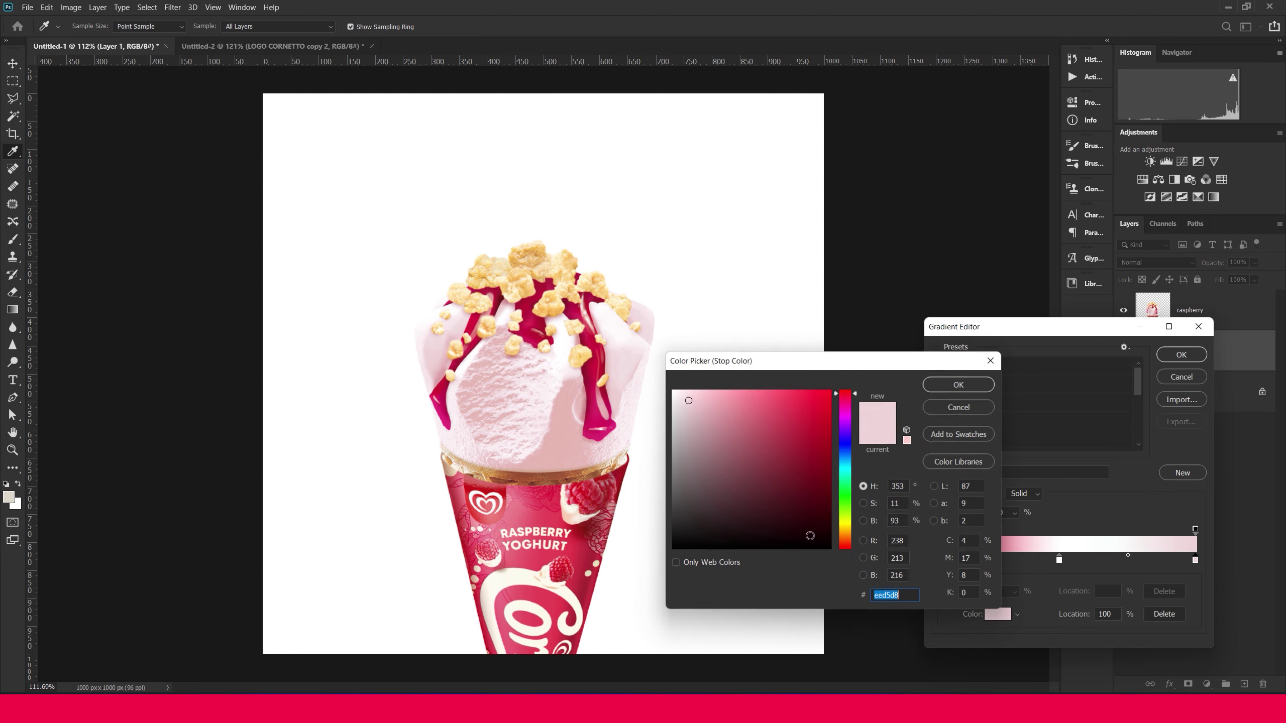
{"action": "left_click", "coordinate": [603, 429]}
{"action": "left_click", "coordinate": [952, 385]}
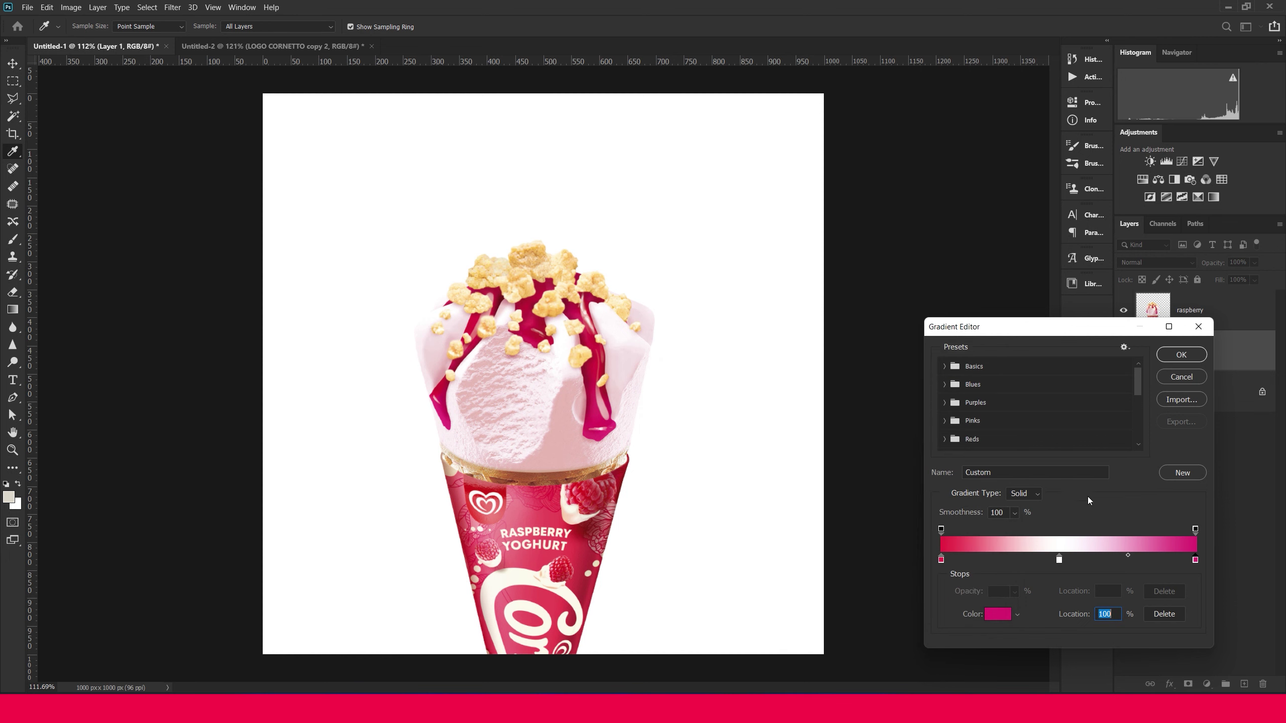
{"action": "left_click", "coordinate": [1164, 353]}
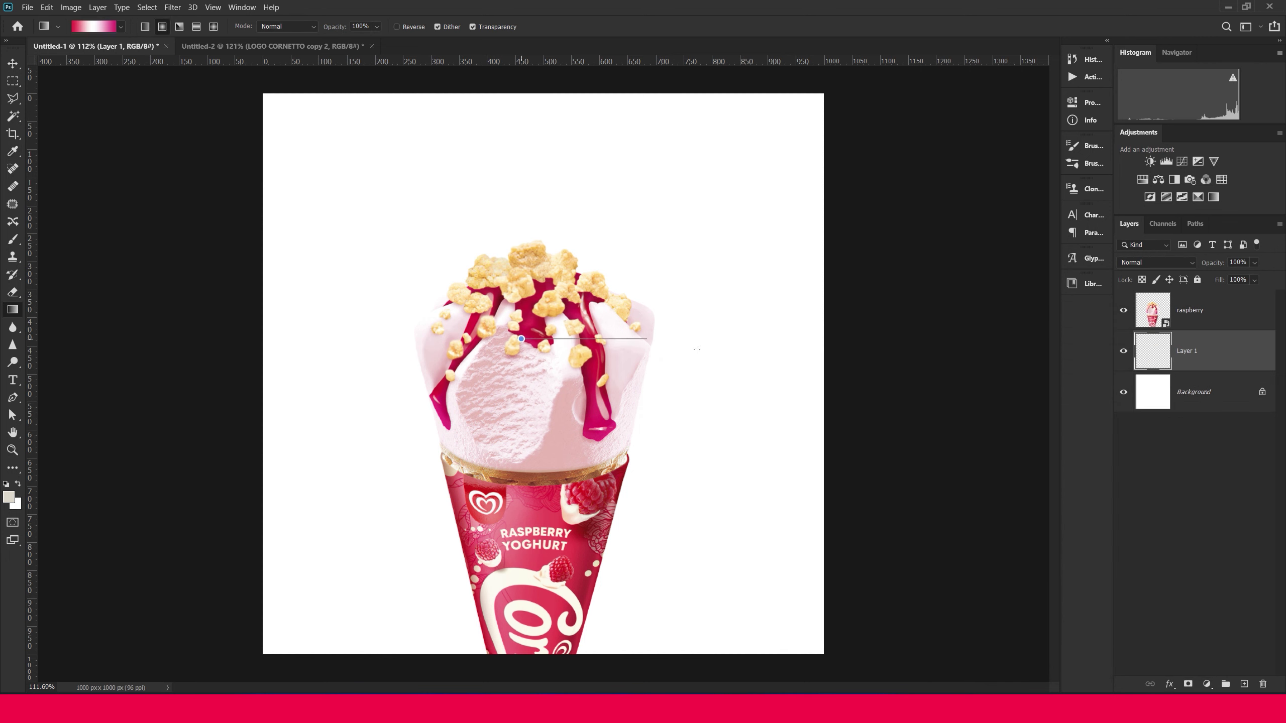
{"action": "left_click_drag", "start_coordinate": [820, 350], "coordinate": [822, 349]}
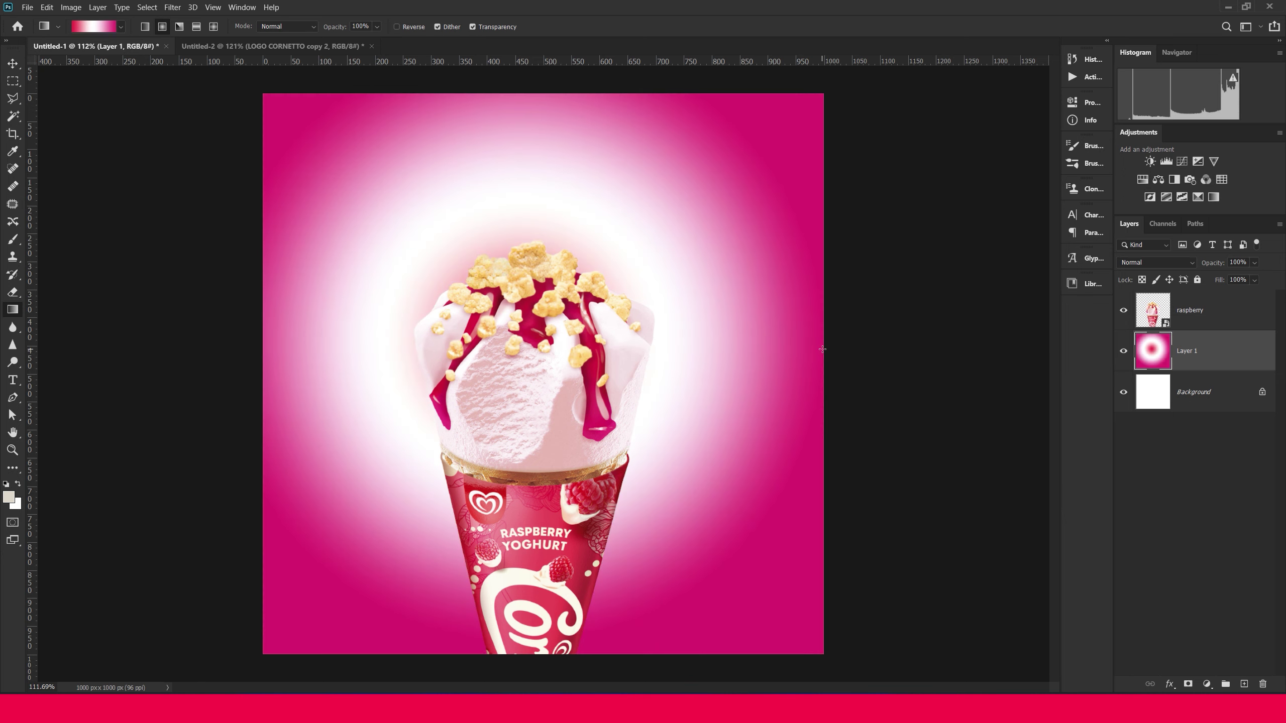
{"action": "key", "text": "v"}
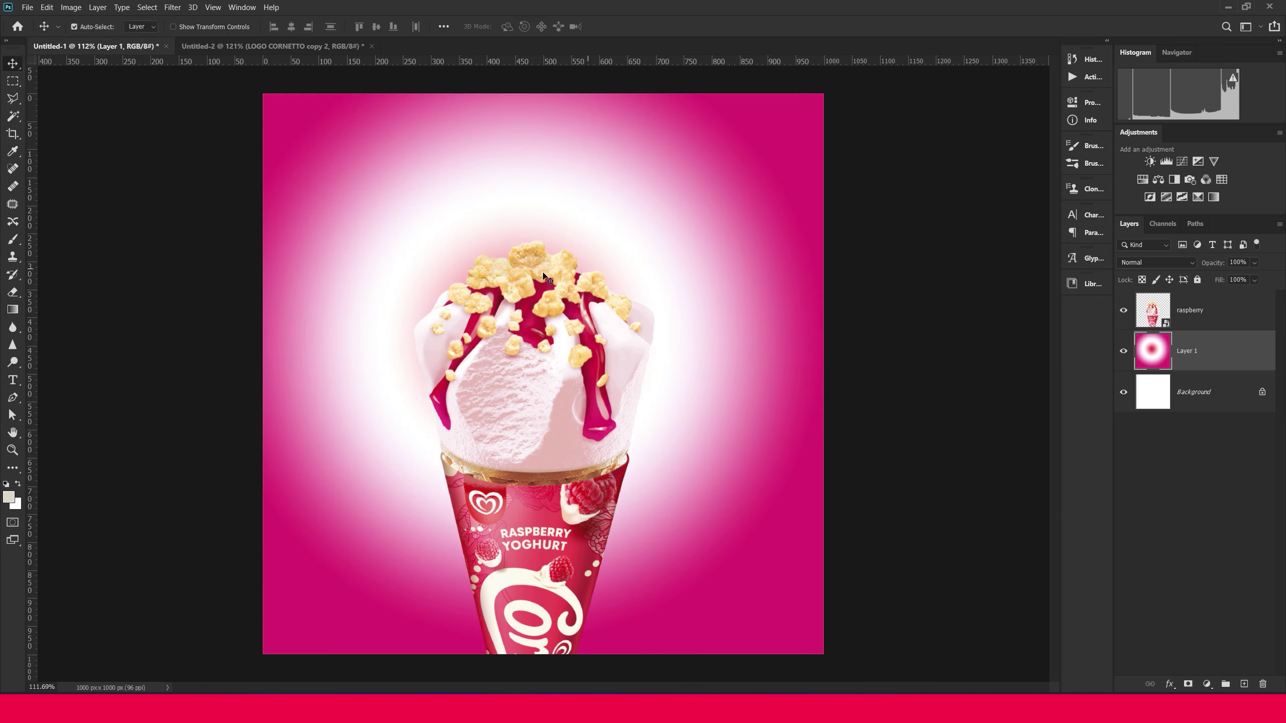
Bring the crumbs layer from Untitled-2 into the ice-cream document at lower left
{"action": "left_click_drag", "start_coordinate": [643, 256], "coordinate": [644, 257]}
{"action": "left_click_drag", "start_coordinate": [649, 302], "coordinate": [651, 304]}
{"action": "left_click", "coordinate": [308, 48]}
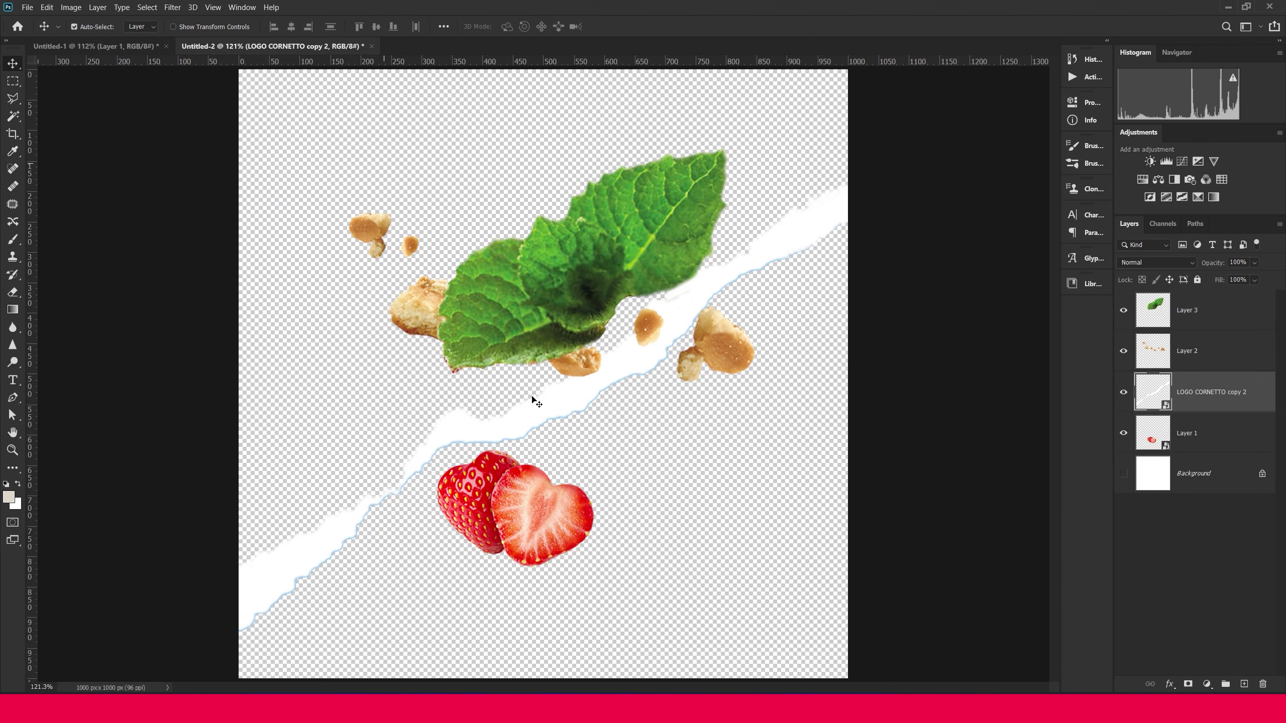
{"action": "left_click_drag", "start_coordinate": [492, 316], "coordinate": [492, 230]}
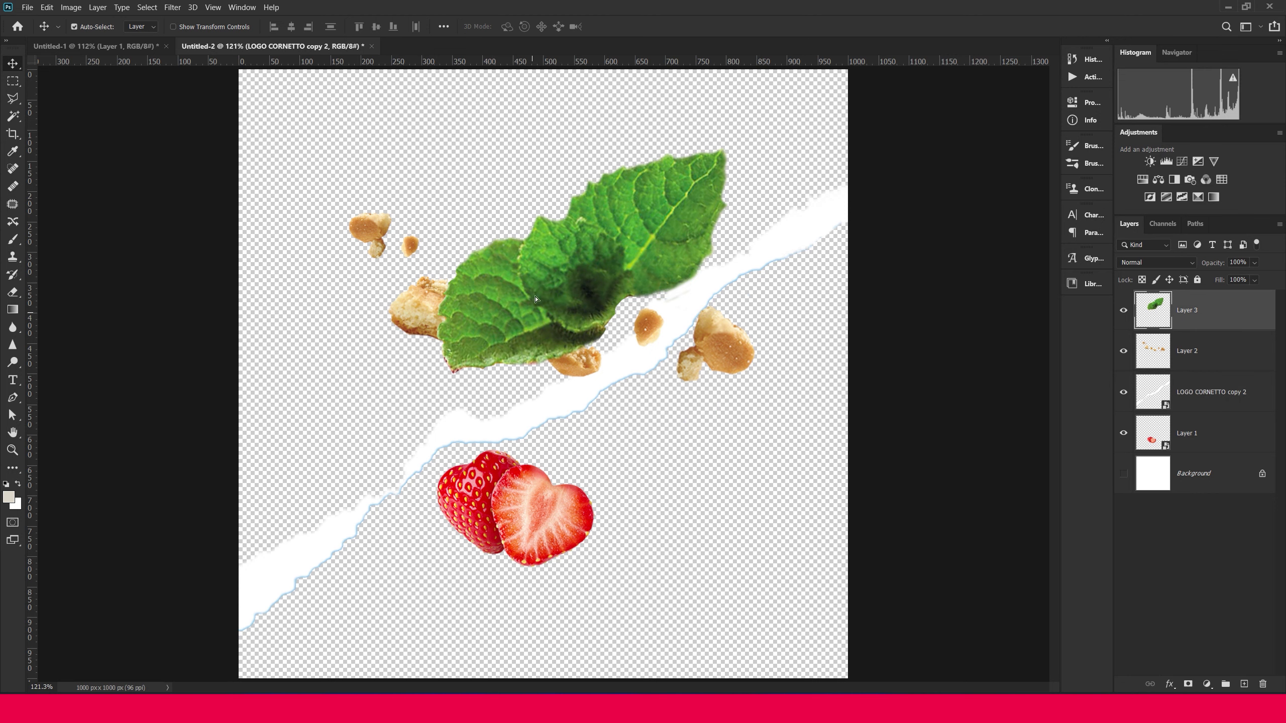
{"action": "mouse_move", "coordinate": [583, 350]}
{"action": "left_mouse_down"}
{"action": "mouse_move", "coordinate": [283, 208]}
{"action": "mouse_move", "coordinate": [495, 319]}
{"action": "mouse_move", "coordinate": [556, 290]}
{"action": "left_mouse_up"}
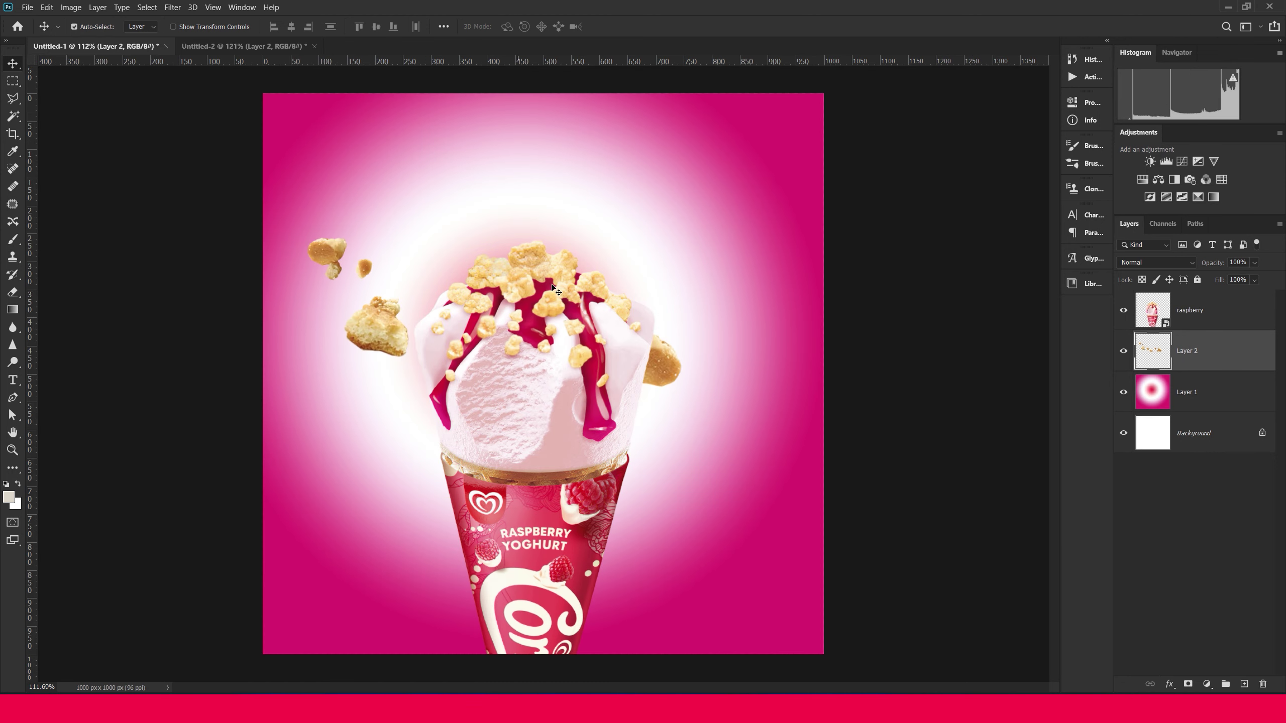
{"action": "left_click_drag", "start_coordinate": [402, 315], "coordinate": [363, 560]}
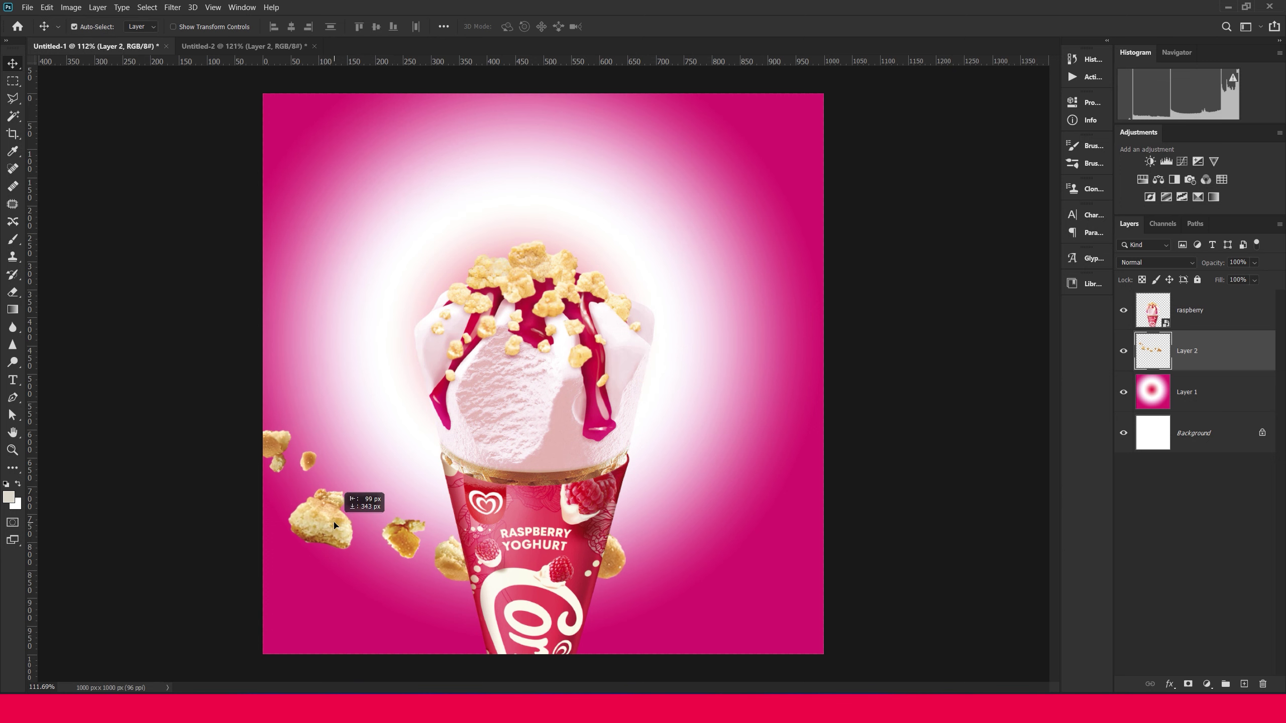
{"action": "left_click_drag", "start_coordinate": [363, 560], "coordinate": [363, 498]}
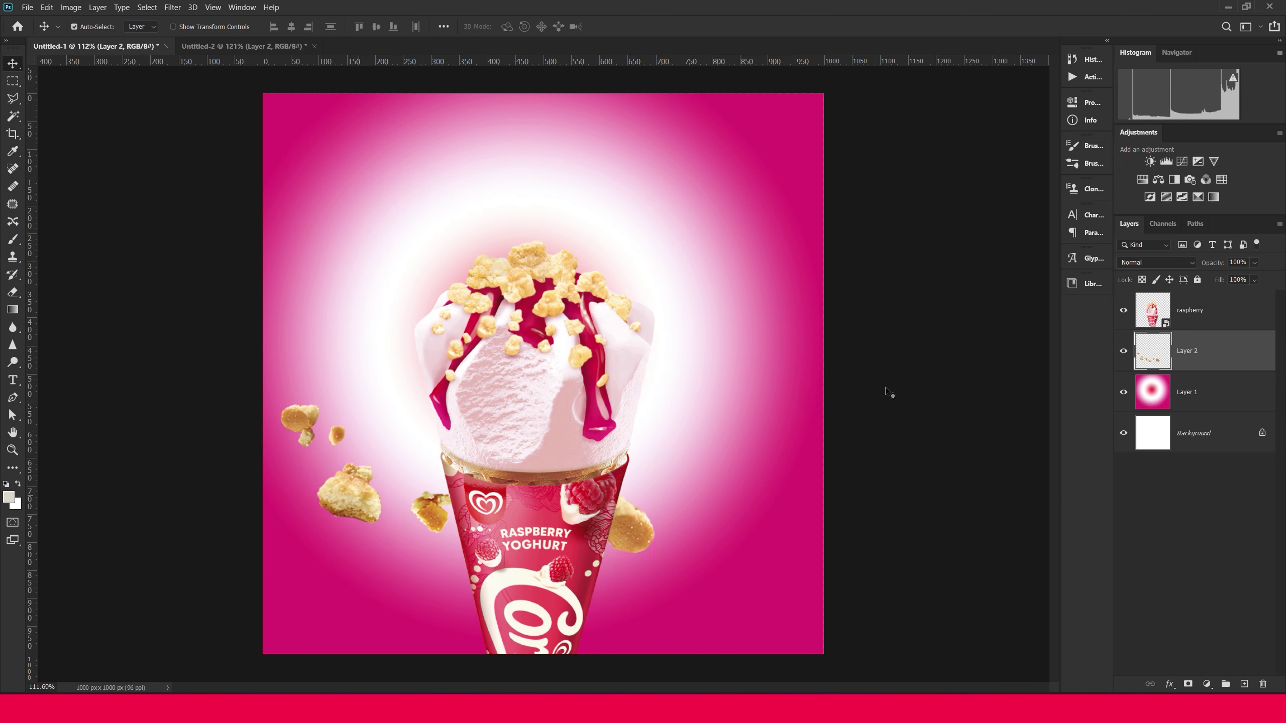
Convert the crumbs to a Smart Object, shrink to about 57%, and rotate into a right-side trail
{"action": "right_click", "coordinate": [1229, 353]}
{"action": "left_click", "coordinate": [1119, 338]}
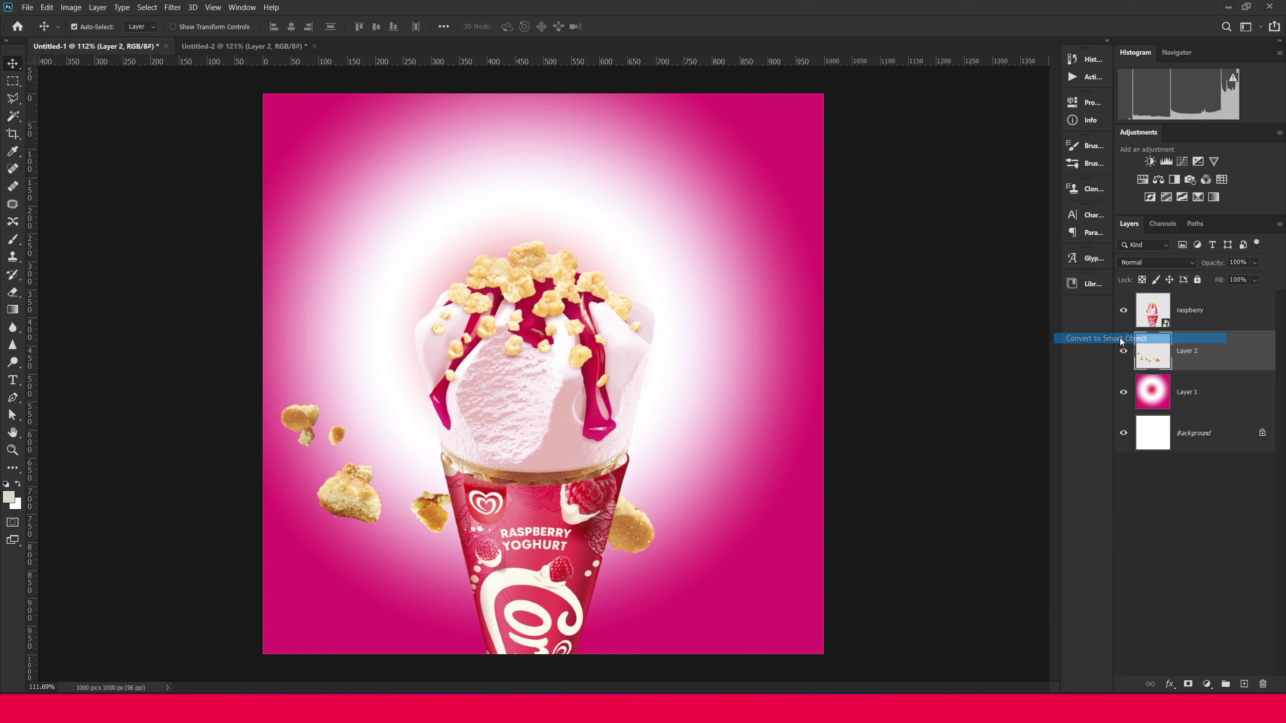
{"action": "key", "text": "ctrl+t"}
{"action": "left_click_drag", "start_coordinate": [684, 403], "coordinate": [509, 476]}
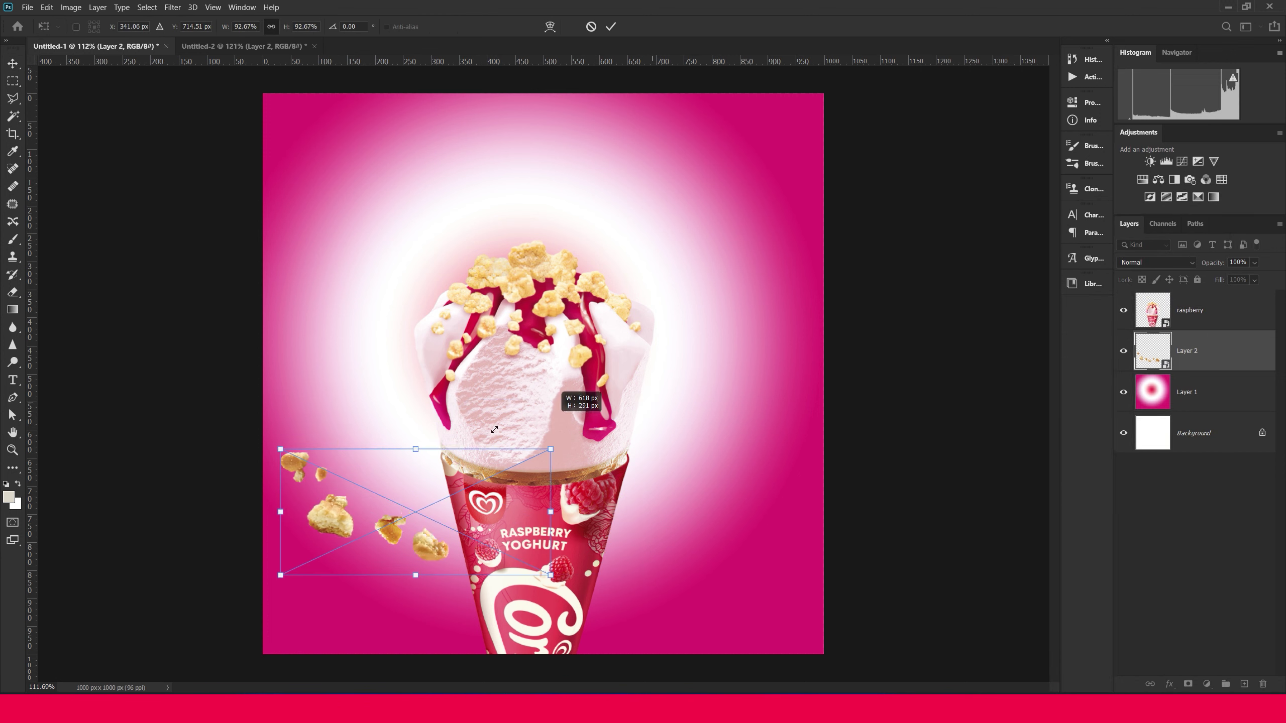
{"action": "left_click_drag", "start_coordinate": [355, 537], "coordinate": [714, 354]}
{"action": "mouse_move", "coordinate": [892, 416]}
{"action": "left_mouse_down"}
{"action": "mouse_move", "coordinate": [829, 202]}
{"action": "mouse_move", "coordinate": [881, 409]}
{"action": "left_mouse_up"}
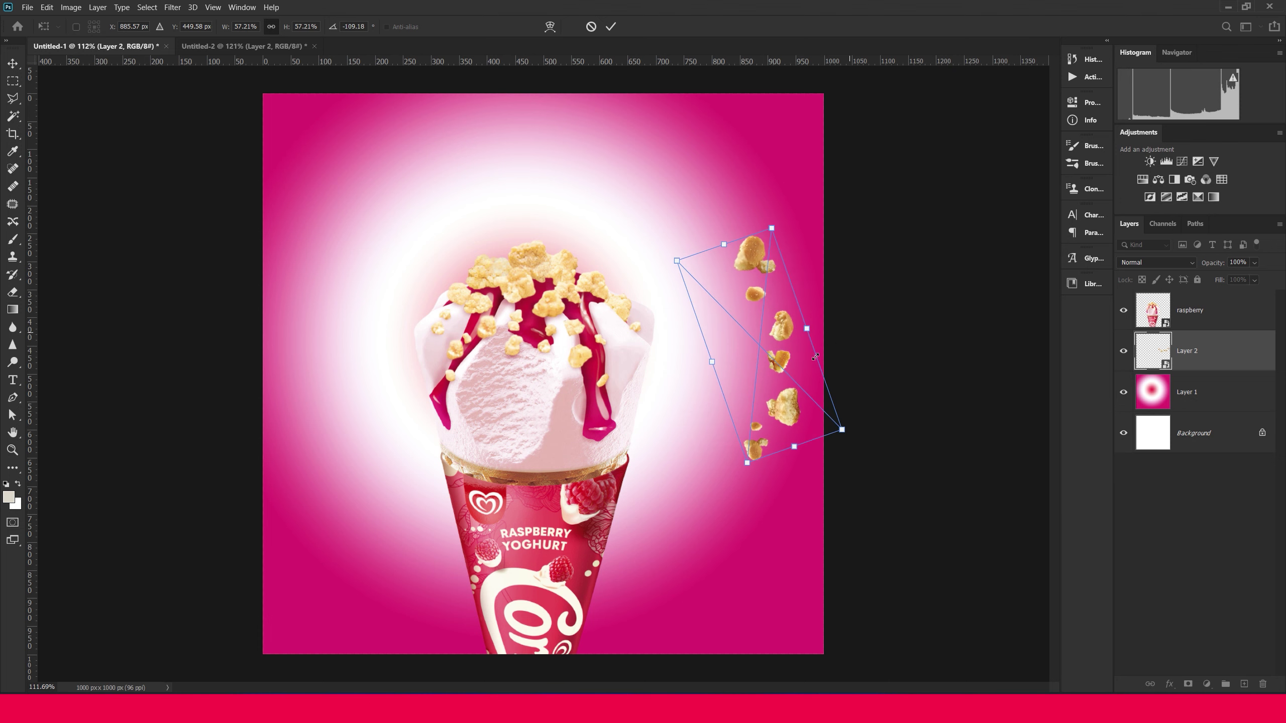
{"action": "key", "text": "Return"}
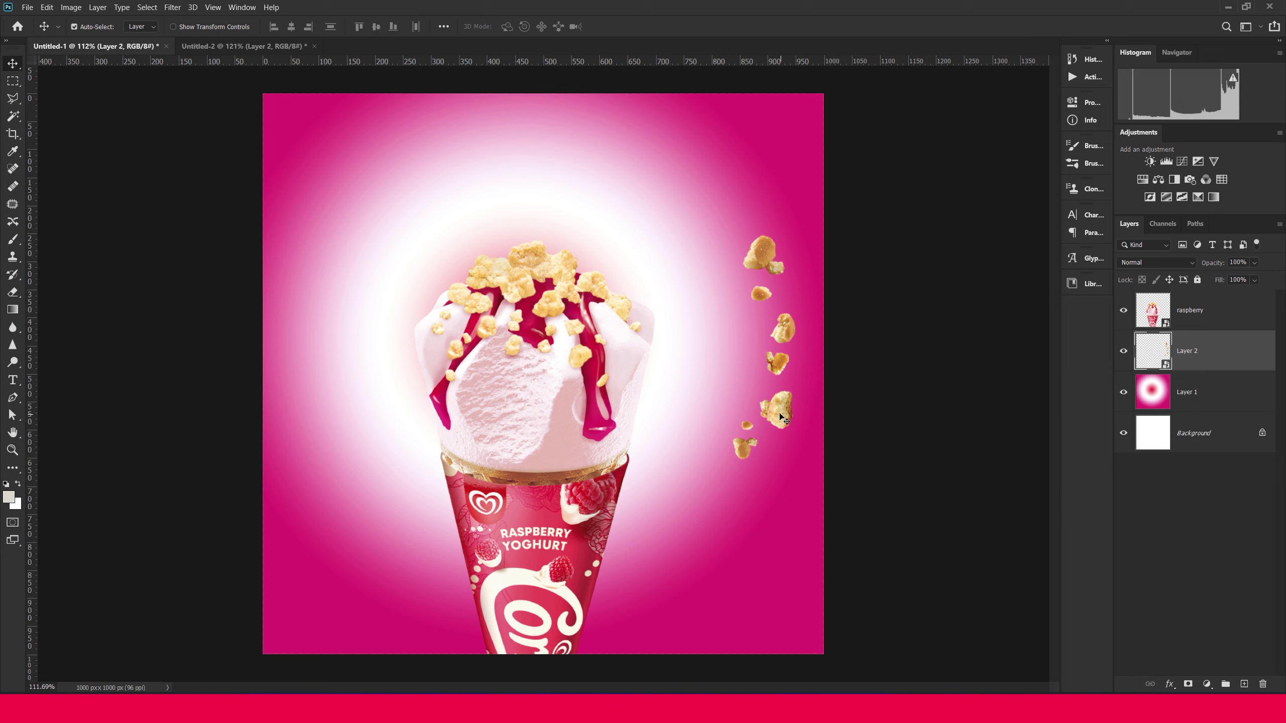
Alt-drag a copy of the crumbs, then enlarge and rotate it into the bottom-left corner
{"action": "left_click_drag", "start_coordinate": [784, 421], "coordinate": [373, 356]}
{"action": "key", "text": "ctrl+t"}
{"action": "mouse_move", "coordinate": [395, 172]}
{"action": "left_mouse_down"}
{"action": "mouse_move", "coordinate": [101, 528]}
{"action": "mouse_move", "coordinate": [103, 483]}
{"action": "left_mouse_up"}
{"action": "mouse_move", "coordinate": [376, 333]}
{"action": "left_mouse_down"}
{"action": "mouse_move", "coordinate": [343, 187]}
{"action": "mouse_move", "coordinate": [360, 187]}
{"action": "mouse_move", "coordinate": [343, 501]}
{"action": "mouse_move", "coordinate": [371, 309]}
{"action": "left_mouse_up"}
{"action": "left_click_drag", "start_coordinate": [339, 473], "coordinate": [377, 551]}
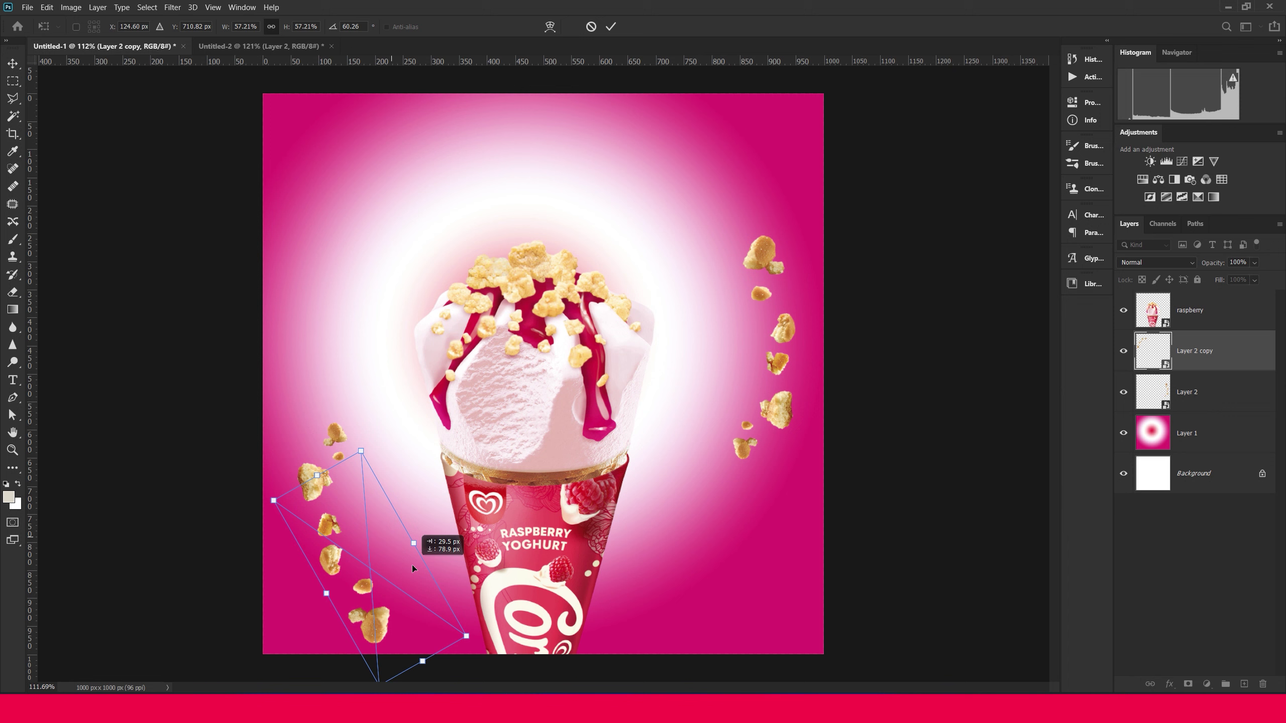
{"action": "left_click_drag", "start_coordinate": [274, 501], "coordinate": [30, 329]}
{"action": "left_click_drag", "start_coordinate": [383, 562], "coordinate": [396, 489]}
{"action": "key", "text": "Return"}
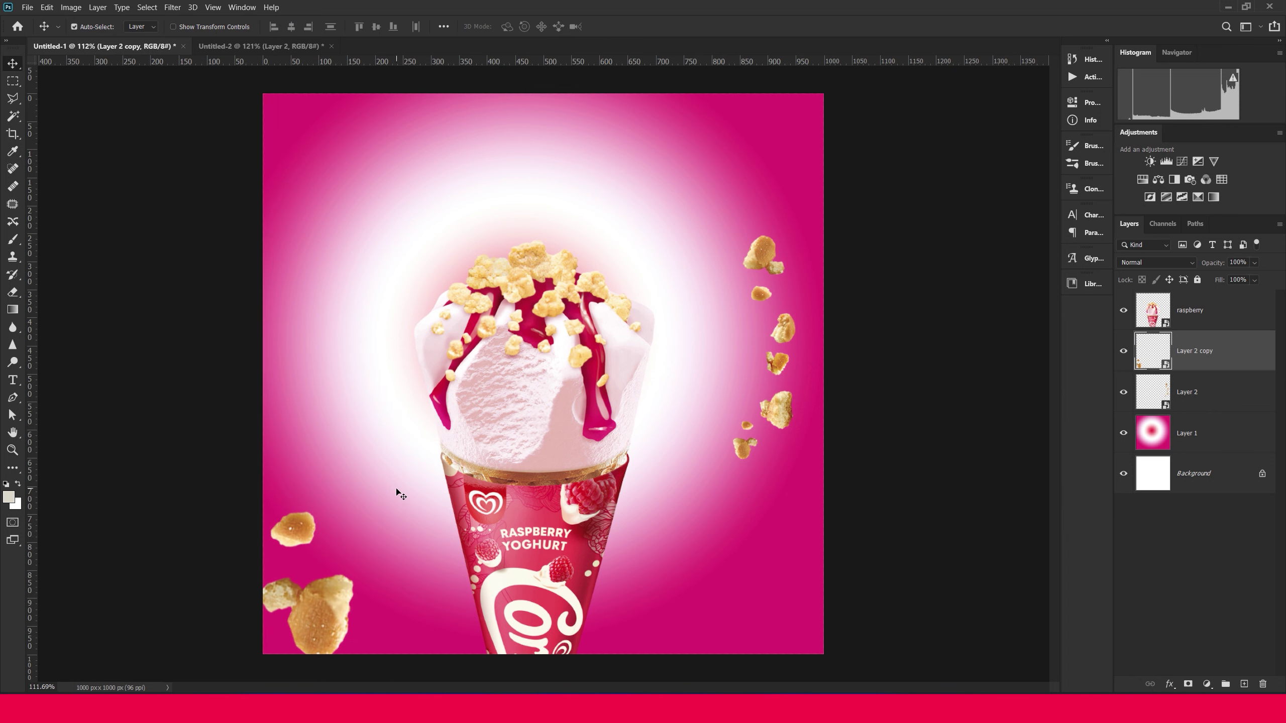
{"action": "left_click", "coordinate": [248, 46]}
Bring the torn white paper strip into the ad and shrink it
{"action": "mouse_move", "coordinate": [647, 372]}
{"action": "left_mouse_down"}
{"action": "mouse_move", "coordinate": [173, 49]}
{"action": "mouse_move", "coordinate": [691, 490]}
{"action": "left_mouse_up"}
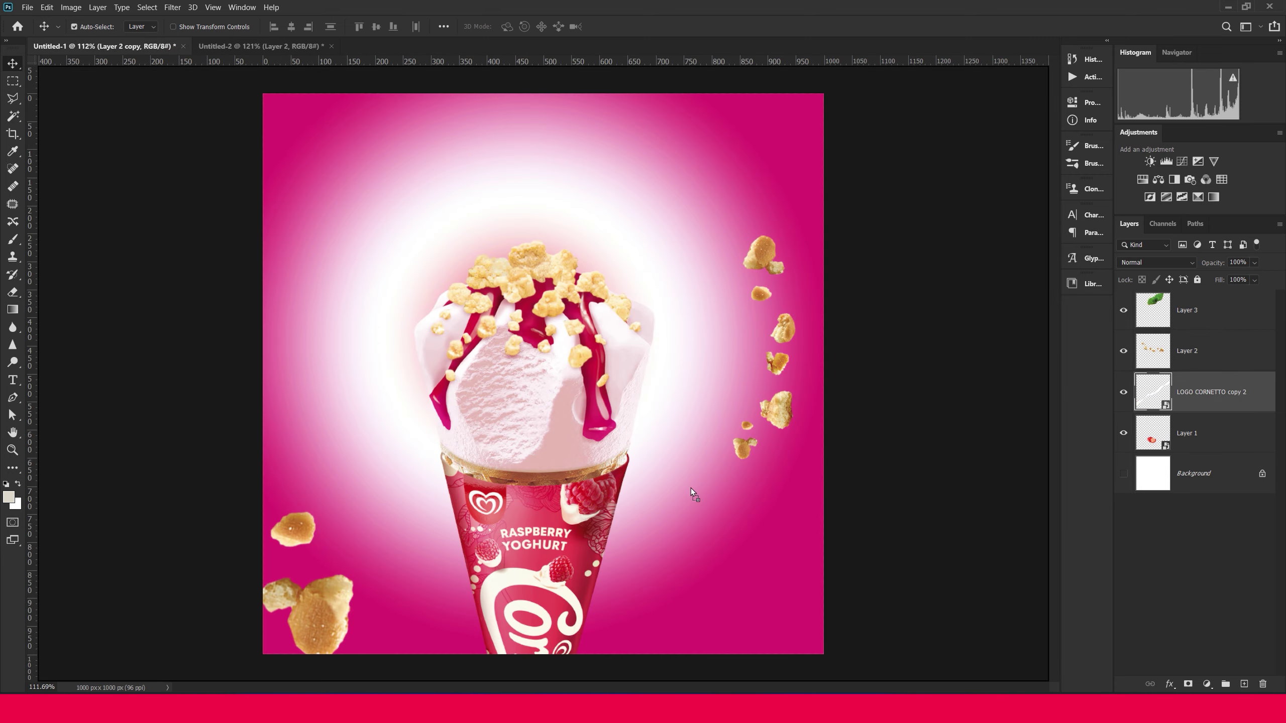
{"action": "mouse_move", "coordinate": [781, 417]}
{"action": "left_mouse_down"}
{"action": "mouse_move", "coordinate": [734, 505]}
{"action": "mouse_move", "coordinate": [537, 452]}
{"action": "mouse_move", "coordinate": [587, 364]}
{"action": "mouse_move", "coordinate": [586, 422]}
{"action": "left_mouse_up"}
{"action": "key", "text": "ctrl+t"}
{"action": "key", "text": "ctrl+0"}
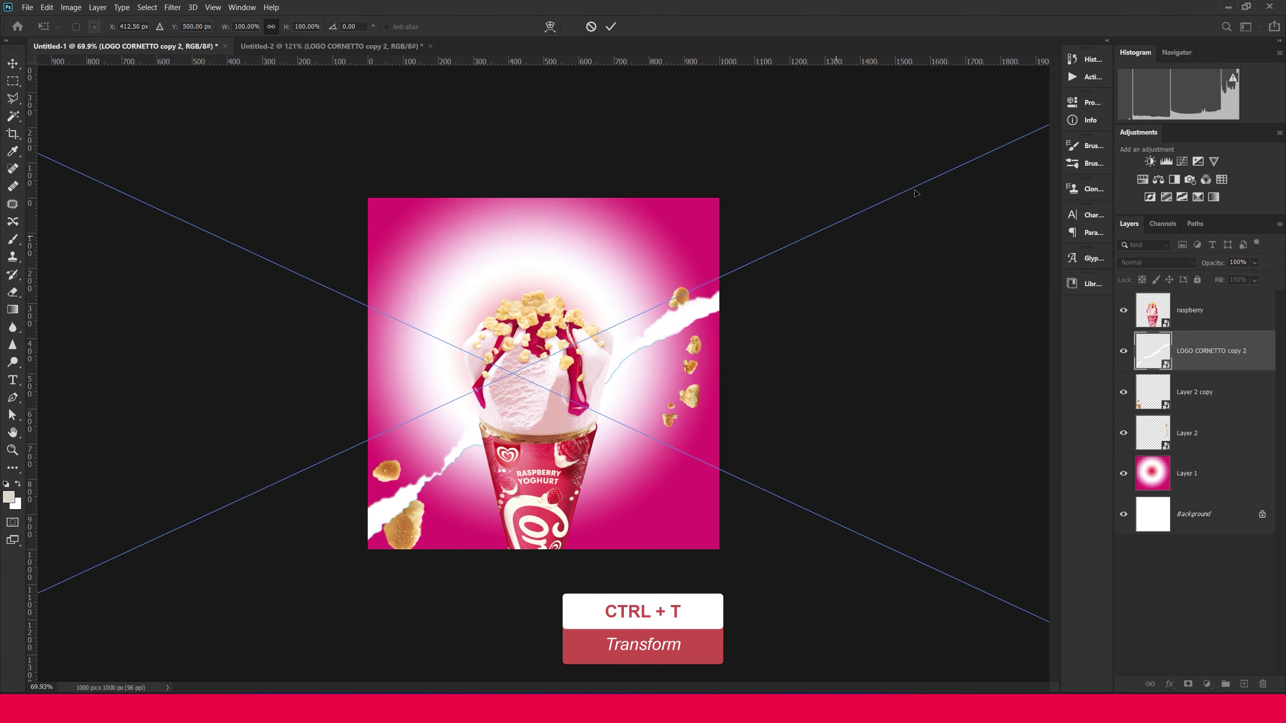
{"action": "left_click_drag", "start_coordinate": [983, 161], "coordinate": [561, 356]}
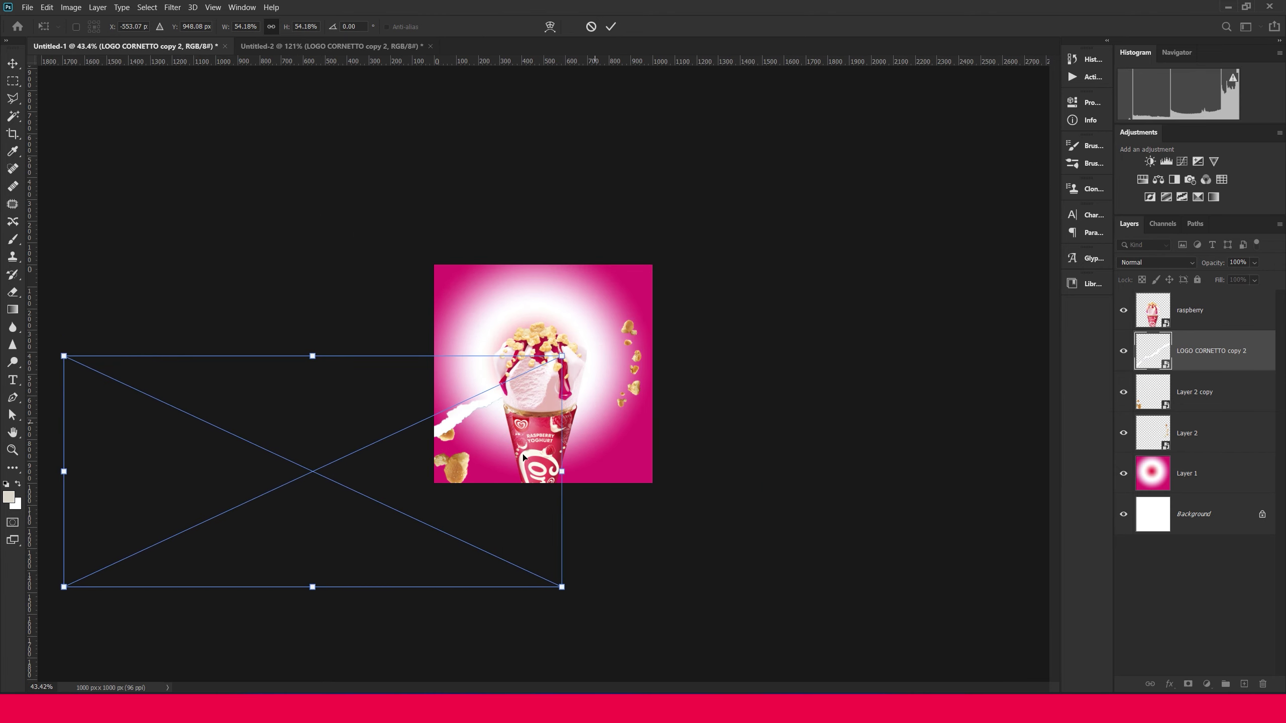
{"action": "key", "text": "ctrl+0"}
{"action": "key", "text": "Return"}
Lay the torn strip across the cone, tilted slightly clockwise
{"action": "key", "text": "ctrl+t"}
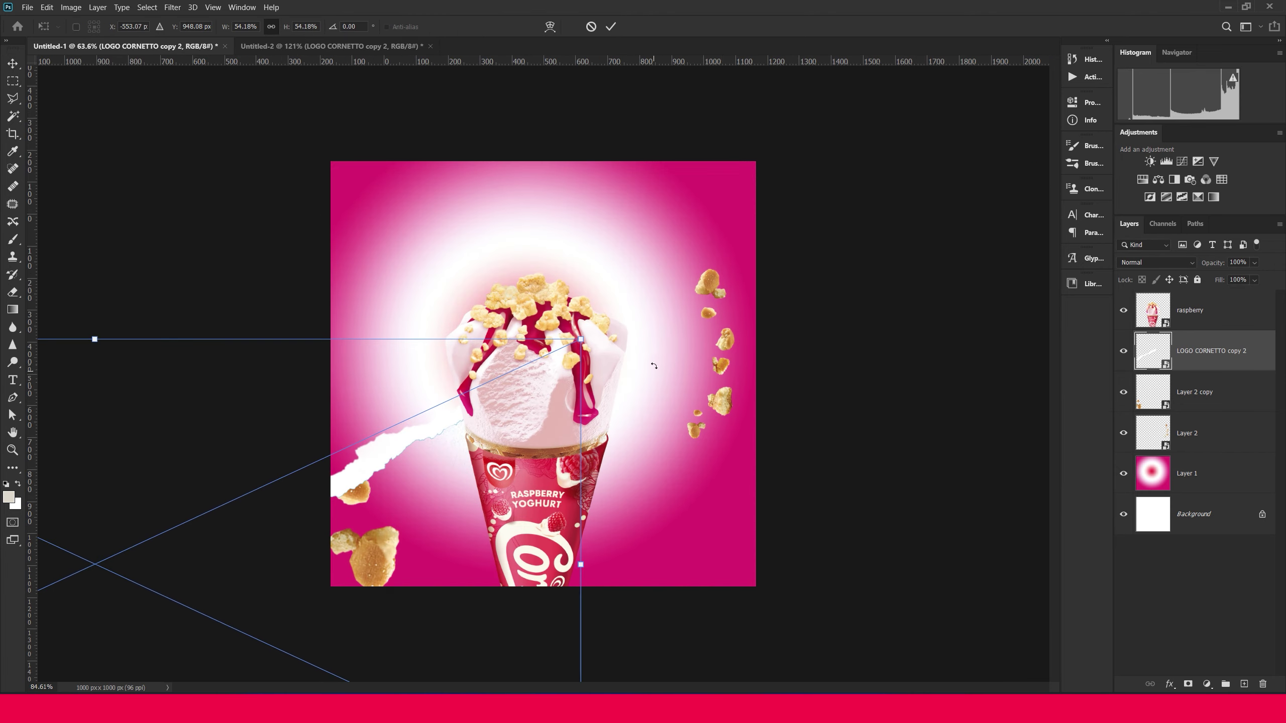
{"action": "mouse_move", "coordinate": [527, 337]}
{"action": "left_mouse_down"}
{"action": "mouse_move", "coordinate": [732, 351]}
{"action": "mouse_move", "coordinate": [869, 393]}
{"action": "left_mouse_up"}
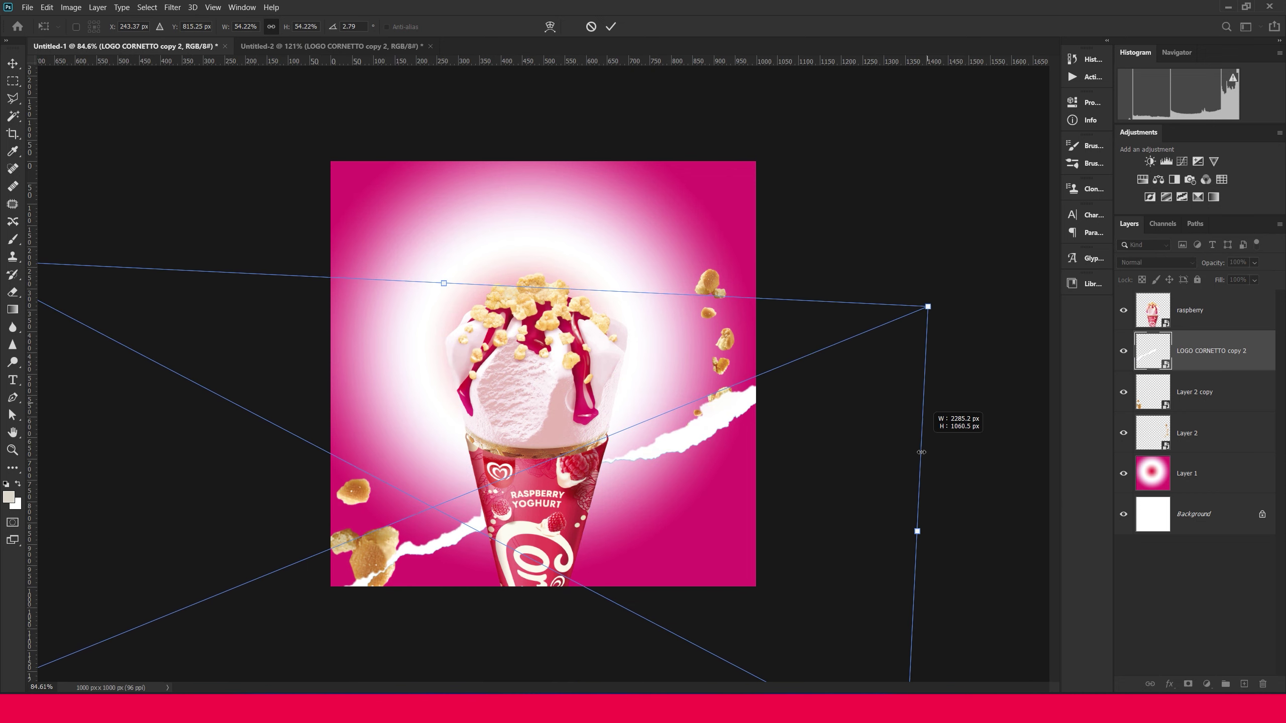
{"action": "mouse_move", "coordinate": [942, 365]}
{"action": "left_mouse_down"}
{"action": "mouse_move", "coordinate": [952, 431]}
{"action": "mouse_move", "coordinate": [935, 481]}
{"action": "left_mouse_up"}
{"action": "mouse_move", "coordinate": [853, 488]}
{"action": "left_mouse_down"}
{"action": "mouse_move", "coordinate": [871, 293]}
{"action": "mouse_move", "coordinate": [891, 437]}
{"action": "left_mouse_up"}
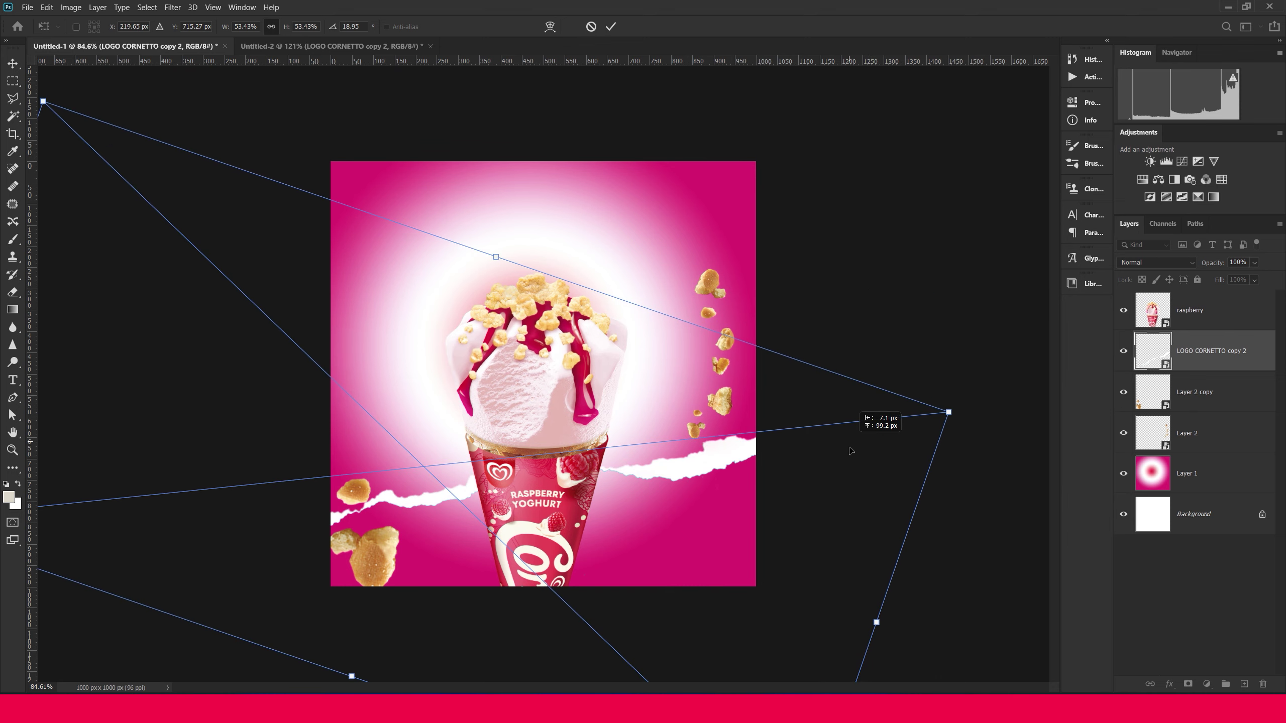
{"action": "left_click_drag", "start_coordinate": [976, 425], "coordinate": [1011, 439]}
{"action": "mouse_move", "coordinate": [908, 476]}
{"action": "left_mouse_down"}
{"action": "mouse_move", "coordinate": [643, 468]}
{"action": "mouse_move", "coordinate": [958, 476]}
{"action": "mouse_move", "coordinate": [943, 471]}
{"action": "mouse_move", "coordinate": [946, 435]}
{"action": "left_mouse_up"}
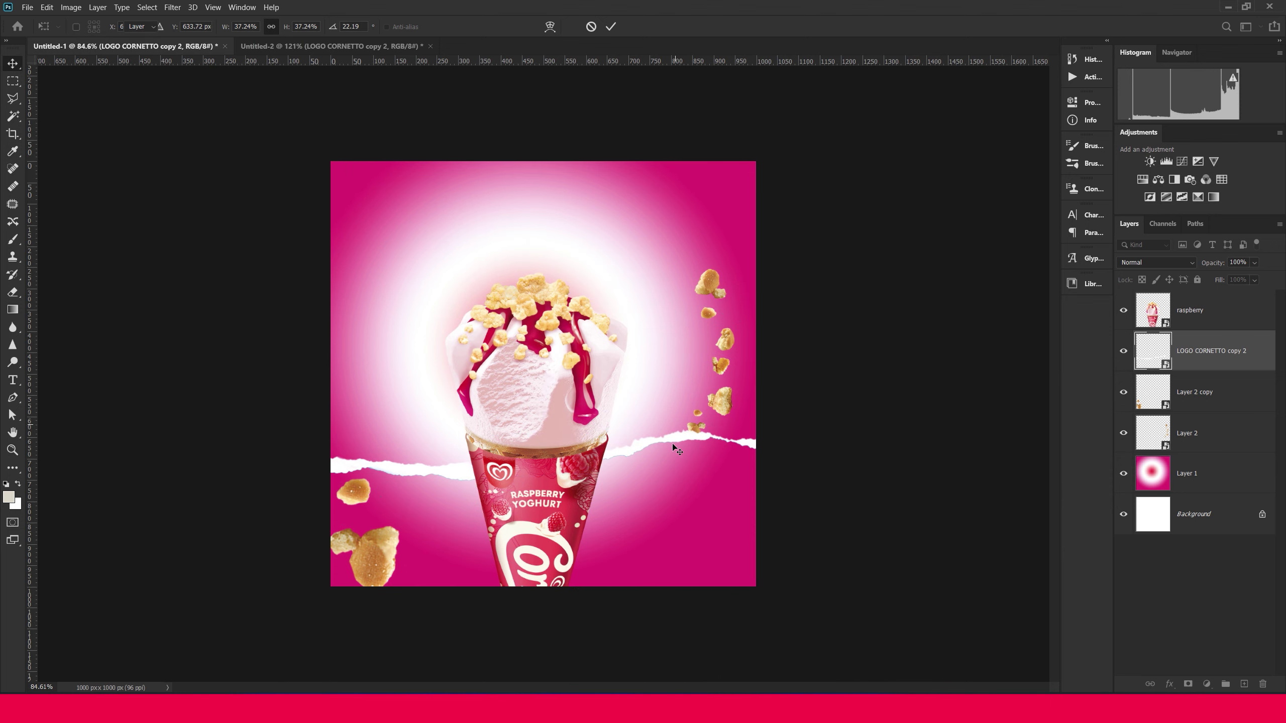
{"action": "key", "text": "Return"}
Raise the right-side crumb trail by 38 px and select Layer 2 copy
{"action": "scroll", "coordinate": [607, 456], "scroll_direction": "up", "scroll_amount": 3}
{"action": "left_click_drag", "start_coordinate": [842, 390], "coordinate": [843, 371]}
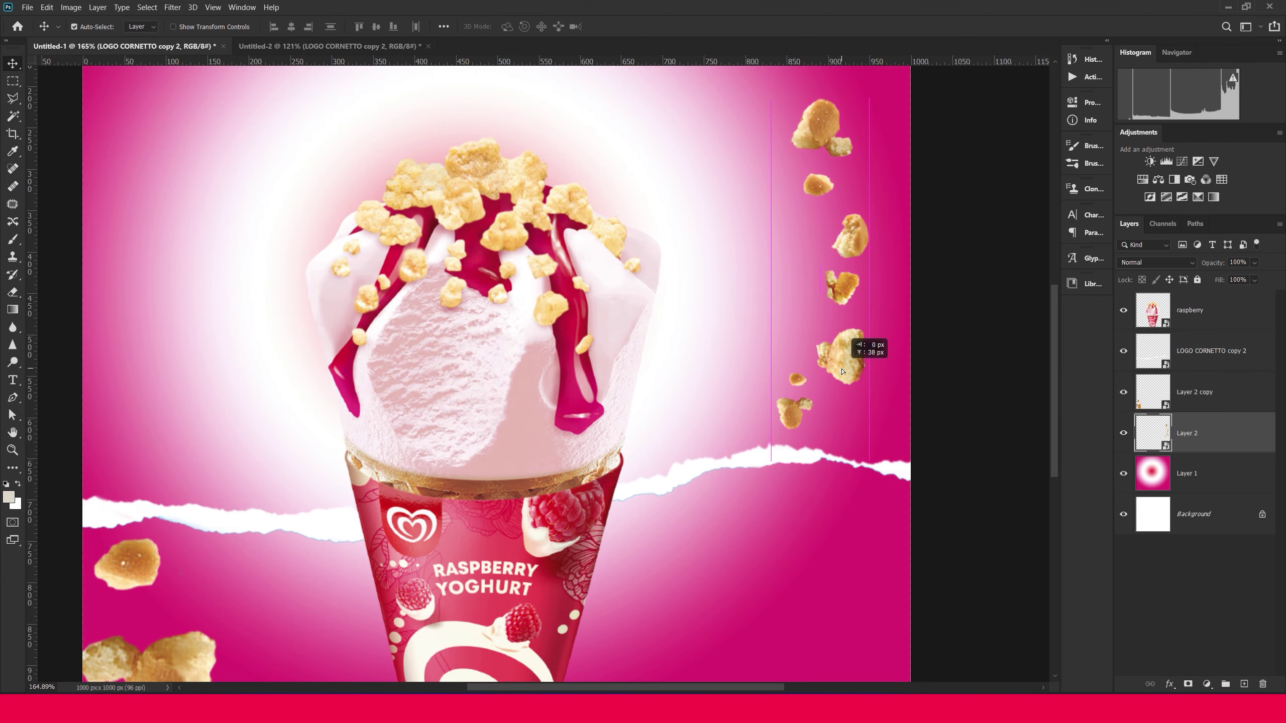
{"action": "left_click_drag", "start_coordinate": [658, 476], "coordinate": [660, 305]}
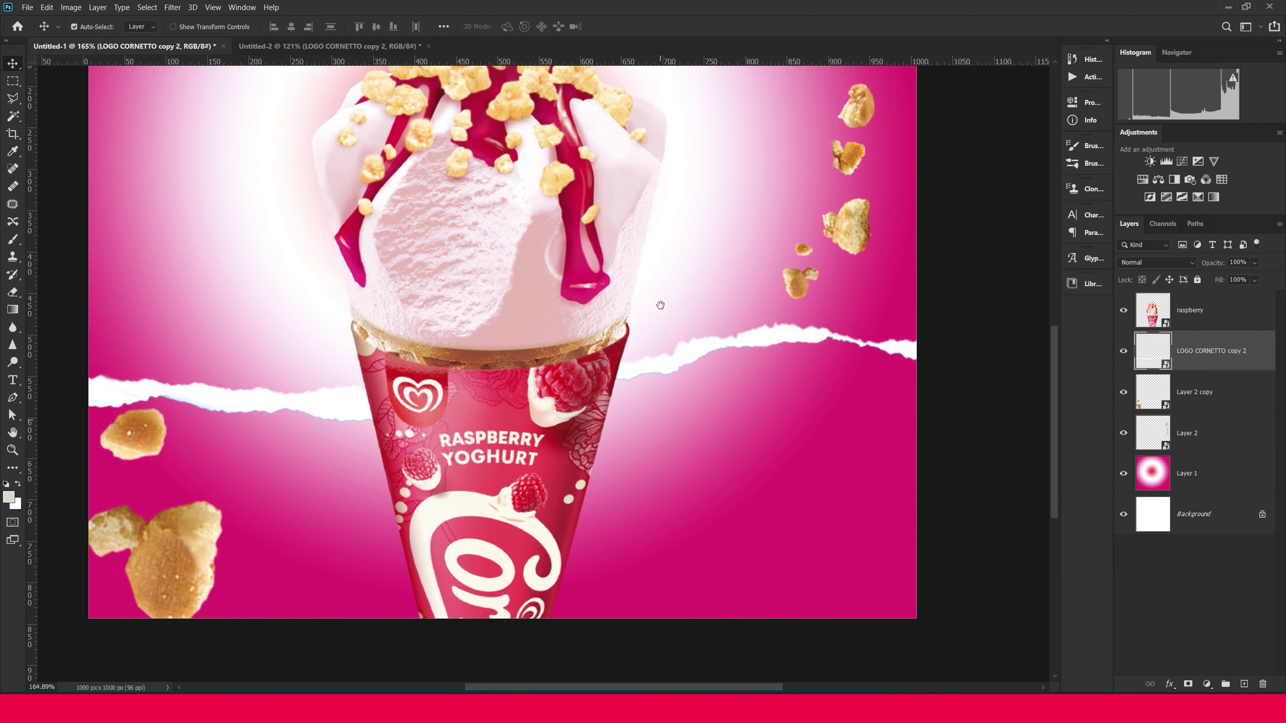
{"action": "left_click", "coordinate": [1133, 394]}
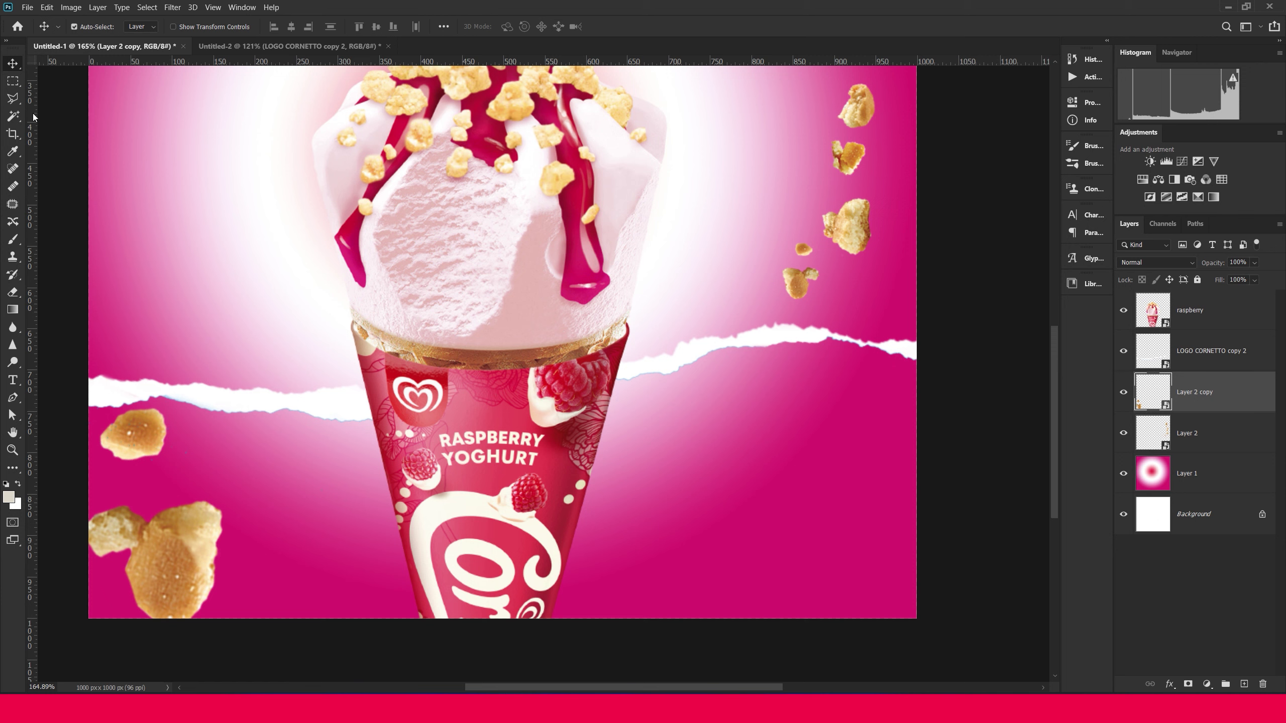
{"action": "key", "text": "p"}
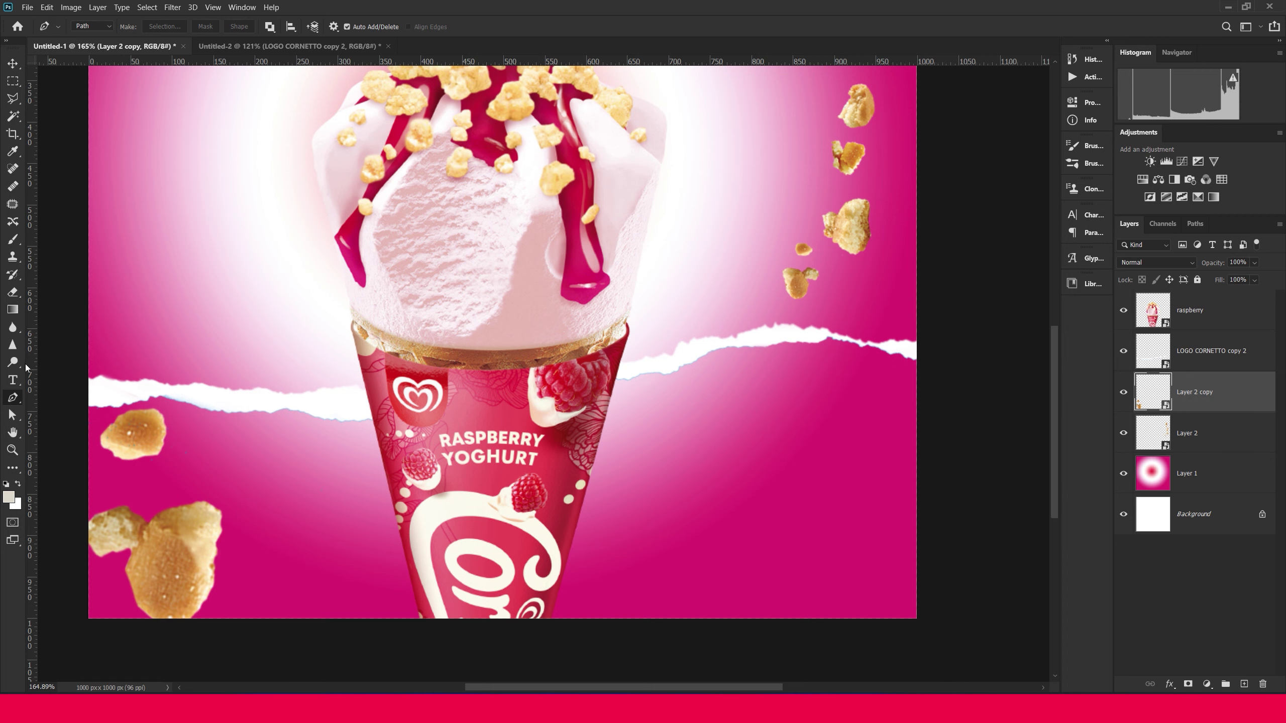
Set the Pen tool to Shape mode and place anchors along the tear's lower left edge
{"action": "left_click", "coordinate": [100, 29]}
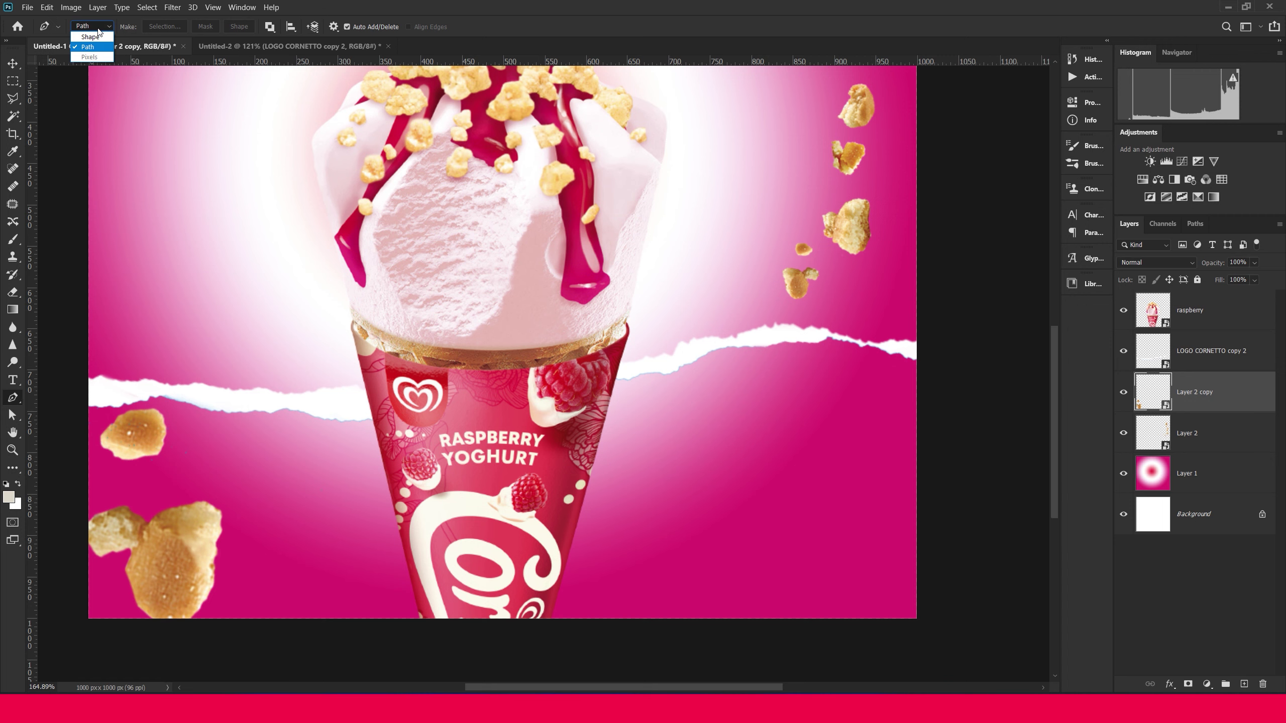
{"action": "left_click", "coordinate": [94, 39]}
{"action": "scroll", "coordinate": [106, 387], "scroll_direction": "up", "scroll_amount": 2}
{"action": "scroll", "coordinate": [106, 386], "scroll_direction": "up", "scroll_amount": 6}
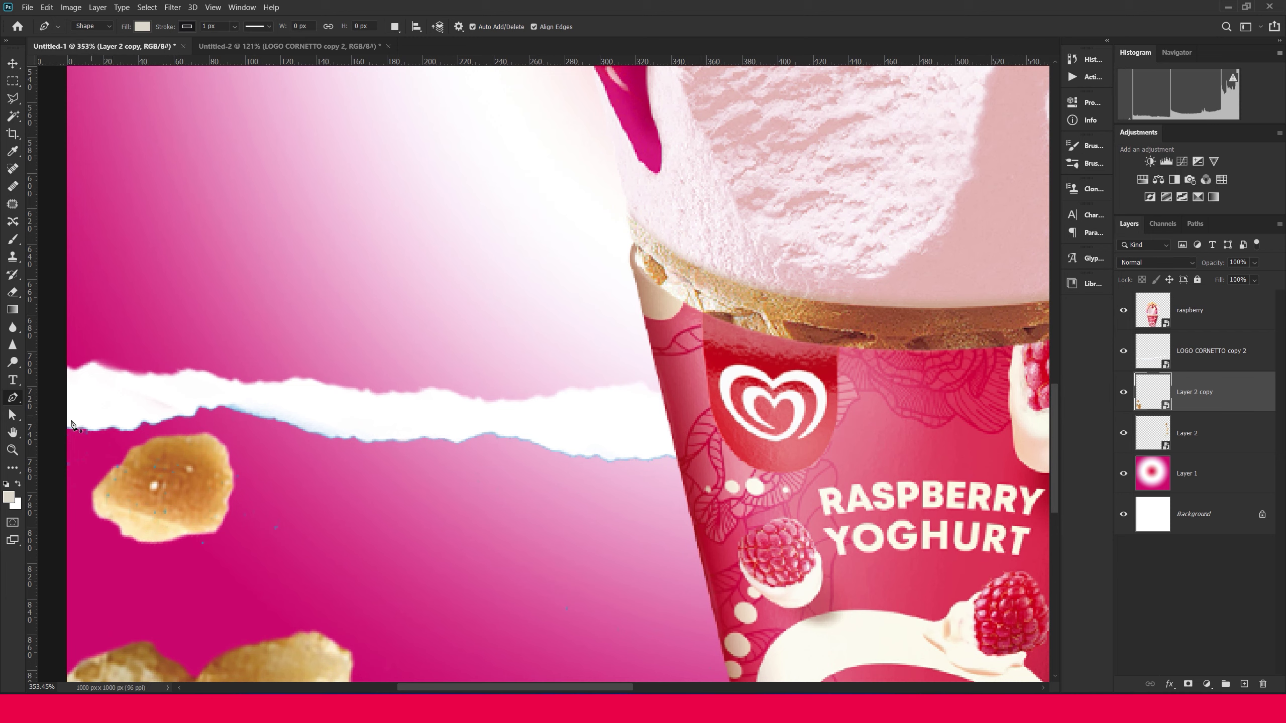
{"action": "left_click", "coordinate": [163, 393]}
{"action": "left_click", "coordinate": [350, 416]}
{"action": "left_click", "coordinate": [524, 418]}
{"action": "left_click", "coordinate": [582, 424]}
{"action": "scroll", "coordinate": [583, 424], "scroll_direction": "down", "scroll_amount": 6}
{"action": "left_click_drag", "start_coordinate": [630, 411], "coordinate": [390, 359]}
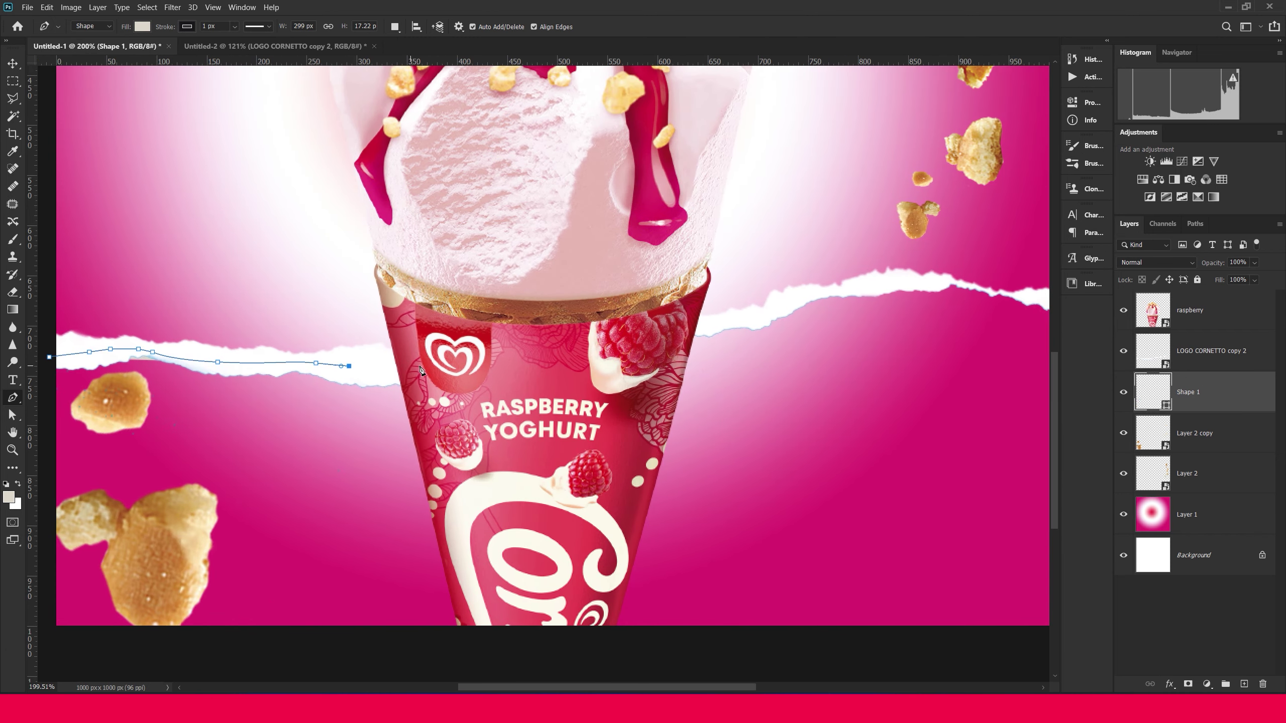
Trace the tear past the cone with anchors and curved segments
{"action": "left_click", "coordinate": [737, 318]}
{"action": "scroll", "coordinate": [739, 322], "scroll_direction": "up", "scroll_amount": 2}
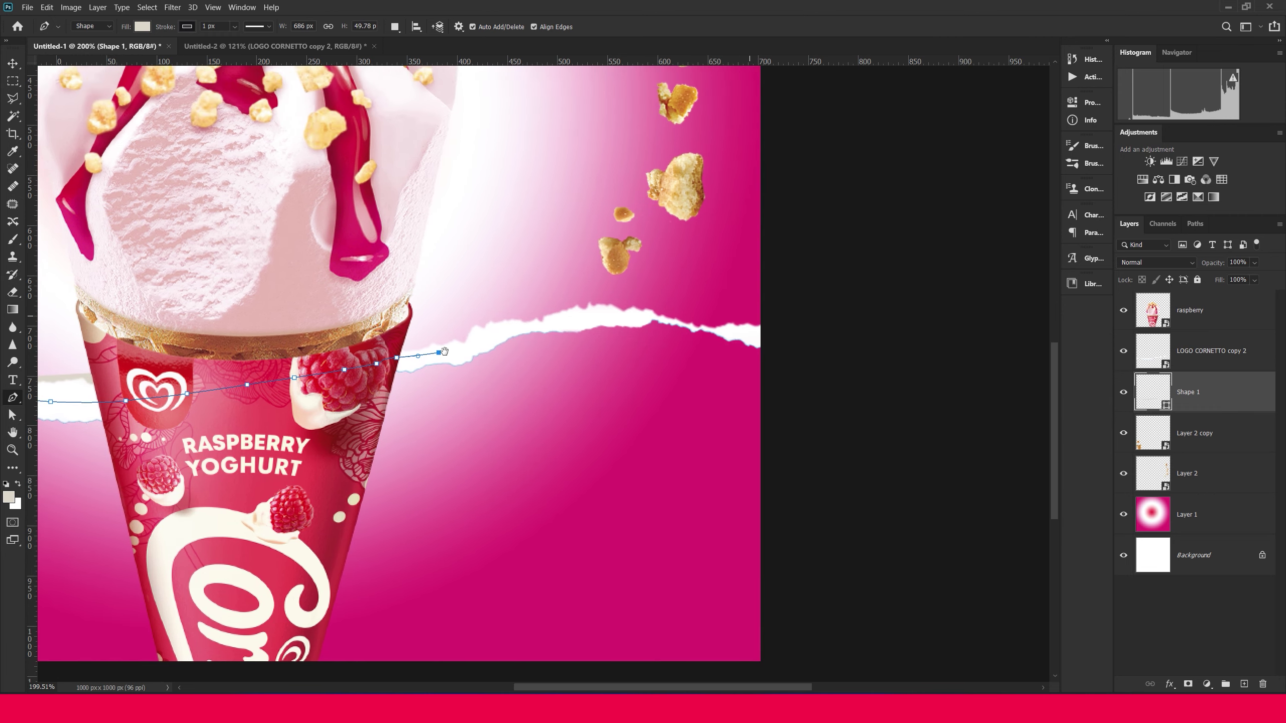
{"action": "scroll", "coordinate": [471, 348], "scroll_direction": "up", "scroll_amount": 1}
{"action": "left_click", "coordinate": [551, 322]}
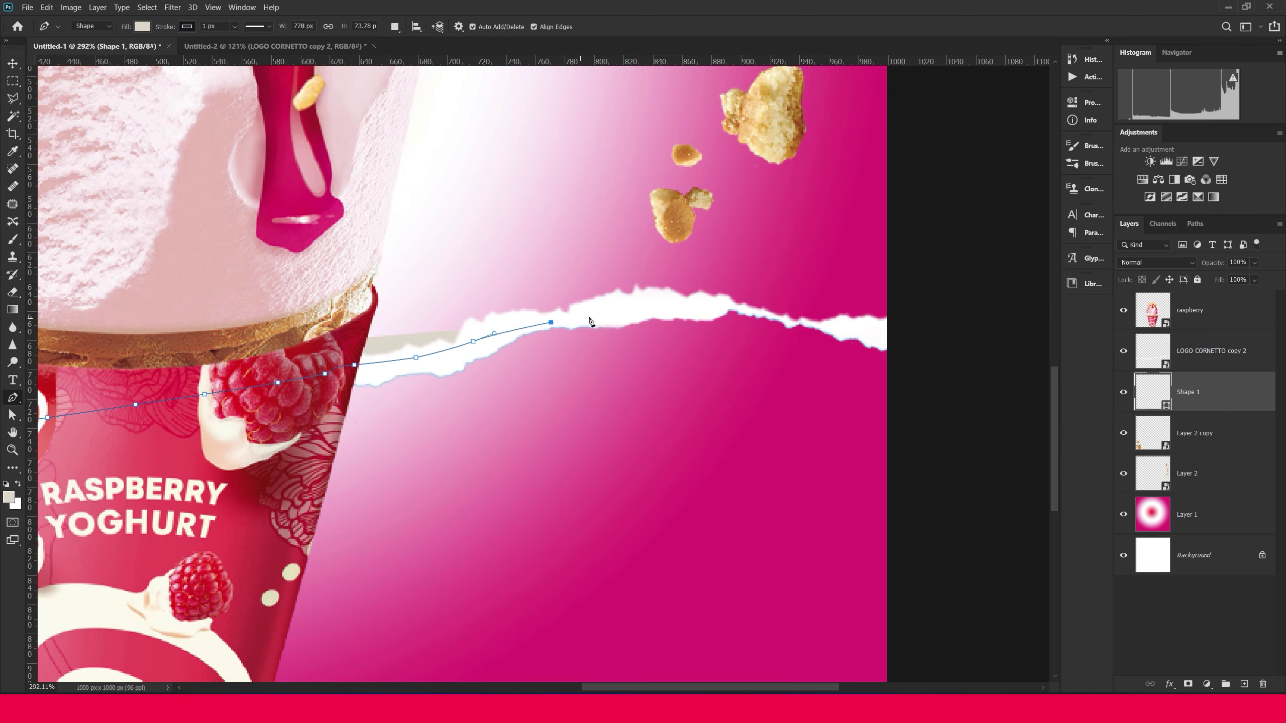
{"action": "left_click", "coordinate": [671, 307]}
{"action": "left_click", "coordinate": [727, 305]}
{"action": "scroll", "coordinate": [728, 305], "scroll_direction": "up", "scroll_amount": 4}
{"action": "left_click", "coordinate": [780, 315]}
{"action": "left_click_drag", "start_coordinate": [808, 327], "coordinate": [819, 329]}
{"action": "left_click", "coordinate": [877, 343]}
{"action": "left_click_drag", "start_coordinate": [910, 352], "coordinate": [917, 353]}
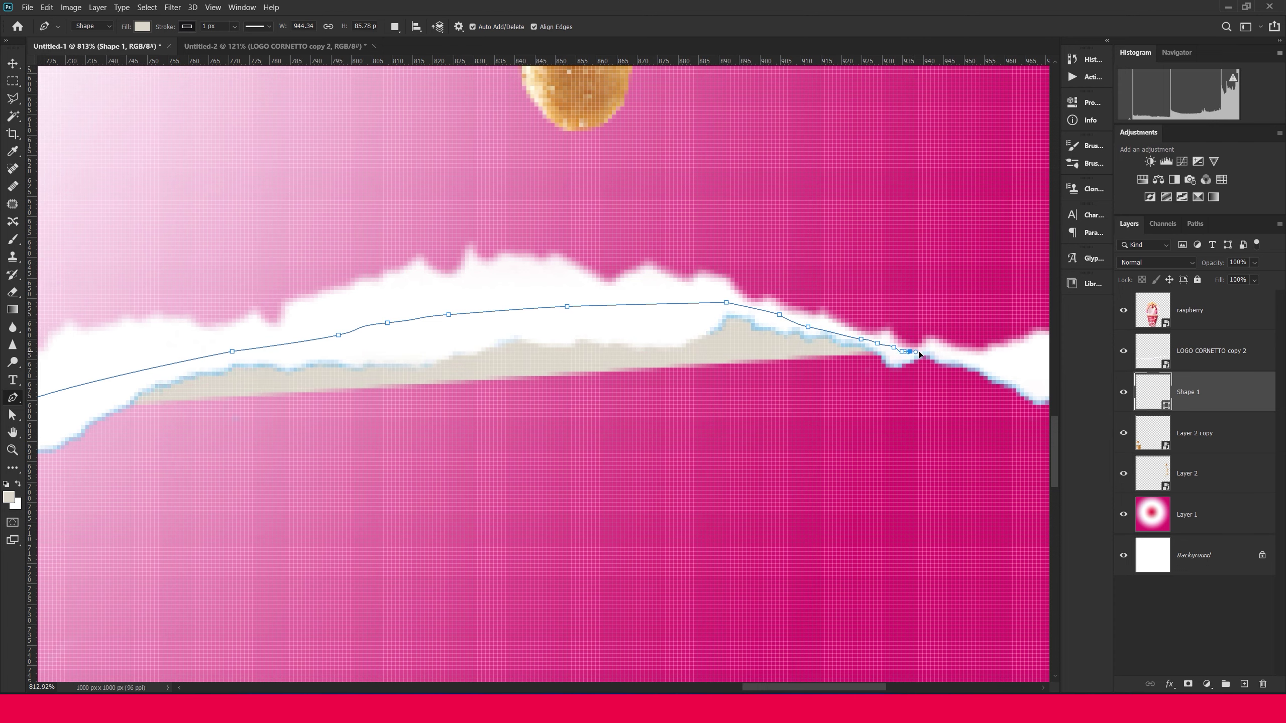
Follow the tear's right section and carry the outline past the right edge
{"action": "scroll", "coordinate": [942, 356], "scroll_direction": "down", "scroll_amount": 2}
{"action": "left_click", "coordinate": [687, 268]}
{"action": "left_click", "coordinate": [730, 276]}
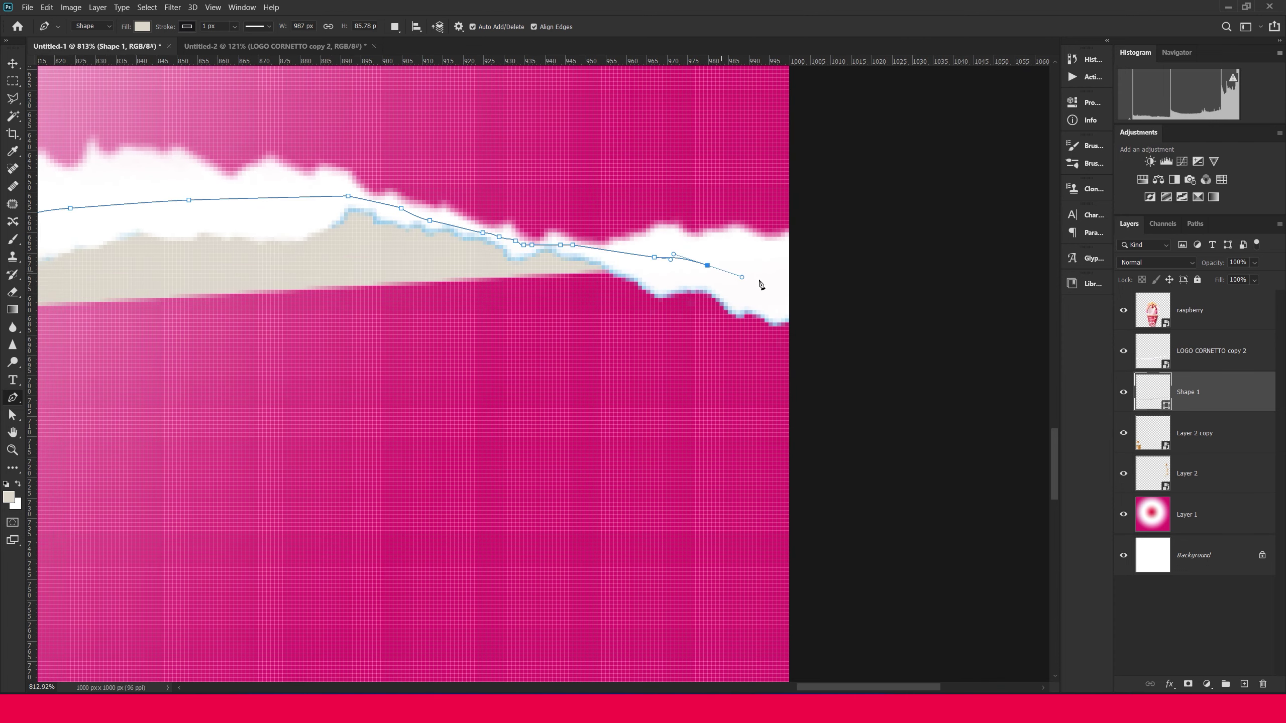
{"action": "left_click", "coordinate": [771, 289]}
{"action": "left_click_drag", "start_coordinate": [839, 309], "coordinate": [840, 326]}
{"action": "scroll", "coordinate": [838, 319], "scroll_direction": "down", "scroll_amount": 3}
{"action": "scroll", "coordinate": [830, 305], "scroll_direction": "down", "scroll_amount": 3}
{"action": "left_click_drag", "start_coordinate": [871, 474], "coordinate": [872, 489]}
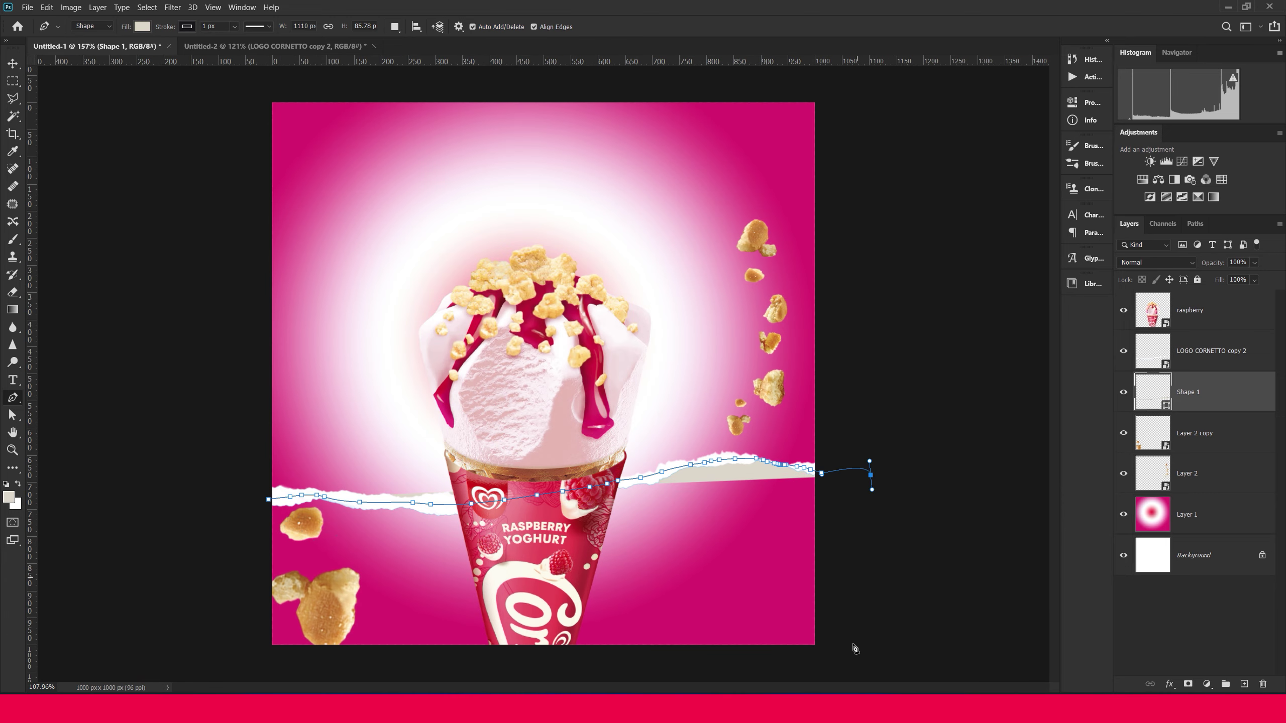
{"action": "scroll", "coordinate": [800, 588], "scroll_direction": "up", "scroll_amount": 1}
{"action": "scroll", "coordinate": [807, 525], "scroll_direction": "up", "scroll_amount": 1}
{"action": "scroll", "coordinate": [806, 523], "scroll_direction": "down", "scroll_amount": 3}
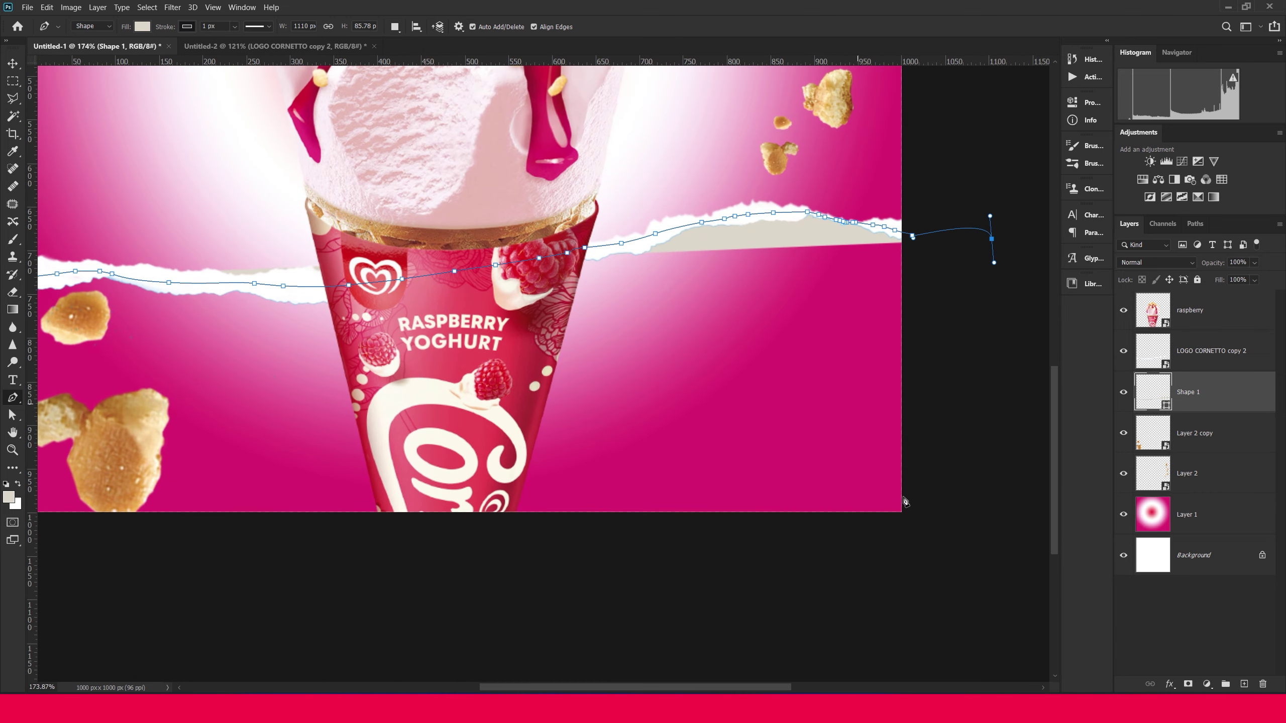
Run the outline below the canvas bottom, up the left side, and close the shape
{"action": "left_click", "coordinate": [939, 544]}
{"action": "left_click", "coordinate": [745, 561]}
{"action": "left_click", "coordinate": [544, 566]}
{"action": "left_click_drag", "start_coordinate": [451, 578], "coordinate": [659, 533]}
{"action": "left_click", "coordinate": [460, 517]}
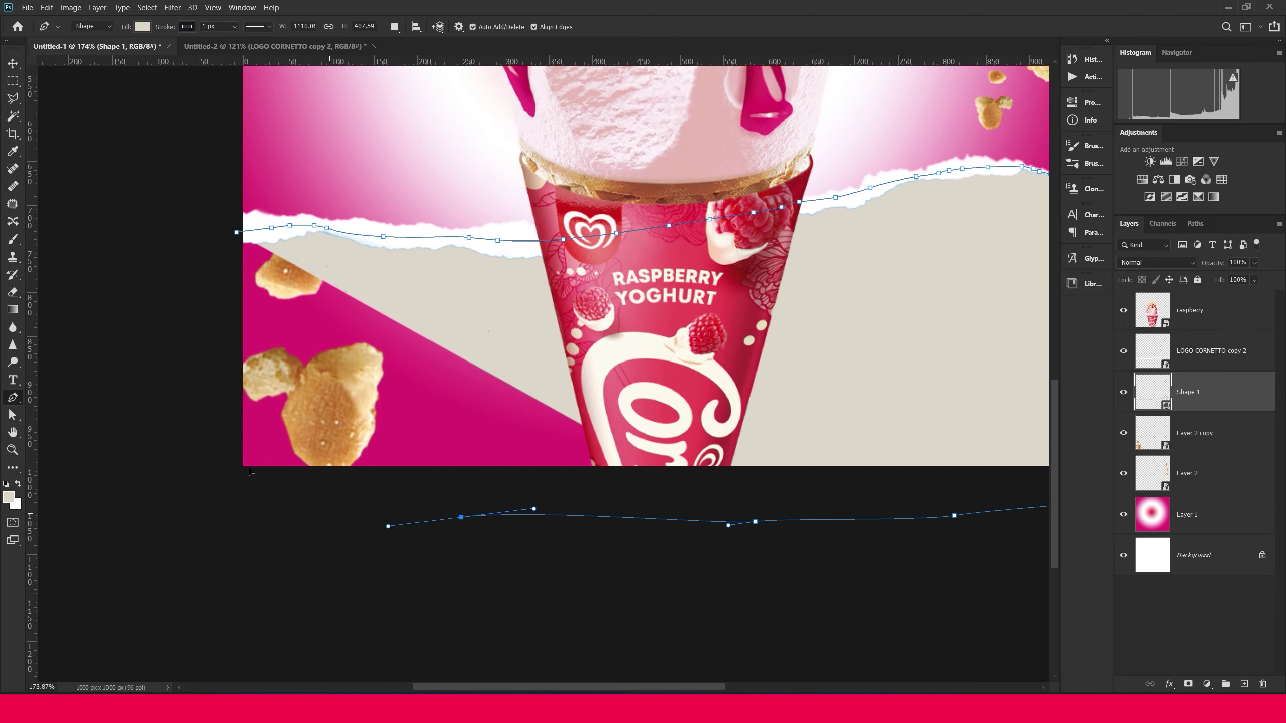
{"action": "left_click", "coordinate": [329, 513]}
{"action": "left_click_drag", "start_coordinate": [248, 467], "coordinate": [201, 444]}
{"action": "left_click", "coordinate": [189, 431]}
{"action": "left_click", "coordinate": [224, 480]}
{"action": "left_click_drag", "start_coordinate": [199, 330], "coordinate": [202, 317]}
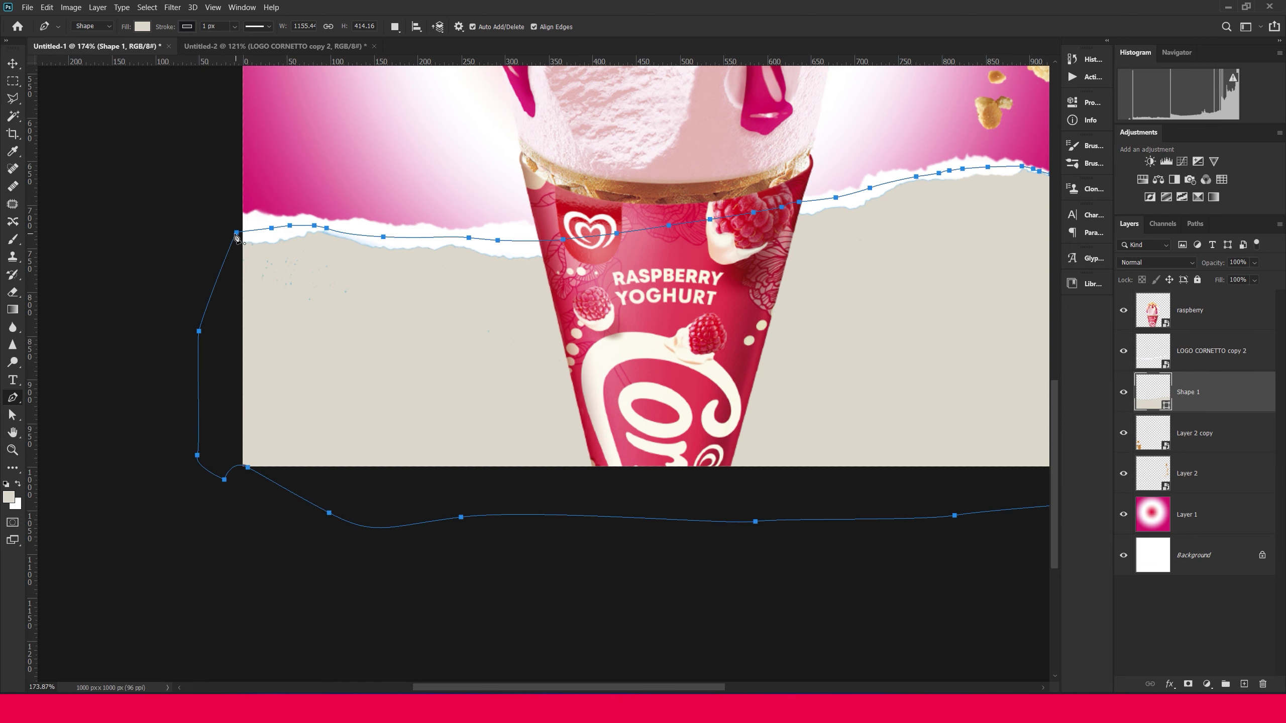
Finish the beige shape and fit the whole image on screen
{"action": "left_click", "coordinate": [12, 64]}
{"action": "scroll", "coordinate": [417, 251], "scroll_direction": "down", "scroll_amount": 2}
{"action": "right_click", "coordinate": [503, 232]}
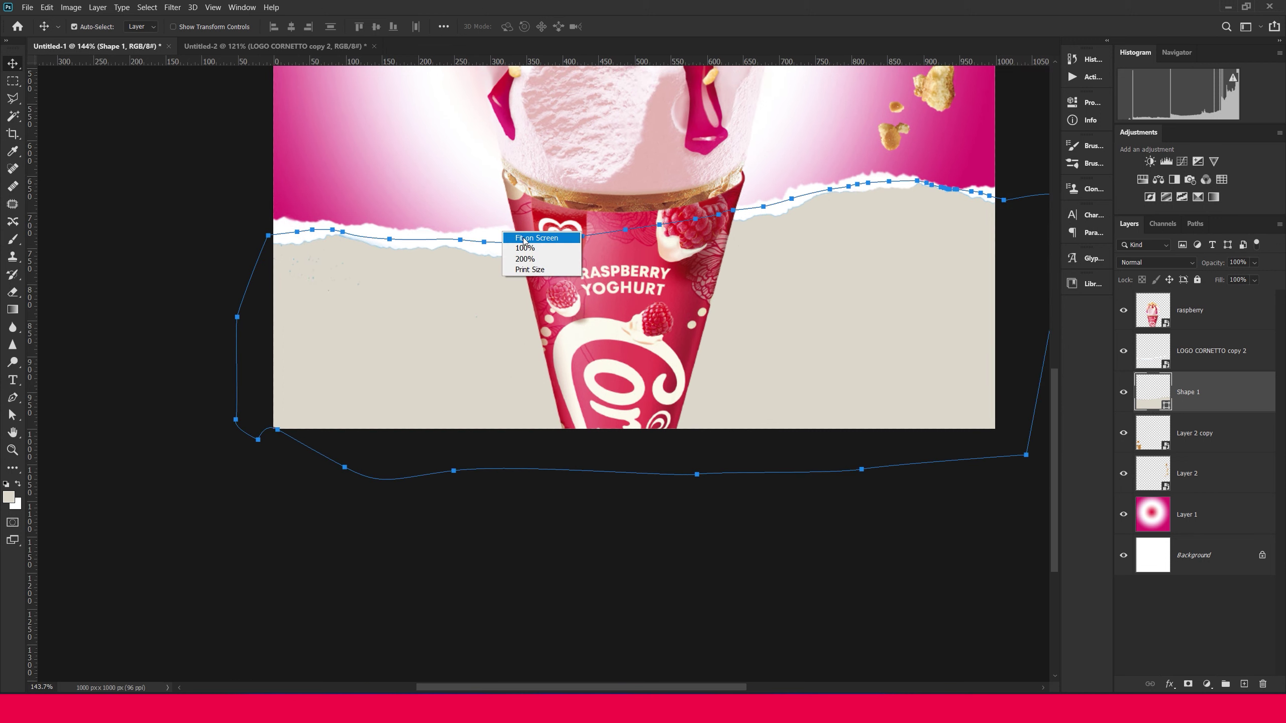
{"action": "left_click", "coordinate": [524, 239]}
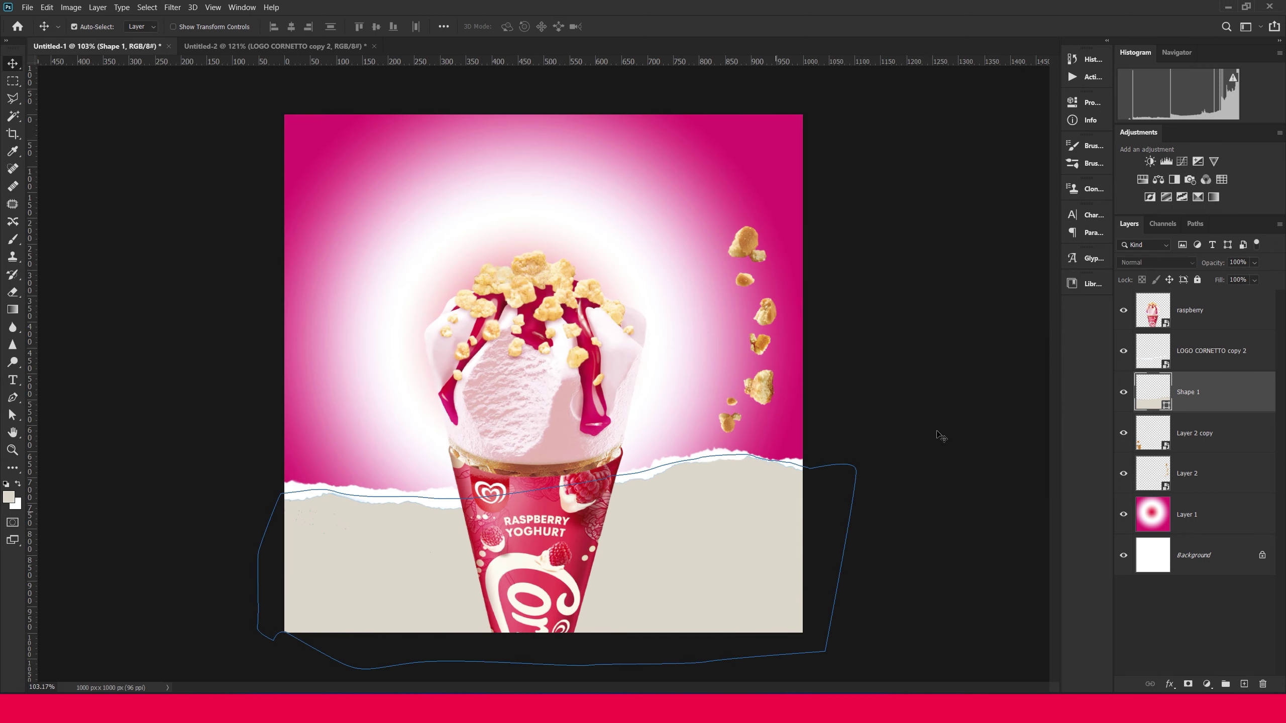
Fill Shape 1 with the sampled background raspberry pink and add an empty Layer 3 above
{"action": "double_click", "coordinate": [1149, 410]}
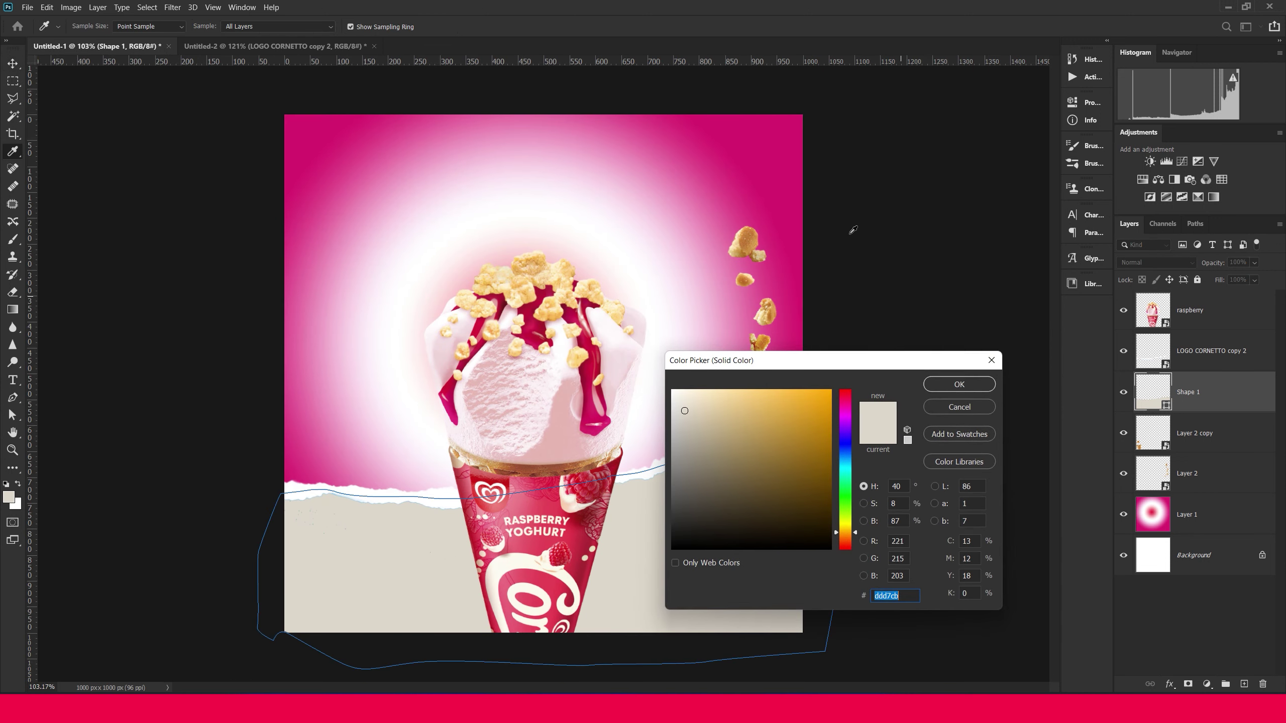
{"action": "left_click", "coordinate": [753, 201]}
{"action": "left_click", "coordinate": [928, 383]}
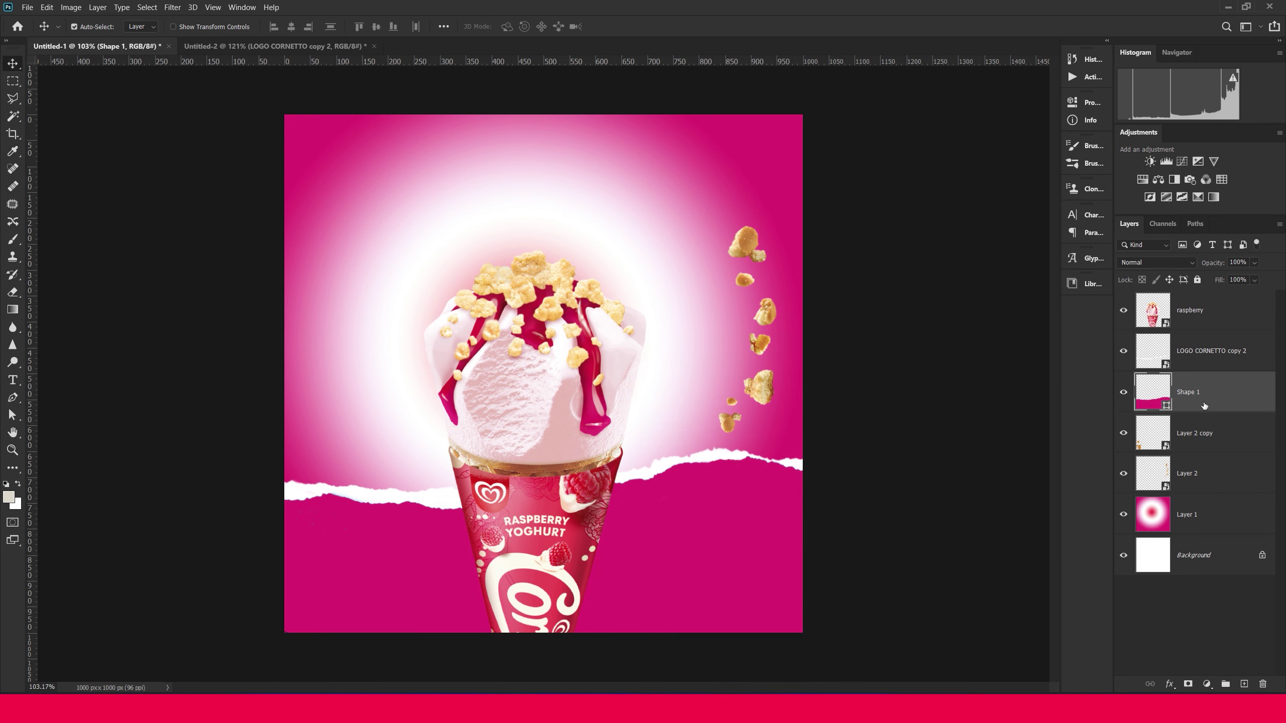
{"action": "left_click", "coordinate": [1245, 685]}
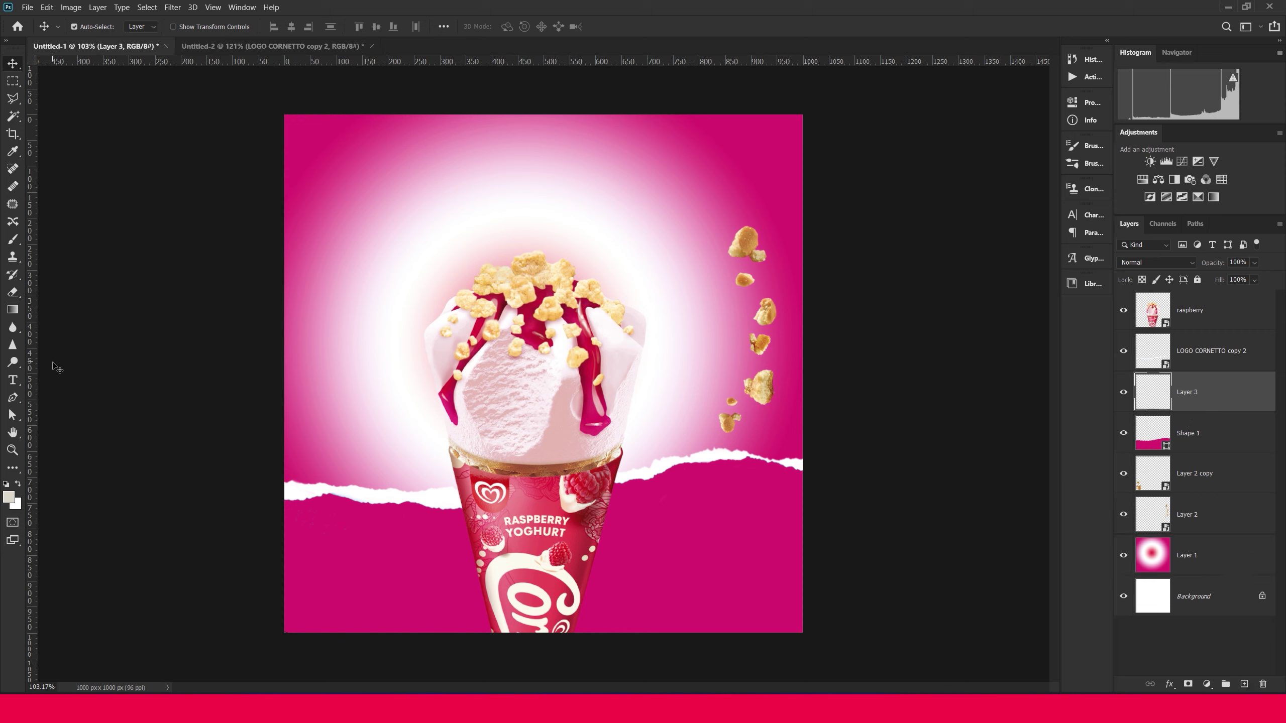
Set up a larger brush, size 150, with slightly higher opacity and 20% smoothing
{"action": "key", "text": "b"}
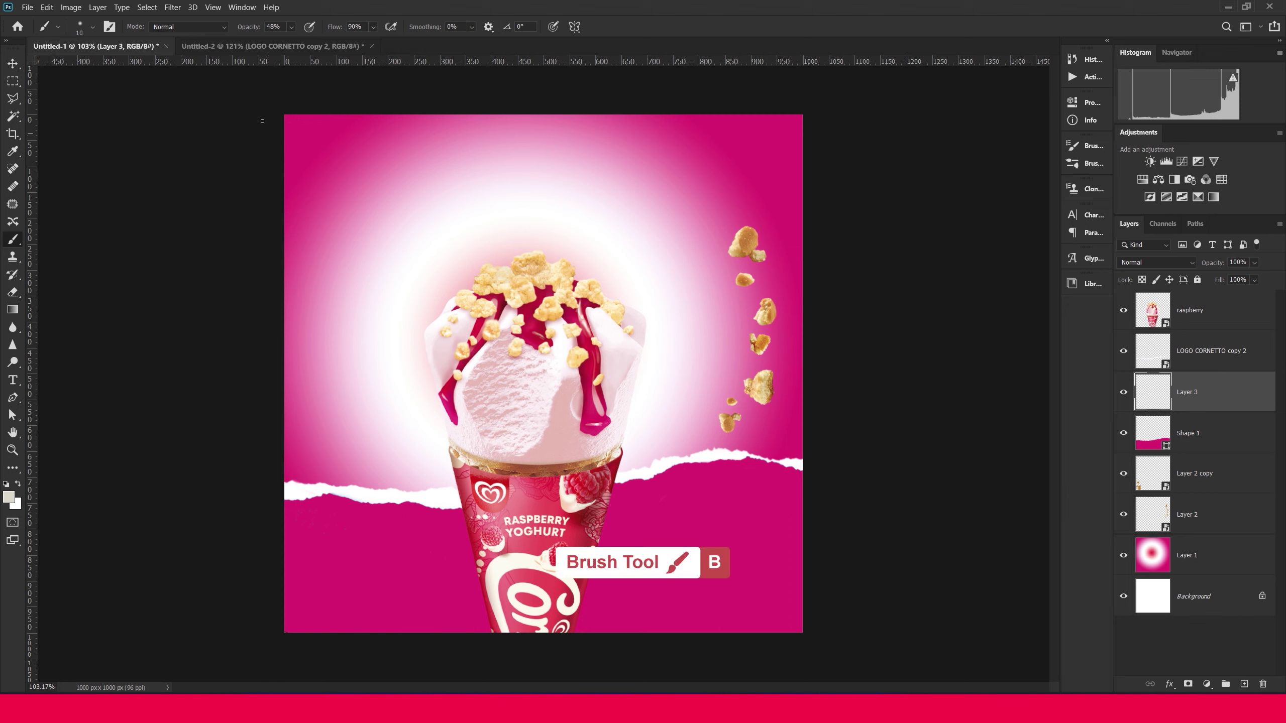
{"action": "key", "text": "bracketright"}
{"action": "key", "text": "bracketright"}
{"action": "key", "text": "bracketright"}
{"action": "key", "text": "bracketright"}
{"action": "left_click", "coordinate": [292, 26]}
{"action": "left_click_drag", "start_coordinate": [299, 41], "coordinate": [303, 43]}
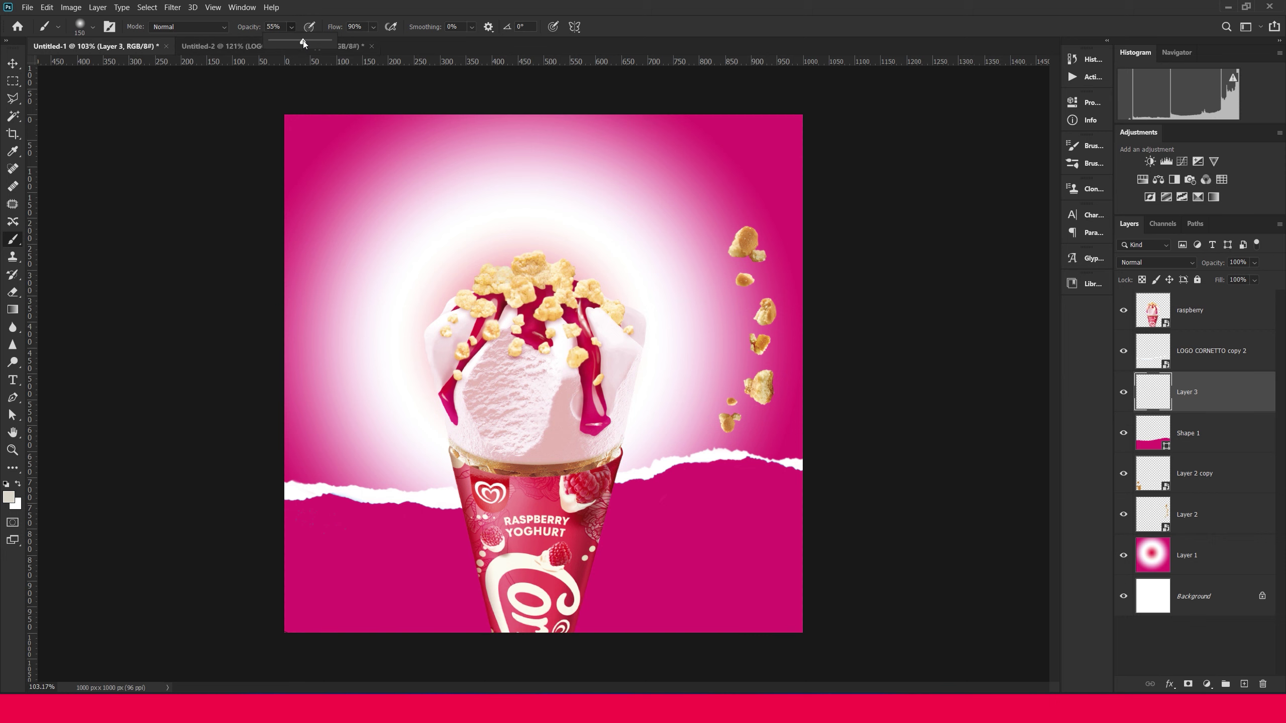
{"action": "left_click", "coordinate": [460, 25]}
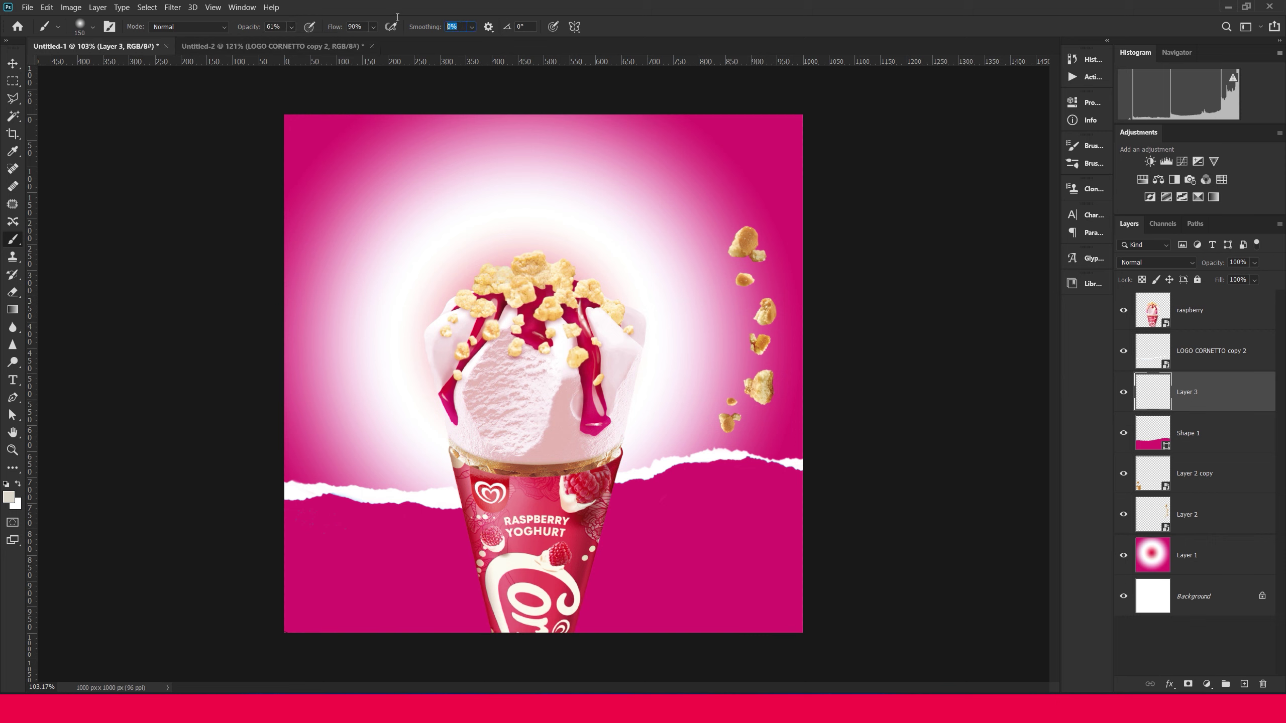
{"action": "left_click", "coordinate": [361, 118]}
{"action": "key", "text": "ctrl+z"}
Paint a darker magenta band along the tear's lower edge
{"action": "left_click", "coordinate": [13, 500]}
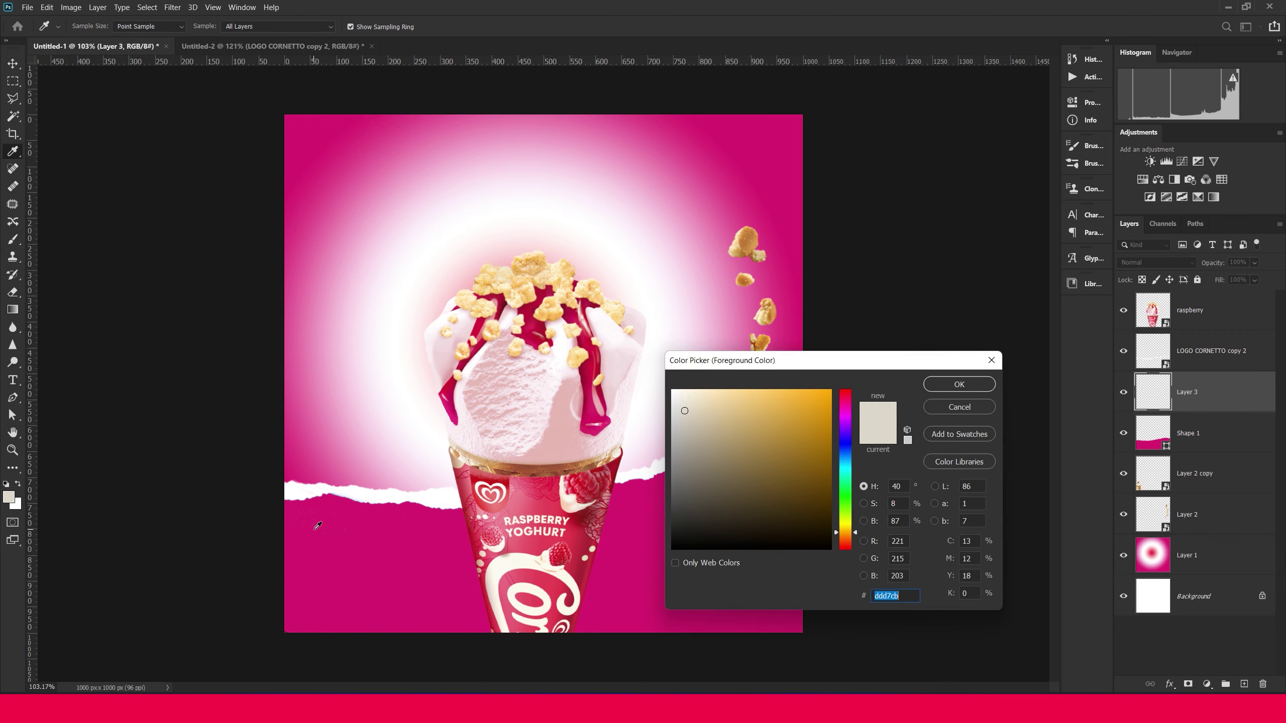
{"action": "left_click", "coordinate": [618, 485]}
{"action": "left_click", "coordinate": [808, 440]}
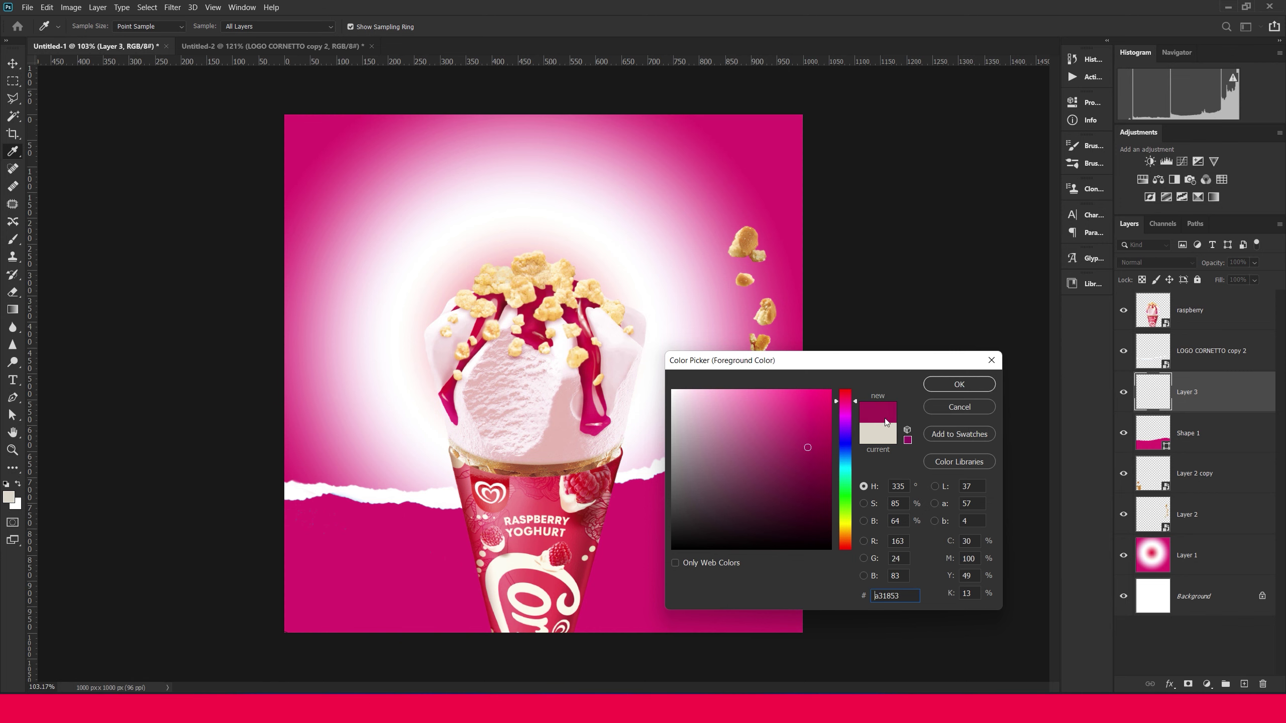
{"action": "left_click", "coordinate": [960, 384]}
{"action": "scroll", "coordinate": [701, 460], "scroll_direction": "up", "scroll_amount": 3}
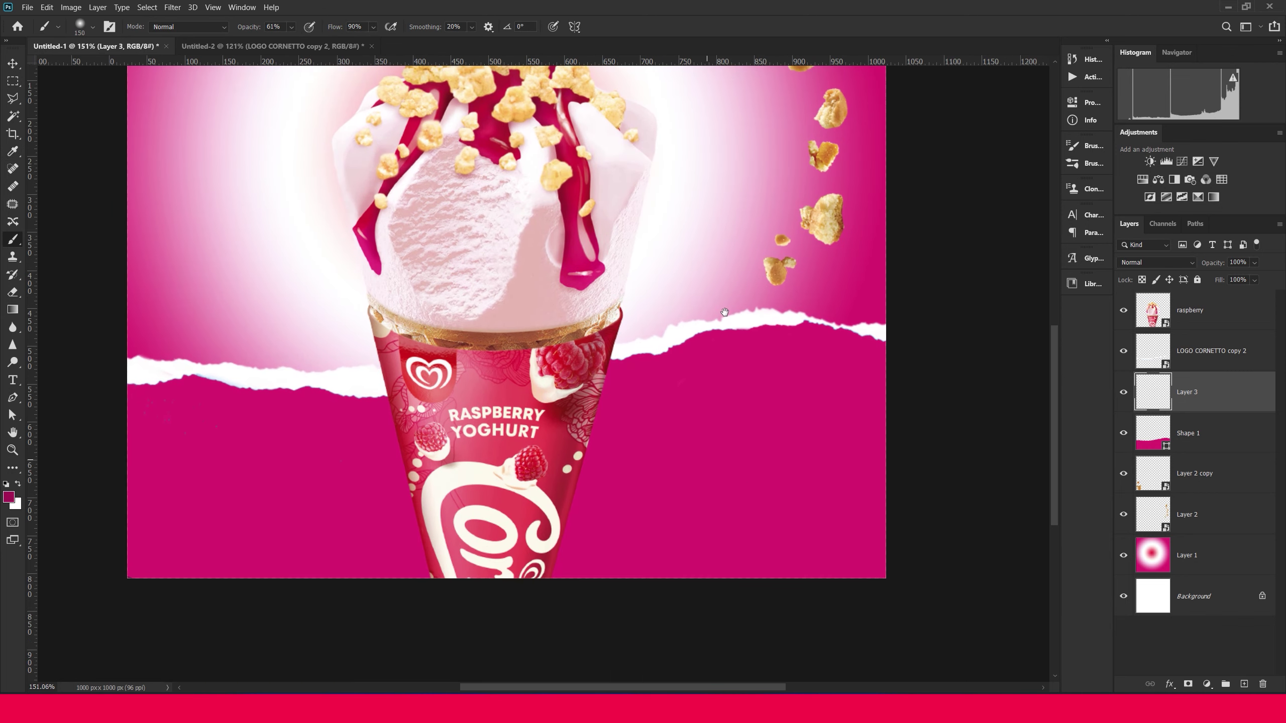
{"action": "mouse_move", "coordinate": [933, 296]}
{"action": "left_mouse_down"}
{"action": "mouse_move", "coordinate": [941, 311]}
{"action": "mouse_move", "coordinate": [582, 355]}
{"action": "left_mouse_up"}
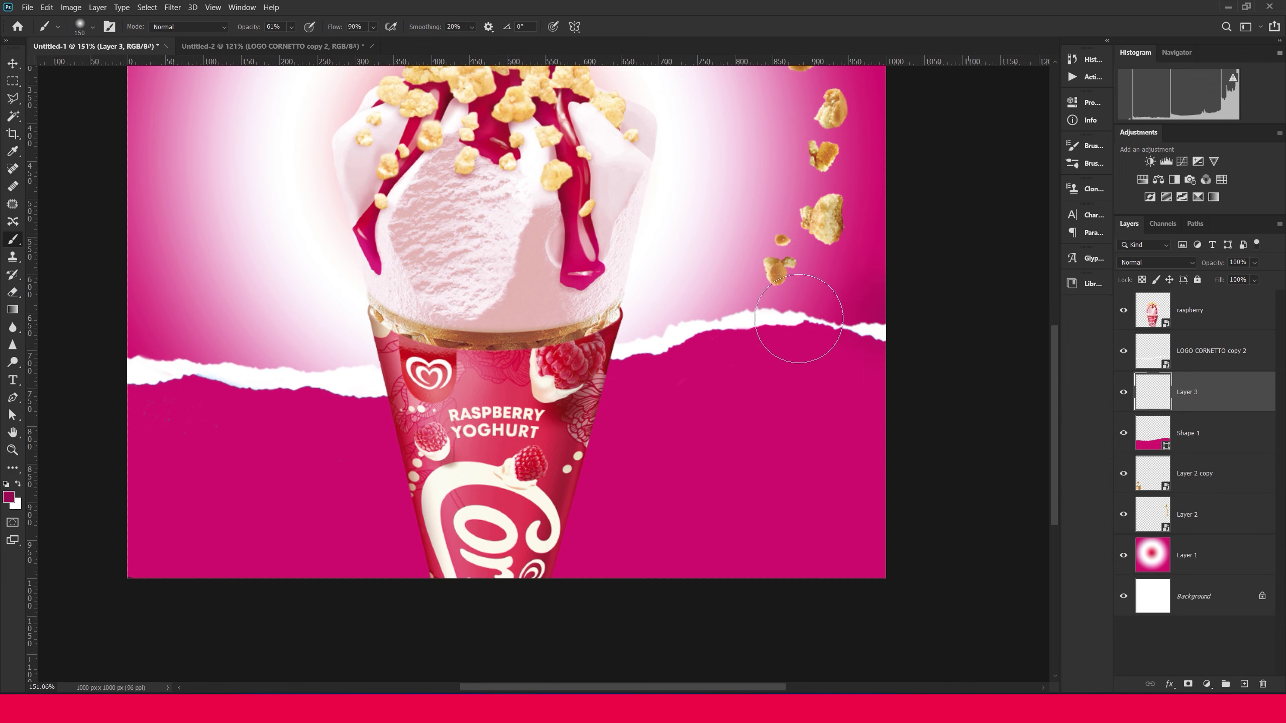
{"action": "mouse_move", "coordinate": [925, 314]}
{"action": "left_mouse_down"}
{"action": "mouse_move", "coordinate": [631, 345]}
{"action": "mouse_move", "coordinate": [142, 352]}
{"action": "mouse_move", "coordinate": [329, 355]}
{"action": "mouse_move", "coordinate": [229, 367]}
{"action": "mouse_move", "coordinate": [903, 357]}
{"action": "mouse_move", "coordinate": [259, 378]}
{"action": "mouse_move", "coordinate": [134, 367]}
{"action": "mouse_move", "coordinate": [853, 319]}
{"action": "left_mouse_up"}
Clip Layer 3 to the shape and set it to Multiply at 57% opacity
{"action": "left_click", "coordinate": [1124, 393]}
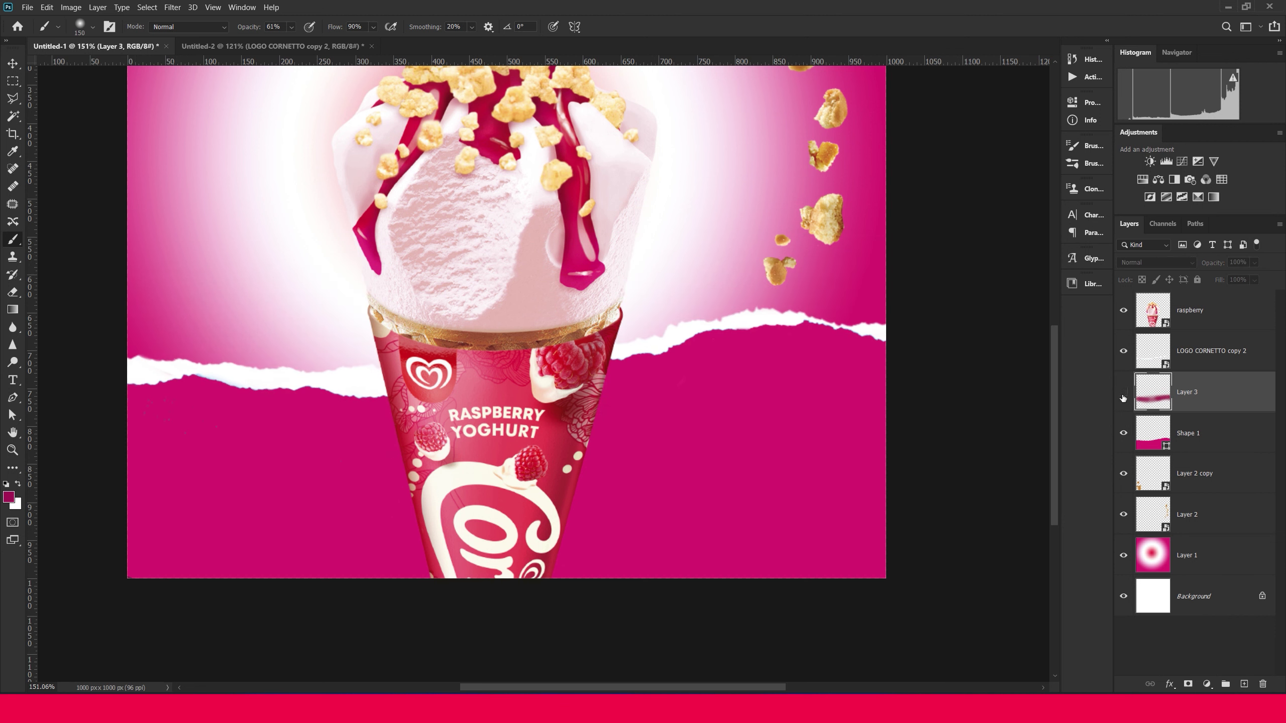
{"action": "left_click", "coordinate": [1181, 418], "text": "alt"}
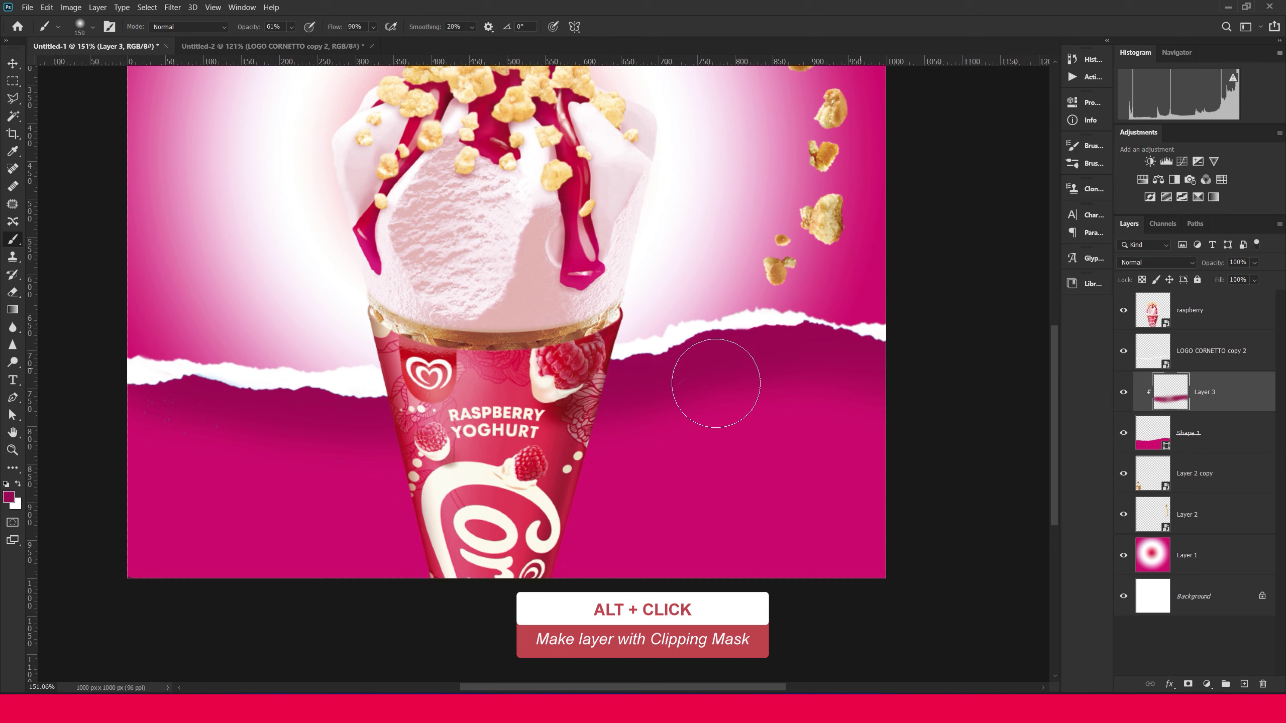
{"action": "left_click", "coordinate": [1154, 261]}
{"action": "left_click", "coordinate": [1140, 312]}
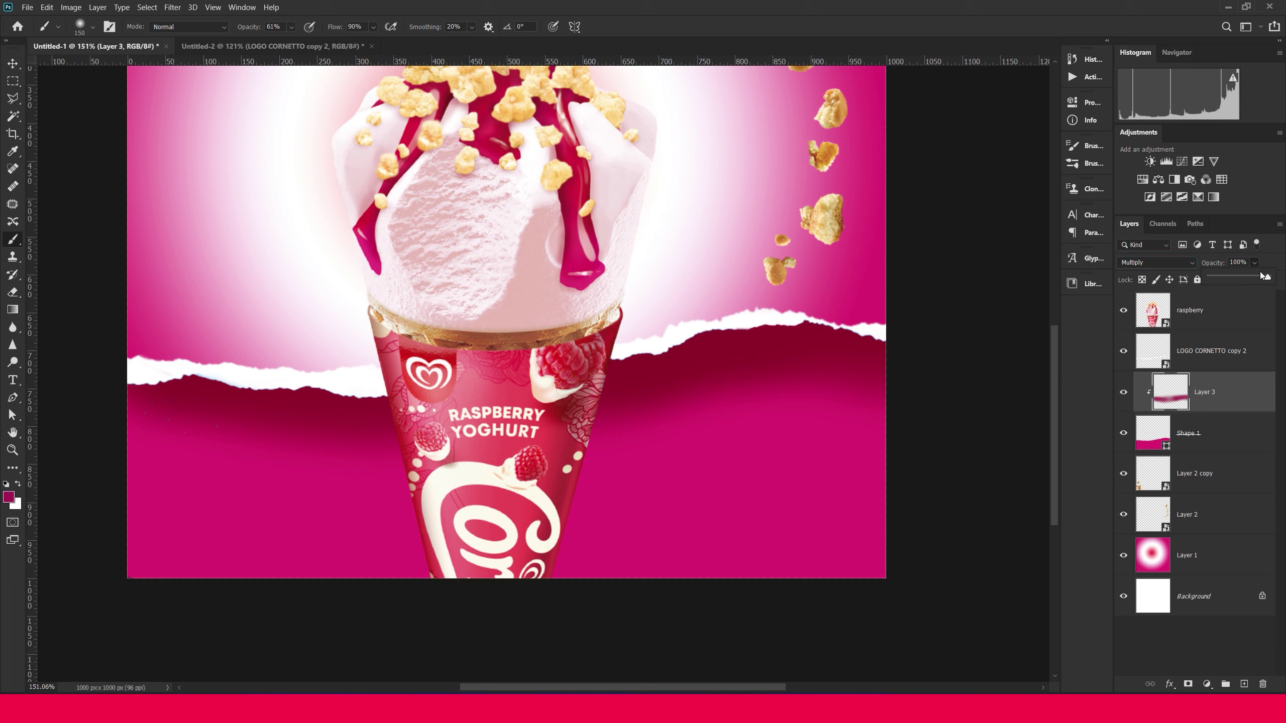
{"action": "left_click_drag", "start_coordinate": [1247, 278], "coordinate": [1243, 278]}
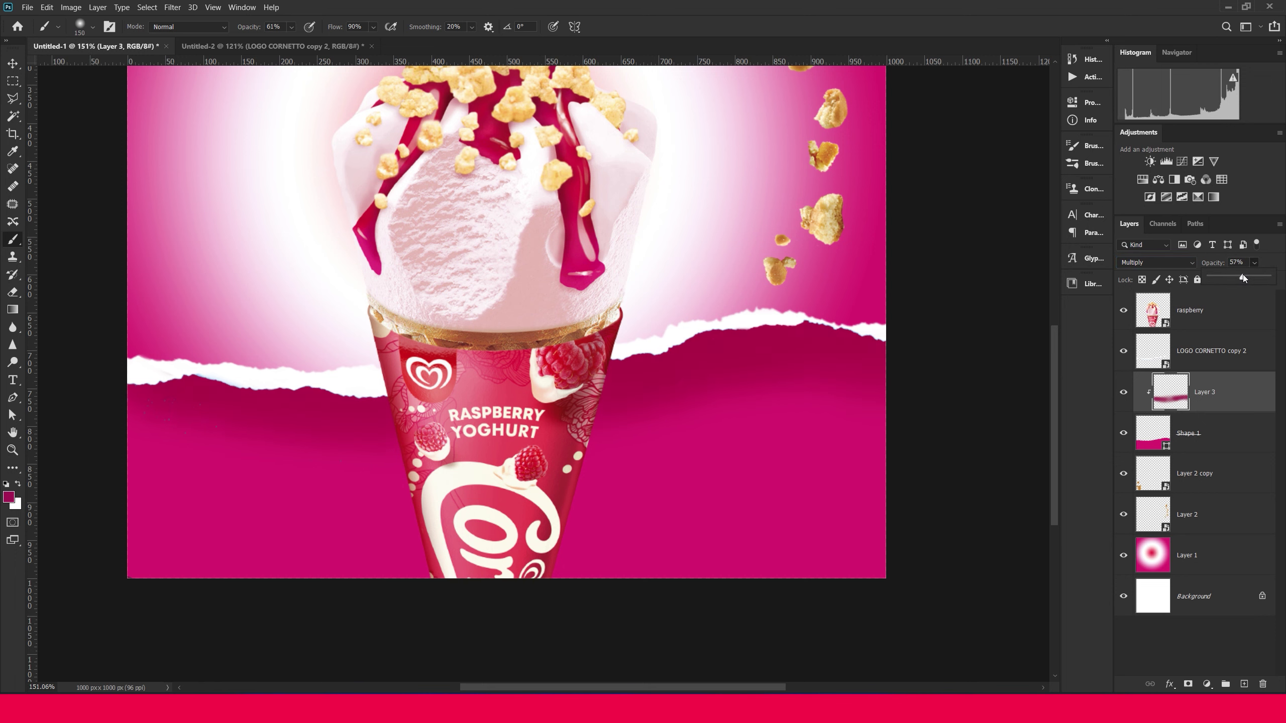
{"action": "key", "text": "v"}
{"action": "right_click", "coordinate": [666, 298]}
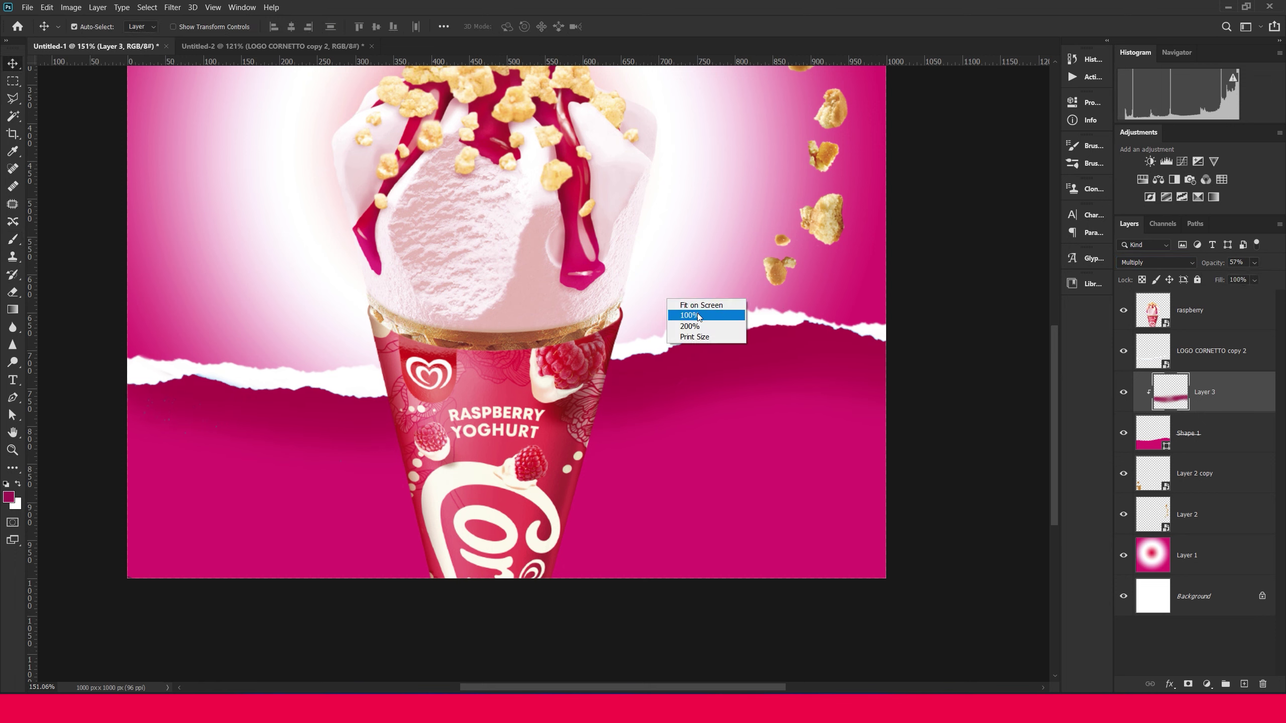
Restack Layer 2 and Layer 2 copy crumbs above the Layer 3 torn paper strip
{"action": "left_click", "coordinate": [689, 315]}
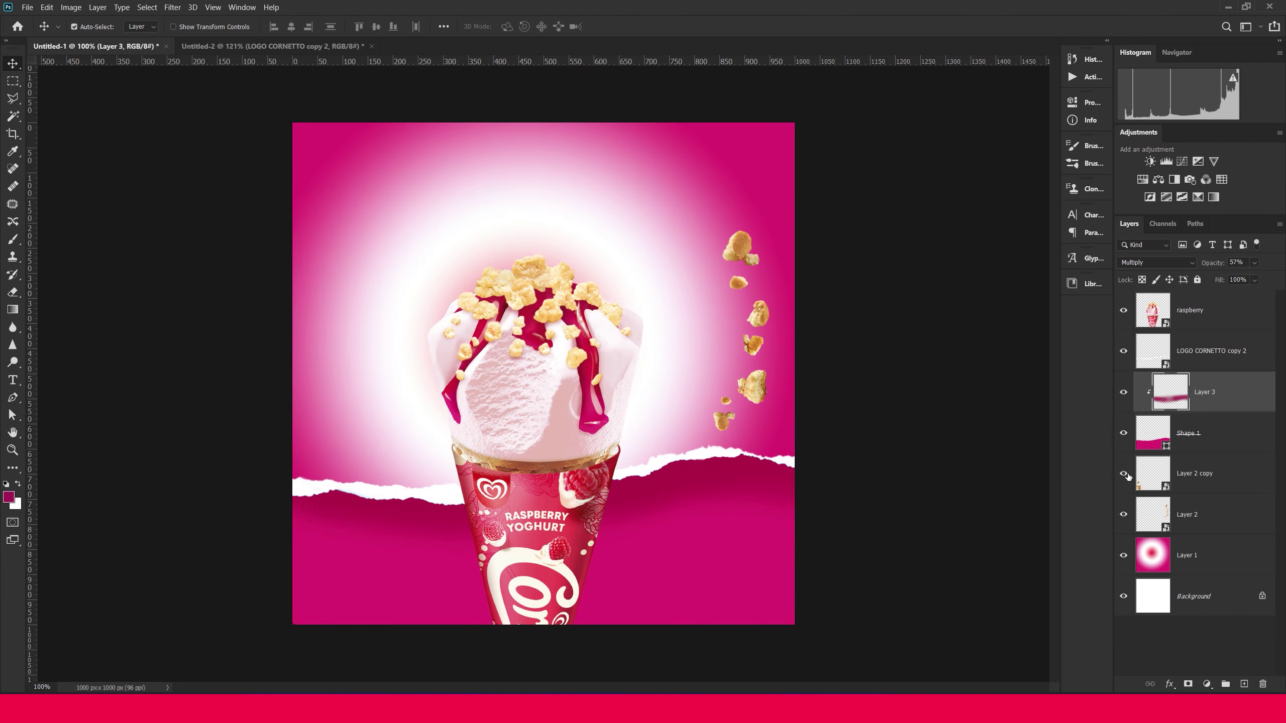
{"action": "left_click", "coordinate": [1183, 513]}
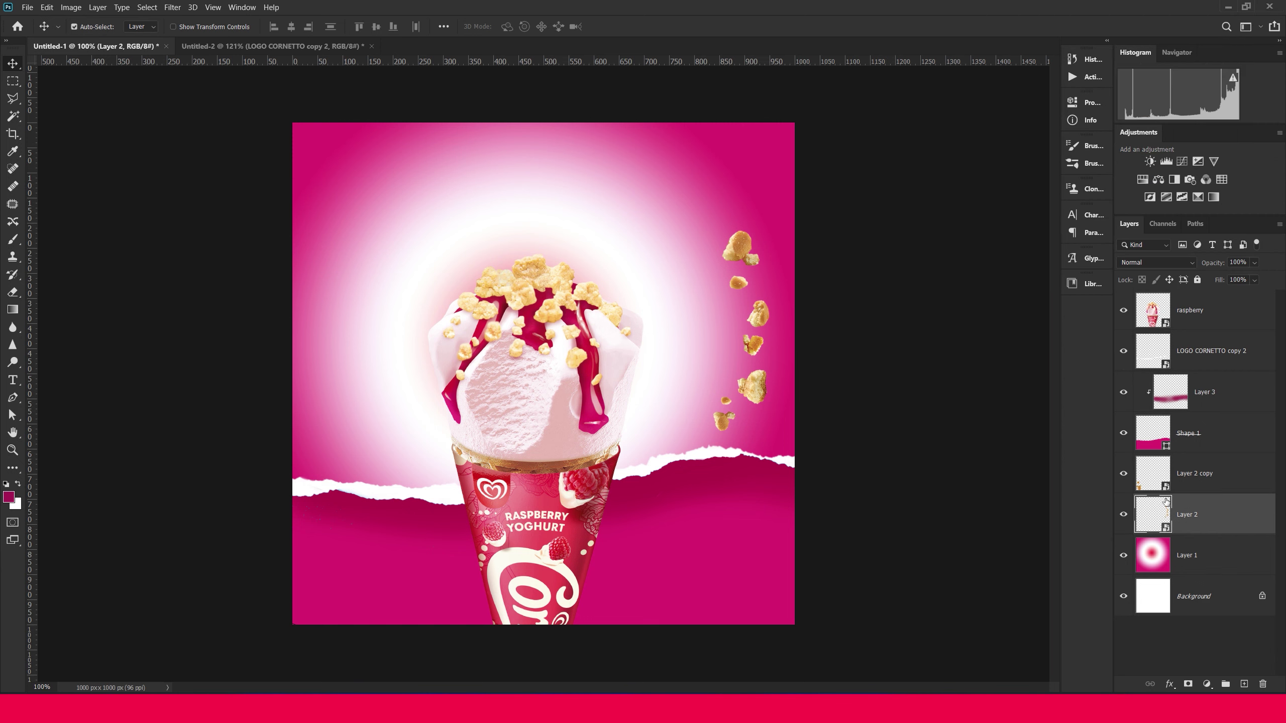
{"action": "left_click_drag", "start_coordinate": [1188, 516], "coordinate": [1236, 378]}
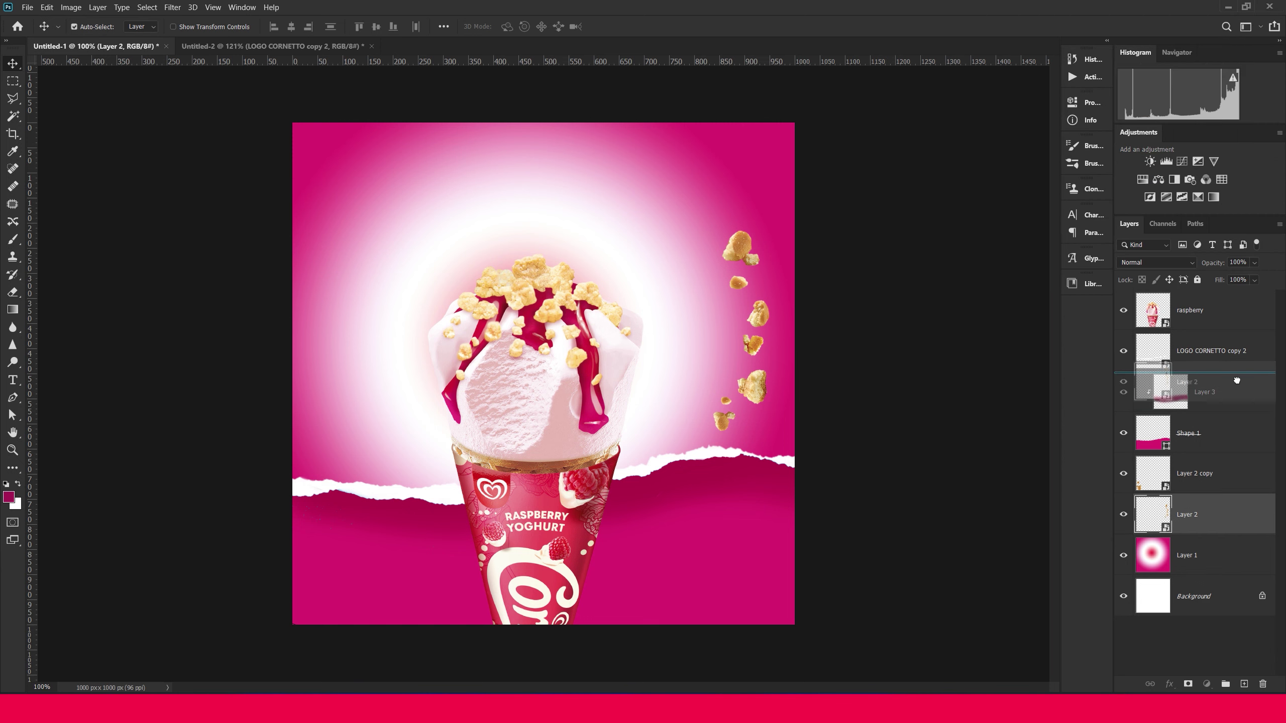
{"action": "left_click", "coordinate": [1123, 392]}
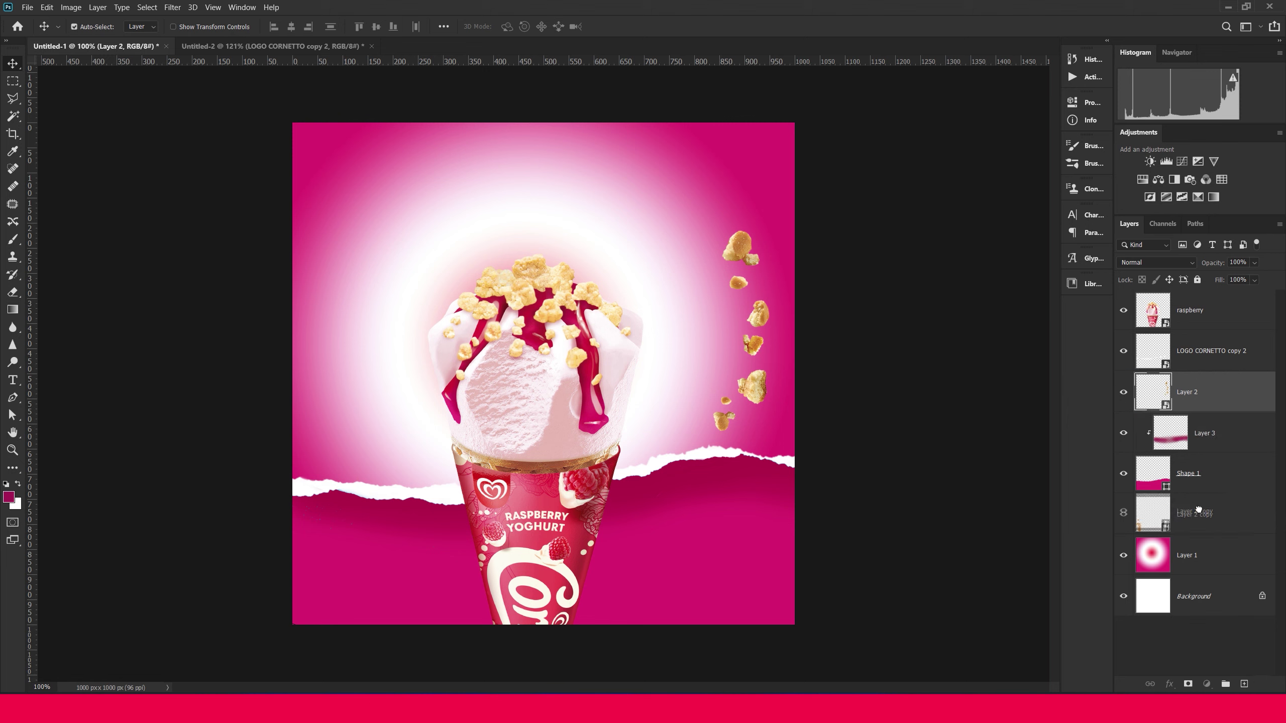
{"action": "left_click_drag", "start_coordinate": [1203, 516], "coordinate": [1215, 419]}
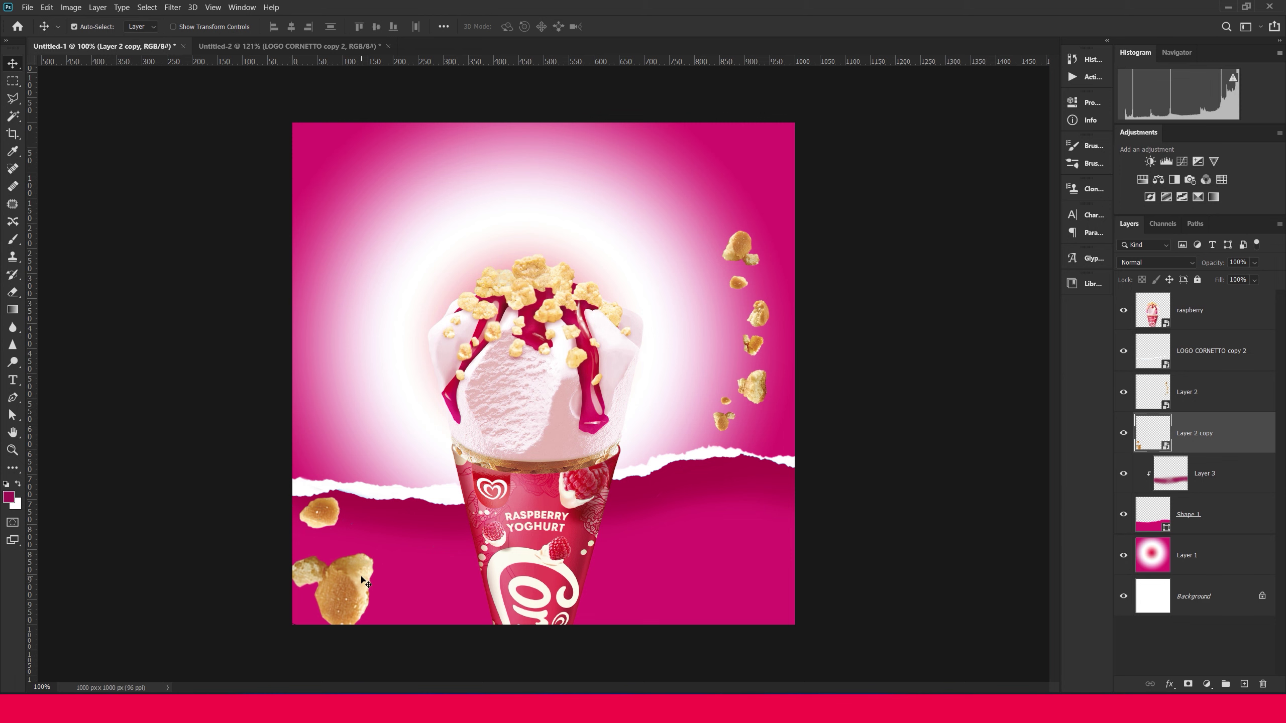
{"action": "scroll", "coordinate": [502, 482], "scroll_direction": "up", "scroll_amount": 1}
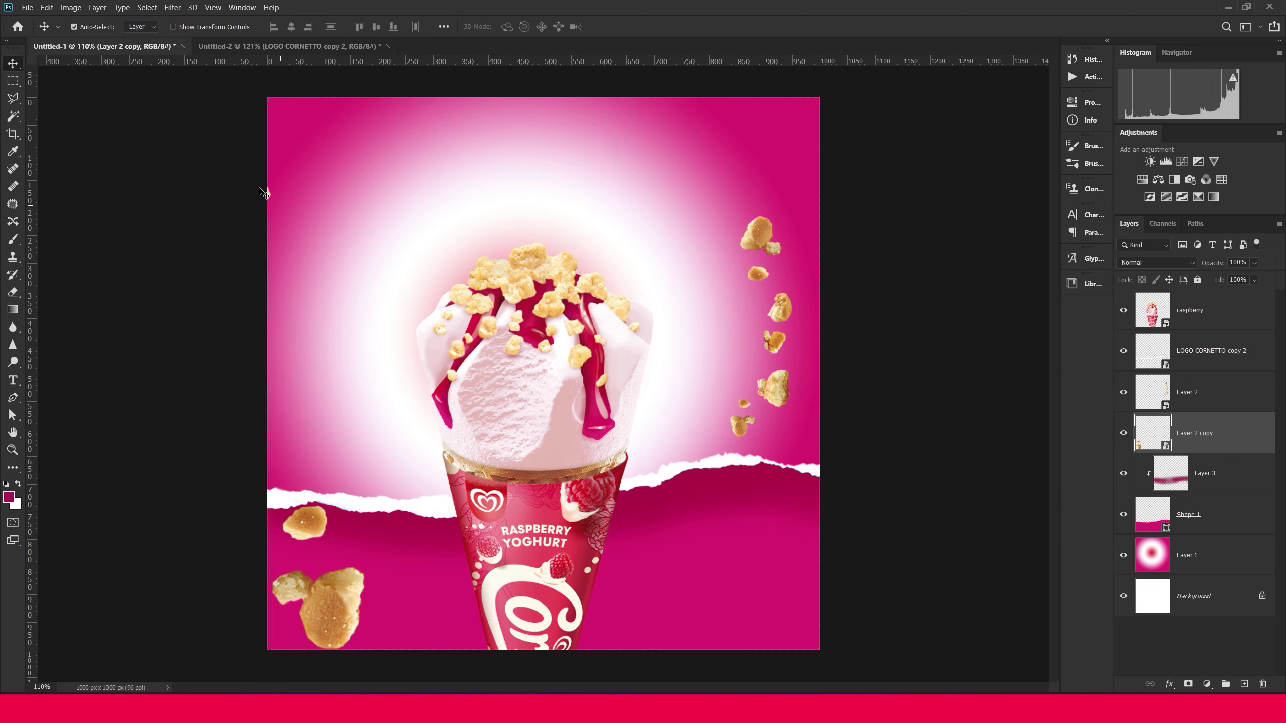
Rotate and enlarge the Layer 2 copy crumb cluster and shift it up at bottom-left
{"action": "left_click", "coordinate": [274, 191]}
{"action": "key", "text": "ctrl+t"}
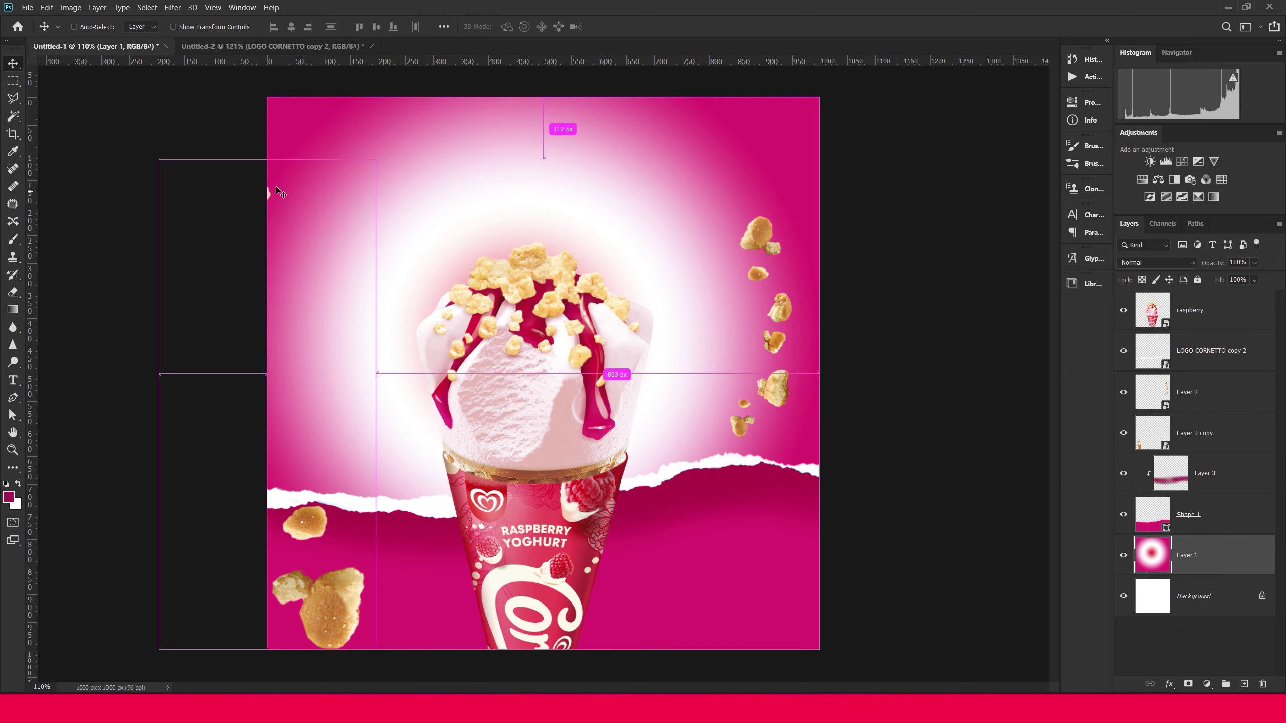
{"action": "key", "text": "Return"}
{"action": "left_click", "coordinate": [319, 522]}
{"action": "key", "text": "ctrl+t"}
{"action": "mouse_move", "coordinate": [354, 456]}
{"action": "left_mouse_down"}
{"action": "mouse_move", "coordinate": [394, 300]}
{"action": "mouse_move", "coordinate": [322, 453]}
{"action": "left_mouse_up"}
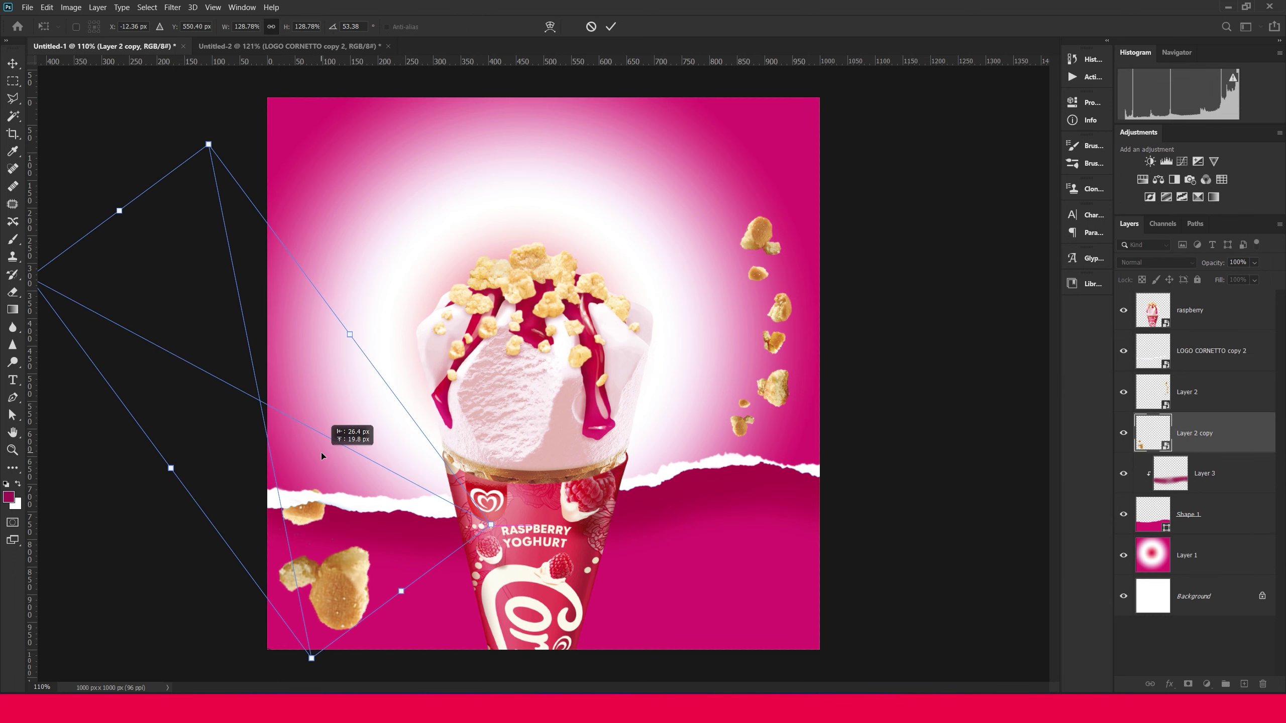
{"action": "key", "text": "Return"}
{"action": "key", "text": "ctrl+bracketright"}
{"action": "key", "text": "ctrl+bracketright"}
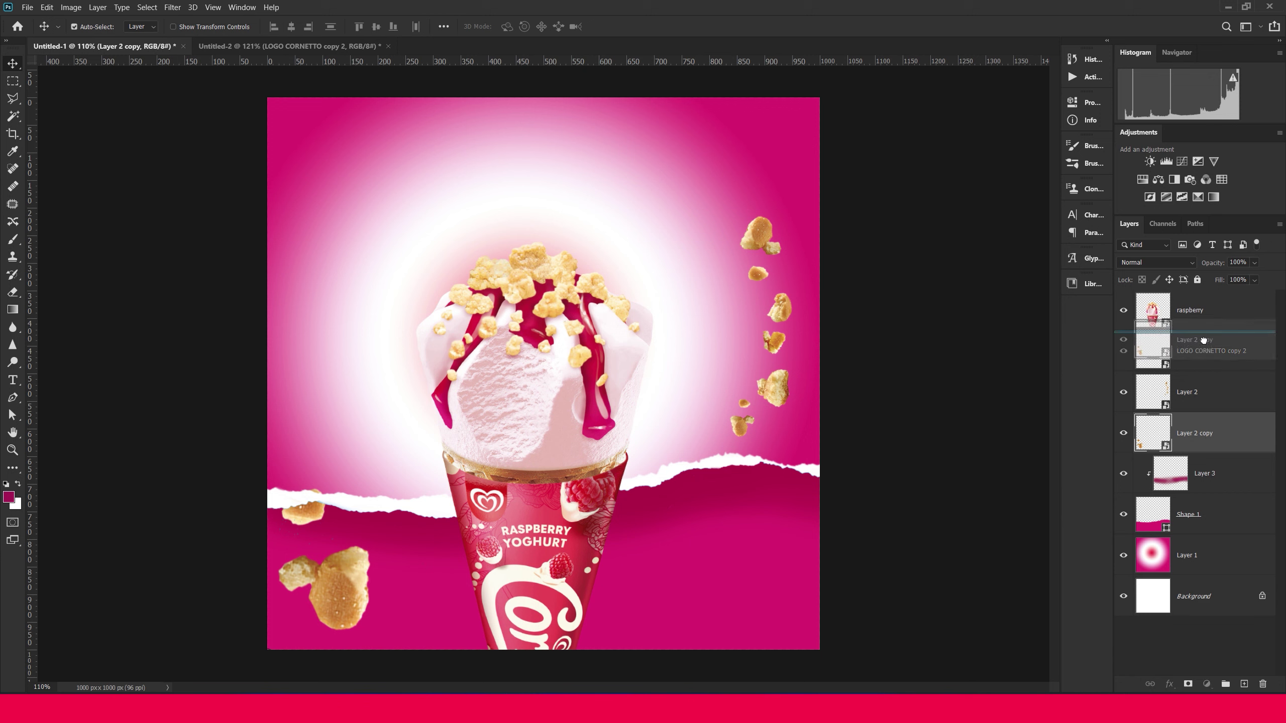
{"action": "left_click_drag", "start_coordinate": [339, 588], "coordinate": [344, 532]}
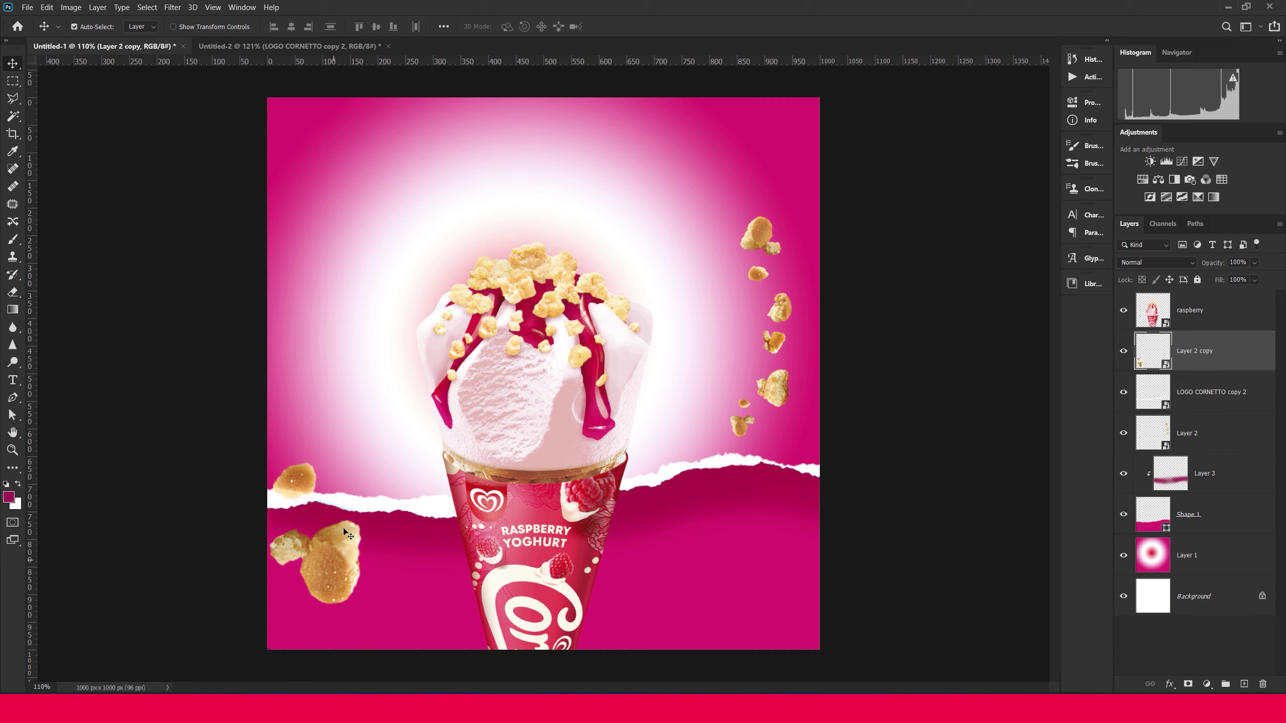
{"action": "left_click", "coordinate": [615, 328]}
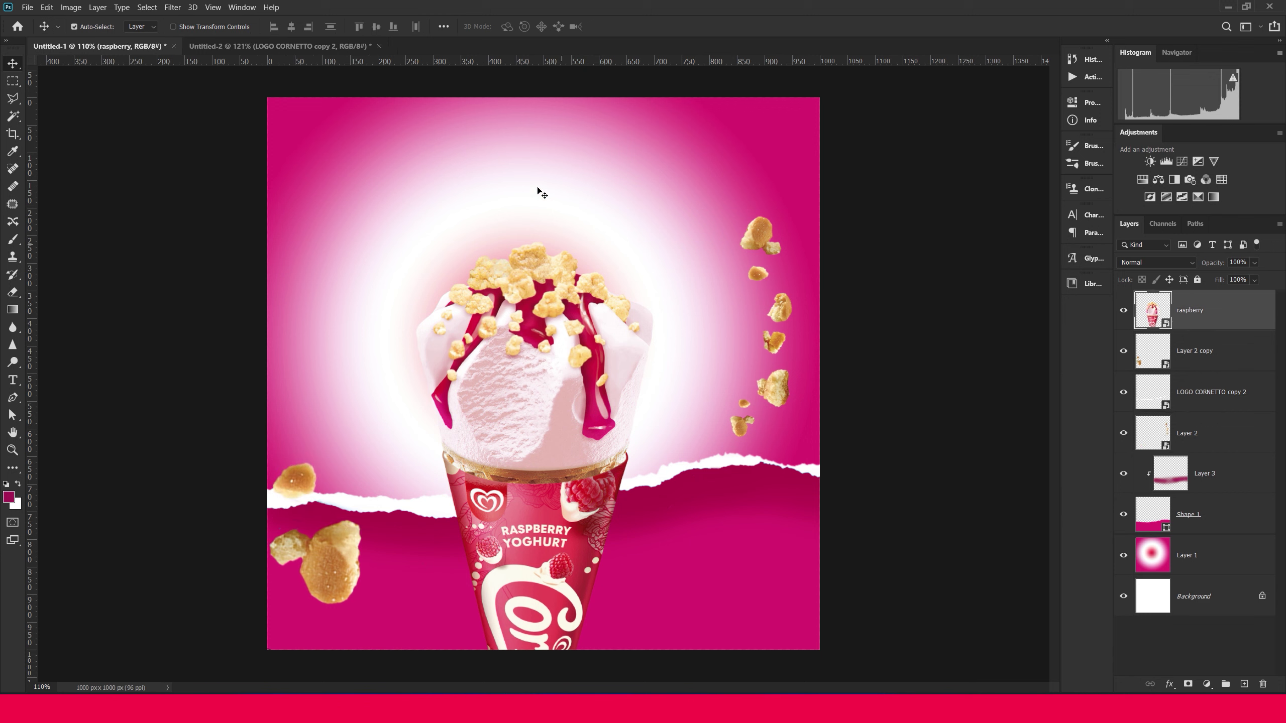
Bring the strawberry layer from Untitled-2 into the Untitled-1 ad beside the cone
{"action": "left_click", "coordinate": [324, 48]}
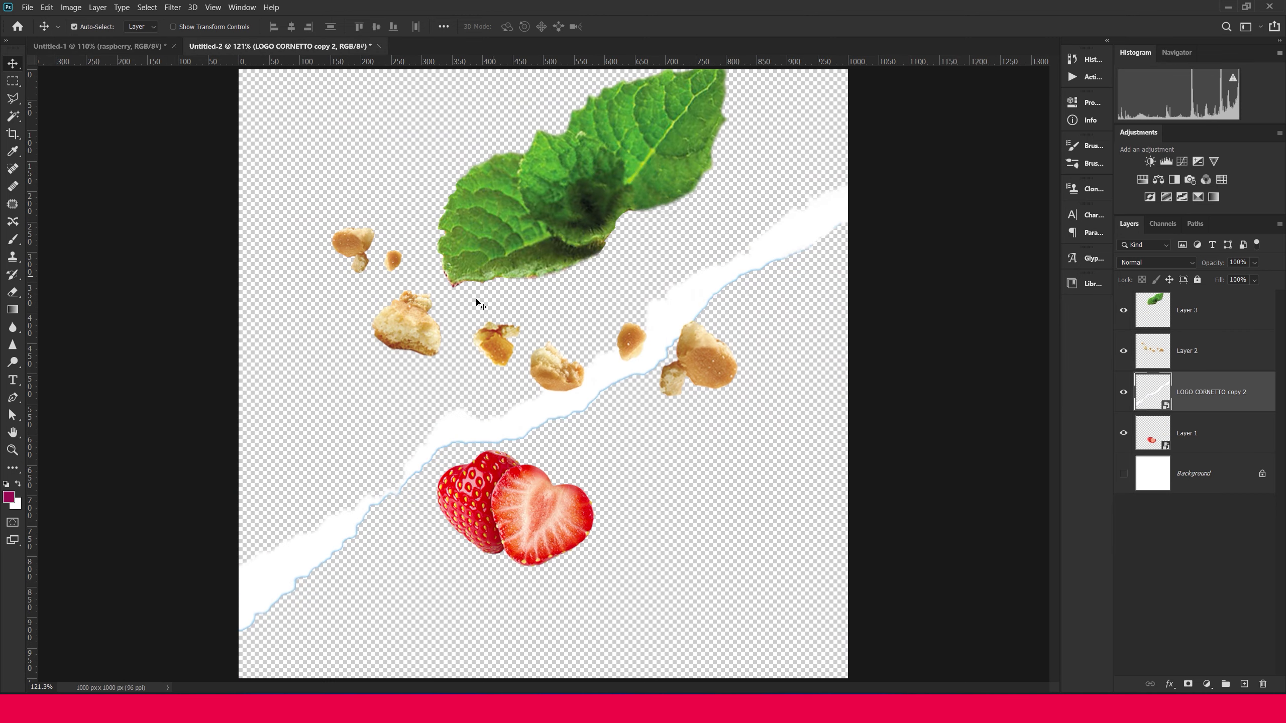
{"action": "mouse_move", "coordinate": [554, 520]}
{"action": "left_mouse_down"}
{"action": "mouse_move", "coordinate": [698, 506]}
{"action": "mouse_move", "coordinate": [764, 617]}
{"action": "left_mouse_up"}
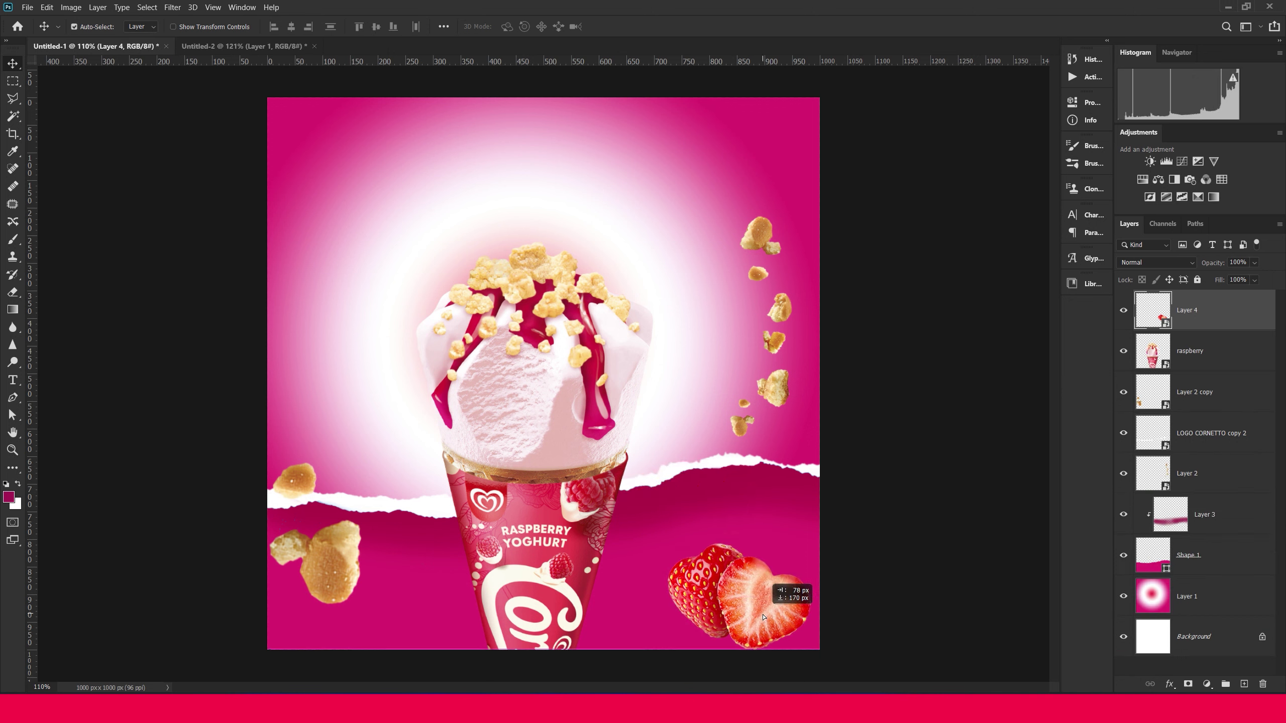
{"action": "mouse_move", "coordinate": [763, 615]}
{"action": "left_mouse_down"}
{"action": "mouse_move", "coordinate": [729, 319]}
{"action": "mouse_move", "coordinate": [390, 252]}
{"action": "left_mouse_up"}
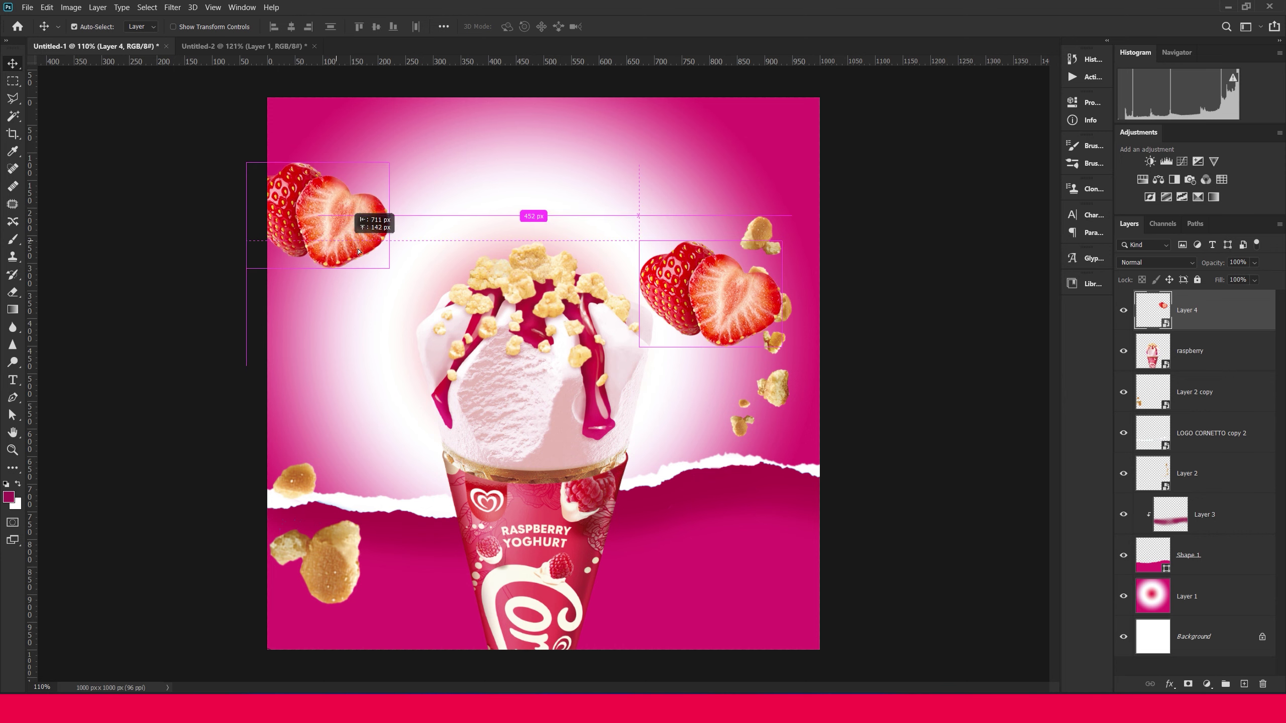
Duplicate the strawberries to the lower right, then shrink and rotate that copy
{"action": "left_click_drag", "start_coordinate": [718, 324], "coordinate": [718, 560]}
{"action": "key", "text": "ctrl+t"}
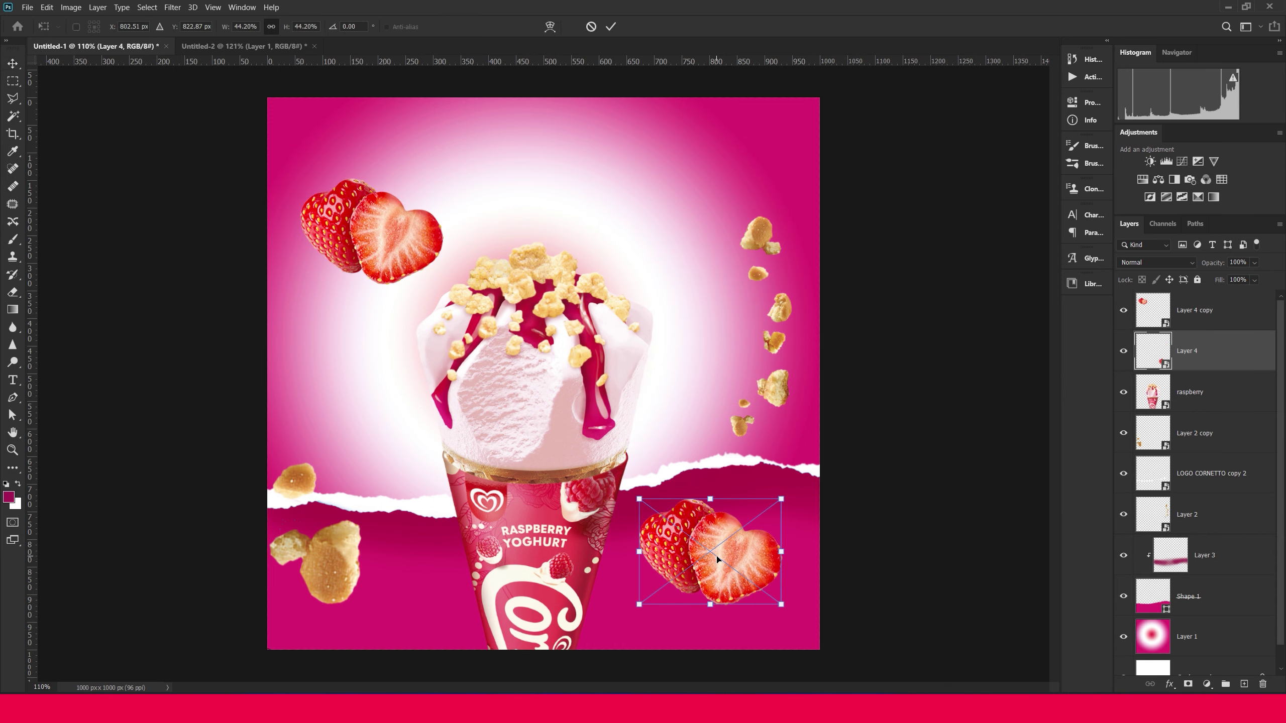
{"action": "scroll", "coordinate": [718, 559], "scroll_direction": "down", "scroll_amount": 3}
{"action": "left_click_drag", "start_coordinate": [809, 606], "coordinate": [742, 615]}
{"action": "left_click_drag", "start_coordinate": [818, 497], "coordinate": [758, 492]}
Flip the lower-right strawberries vertically, rotate them to about 168° and scale them smaller
{"action": "right_click", "coordinate": [707, 520]}
{"action": "left_click", "coordinate": [734, 500]}
{"action": "scroll", "coordinate": [734, 500], "scroll_direction": "up", "scroll_amount": 5}
{"action": "left_click_drag", "start_coordinate": [727, 524], "coordinate": [756, 553]}
{"action": "scroll", "coordinate": [756, 553], "scroll_direction": "down", "scroll_amount": 3}
{"action": "mouse_move", "coordinate": [959, 352]}
{"action": "left_mouse_down"}
{"action": "mouse_move", "coordinate": [966, 395]}
{"action": "mouse_move", "coordinate": [952, 405]}
{"action": "left_mouse_up"}
{"action": "scroll", "coordinate": [737, 343], "scroll_direction": "up", "scroll_amount": 2}
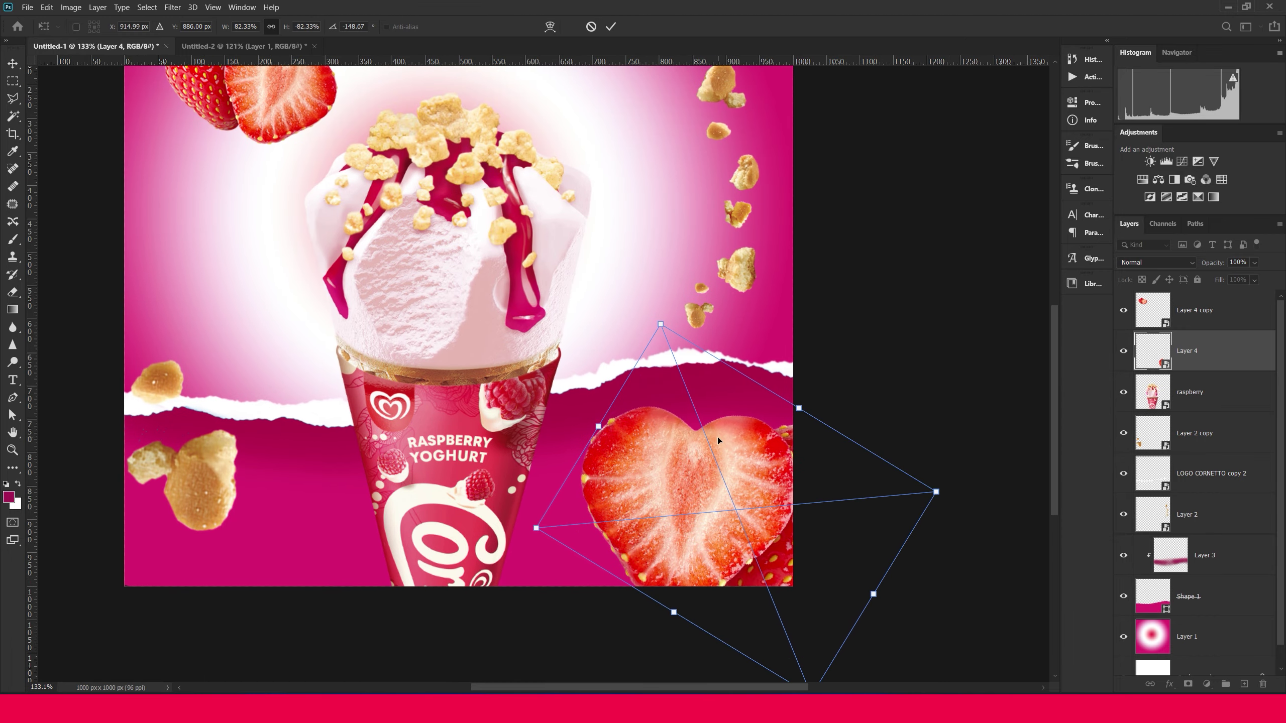
{"action": "left_click_drag", "start_coordinate": [718, 440], "coordinate": [690, 426]}
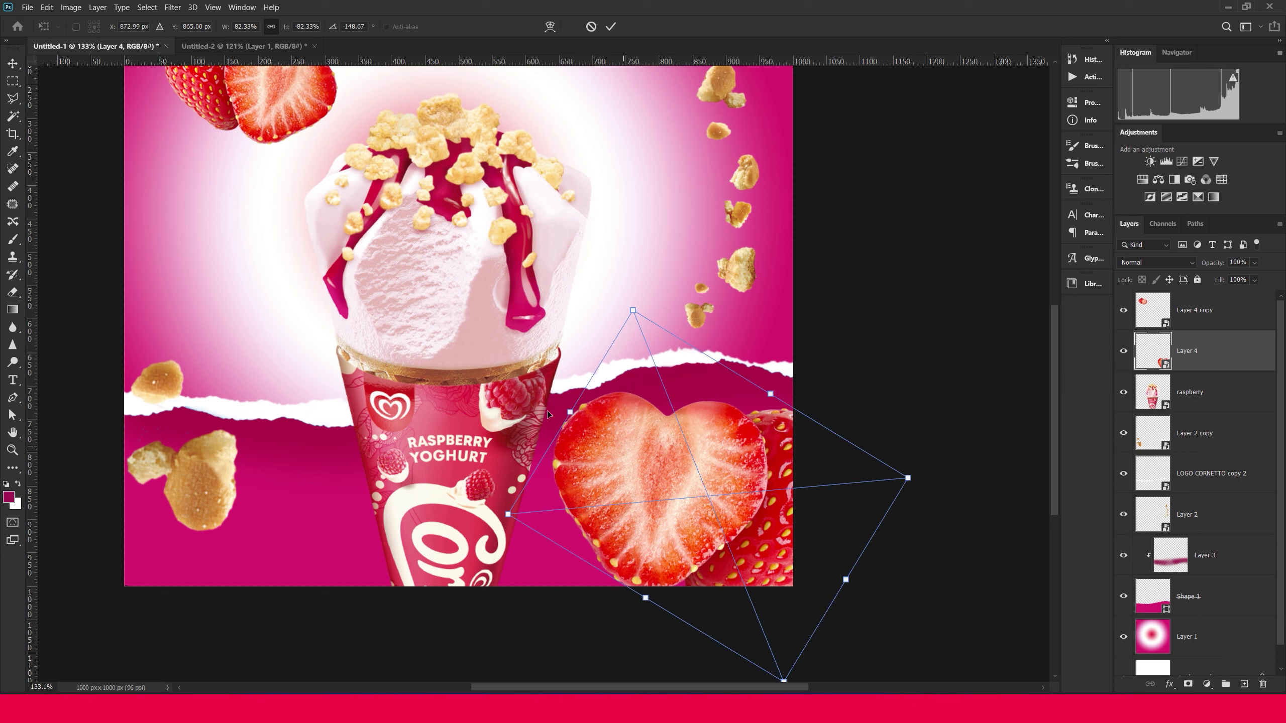
{"action": "mouse_move", "coordinate": [633, 310]}
{"action": "left_mouse_down"}
{"action": "mouse_move", "coordinate": [724, 387]}
{"action": "mouse_move", "coordinate": [863, 390]}
{"action": "left_mouse_up"}
{"action": "left_click_drag", "start_coordinate": [830, 538], "coordinate": [797, 486]}
{"action": "left_click_drag", "start_coordinate": [796, 388], "coordinate": [755, 440]}
{"action": "key", "text": "Return"}
Shift the upper-left strawberries slightly and resize them a little
{"action": "left_click_drag", "start_coordinate": [590, 295], "coordinate": [627, 404]}
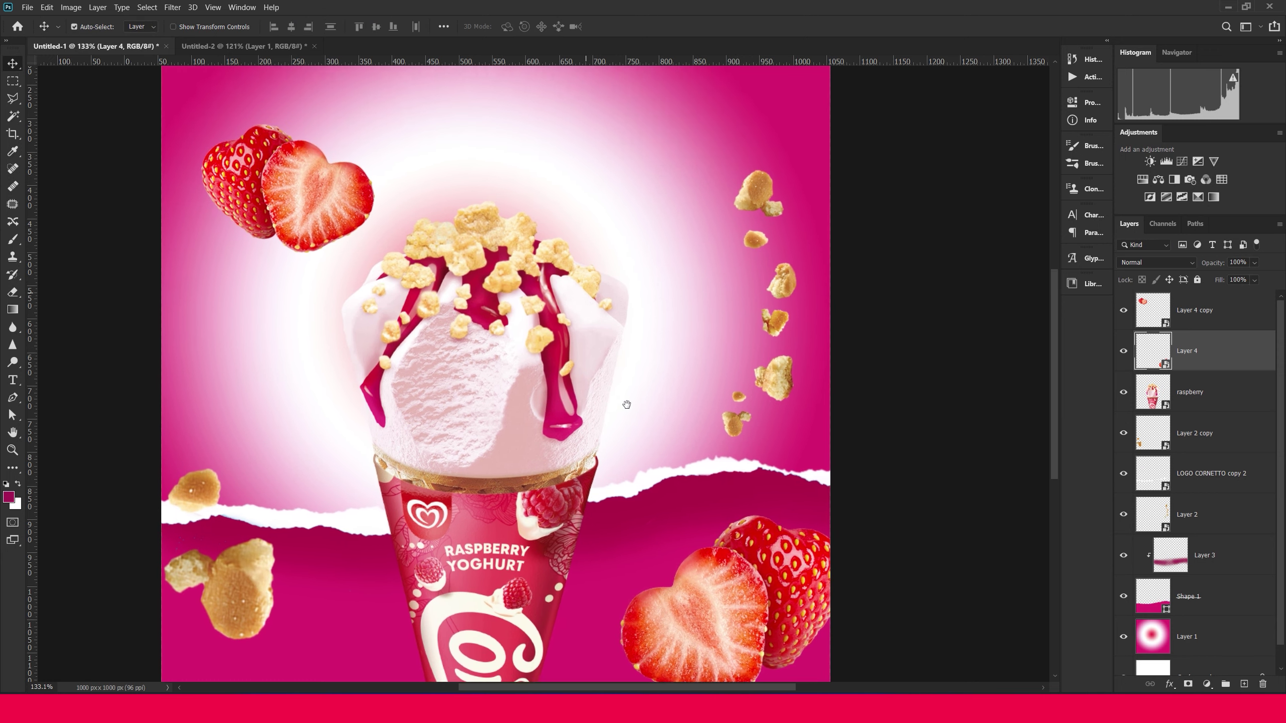
{"action": "scroll", "coordinate": [363, 246], "scroll_direction": "down", "scroll_amount": 2}
{"action": "left_click_drag", "start_coordinate": [417, 259], "coordinate": [388, 259]}
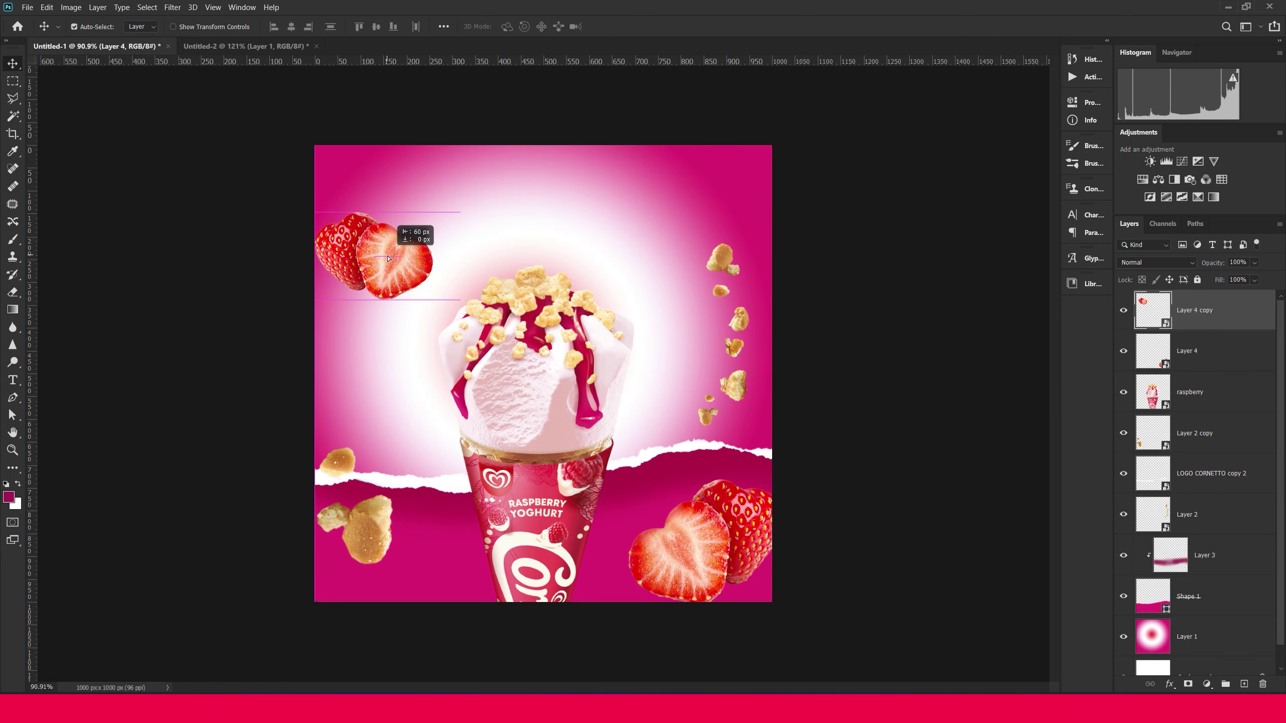
{"action": "key", "text": "ctrl+t"}
{"action": "left_click_drag", "start_coordinate": [434, 301], "coordinate": [435, 305]}
{"action": "key", "text": "Return"}
{"action": "left_click_drag", "start_coordinate": [400, 263], "coordinate": [415, 278]}
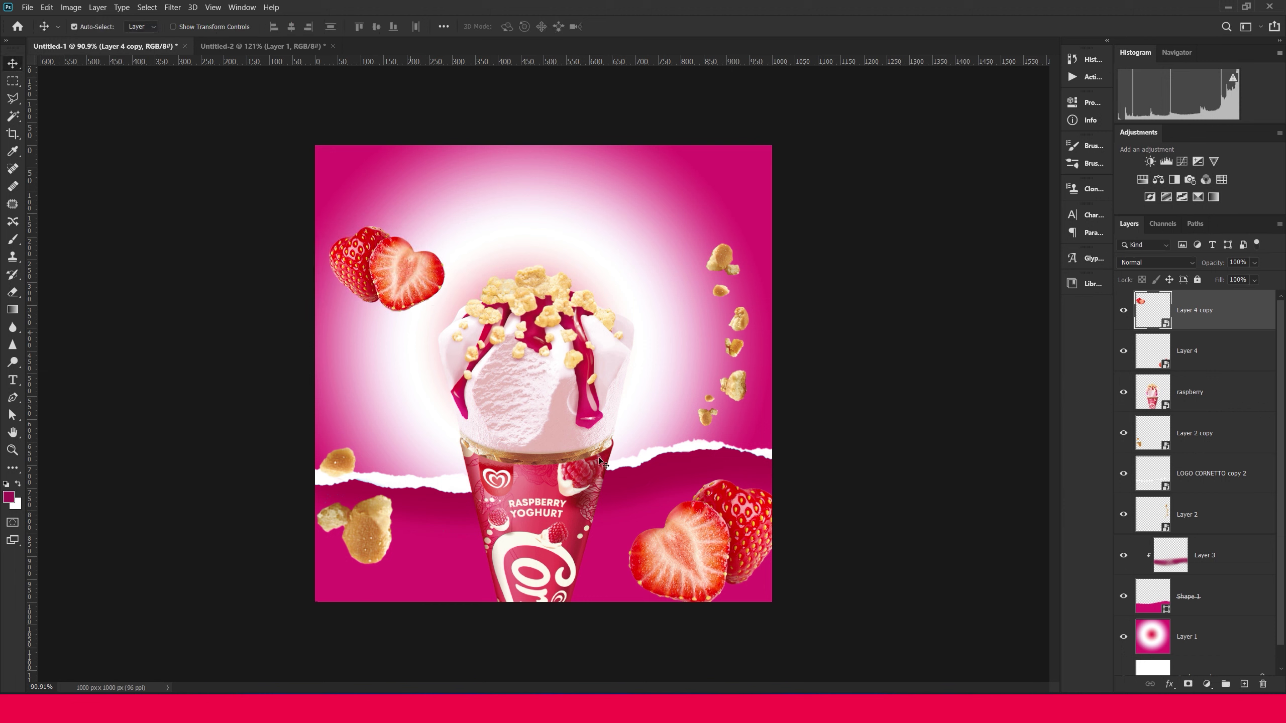
Nudge the lower-right strawberries down-left, then carry the mint leaf layer from Untitled-2 toward the ad
{"action": "left_click", "coordinate": [721, 558]}
{"action": "key", "text": "ctrl+t"}
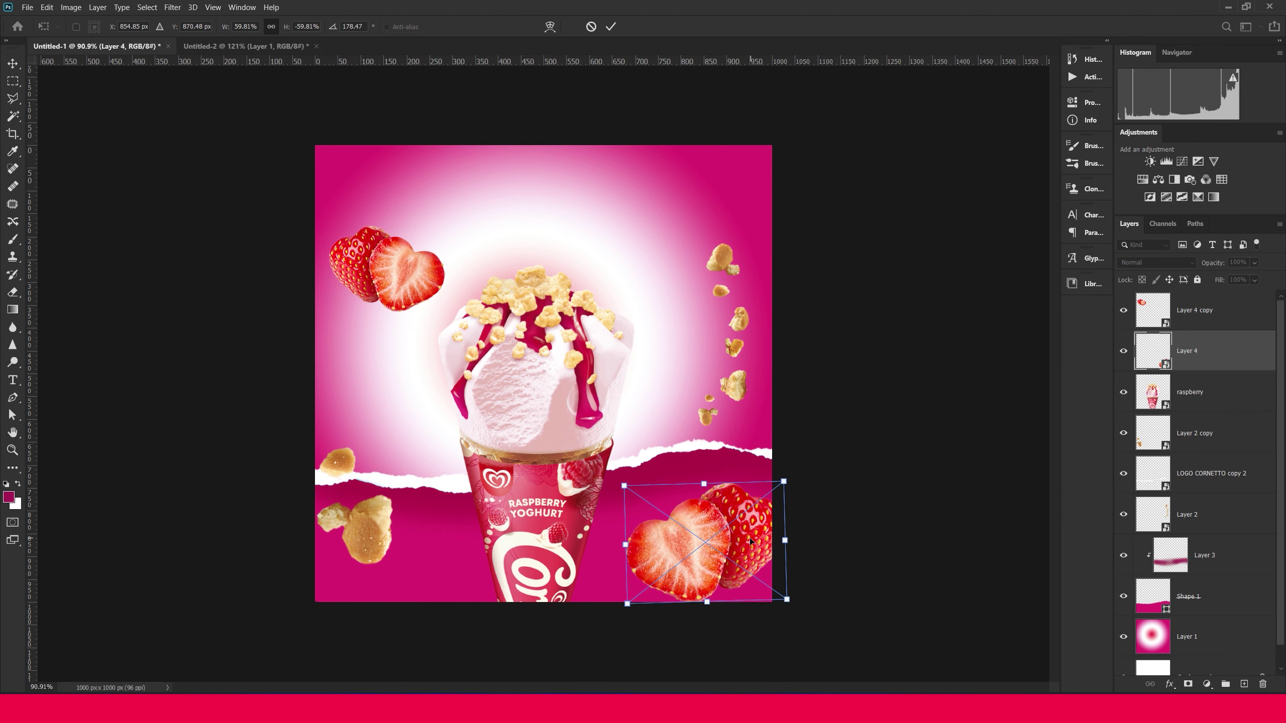
{"action": "left_click_drag", "start_coordinate": [754, 540], "coordinate": [748, 542]}
{"action": "key", "text": "Return"}
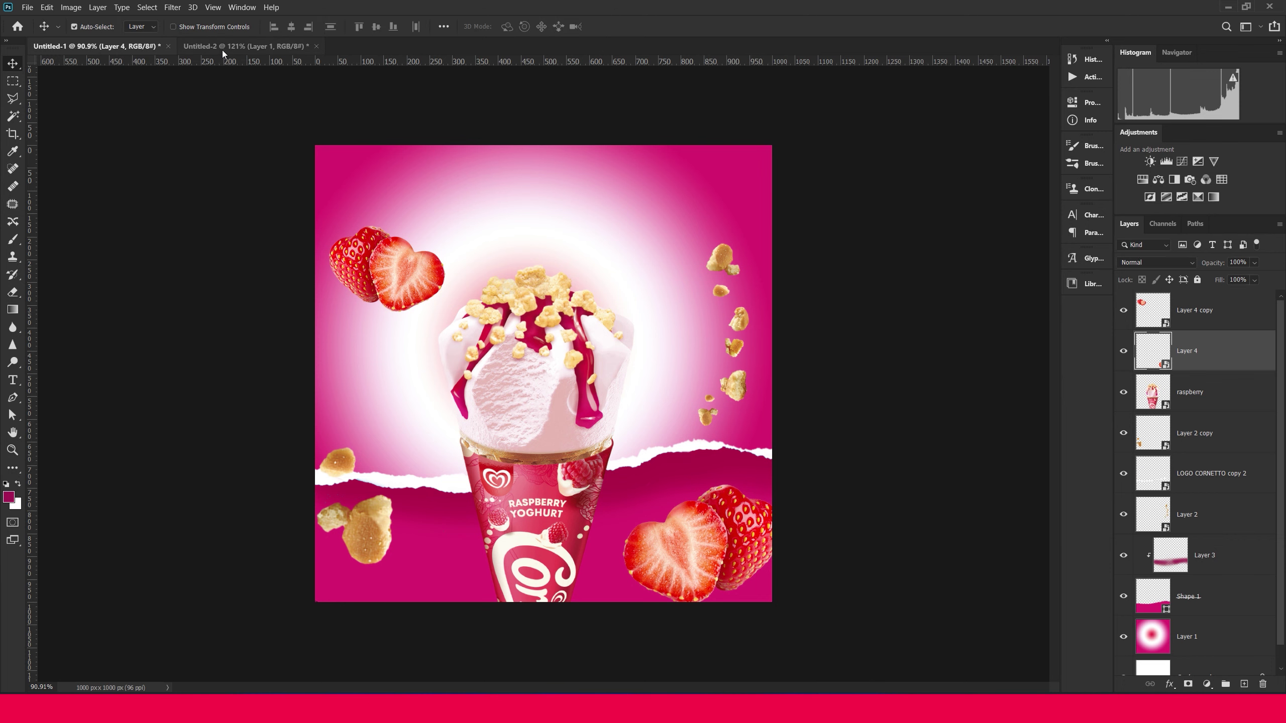
{"action": "left_click", "coordinate": [222, 51]}
{"action": "left_click_drag", "start_coordinate": [448, 251], "coordinate": [150, 47]}
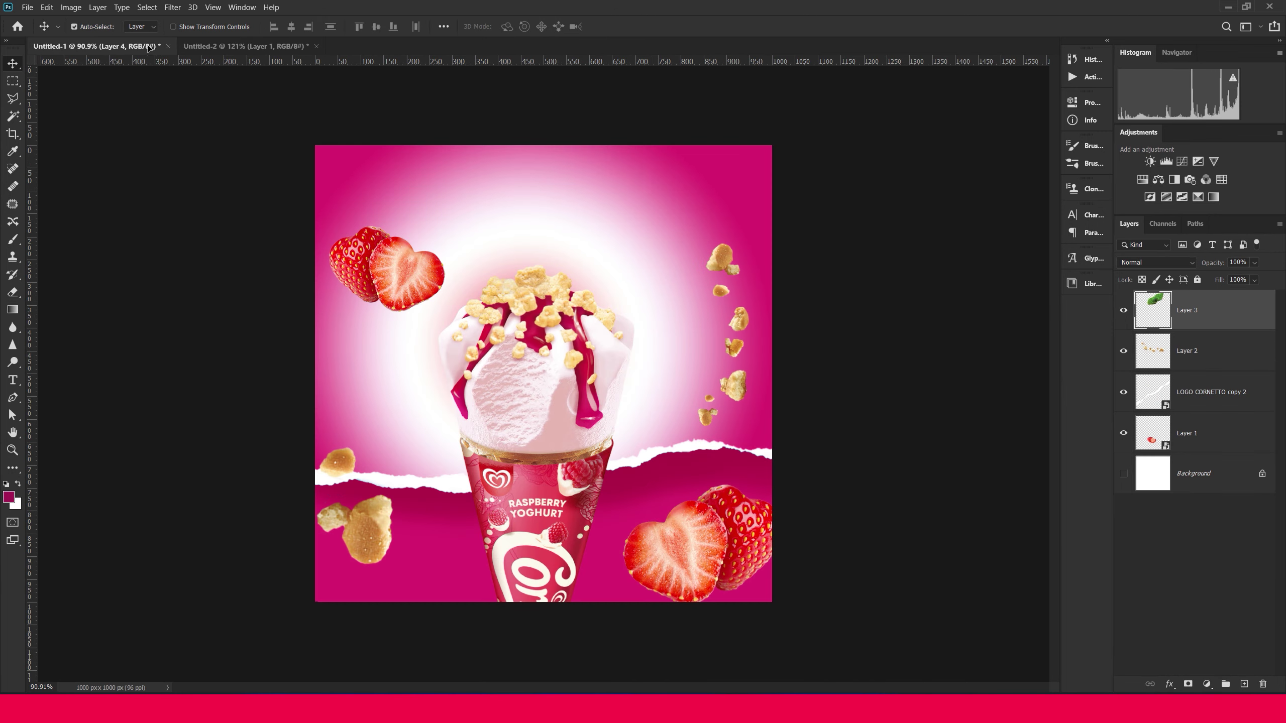
Drop the mint leaf onto the ad and convert it to a Smart Object
{"action": "left_click_drag", "start_coordinate": [589, 265], "coordinate": [661, 192]}
{"action": "right_click", "coordinate": [1150, 355]}
{"action": "left_click", "coordinate": [1114, 338]}
{"action": "left_click_drag", "start_coordinate": [657, 203], "coordinate": [695, 230]}
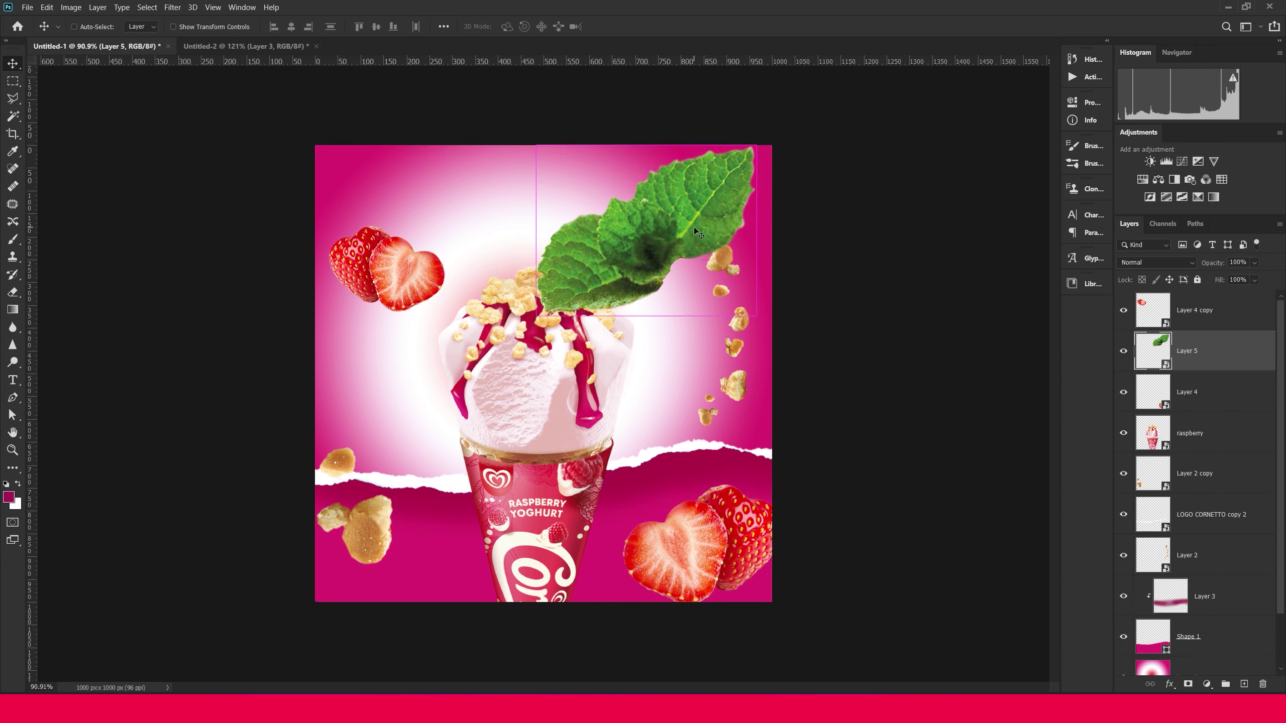
Shrink and rotate the mint leaf and tuck it below the raspberry layer behind the cone
{"action": "key", "text": "ctrl+t"}
{"action": "left_click_drag", "start_coordinate": [757, 145], "coordinate": [685, 201]}
{"action": "mouse_move", "coordinate": [630, 262]}
{"action": "left_mouse_down"}
{"action": "mouse_move", "coordinate": [331, 446]}
{"action": "mouse_move", "coordinate": [346, 435]}
{"action": "left_mouse_up"}
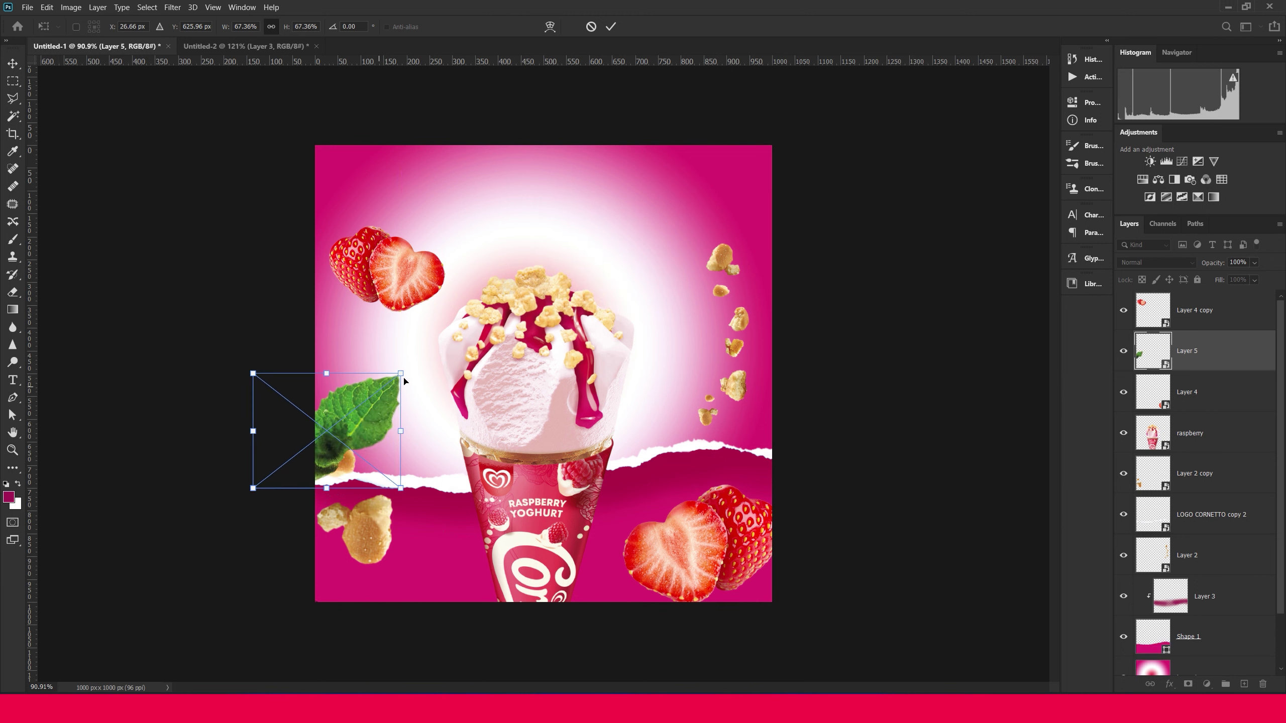
{"action": "left_click_drag", "start_coordinate": [404, 380], "coordinate": [372, 396]}
{"action": "mouse_move", "coordinate": [324, 441]}
{"action": "left_mouse_down"}
{"action": "mouse_move", "coordinate": [449, 436]}
{"action": "mouse_move", "coordinate": [488, 395]}
{"action": "mouse_move", "coordinate": [506, 420]}
{"action": "mouse_move", "coordinate": [486, 449]}
{"action": "left_mouse_up"}
{"action": "key", "text": "Return"}
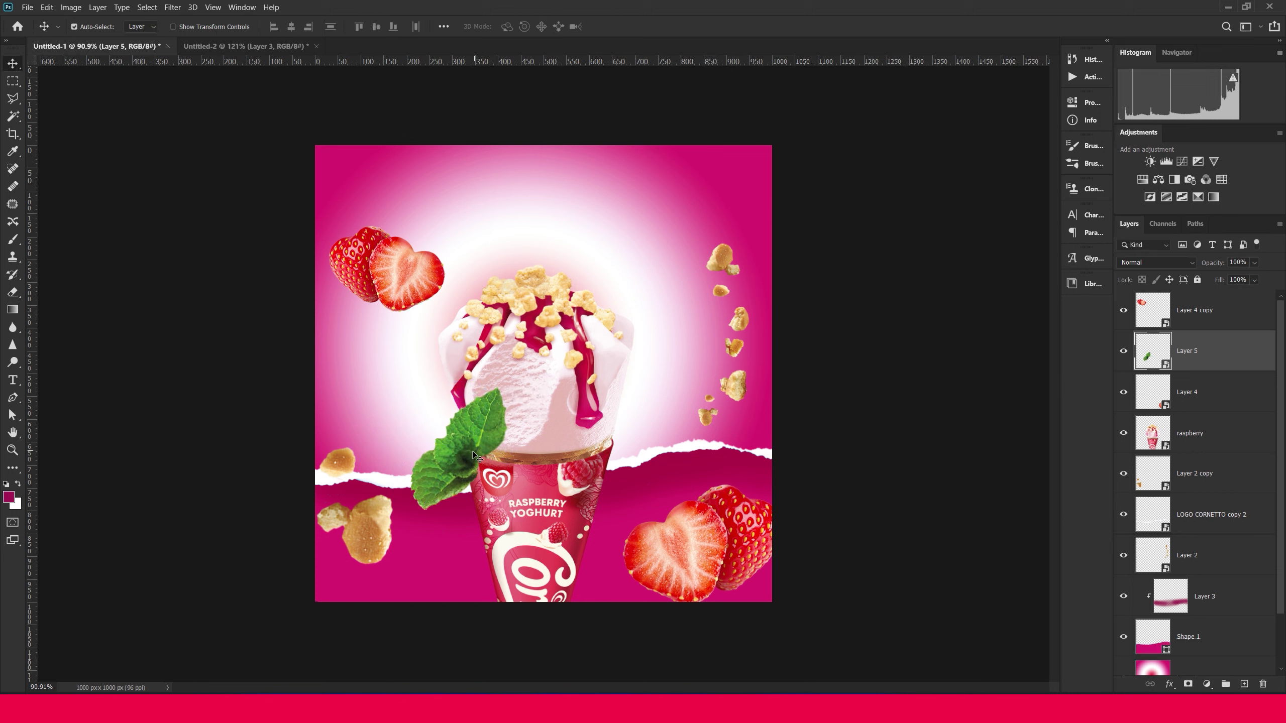
{"action": "left_click_drag", "start_coordinate": [1184, 368], "coordinate": [1190, 448]}
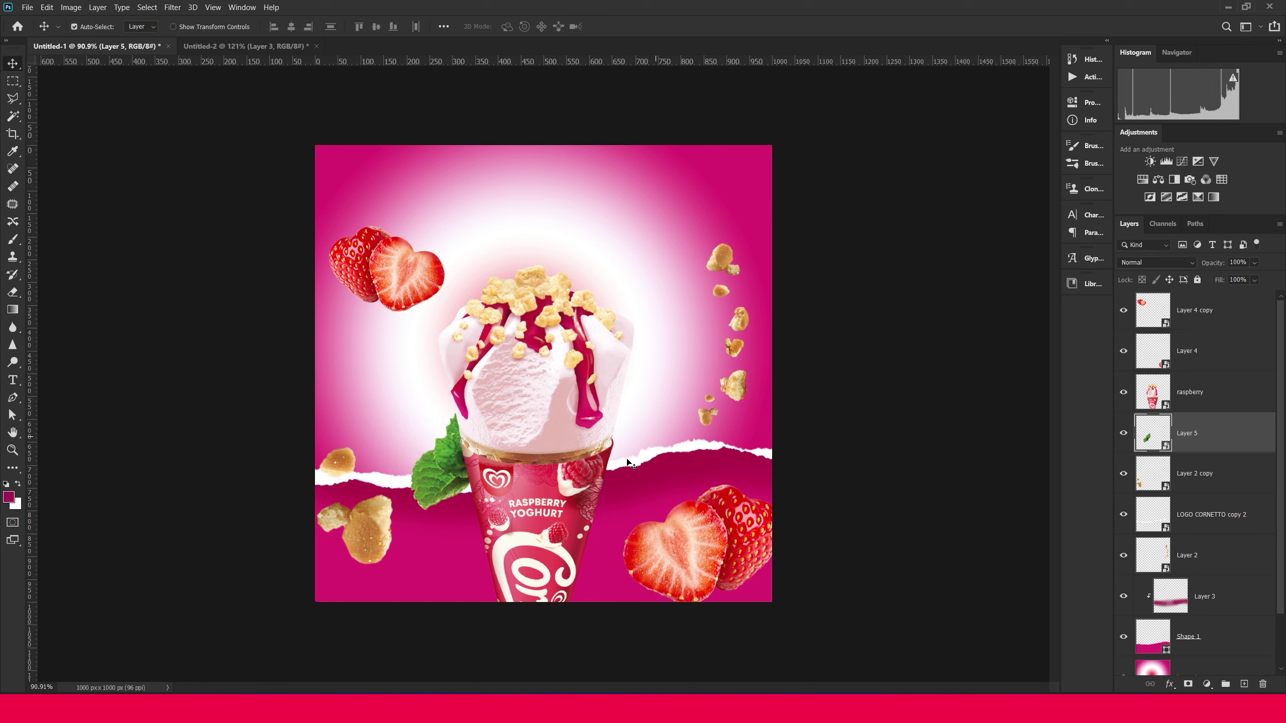
{"action": "mouse_move", "coordinate": [452, 477]}
{"action": "left_mouse_down"}
{"action": "mouse_move", "coordinate": [463, 495]}
{"action": "mouse_move", "coordinate": [427, 499]}
{"action": "left_mouse_up"}
{"action": "key", "text": "ctrl+plus"}
Duplicate the lower-right strawberries, place the copy below raspberry, and shrink it
{"action": "left_click", "coordinate": [771, 578]}
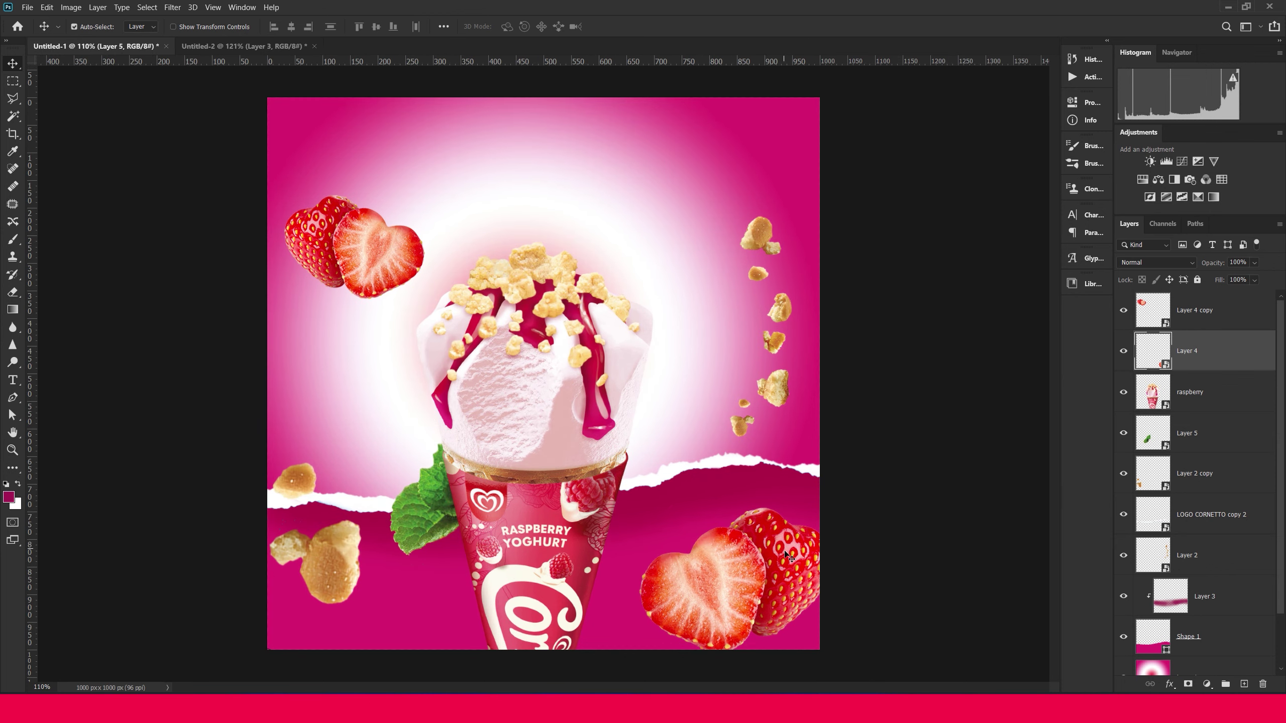
{"action": "left_click_drag", "start_coordinate": [751, 543], "coordinate": [677, 443]}
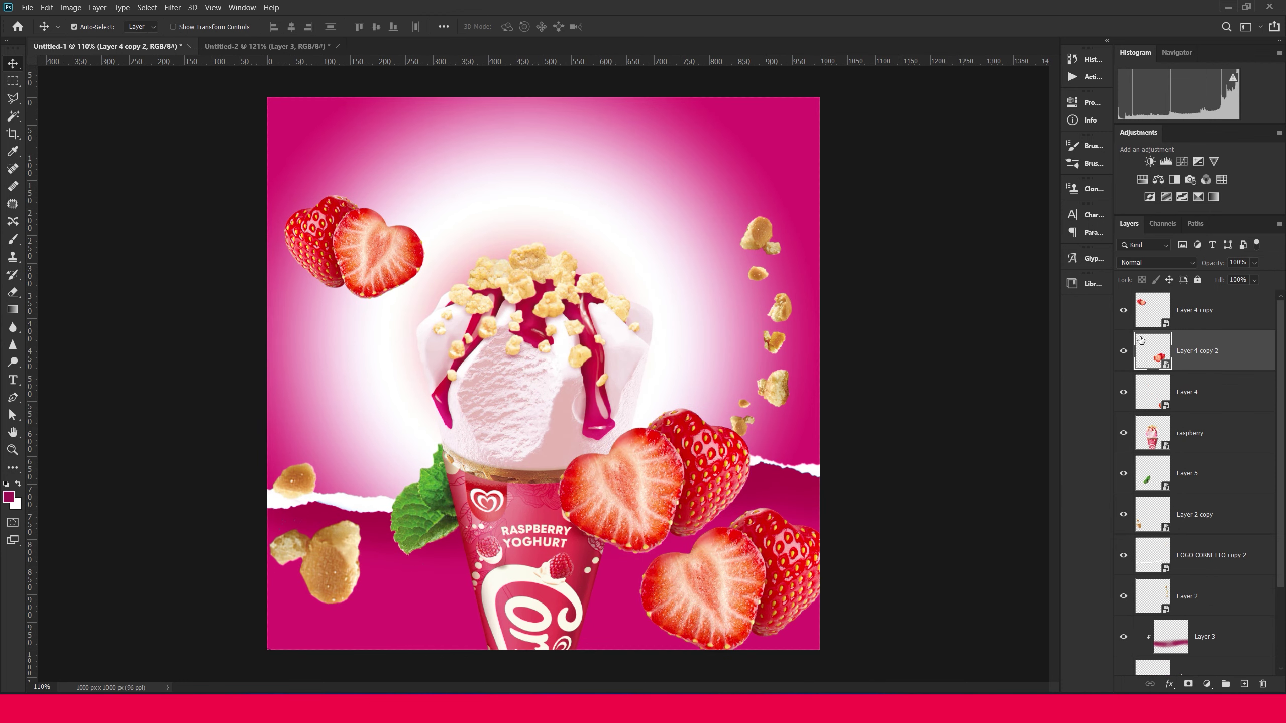
{"action": "left_click_drag", "start_coordinate": [1195, 350], "coordinate": [1205, 458]}
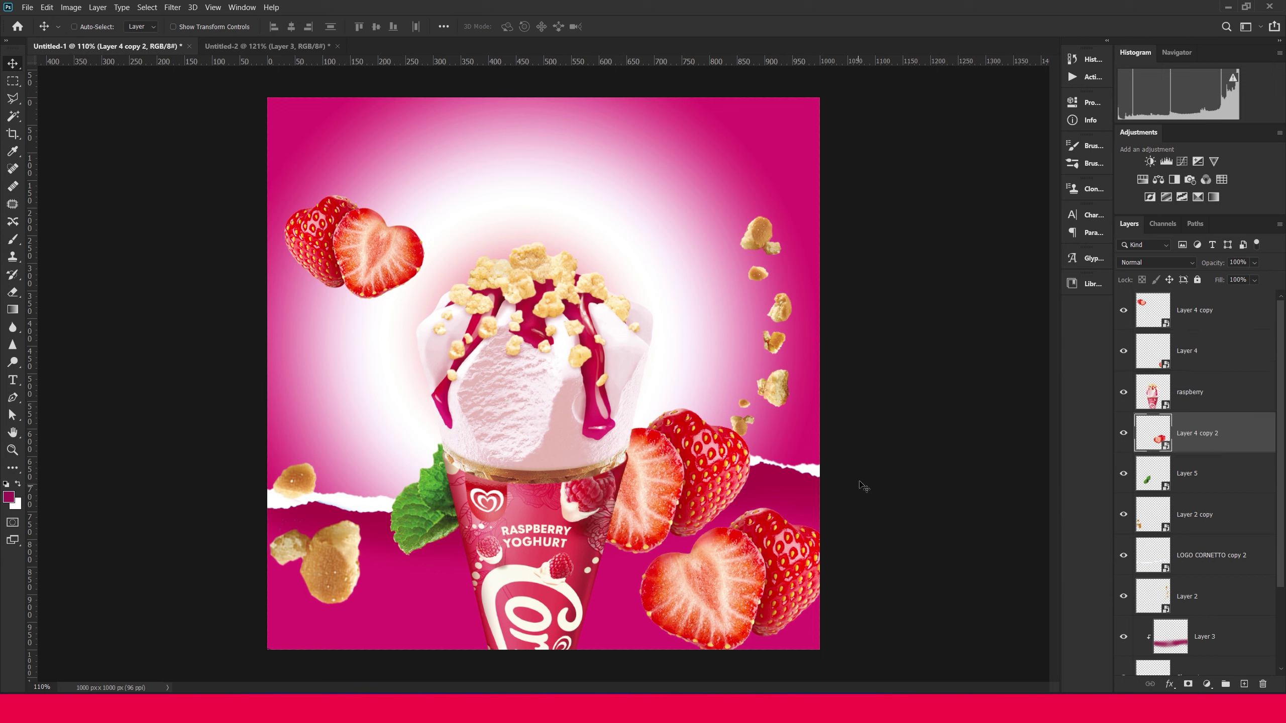
{"action": "key", "text": "ctrl+t"}
{"action": "left_click_drag", "start_coordinate": [747, 405], "coordinate": [689, 461]}
{"action": "left_click_drag", "start_coordinate": [674, 537], "coordinate": [710, 549]}
Mirror and tilt the small strawberry copy so it rests against the cone's right side
{"action": "right_click", "coordinate": [648, 524]}
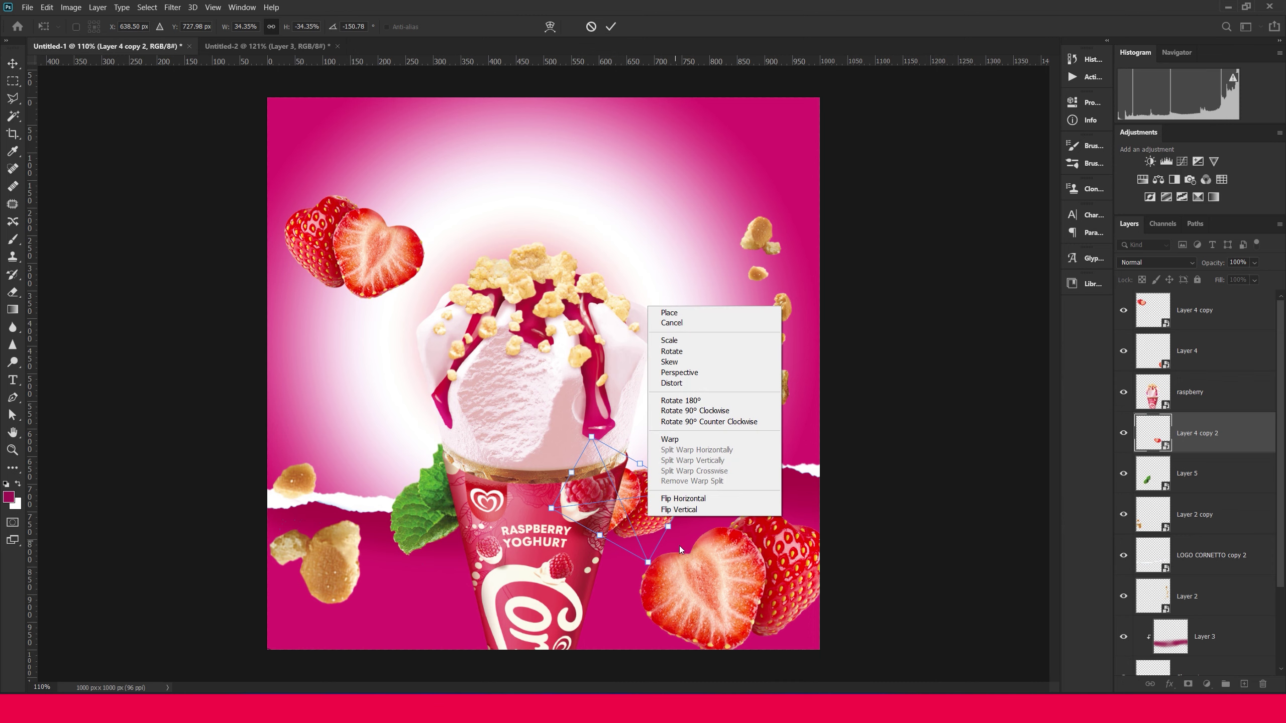
{"action": "left_click", "coordinate": [687, 508]}
{"action": "mouse_move", "coordinate": [687, 508]}
{"action": "left_mouse_down"}
{"action": "mouse_move", "coordinate": [678, 536]}
{"action": "mouse_move", "coordinate": [661, 523]}
{"action": "left_mouse_up"}
{"action": "scroll", "coordinate": [629, 496], "scroll_direction": "up", "scroll_amount": 2}
{"action": "scroll", "coordinate": [629, 495], "scroll_direction": "up", "scroll_amount": 2}
{"action": "left_click_drag", "start_coordinate": [725, 561], "coordinate": [716, 578]}
{"action": "left_click_drag", "start_coordinate": [669, 534], "coordinate": [671, 541]}
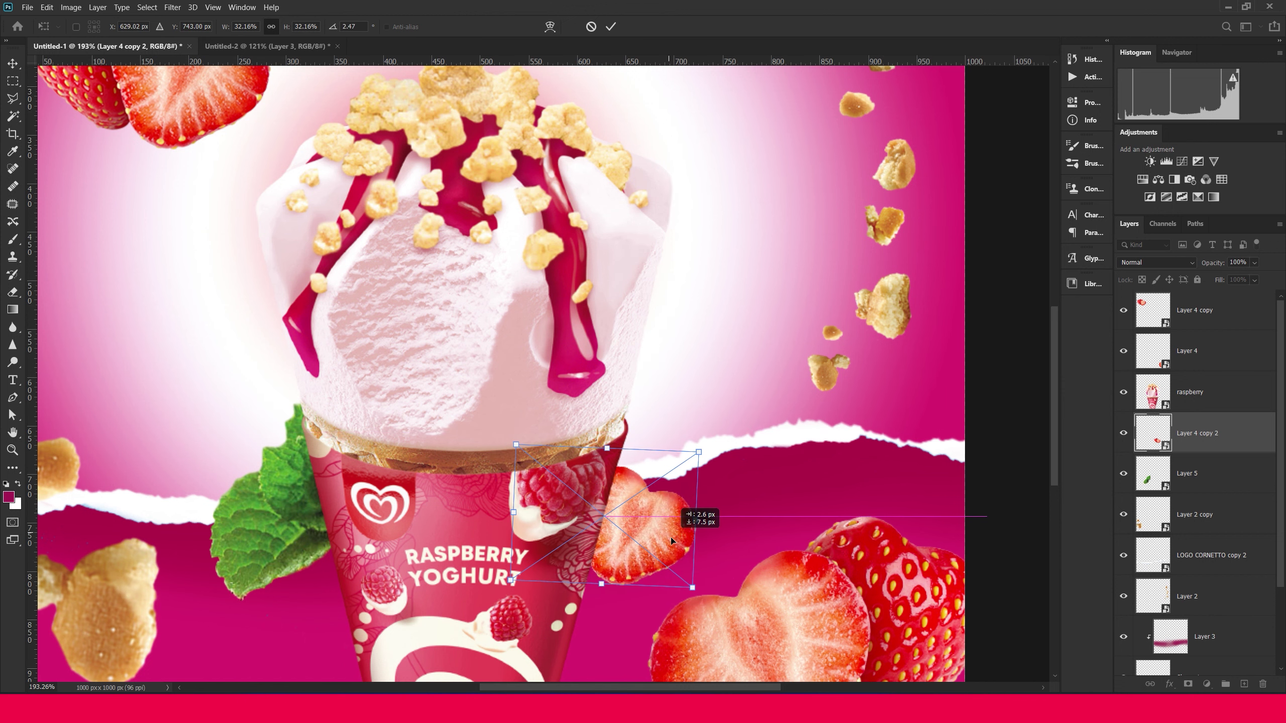
{"action": "key", "text": "Return"}
{"action": "scroll", "coordinate": [612, 429], "scroll_direction": "down", "scroll_amount": 2}
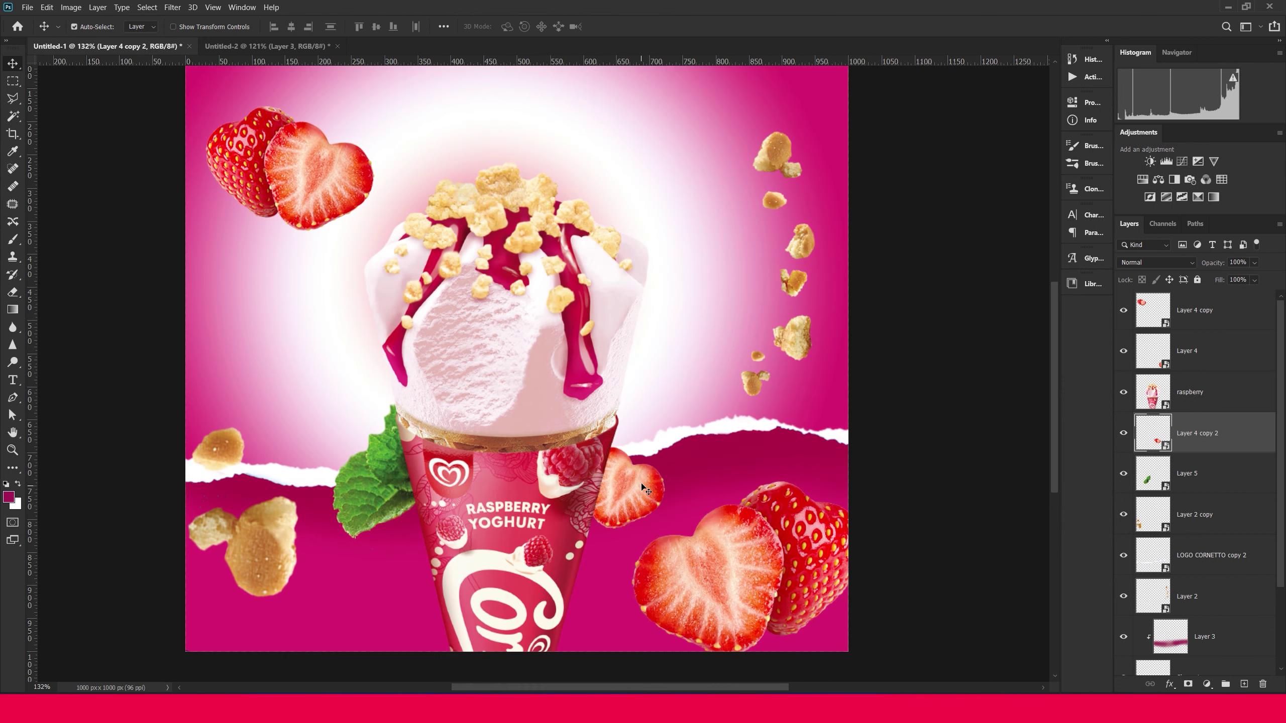
{"action": "scroll", "coordinate": [658, 457], "scroll_direction": "down", "scroll_amount": 1}
{"action": "left_click", "coordinate": [447, 489]}
Duplicate the mint leaf into the top-right corner, rotated about 15 degrees
{"action": "left_click_drag", "start_coordinate": [447, 489], "coordinate": [748, 174]}
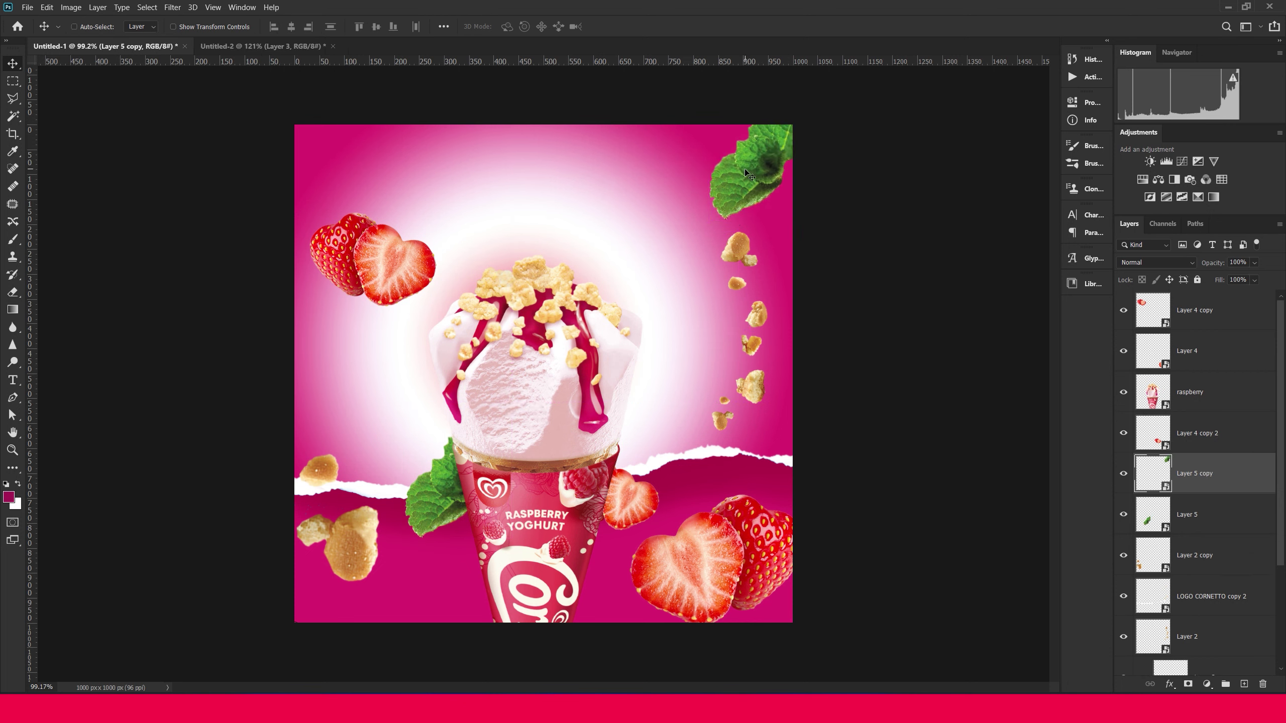
{"action": "key", "text": "ctrl+t"}
{"action": "left_click_drag", "start_coordinate": [851, 132], "coordinate": [947, 191]}
{"action": "key", "text": "Return"}
Tuck the top-left strawberries into the corner and shift the bottom-right strawberries right
{"action": "mouse_move", "coordinate": [409, 271]}
{"action": "left_mouse_down"}
{"action": "mouse_move", "coordinate": [372, 230]}
{"action": "mouse_move", "coordinate": [367, 172]}
{"action": "mouse_move", "coordinate": [421, 253]}
{"action": "left_mouse_up"}
{"action": "key", "text": "ctrl+t"}
{"action": "key", "text": "Return"}
{"action": "left_click_drag", "start_coordinate": [402, 199], "coordinate": [400, 195]}
{"action": "left_click_drag", "start_coordinate": [735, 564], "coordinate": [748, 563]}
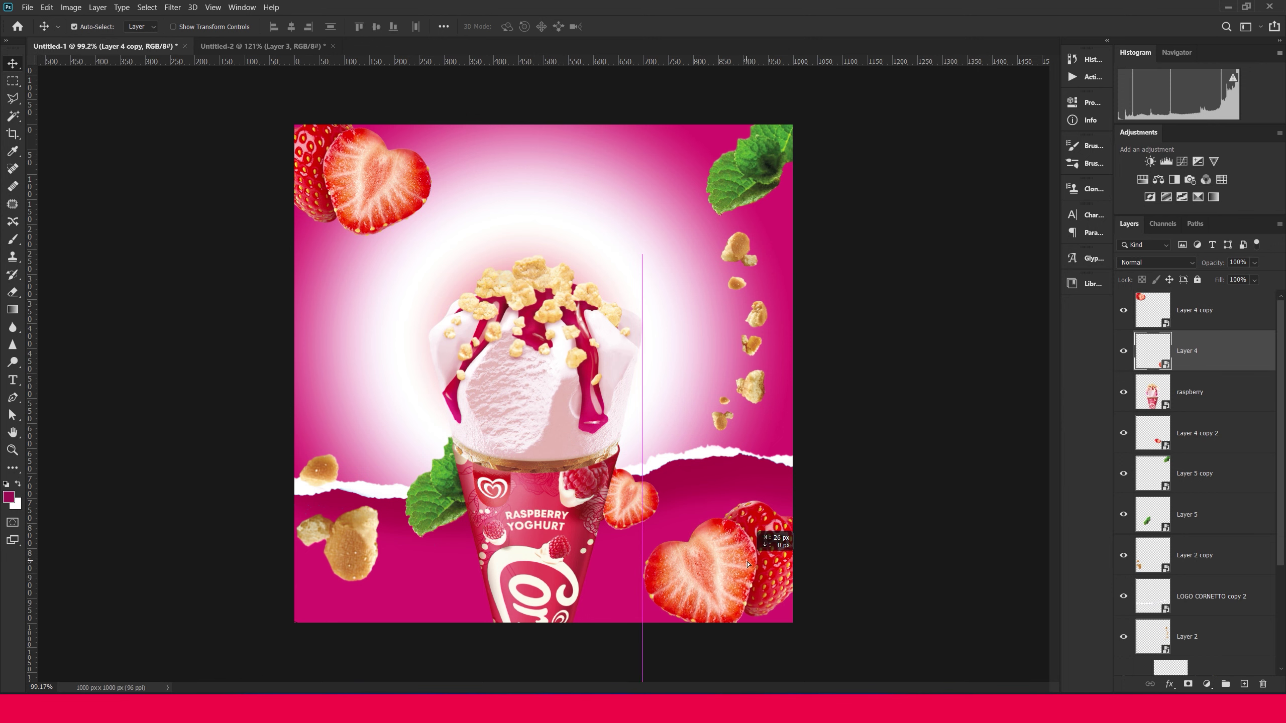
{"action": "scroll", "coordinate": [544, 374], "scroll_direction": "up", "scroll_amount": 1}
{"action": "left_click", "coordinate": [768, 388]}
Duplicate the mint leaf onto the left edge, undoing an accidental cone move
{"action": "left_click", "coordinate": [421, 531]}
{"action": "left_click_drag", "start_coordinate": [420, 530], "coordinate": [316, 382]}
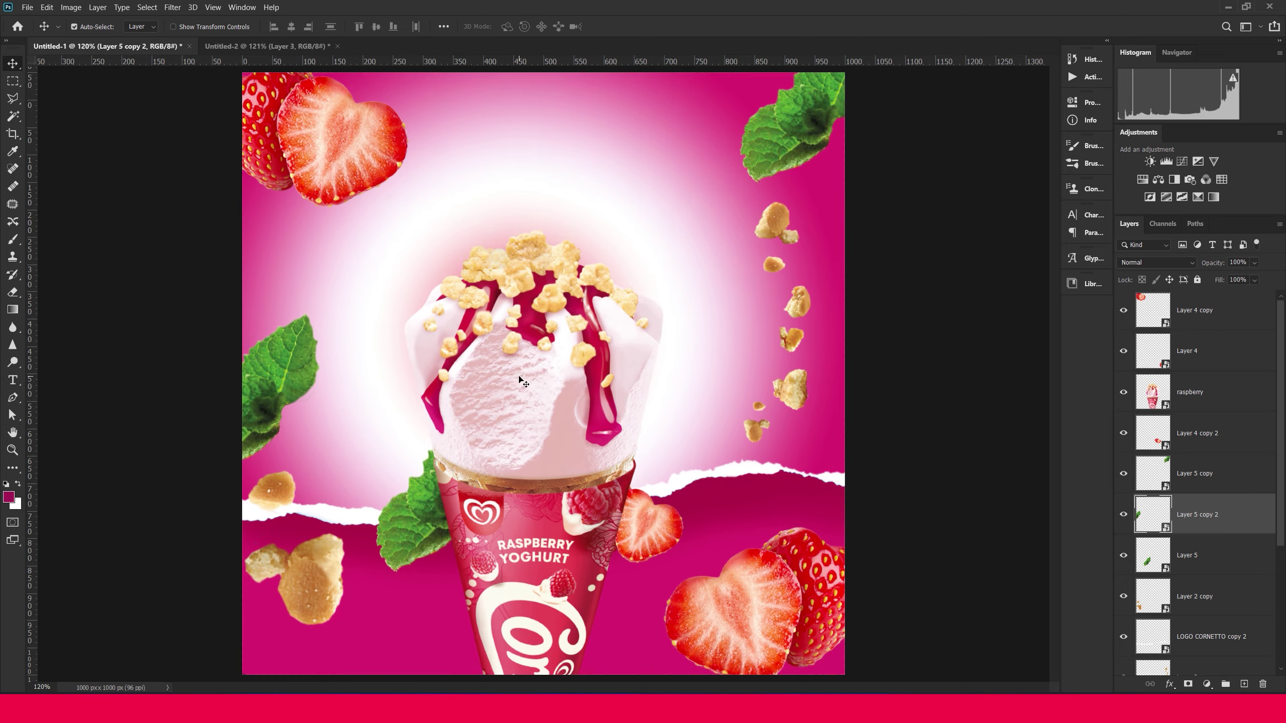
{"action": "scroll", "coordinate": [537, 374], "scroll_direction": "up", "scroll_amount": 2}
{"action": "left_click_drag", "start_coordinate": [405, 552], "coordinate": [405, 561]}
{"action": "scroll", "coordinate": [664, 329], "scroll_direction": "up", "scroll_amount": 1}
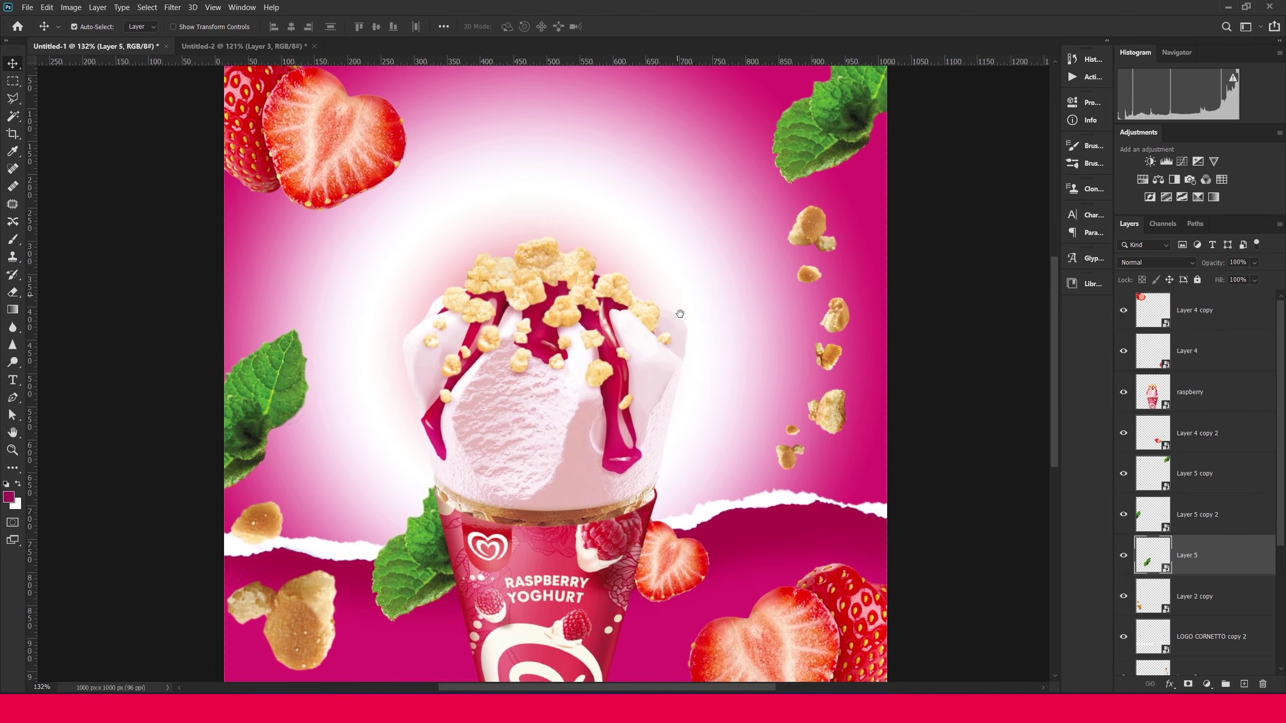
{"action": "left_click", "coordinate": [598, 378]}
{"action": "left_click_drag", "start_coordinate": [598, 376], "coordinate": [611, 320]}
{"action": "key", "text": "ctrl+z"}
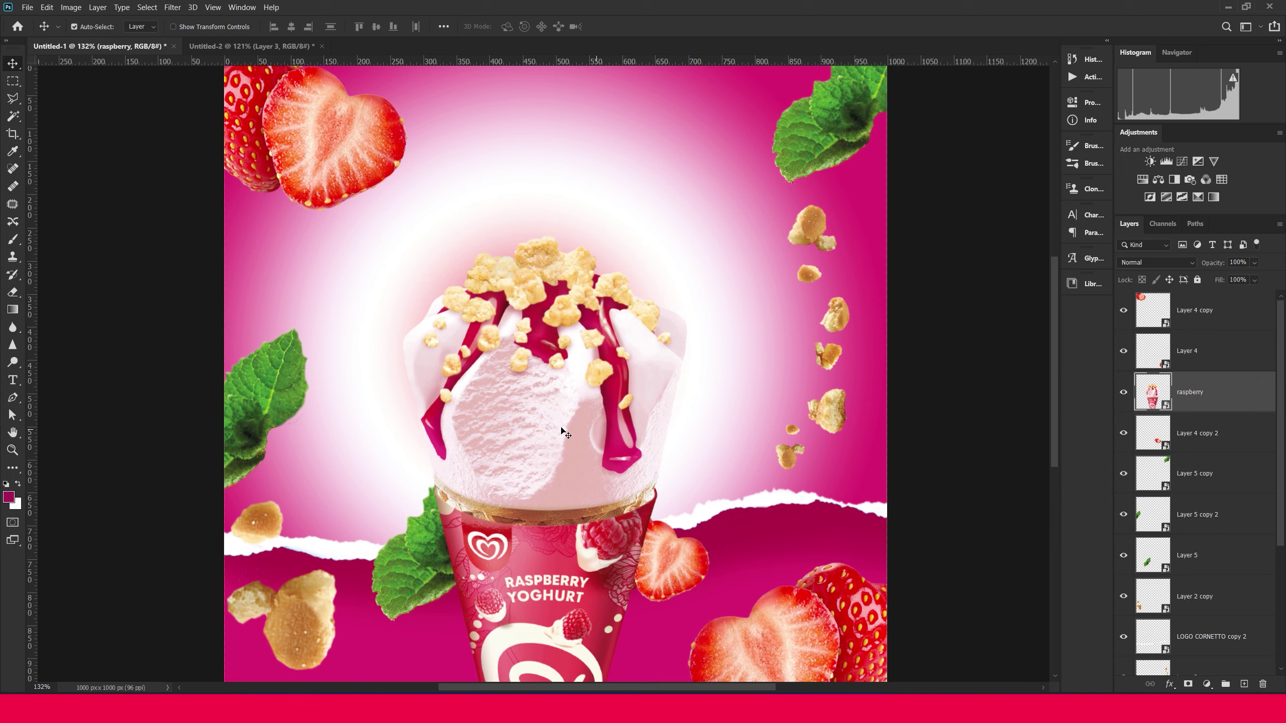
Give the cone a Drop Shadow in light pink sampled from the canvas, adjusting size and angle
{"action": "left_click", "coordinate": [1171, 684]}
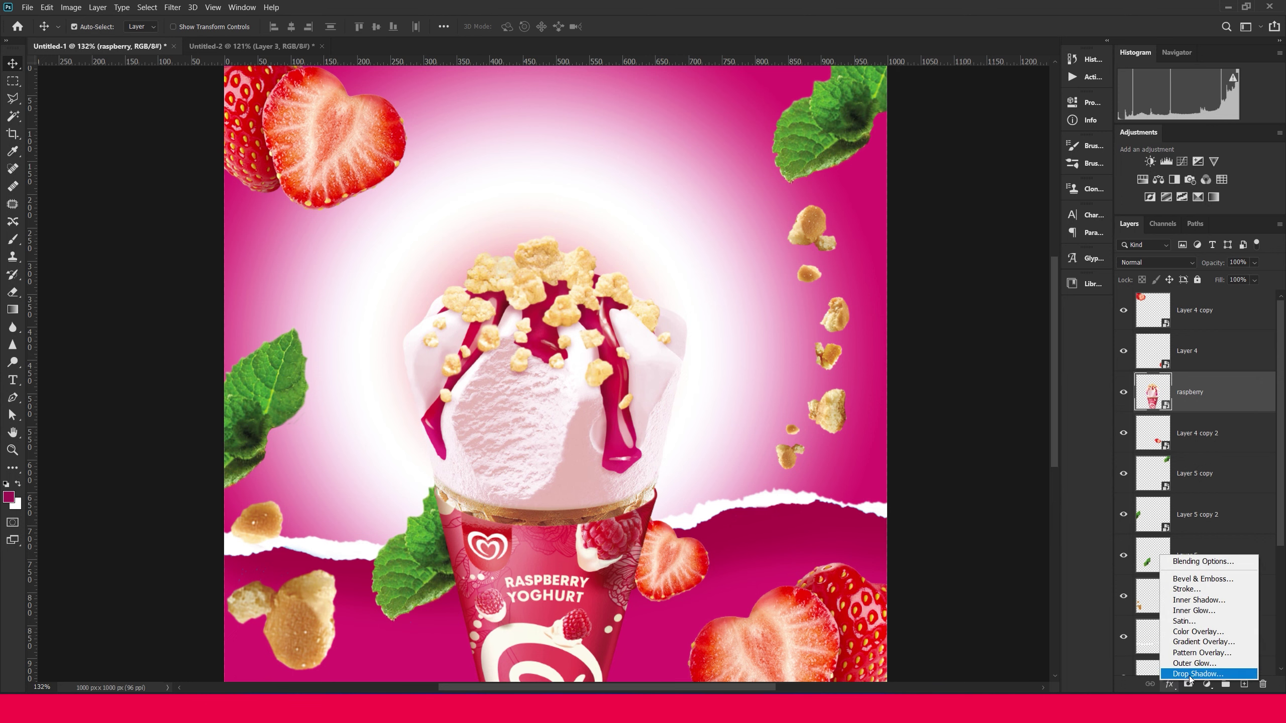
{"action": "left_click", "coordinate": [1191, 675]}
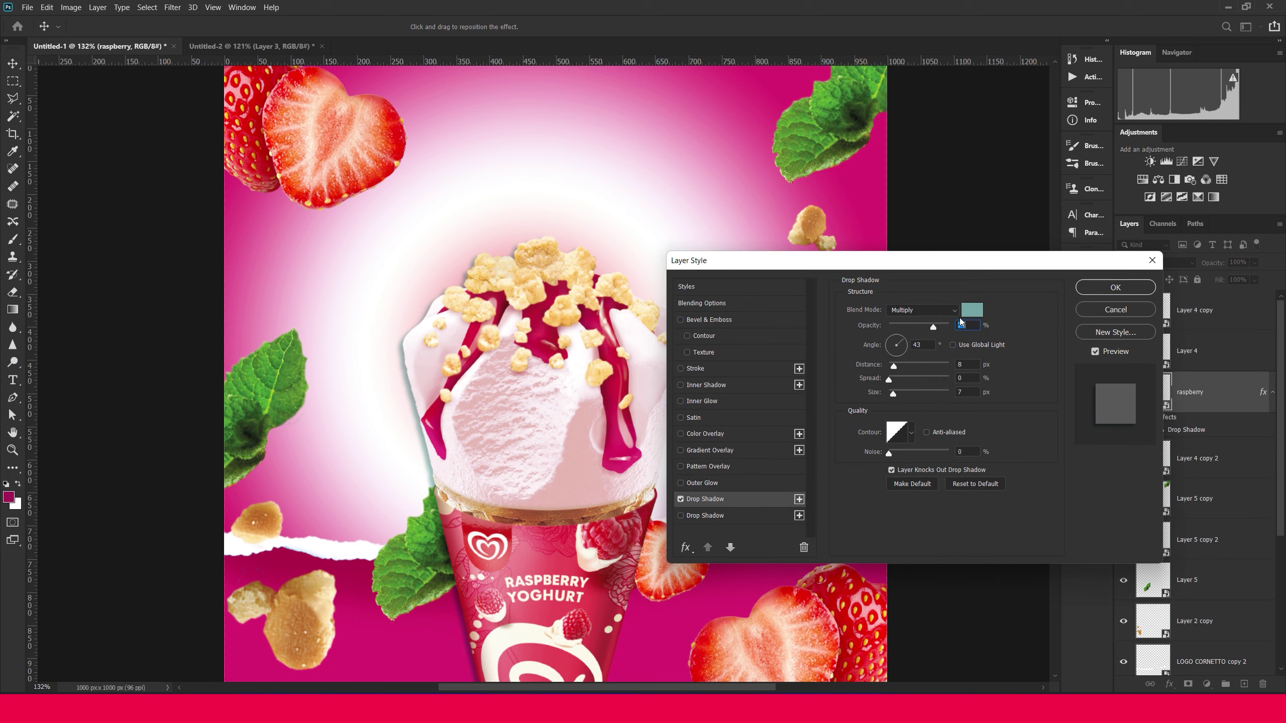
{"action": "left_click", "coordinate": [972, 309]}
{"action": "left_click", "coordinate": [659, 464]}
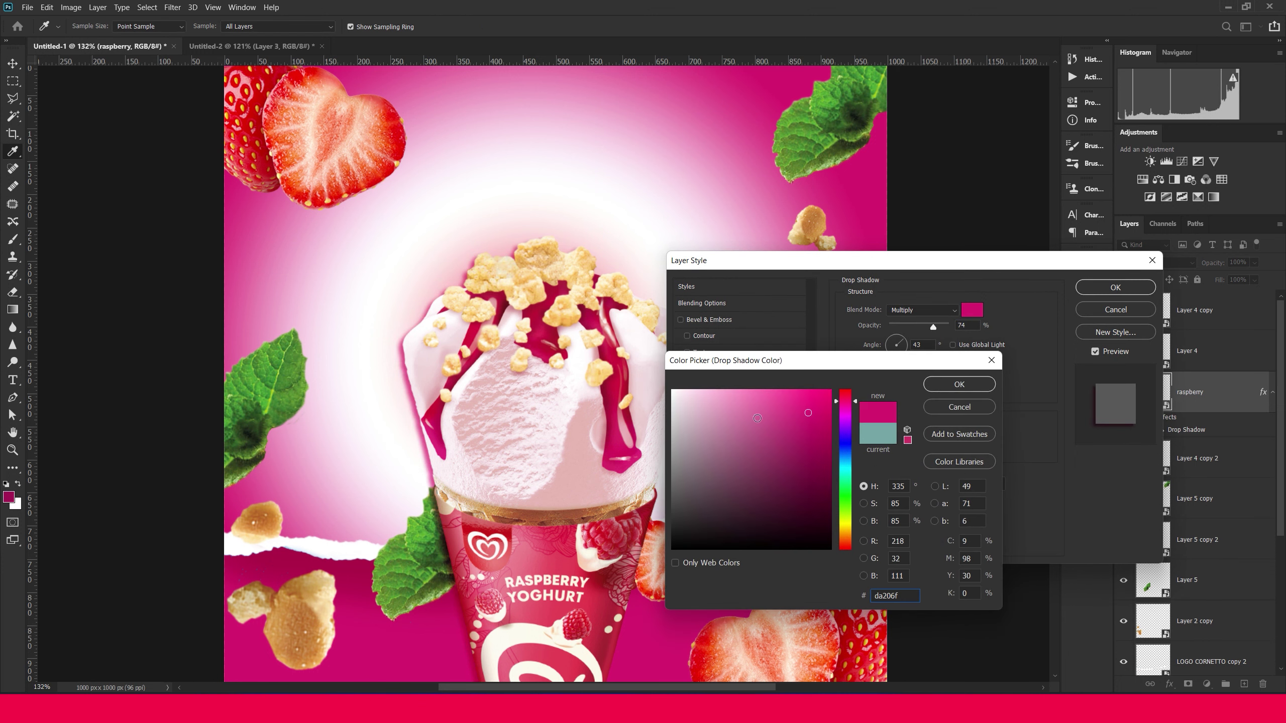
{"action": "left_click", "coordinate": [780, 405]}
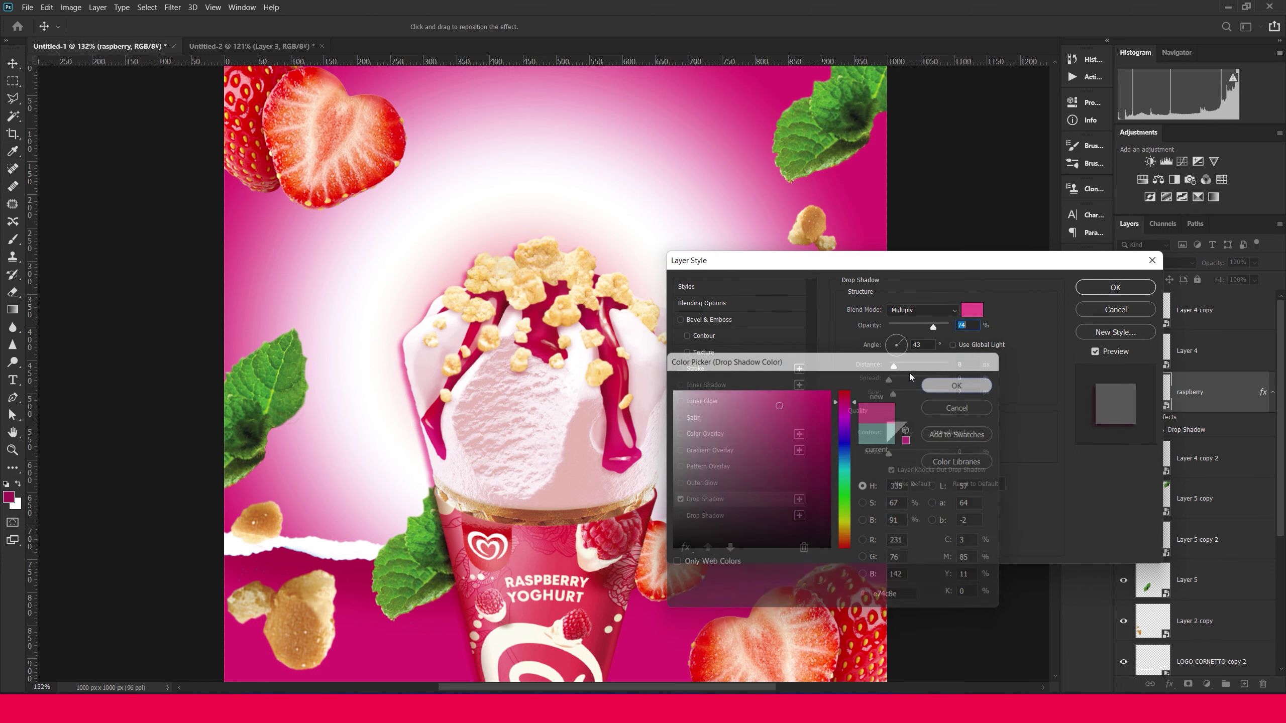
{"action": "key", "text": "Return"}
{"action": "left_click_drag", "start_coordinate": [895, 393], "coordinate": [902, 393]}
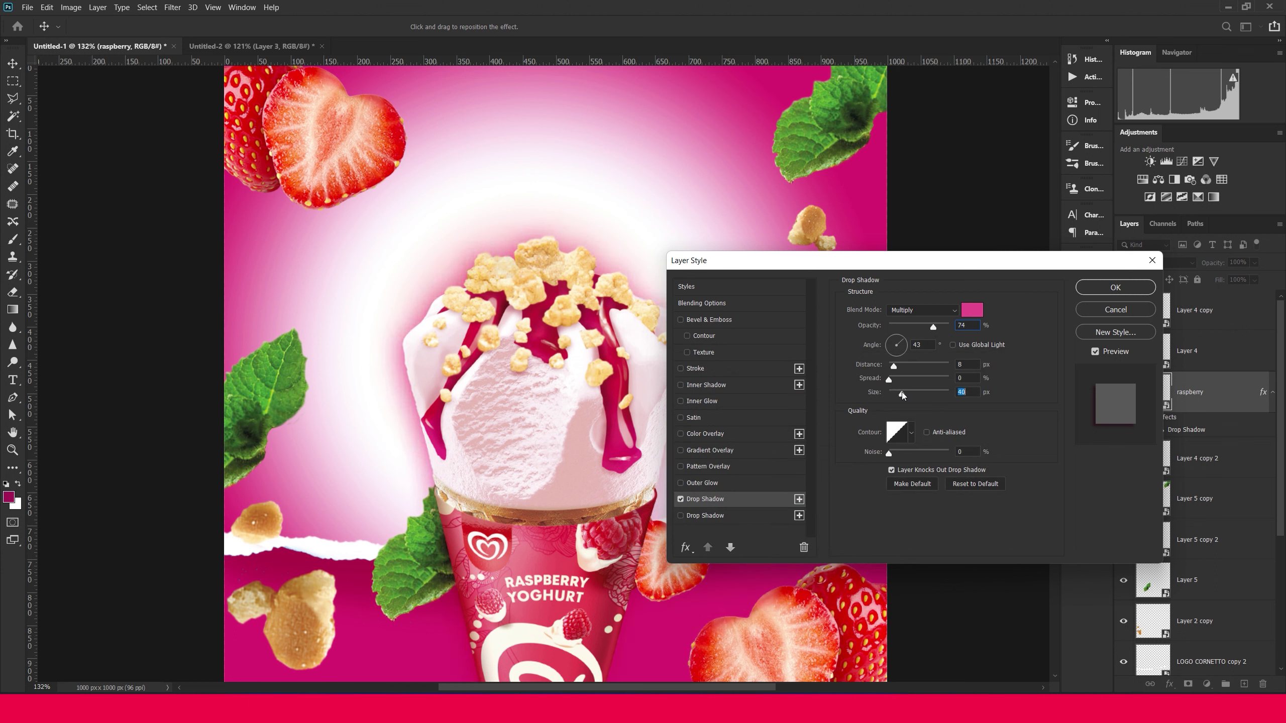
{"action": "left_click_drag", "start_coordinate": [731, 267], "coordinate": [785, 267]}
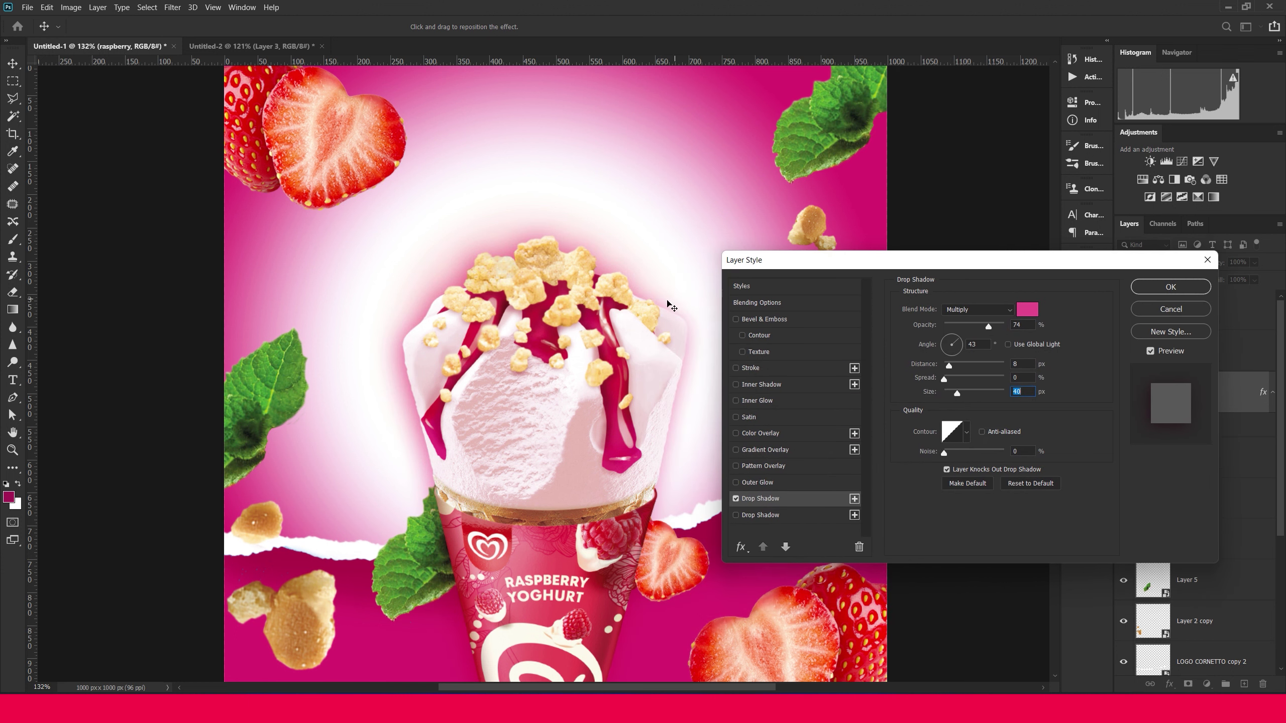
{"action": "left_click_drag", "start_coordinate": [676, 307], "coordinate": [679, 307]}
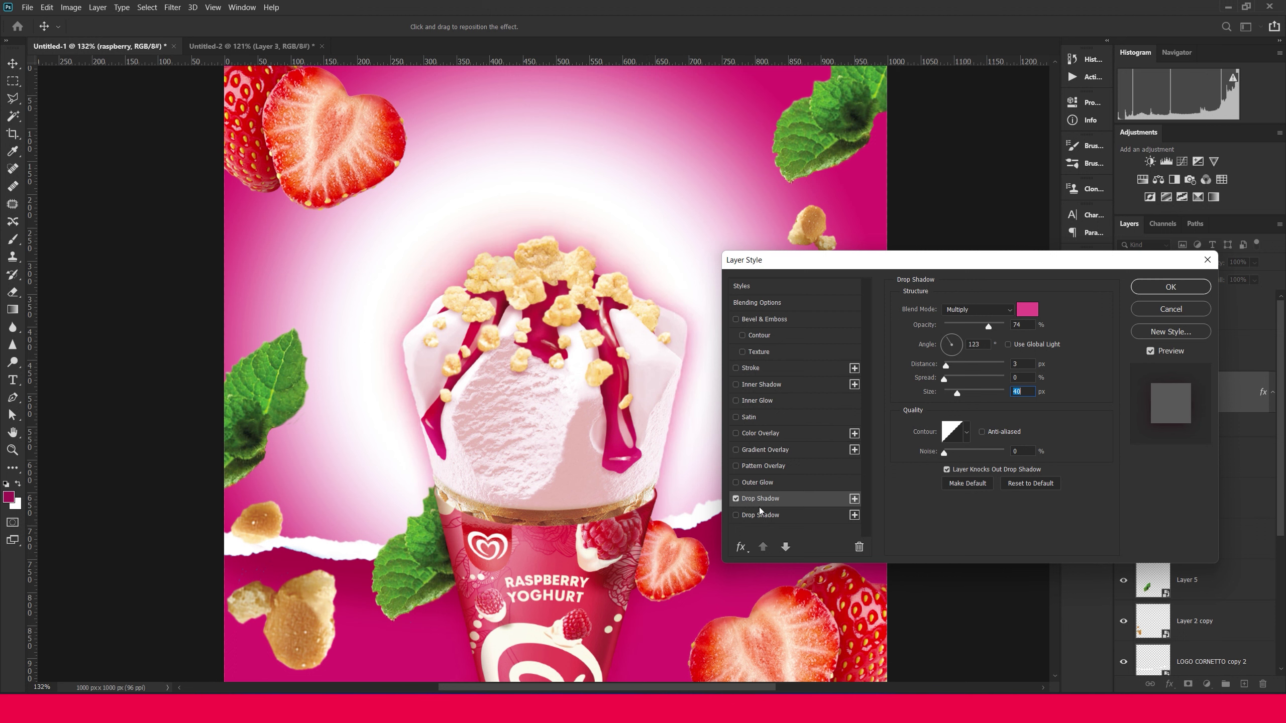
{"action": "left_click", "coordinate": [736, 499]}
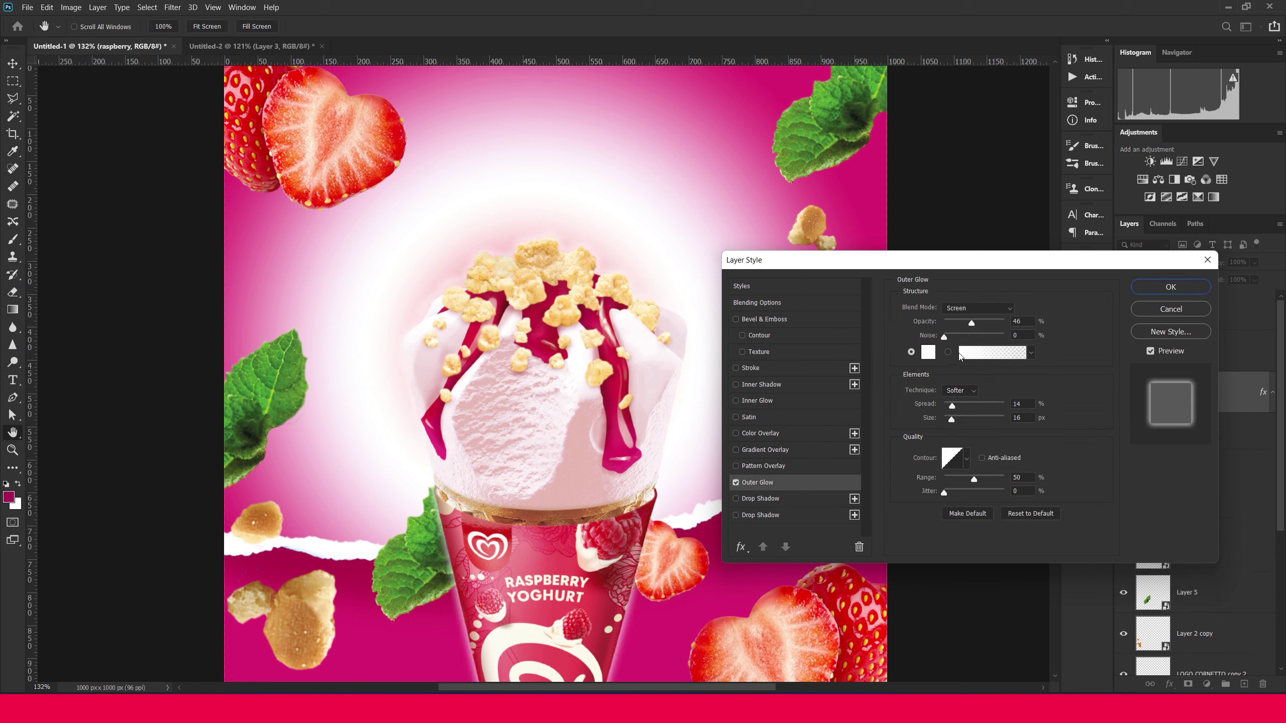
Set the cone's Outer Glow to light pink ff89bb with size 51 px
{"action": "left_click", "coordinate": [928, 353]}
{"action": "left_click", "coordinate": [653, 604]}
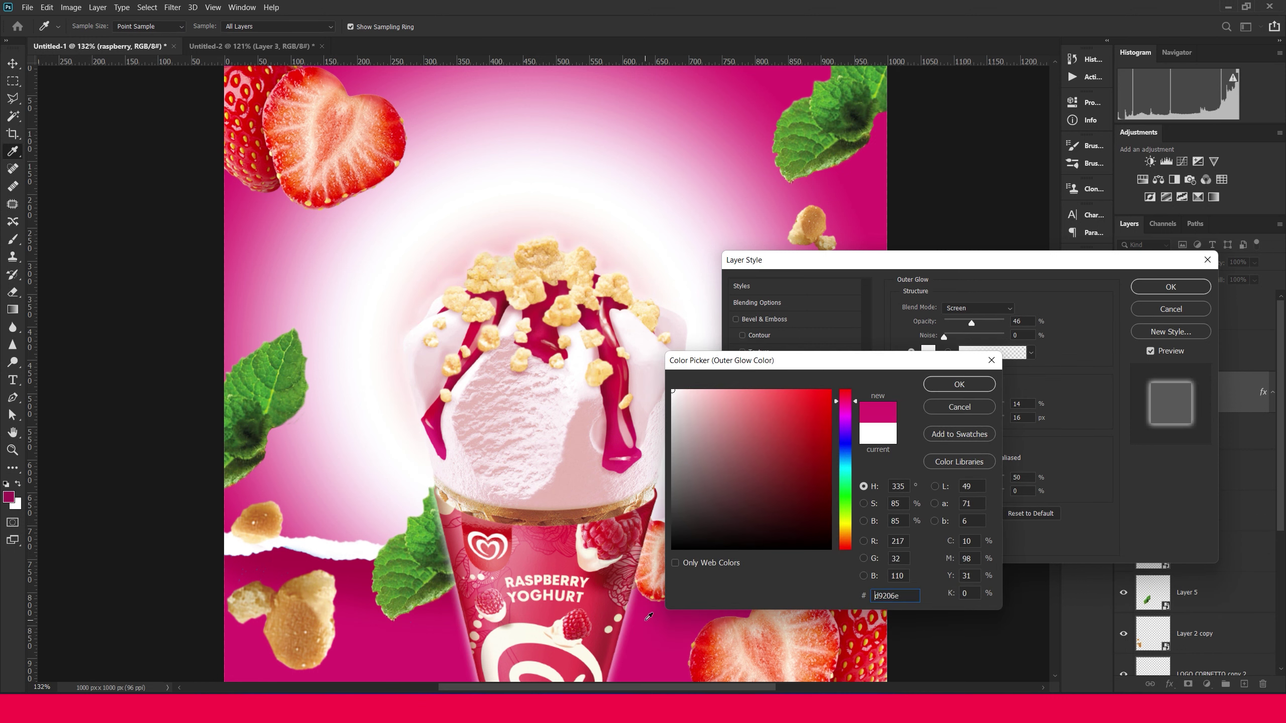
{"action": "left_click", "coordinate": [747, 390]}
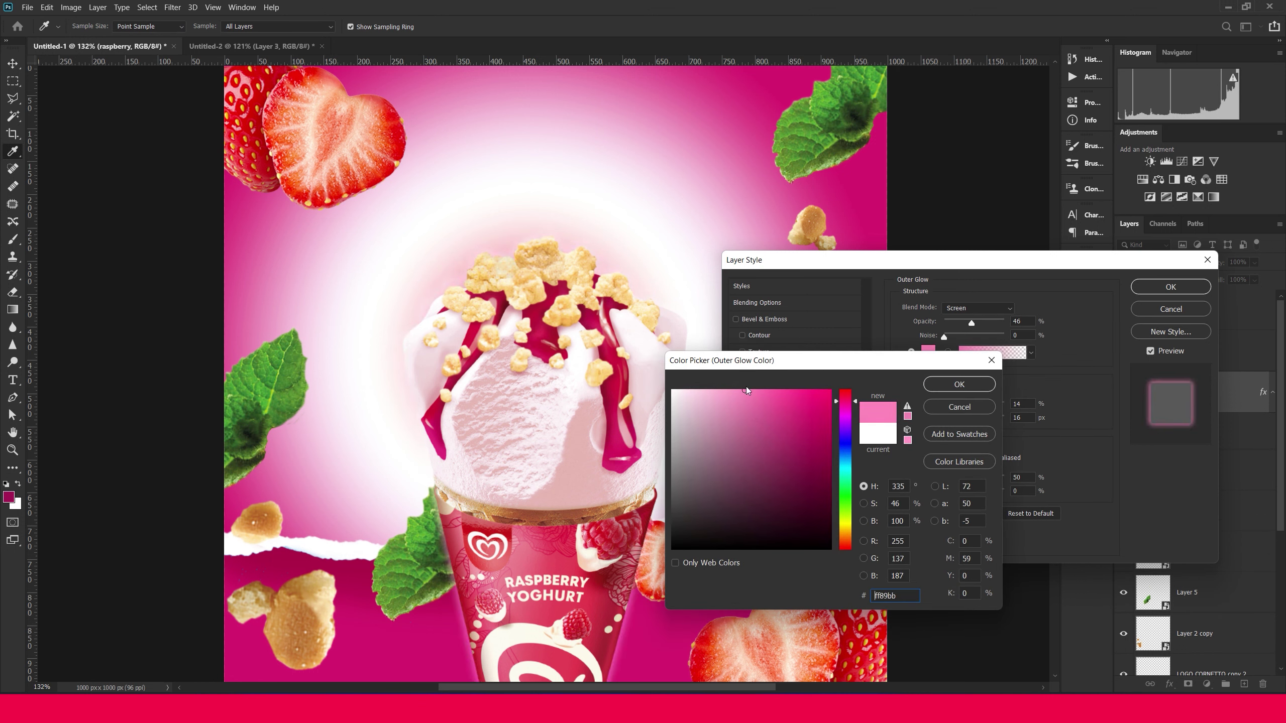
{"action": "left_click", "coordinate": [949, 386]}
{"action": "left_click_drag", "start_coordinate": [955, 422], "coordinate": [961, 421]}
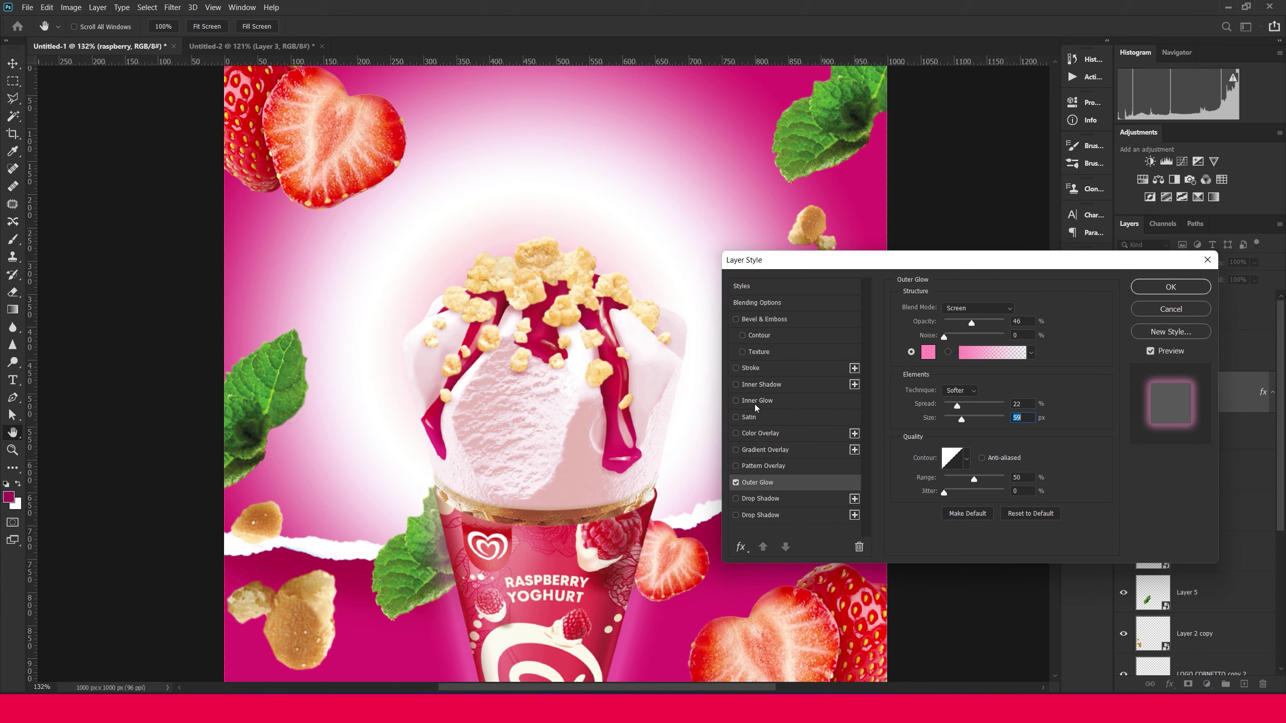
Add a deep pink d81f6e Inner Shadow in Normal blend mode and apply the style
{"action": "left_click", "coordinate": [759, 385]}
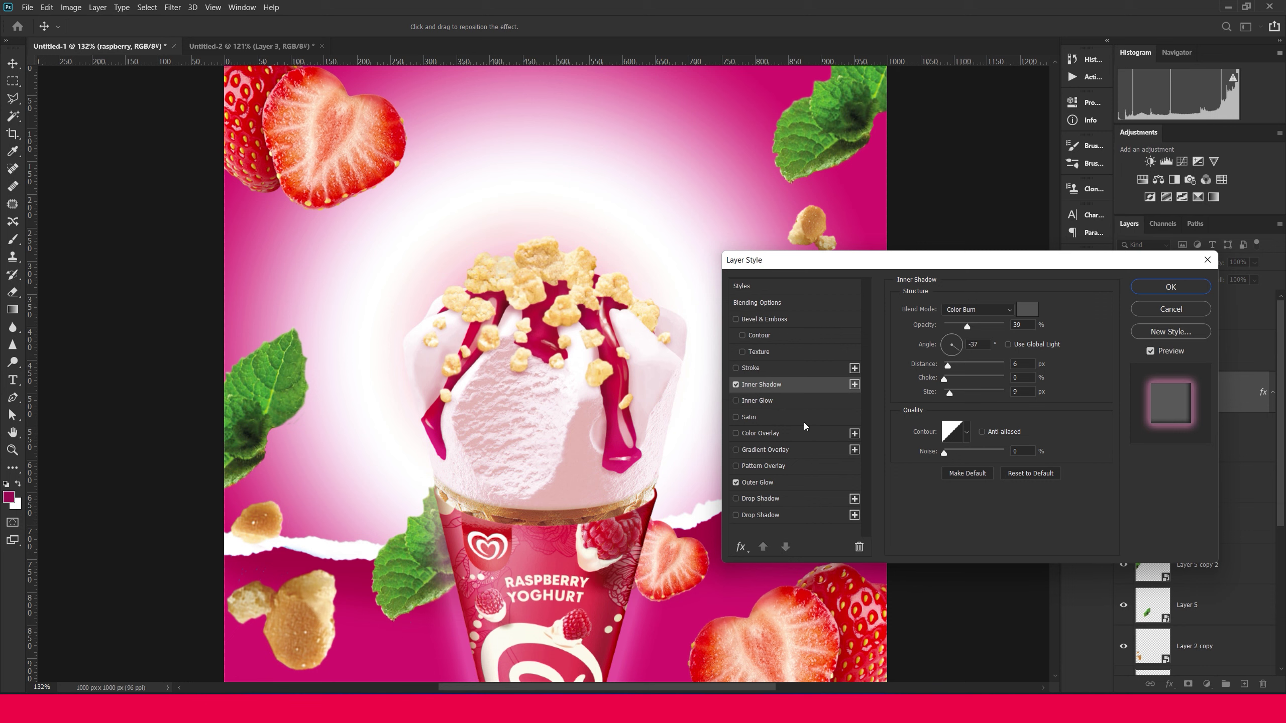
{"action": "left_click", "coordinate": [1030, 311]}
{"action": "left_click", "coordinate": [649, 614]}
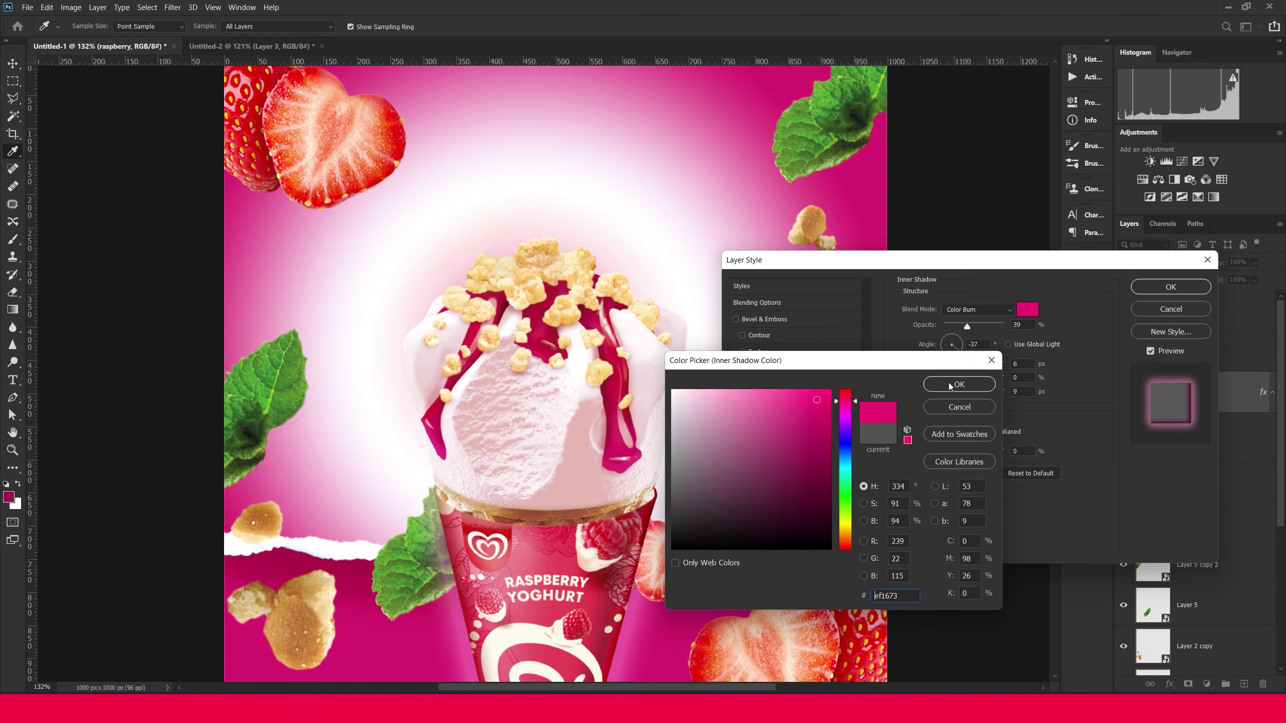
{"action": "left_click", "coordinate": [959, 384]}
{"action": "left_click", "coordinate": [962, 309]}
{"action": "left_click", "coordinate": [954, 322]}
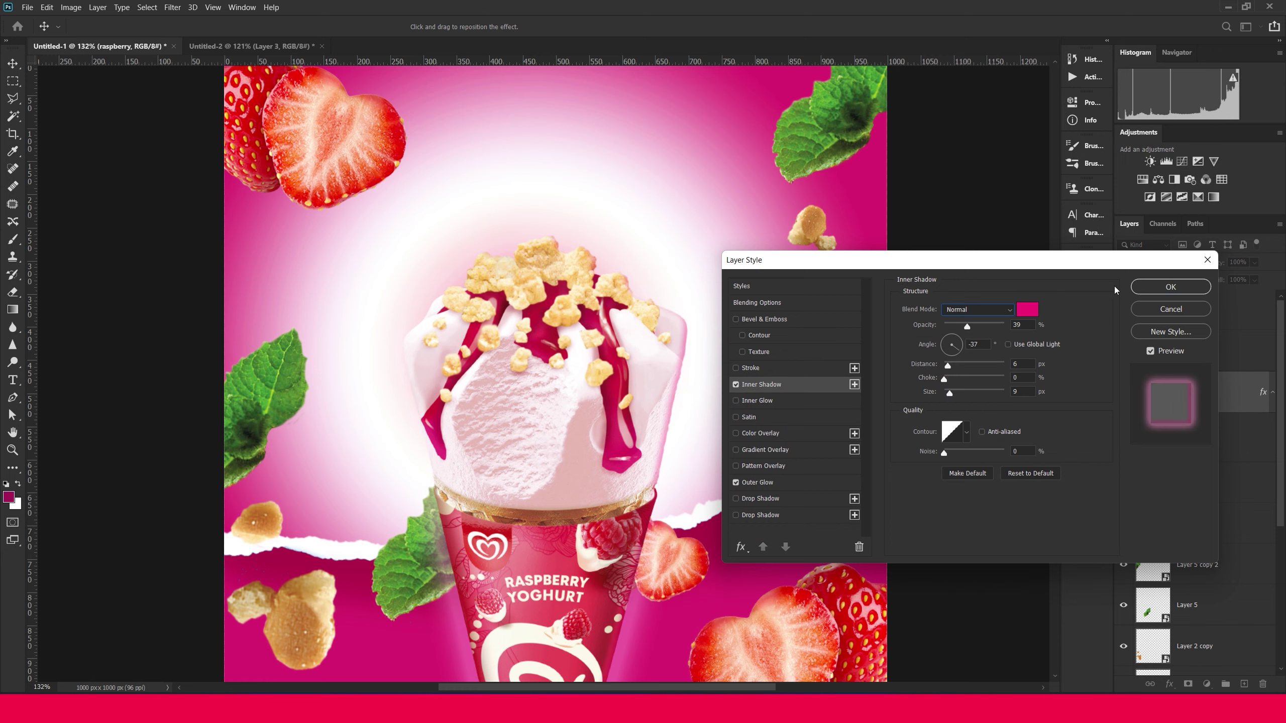
{"action": "left_click", "coordinate": [1170, 286]}
{"action": "key", "text": "ctrl+plus"}
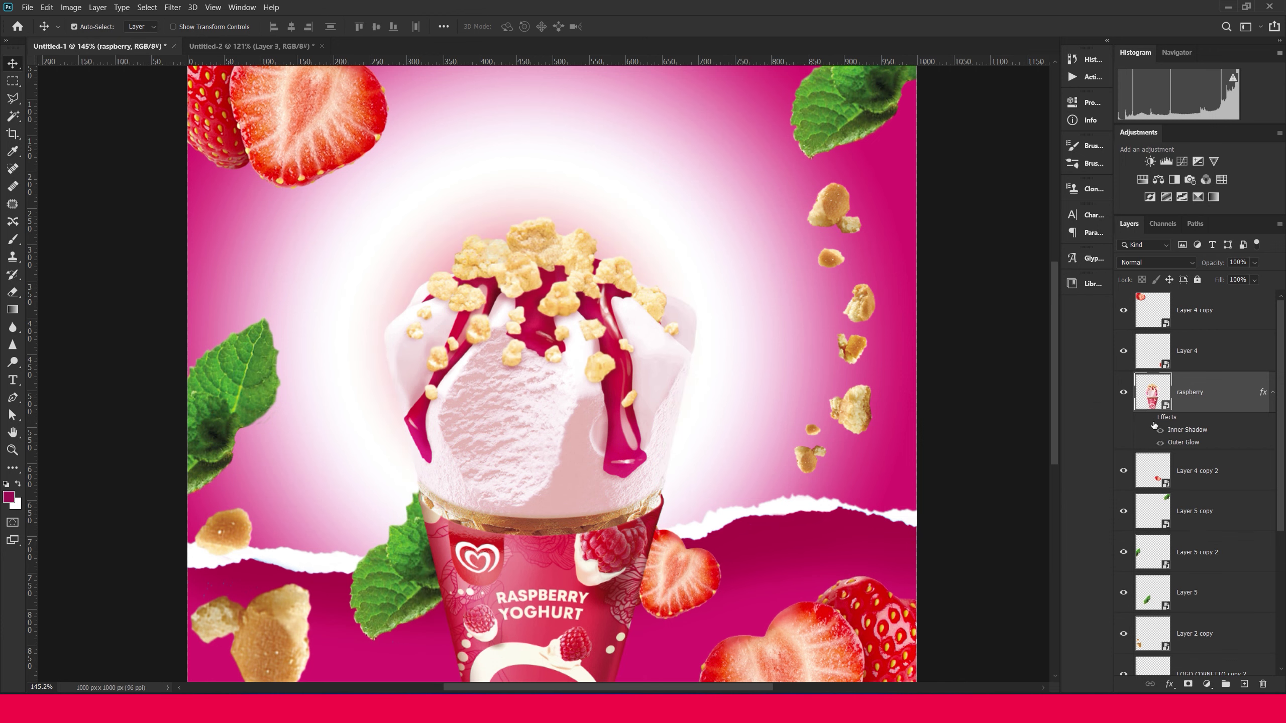
Reposition the bottom-right strawberries slightly on the canvas
{"action": "scroll", "coordinate": [564, 321], "scroll_direction": "down", "scroll_amount": 2}
{"action": "scroll", "coordinate": [596, 390], "scroll_direction": "up", "scroll_amount": 1}
{"action": "scroll", "coordinate": [572, 334], "scroll_direction": "down", "scroll_amount": 2}
{"action": "scroll", "coordinate": [572, 335], "scroll_direction": "down", "scroll_amount": 1}
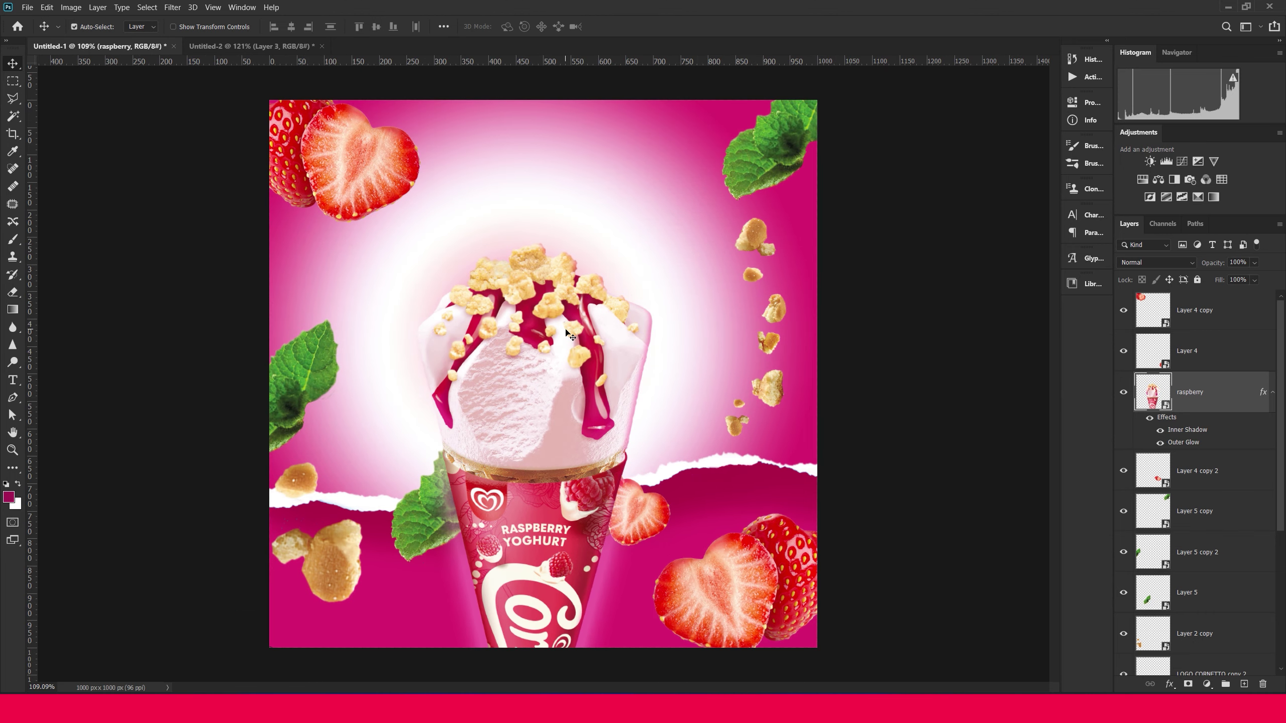
{"action": "left_click", "coordinate": [756, 202]}
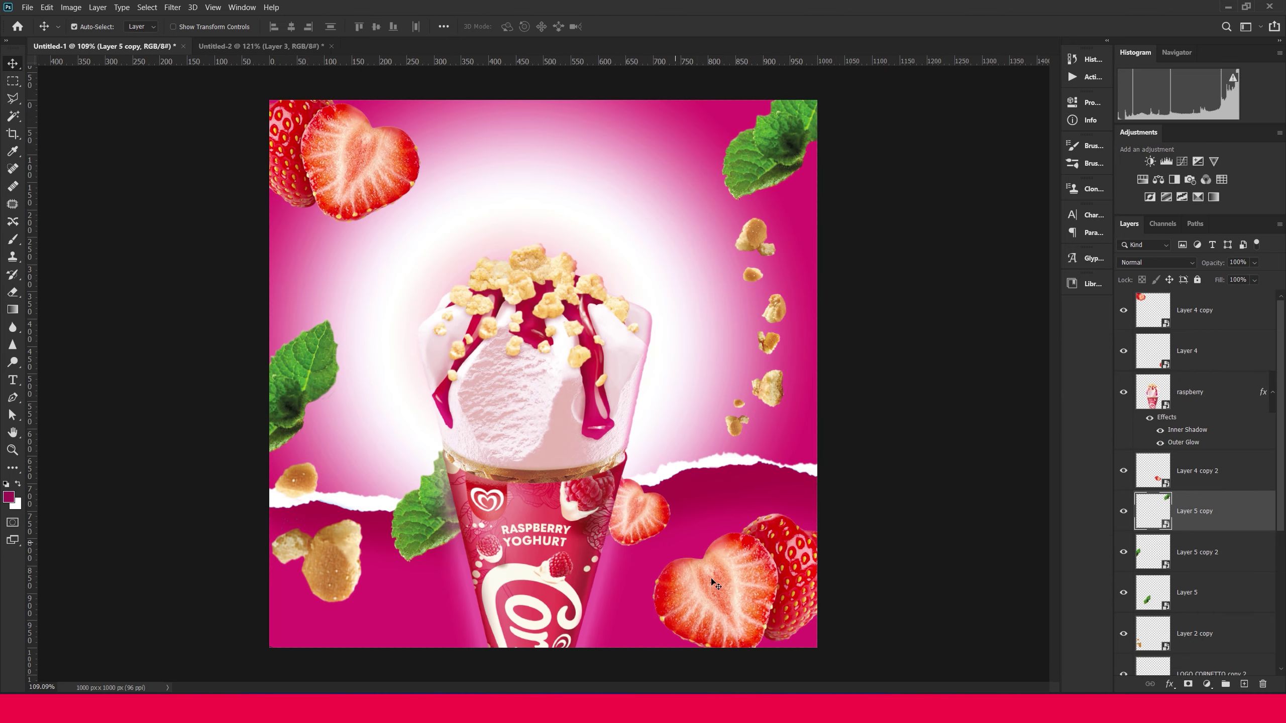
{"action": "left_click", "coordinate": [769, 588]}
{"action": "left_click_drag", "start_coordinate": [797, 593], "coordinate": [799, 607]}
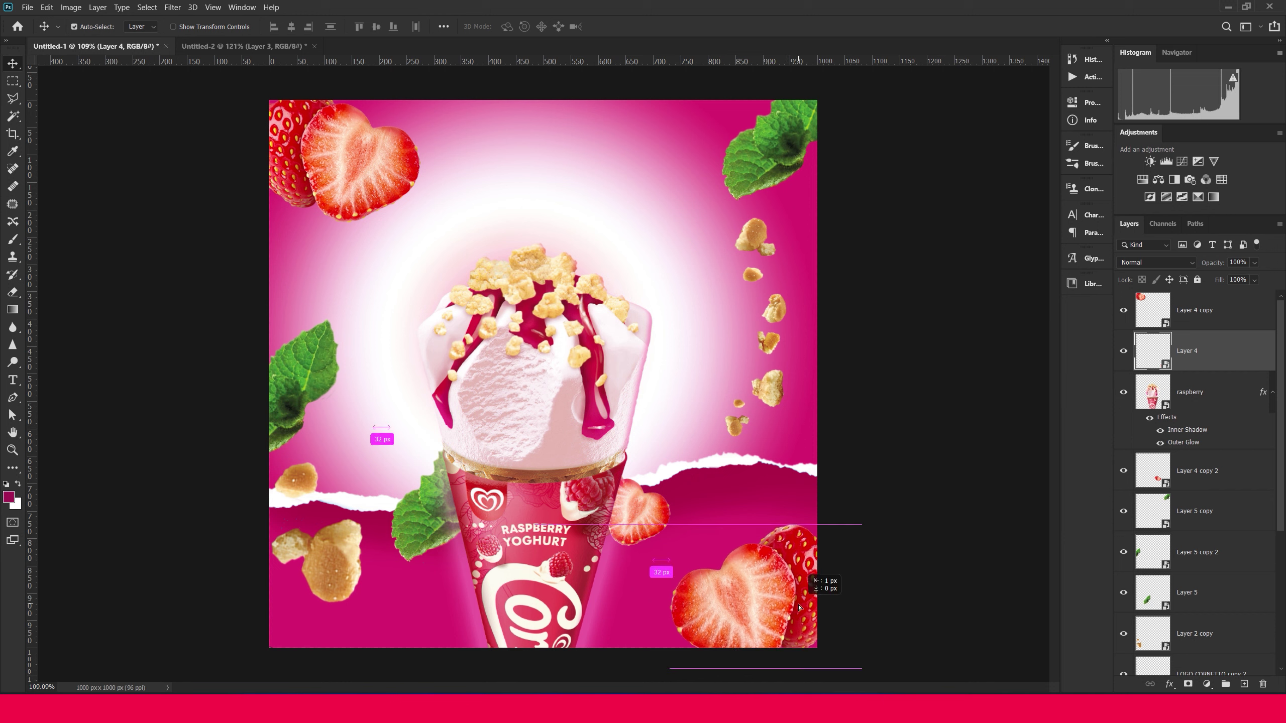
Apply a Gaussian blur of about 4.6 px to the bottom-right strawberries
{"action": "left_click", "coordinate": [172, 7]}
{"action": "mouse_move", "coordinate": [181, 141]}
{"action": "left_click", "coordinate": [356, 187]}
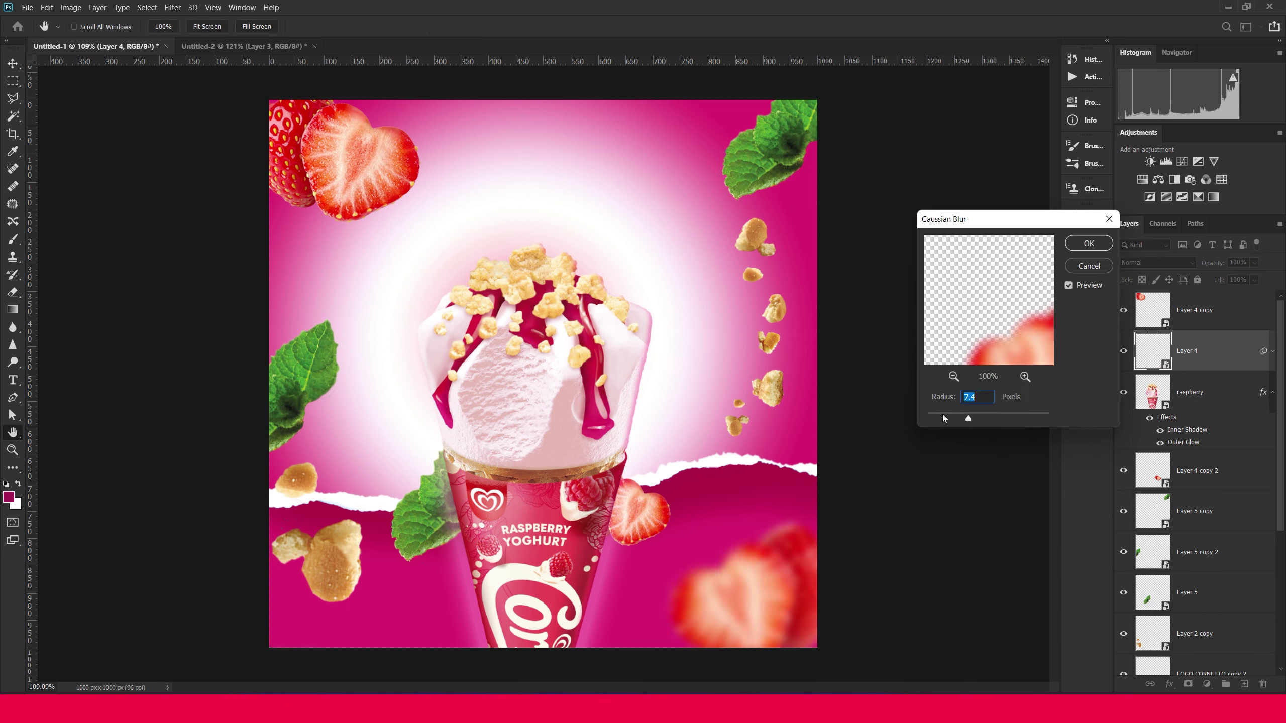
{"action": "left_click_drag", "start_coordinate": [960, 418], "coordinate": [959, 418]}
{"action": "key", "text": "Return"}
{"action": "key", "text": "v"}
Nudge the top-left strawberries down-right and give them a 2.3 px Gaussian blur
{"action": "left_click", "coordinate": [339, 152]}
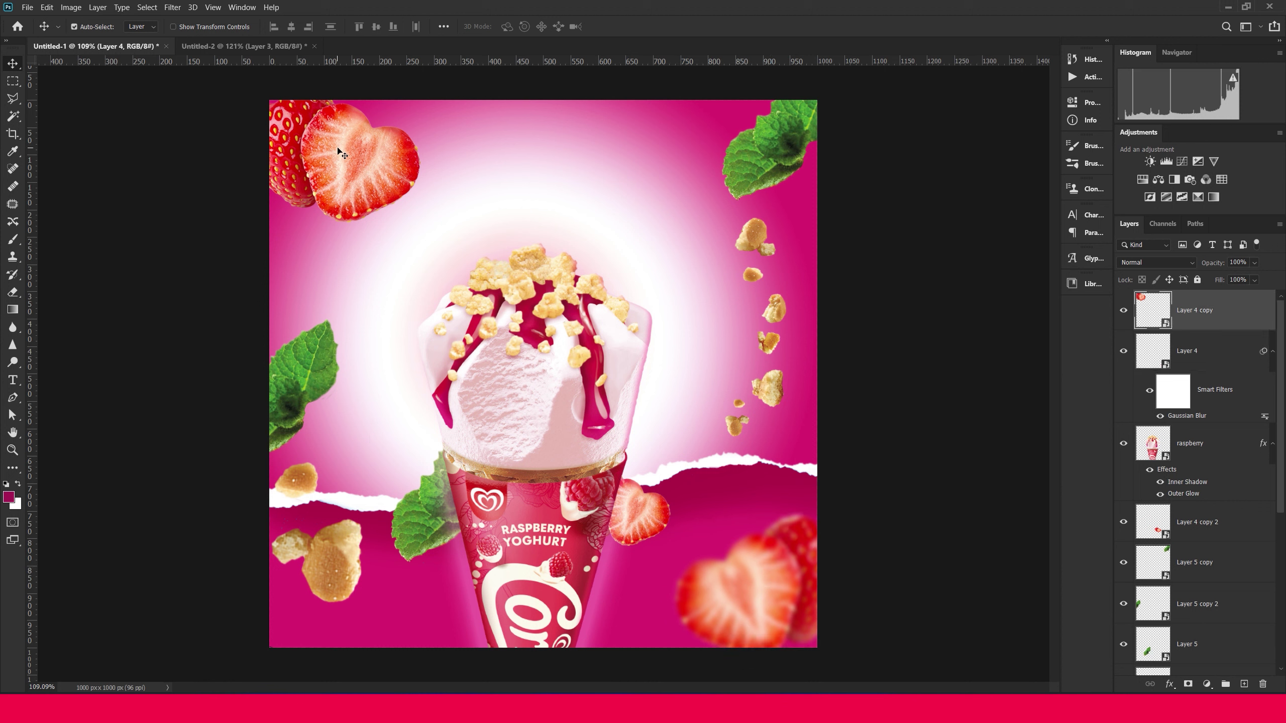
{"action": "left_click_drag", "start_coordinate": [646, 494], "coordinate": [653, 511]}
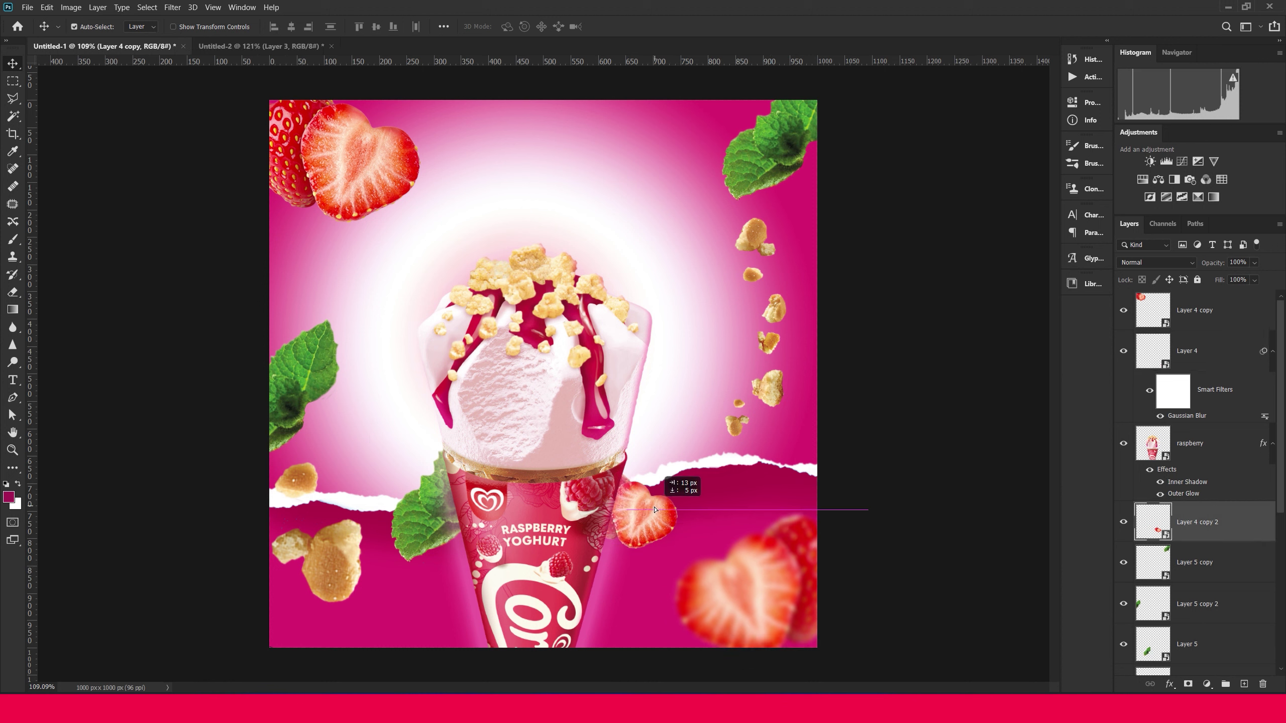
{"action": "left_click", "coordinate": [341, 153]}
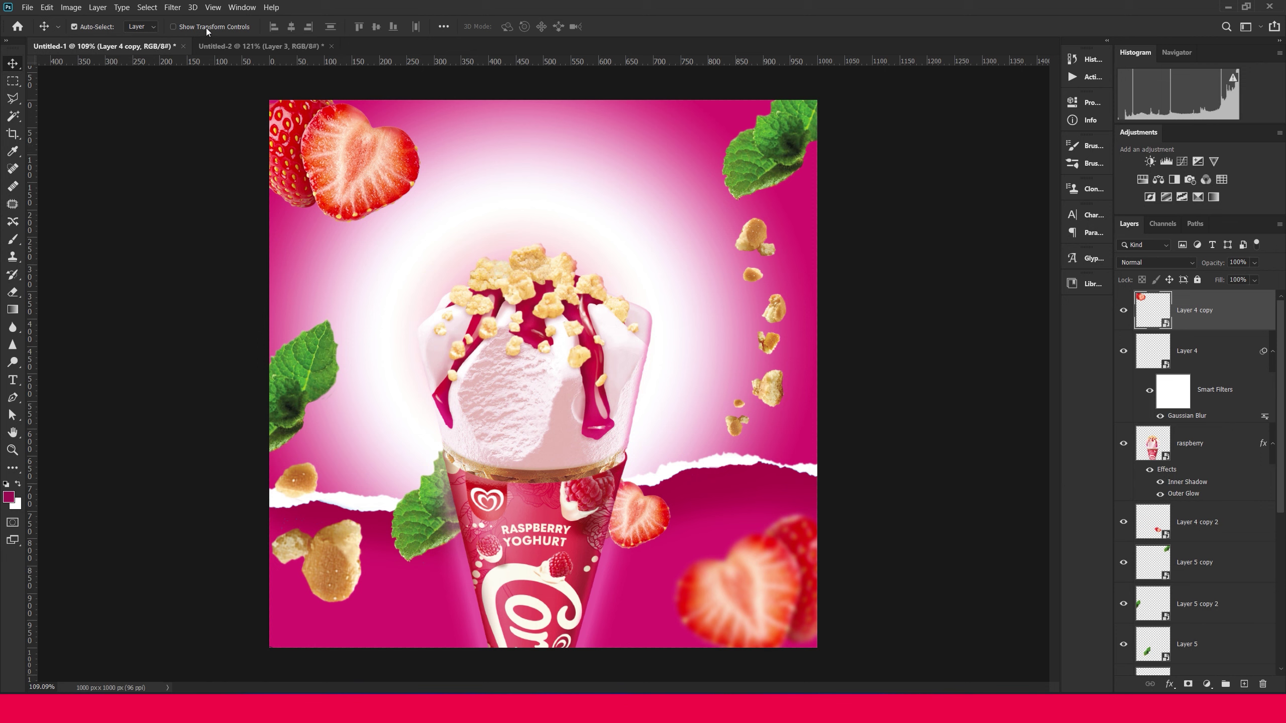
{"action": "left_click", "coordinate": [178, 9]}
{"action": "mouse_move", "coordinate": [241, 139]}
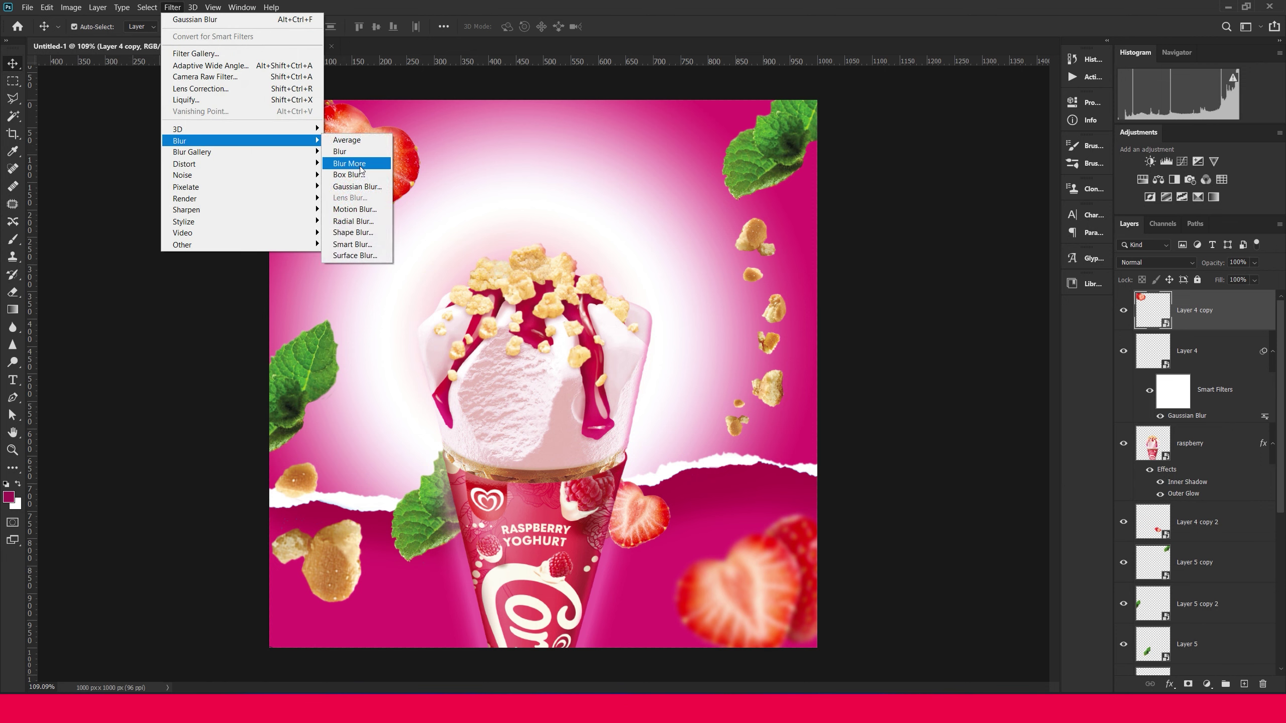
{"action": "left_click", "coordinate": [365, 187]}
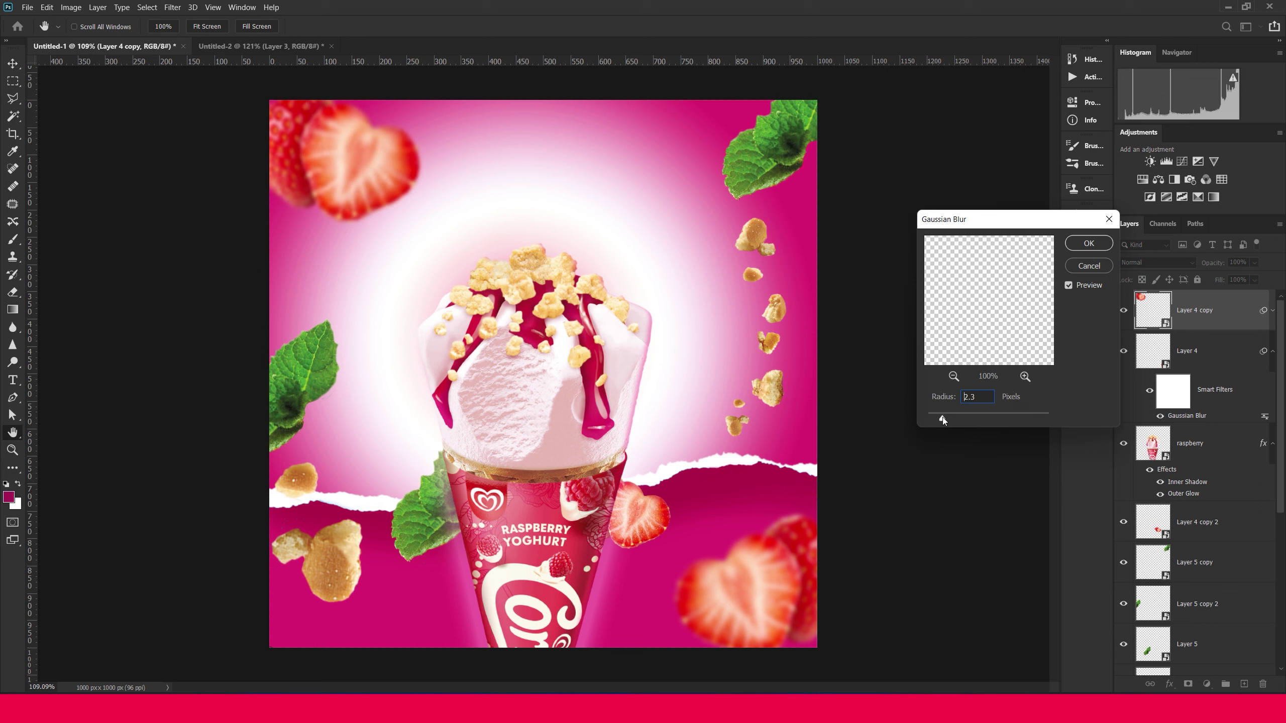
{"action": "left_click", "coordinate": [1089, 243]}
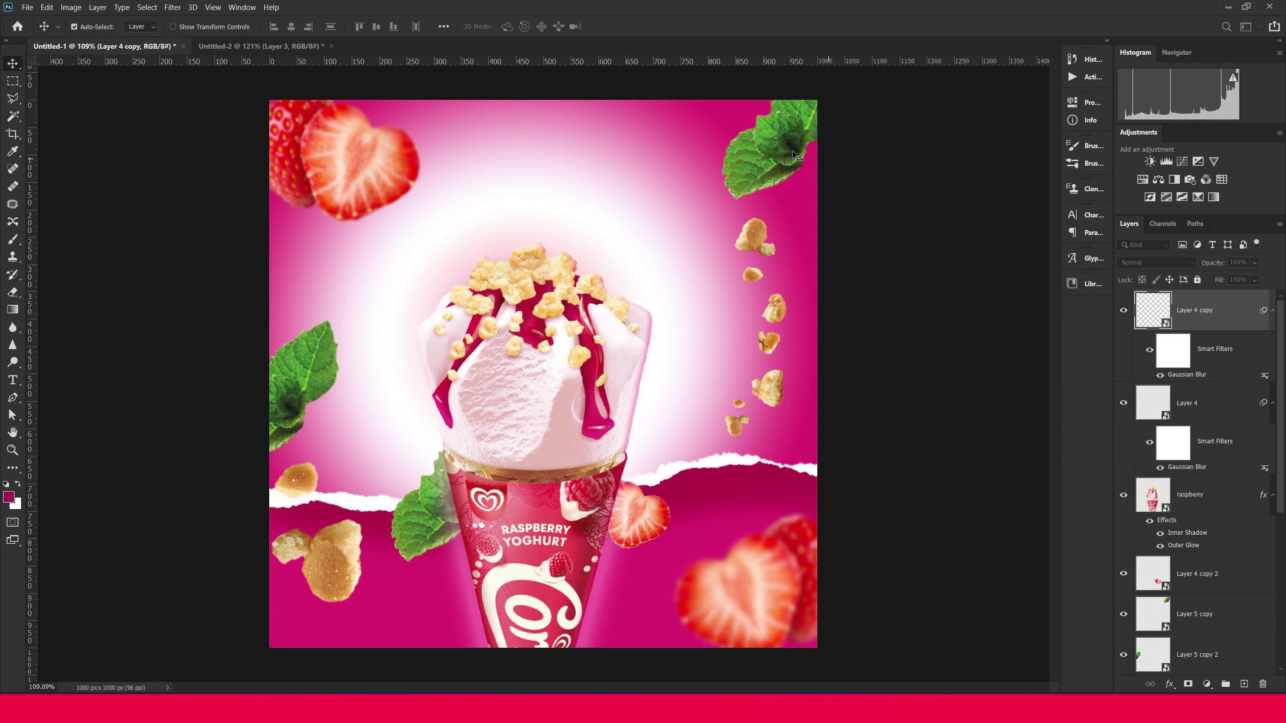
Move the crumbs layer toward the cone and a little lower
{"action": "left_click", "coordinate": [792, 152]}
{"action": "left_click_drag", "start_coordinate": [770, 246], "coordinate": [637, 320]}
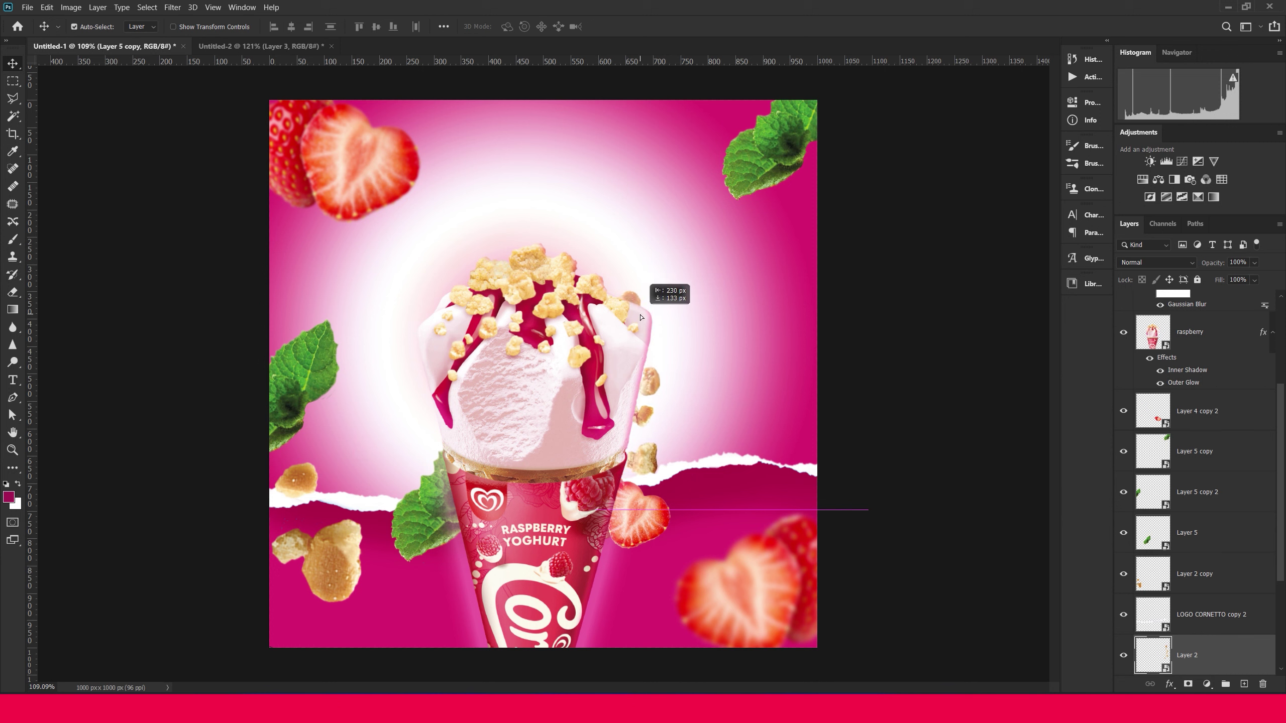
{"action": "mouse_move", "coordinate": [637, 321]}
{"action": "left_mouse_down"}
{"action": "mouse_move", "coordinate": [653, 381]}
{"action": "mouse_move", "coordinate": [452, 378]}
{"action": "left_mouse_up"}
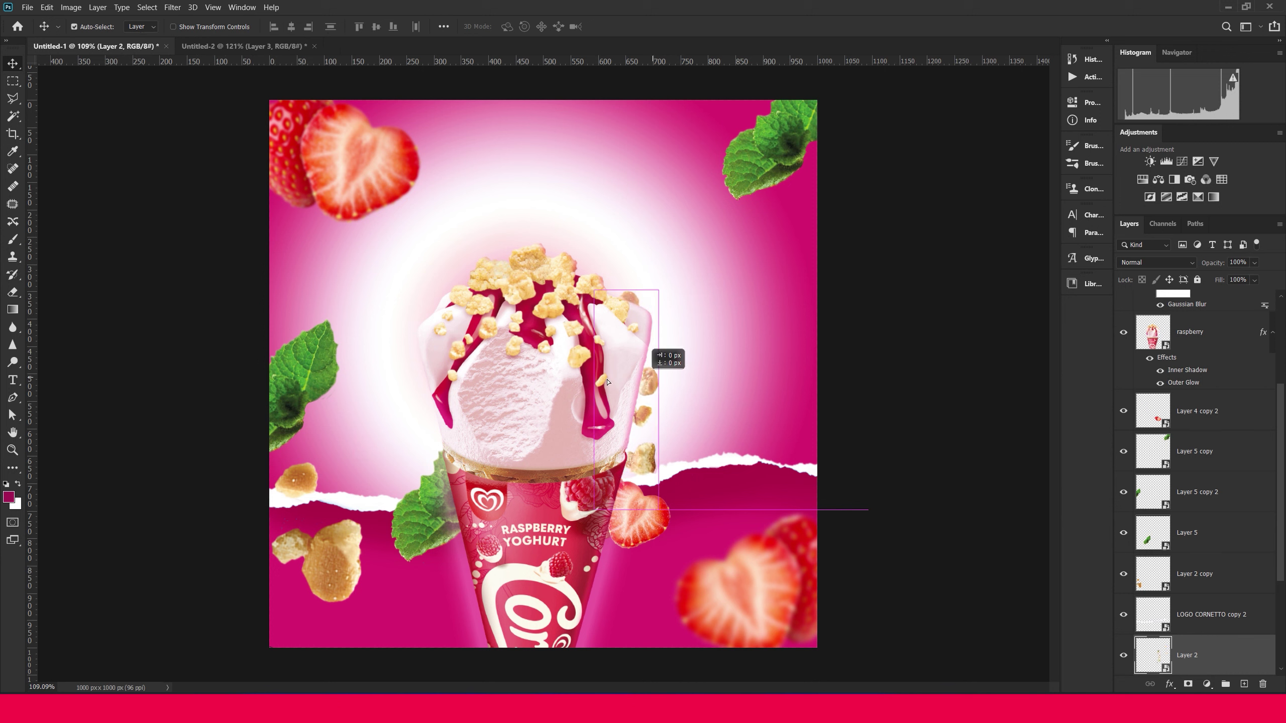
Flip the crumb copy vertically, rotate it, and place it beside the scoop
{"action": "key", "text": "ctrl+t"}
{"action": "right_click", "coordinate": [451, 376]}
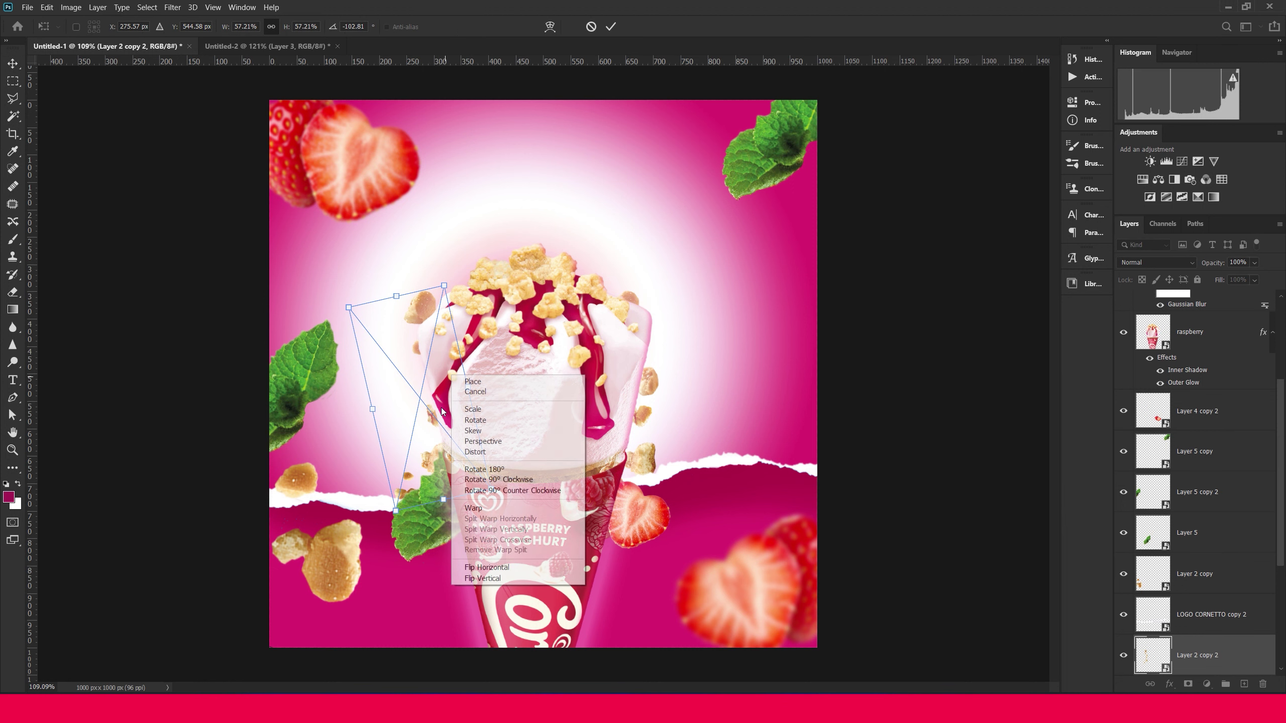
{"action": "left_click", "coordinate": [505, 566]}
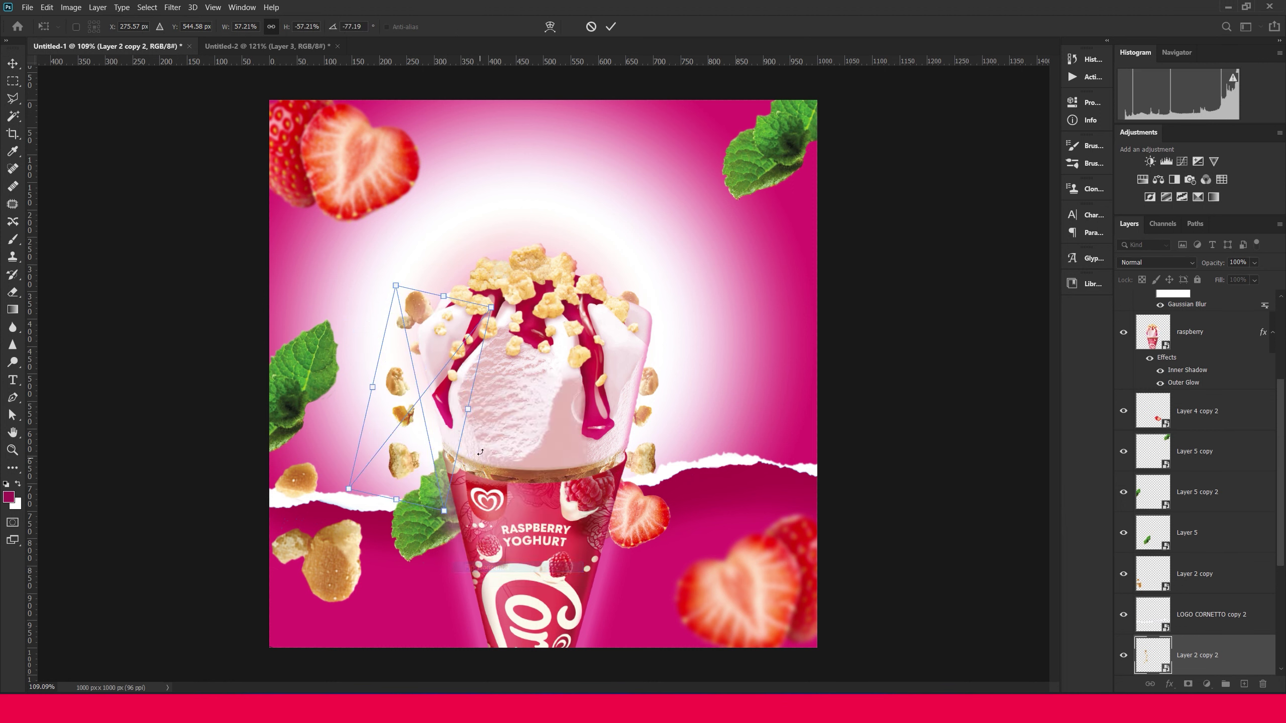
{"action": "left_click_drag", "start_coordinate": [476, 342], "coordinate": [530, 346]}
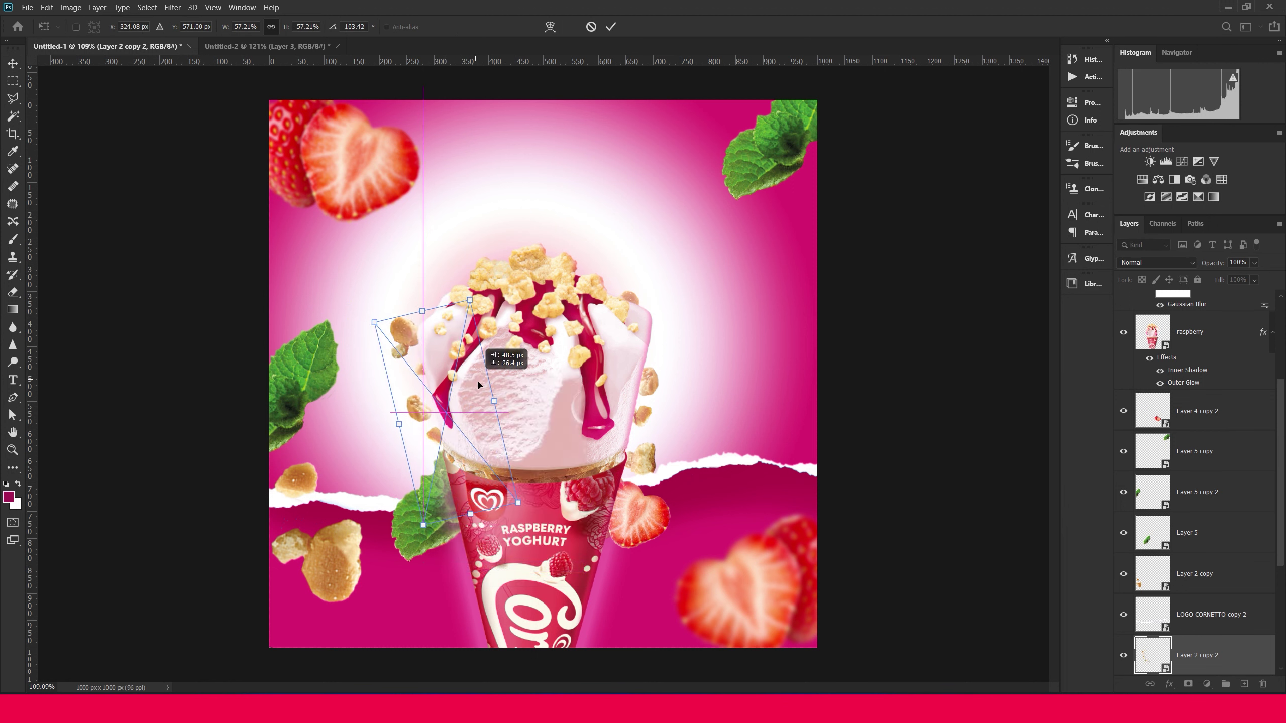
{"action": "key", "text": "ctrl+h"}
{"action": "key", "text": "Return"}
{"action": "left_click_drag", "start_coordinate": [366, 552], "coordinate": [365, 577]}
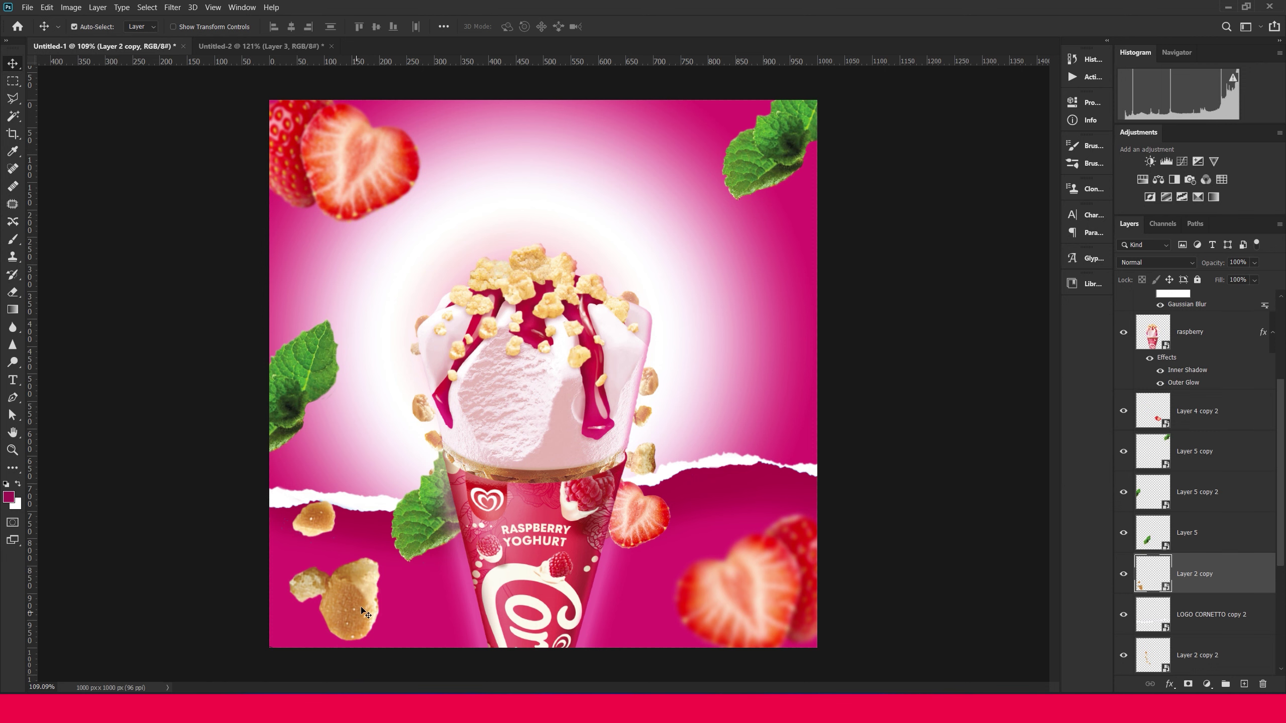
Add another crumb copy along the upper right, rotated about 53° and scaled to 93%
{"action": "mouse_move", "coordinate": [363, 611]}
{"action": "left_mouse_down"}
{"action": "mouse_move", "coordinate": [848, 364]}
{"action": "mouse_move", "coordinate": [741, 341]}
{"action": "left_mouse_up"}
{"action": "key", "text": "ctrl+t"}
{"action": "left_click_drag", "start_coordinate": [1020, 284], "coordinate": [959, 511]}
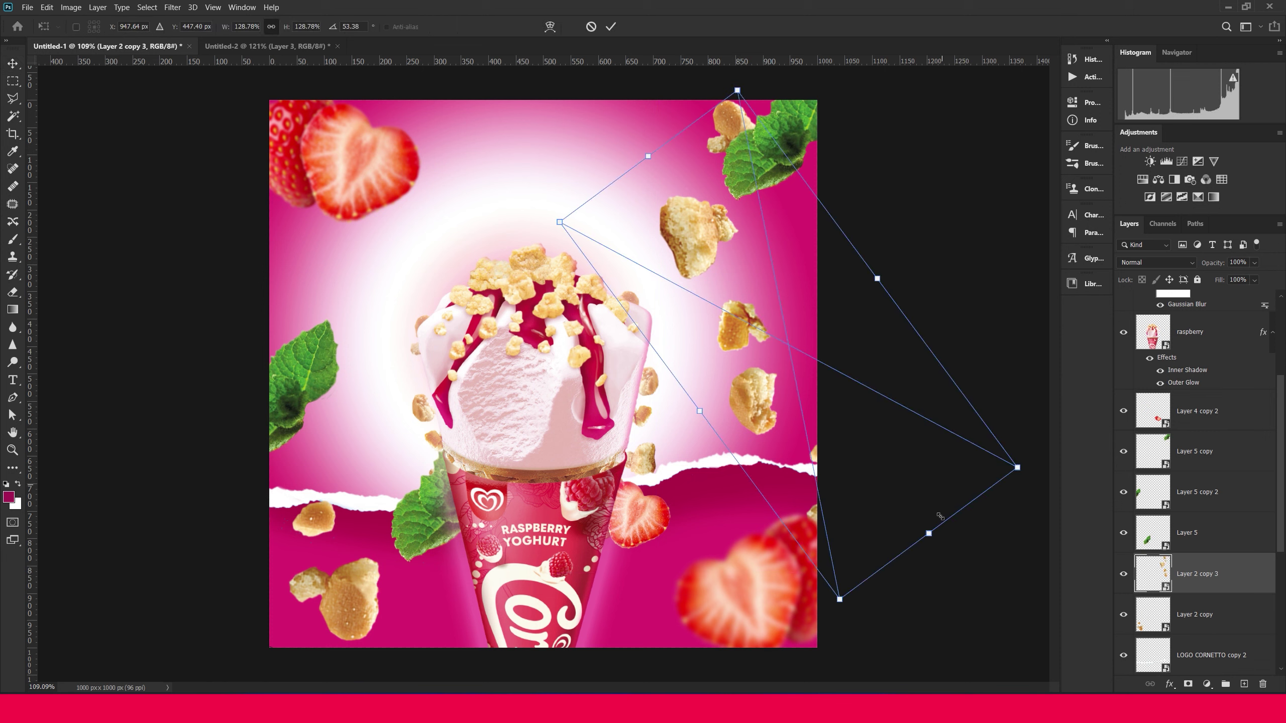
{"action": "left_click_drag", "start_coordinate": [840, 598], "coordinate": [811, 458]}
{"action": "left_click_drag", "start_coordinate": [784, 322], "coordinate": [800, 397]}
{"action": "key", "text": "Return"}
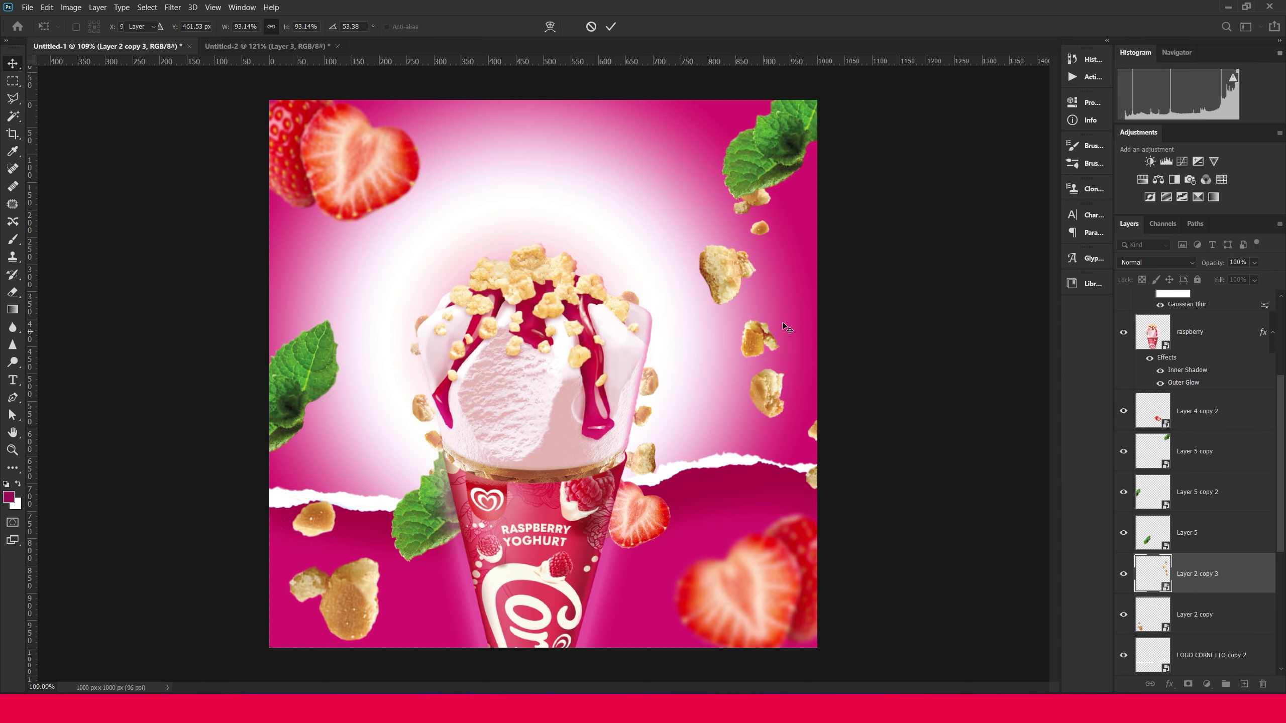
{"action": "left_click_drag", "start_coordinate": [781, 322], "coordinate": [756, 349]}
{"action": "left_click", "coordinate": [172, 7]}
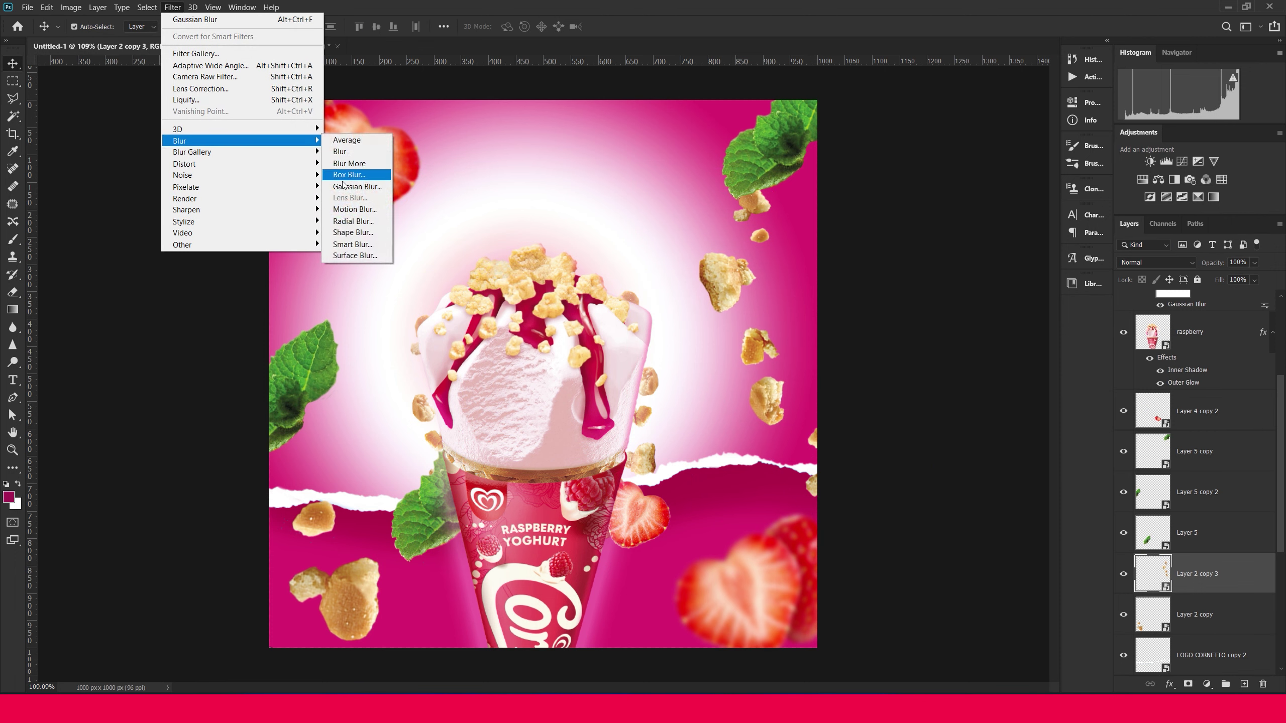
Blur the right-side crumbs 3.5 px, nudge a strawberry and leaf, and select the top-right leaf
{"action": "mouse_move", "coordinate": [179, 140]}
{"action": "left_click", "coordinate": [355, 187]}
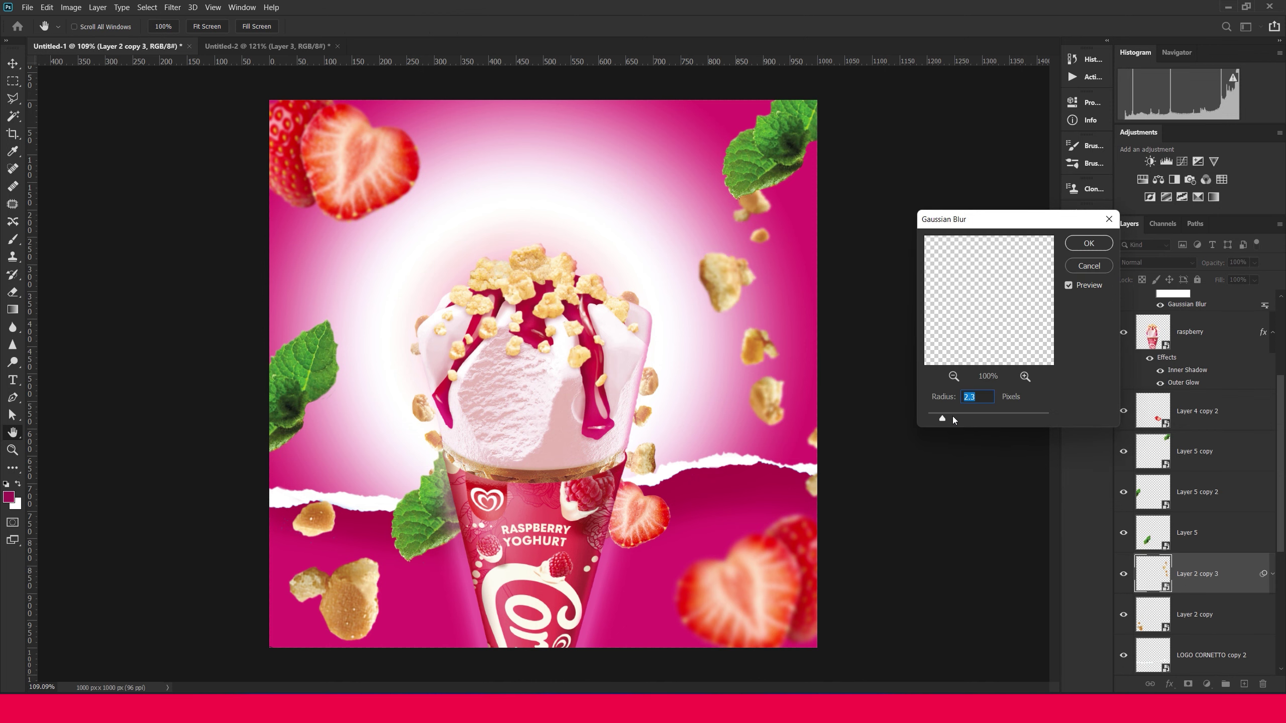
{"action": "key", "text": "Return"}
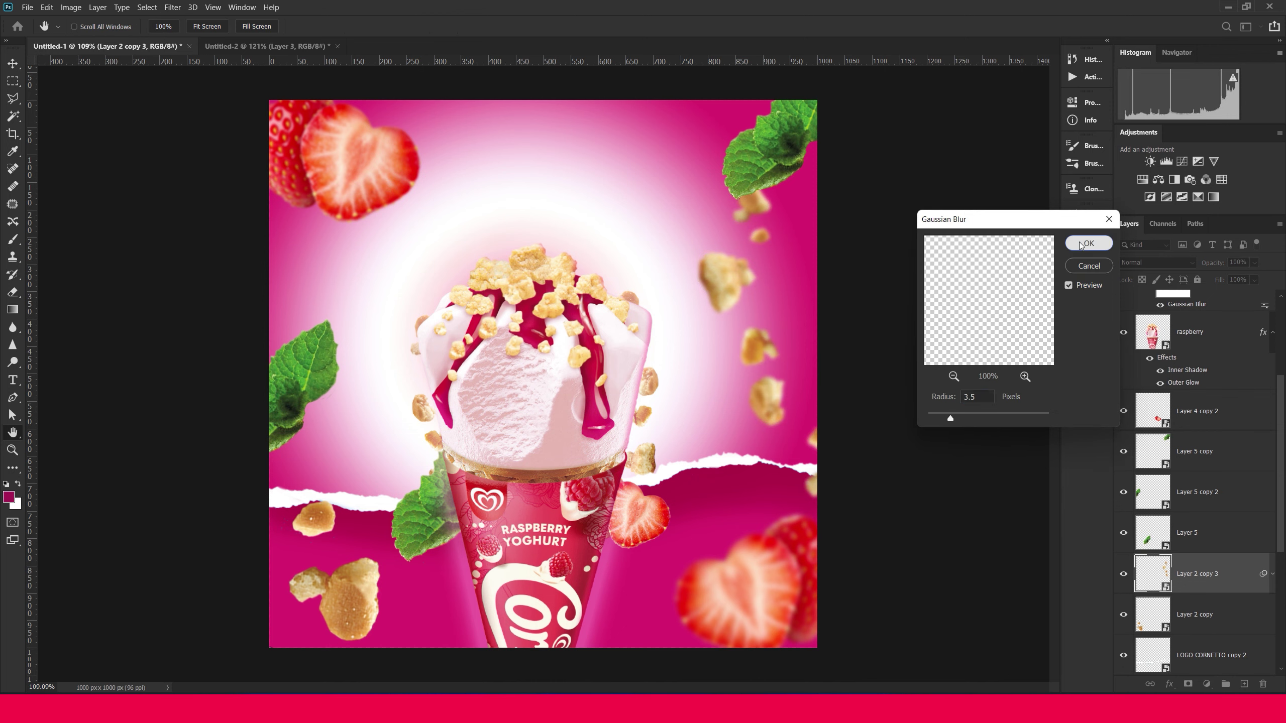
{"action": "left_click_drag", "start_coordinate": [355, 147], "coordinate": [324, 144]}
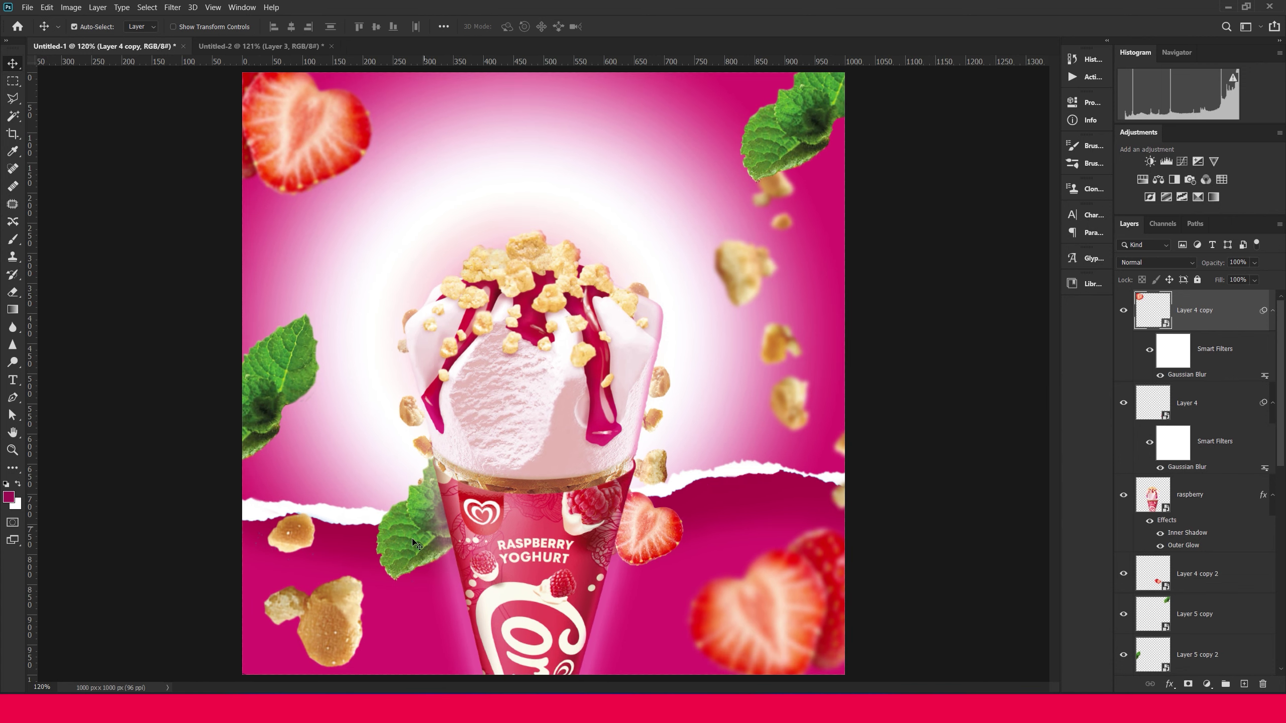
{"action": "left_click_drag", "start_coordinate": [416, 544], "coordinate": [410, 545]}
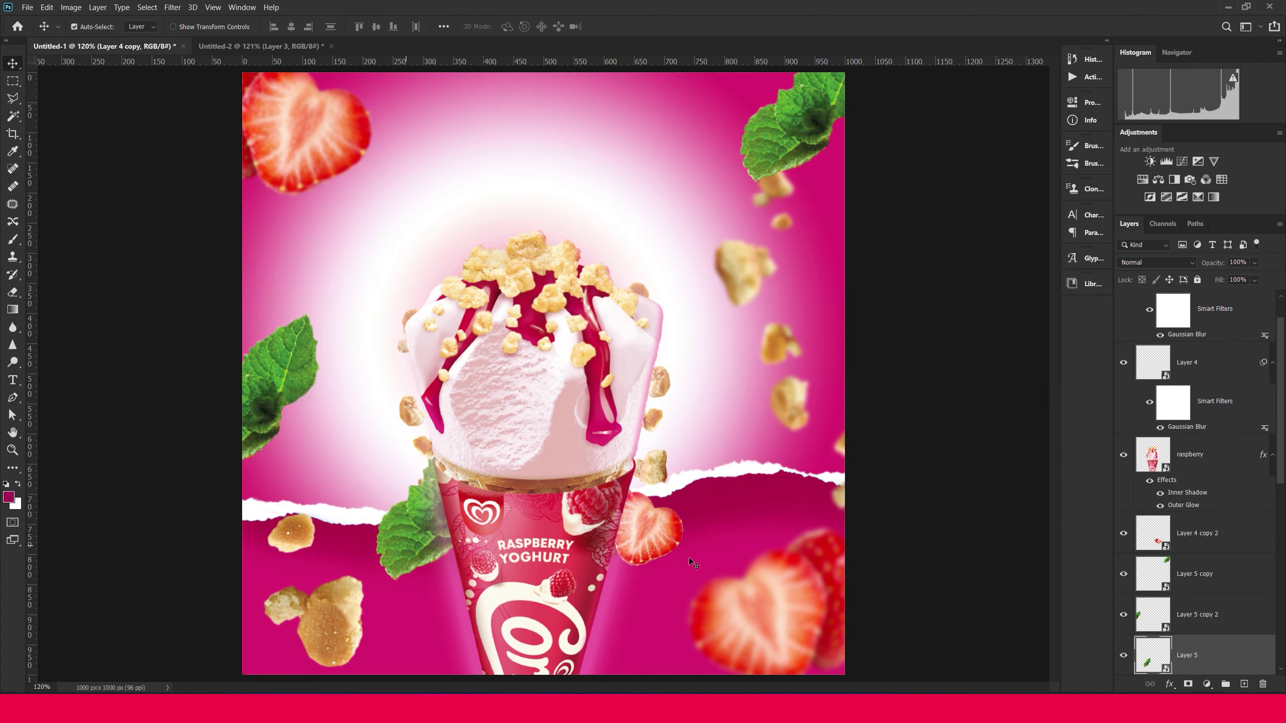
{"action": "left_click", "coordinate": [838, 116]}
{"action": "left_click", "coordinate": [173, 7]}
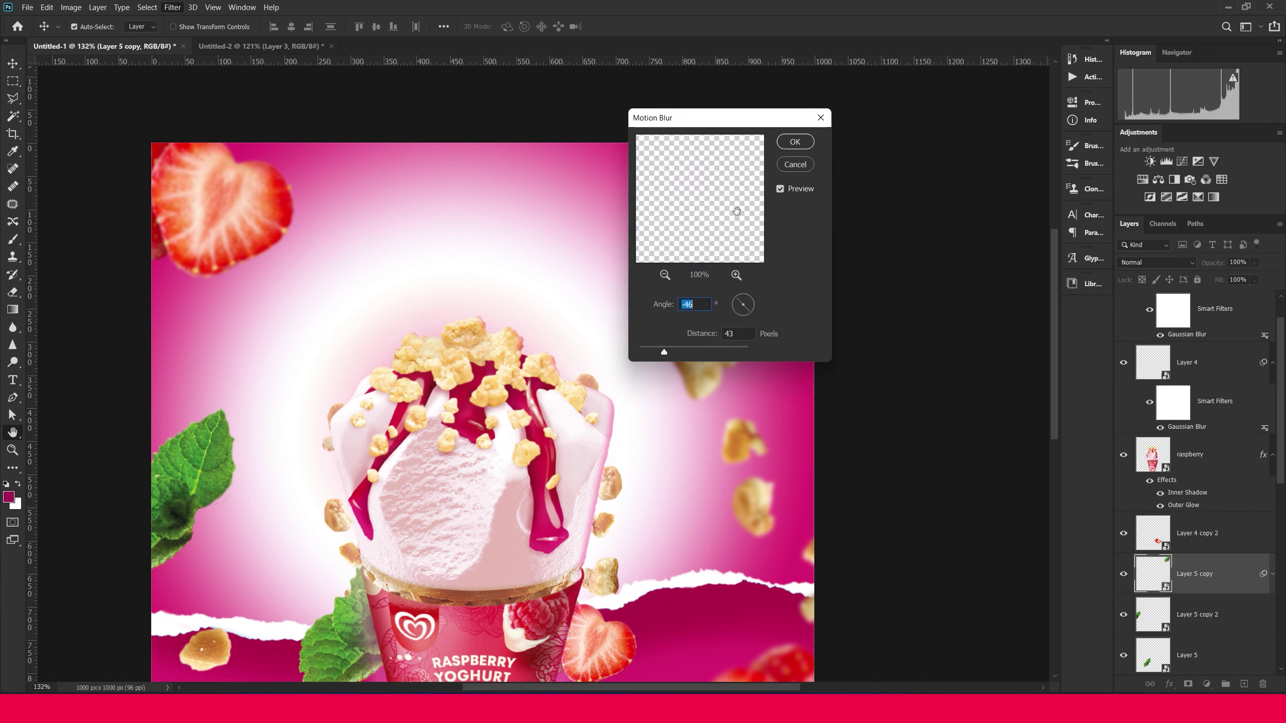
Streak the top-right mint leaf with a 34° motion blur and shift it up-right
{"action": "left_click_drag", "start_coordinate": [658, 113], "coordinate": [261, 166]}
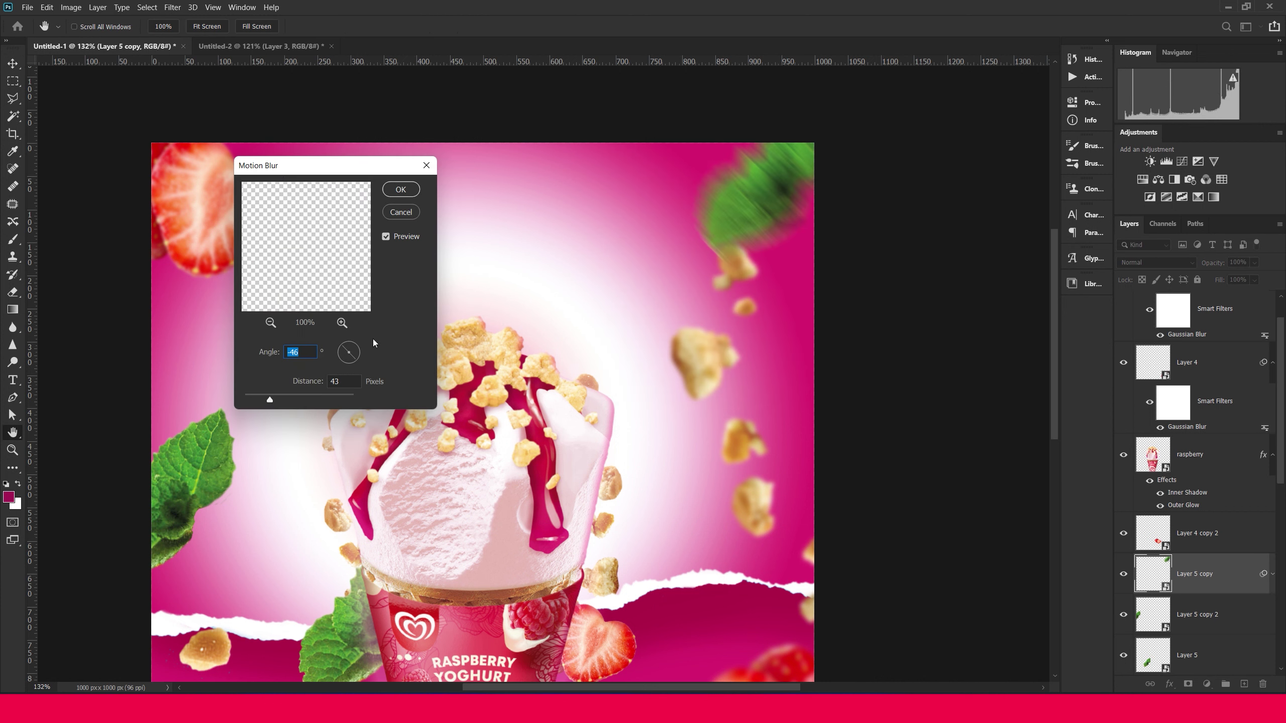
{"action": "left_click_drag", "start_coordinate": [361, 352], "coordinate": [358, 347]}
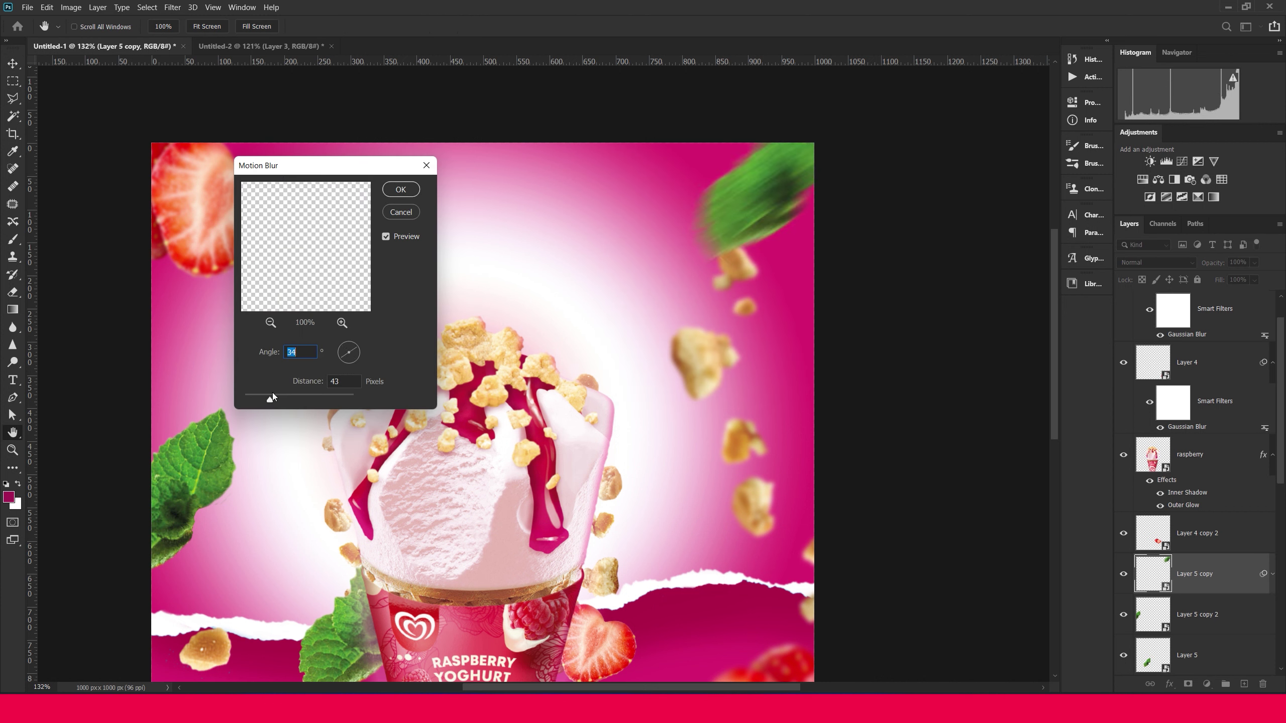
{"action": "left_click_drag", "start_coordinate": [270, 400], "coordinate": [278, 400]}
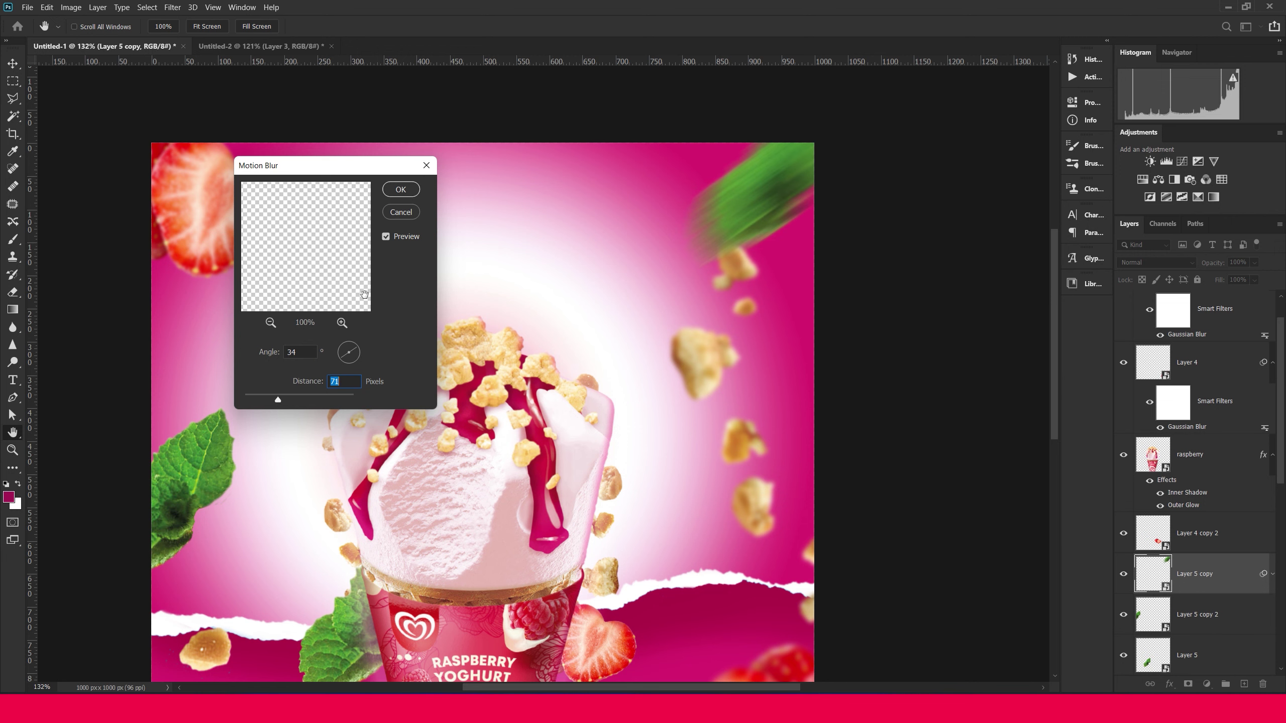
{"action": "left_click", "coordinate": [400, 189]}
{"action": "key", "text": "v"}
{"action": "left_click_drag", "start_coordinate": [764, 208], "coordinate": [779, 194]}
Apply a Gaussian blur to the left mint leaf
{"action": "left_click", "coordinate": [189, 462]}
{"action": "scroll", "coordinate": [321, 426], "scroll_direction": "up", "scroll_amount": 1}
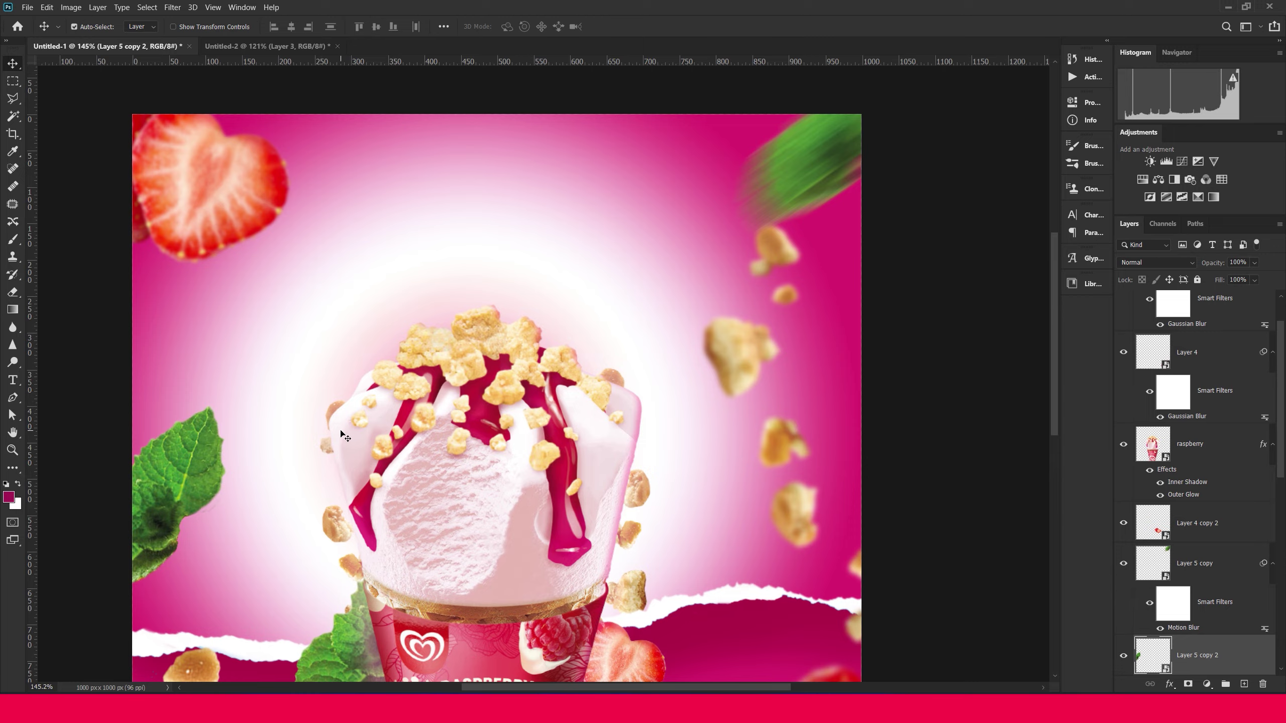
{"action": "left_click_drag", "start_coordinate": [332, 381], "coordinate": [438, 249]}
{"action": "left_click", "coordinate": [172, 7]}
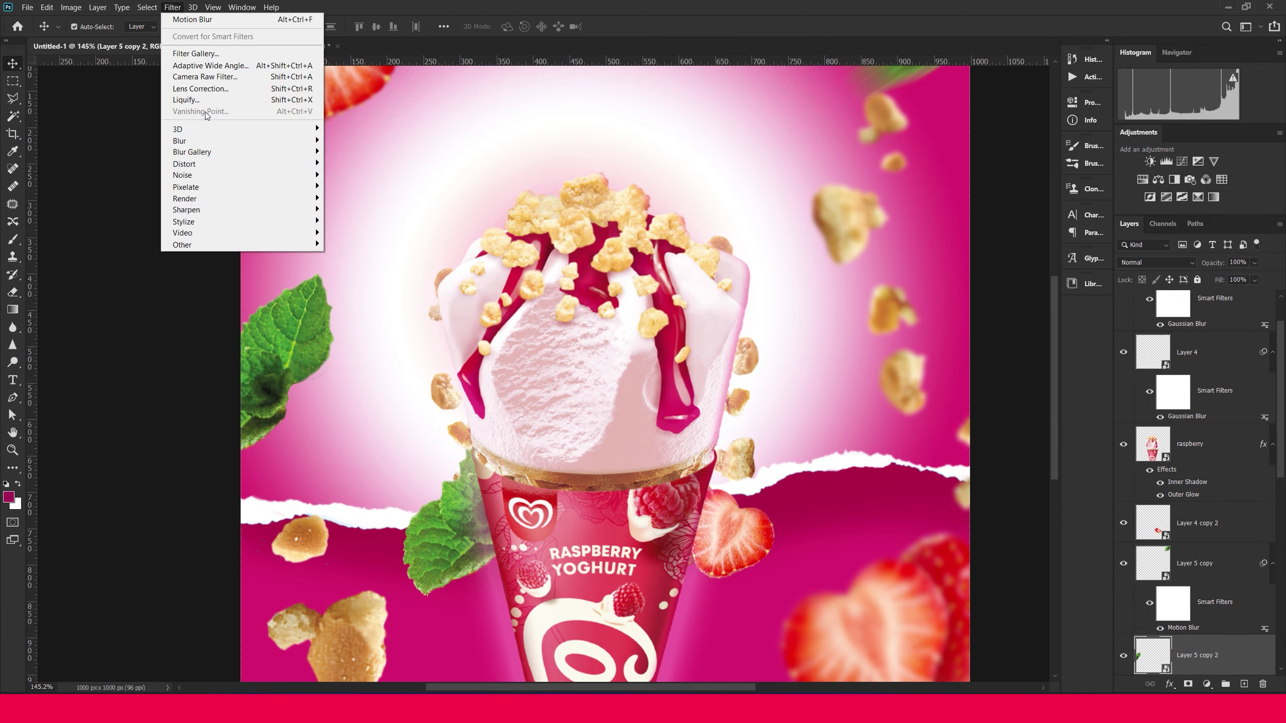
{"action": "left_click", "coordinate": [357, 186]}
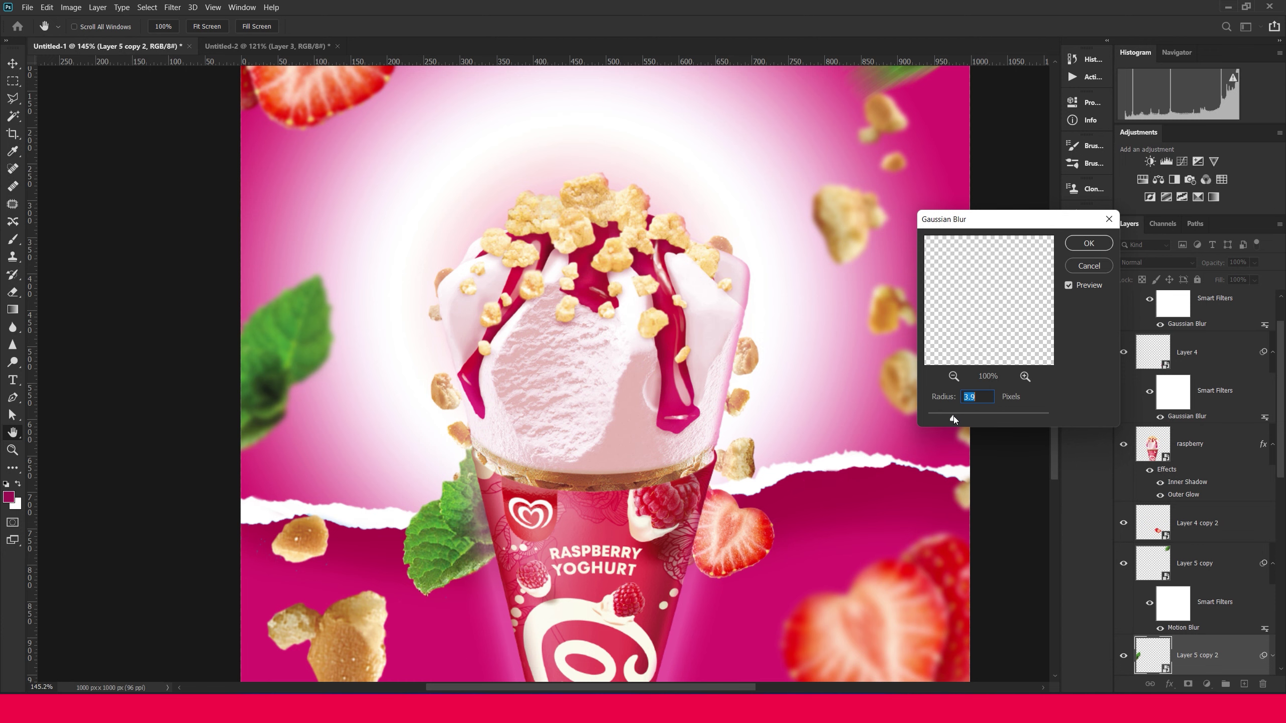
{"action": "left_click", "coordinate": [1077, 248]}
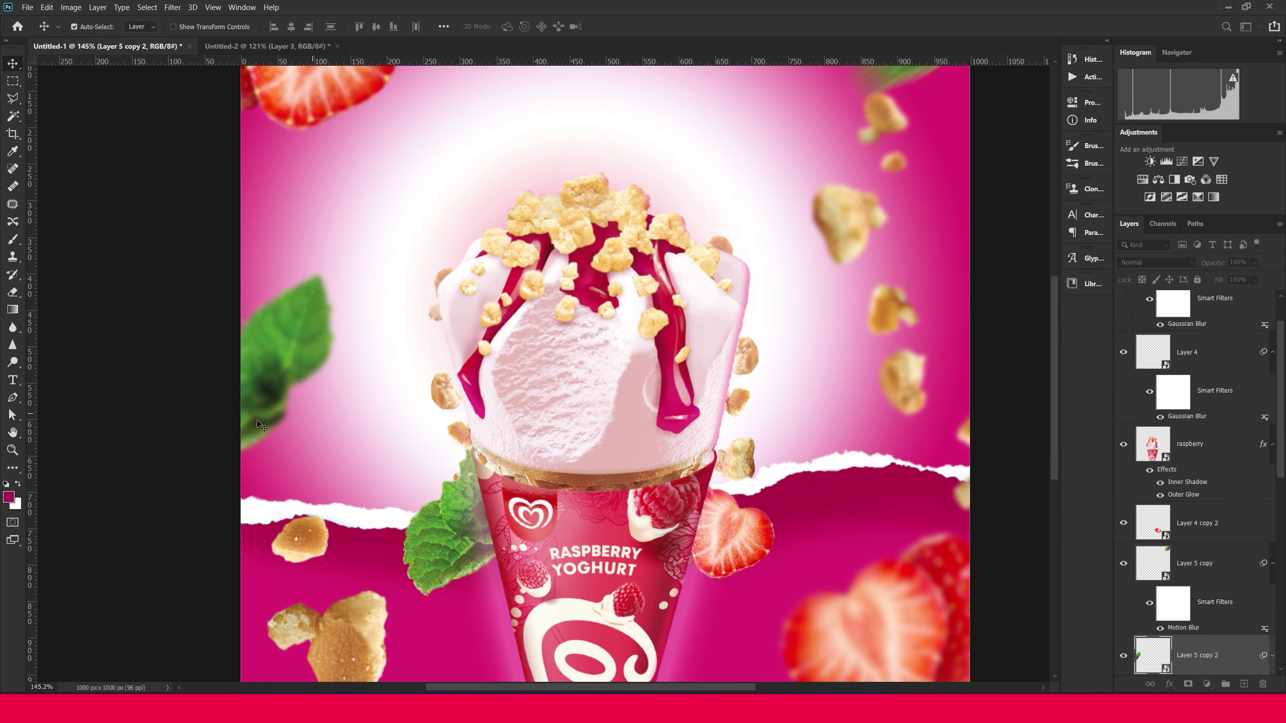
{"action": "scroll", "coordinate": [287, 405], "scroll_direction": "down", "scroll_amount": 3}
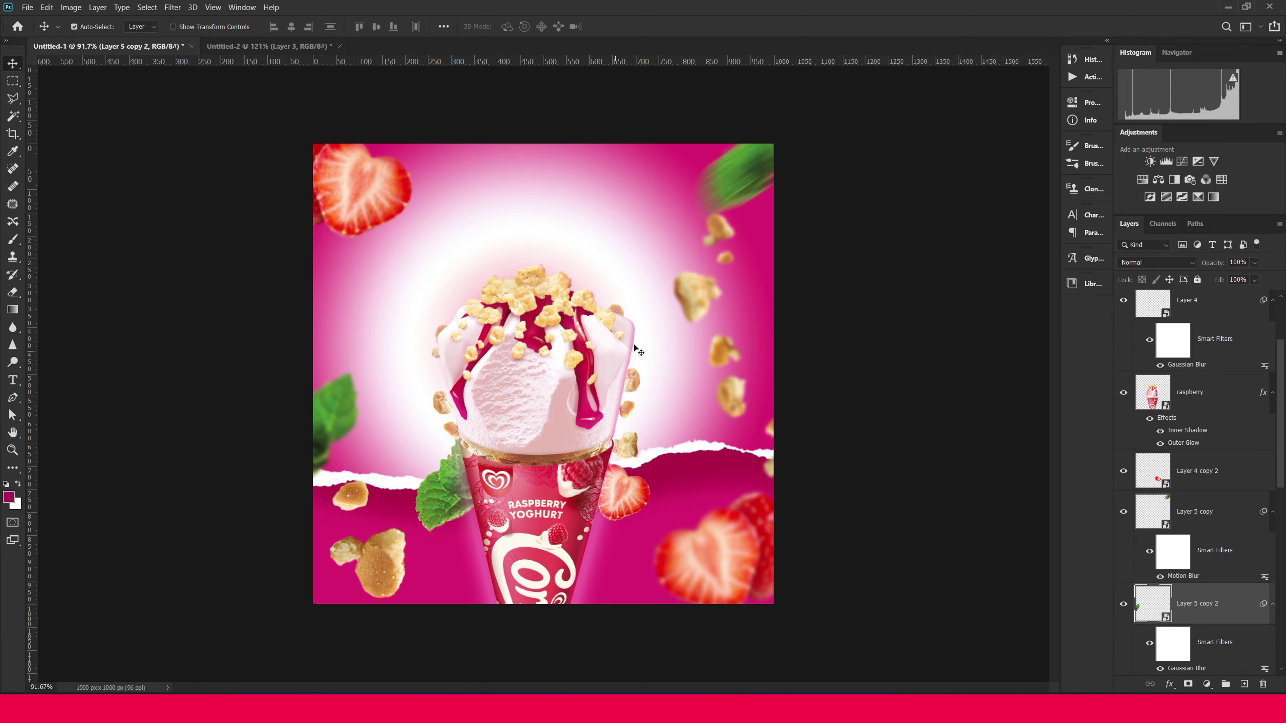
Nudge a crumb, the top-left strawberry and the lower-left crumbs, then zoom above the scoop
{"action": "left_click_drag", "start_coordinate": [637, 439], "coordinate": [633, 442]}
{"action": "scroll", "coordinate": [540, 313], "scroll_direction": "up", "scroll_amount": 1}
{"action": "left_click", "coordinate": [368, 190]}
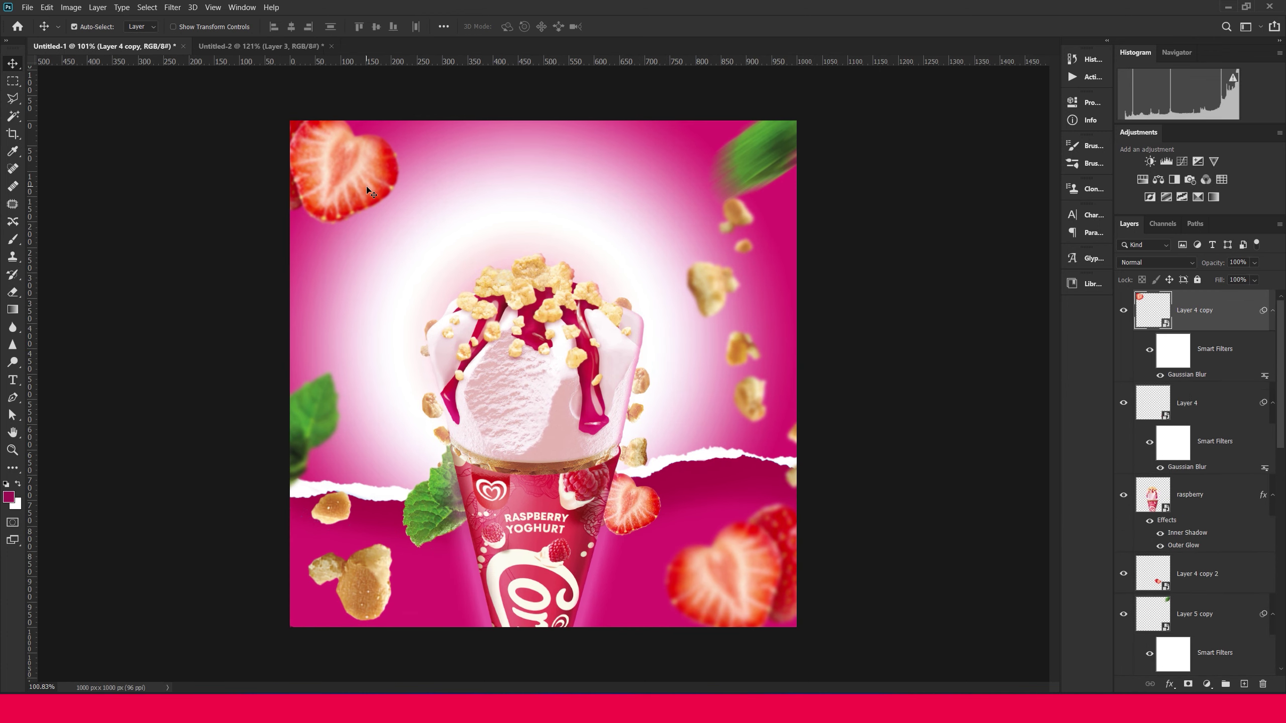
{"action": "left_click_drag", "start_coordinate": [368, 189], "coordinate": [366, 187]}
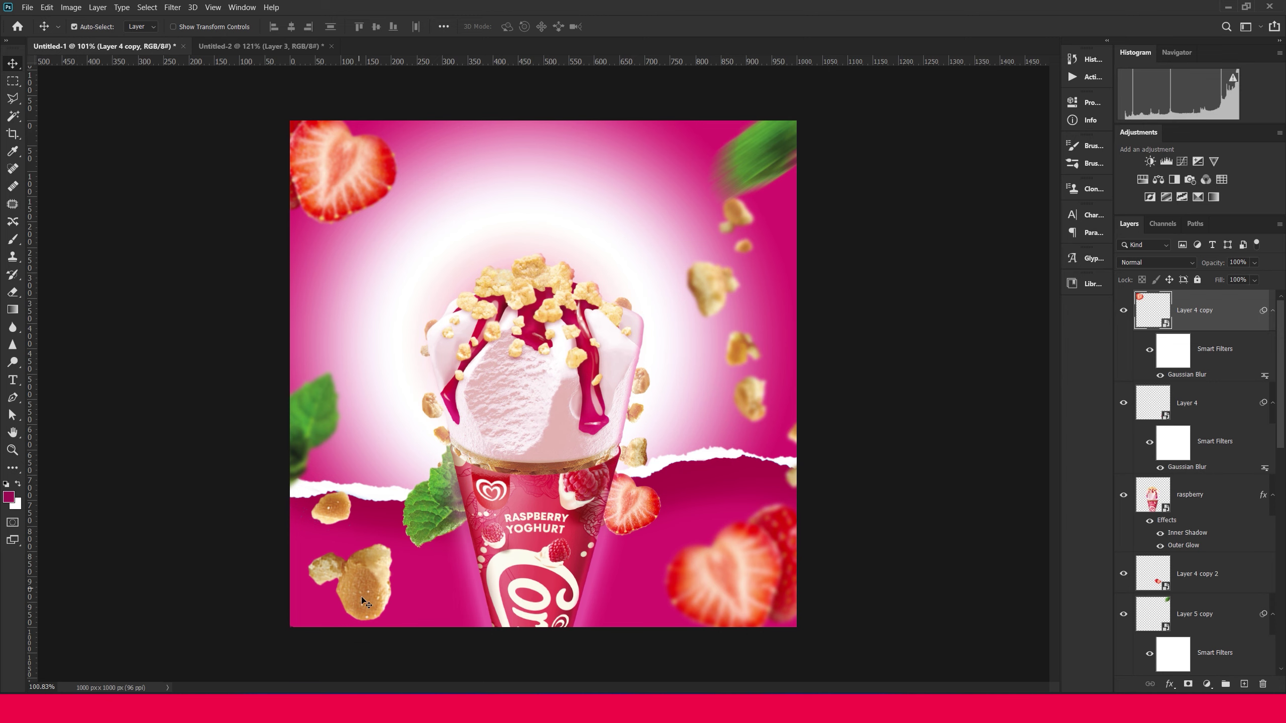
{"action": "left_click_drag", "start_coordinate": [366, 603], "coordinate": [373, 589]}
{"action": "scroll", "coordinate": [552, 189], "scroll_direction": "up", "scroll_amount": 2}
{"action": "left_click_drag", "start_coordinate": [552, 190], "coordinate": [533, 300]}
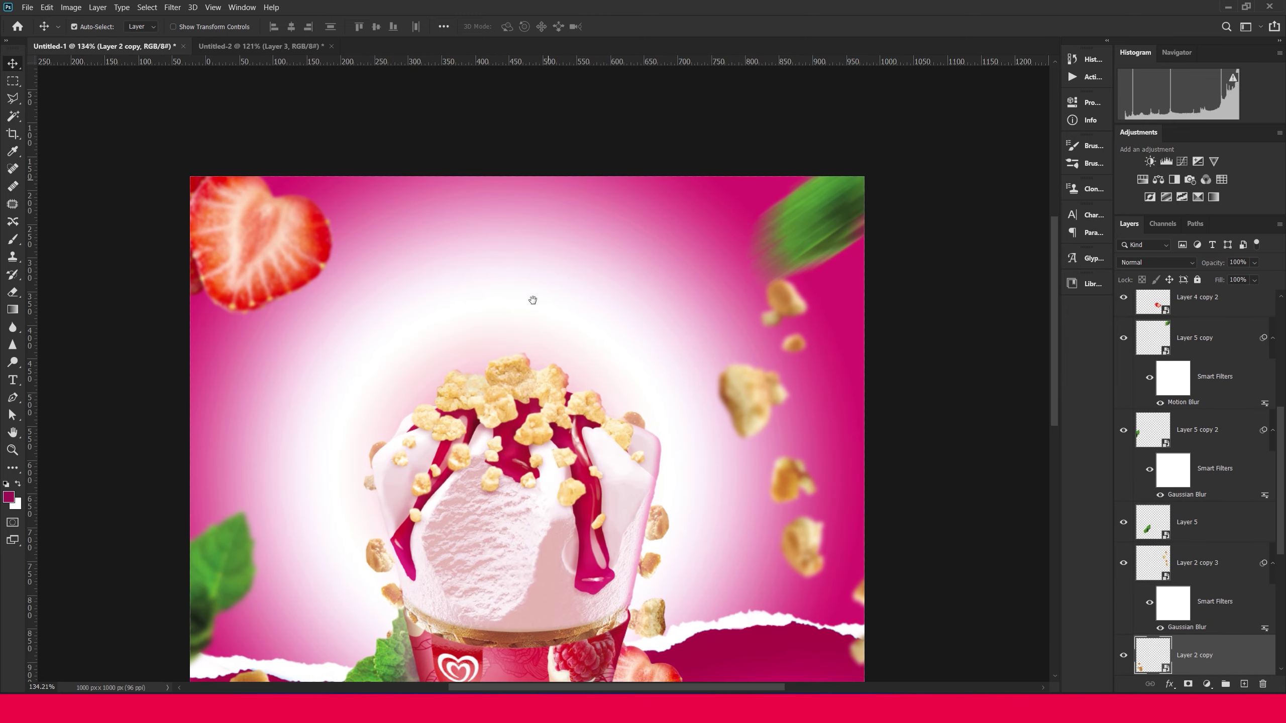
{"action": "scroll", "coordinate": [531, 279], "scroll_direction": "up", "scroll_amount": 1}
{"action": "scroll", "coordinate": [527, 259], "scroll_direction": "up", "scroll_amount": 1}
{"action": "scroll", "coordinate": [529, 248], "scroll_direction": "up", "scroll_amount": 1}
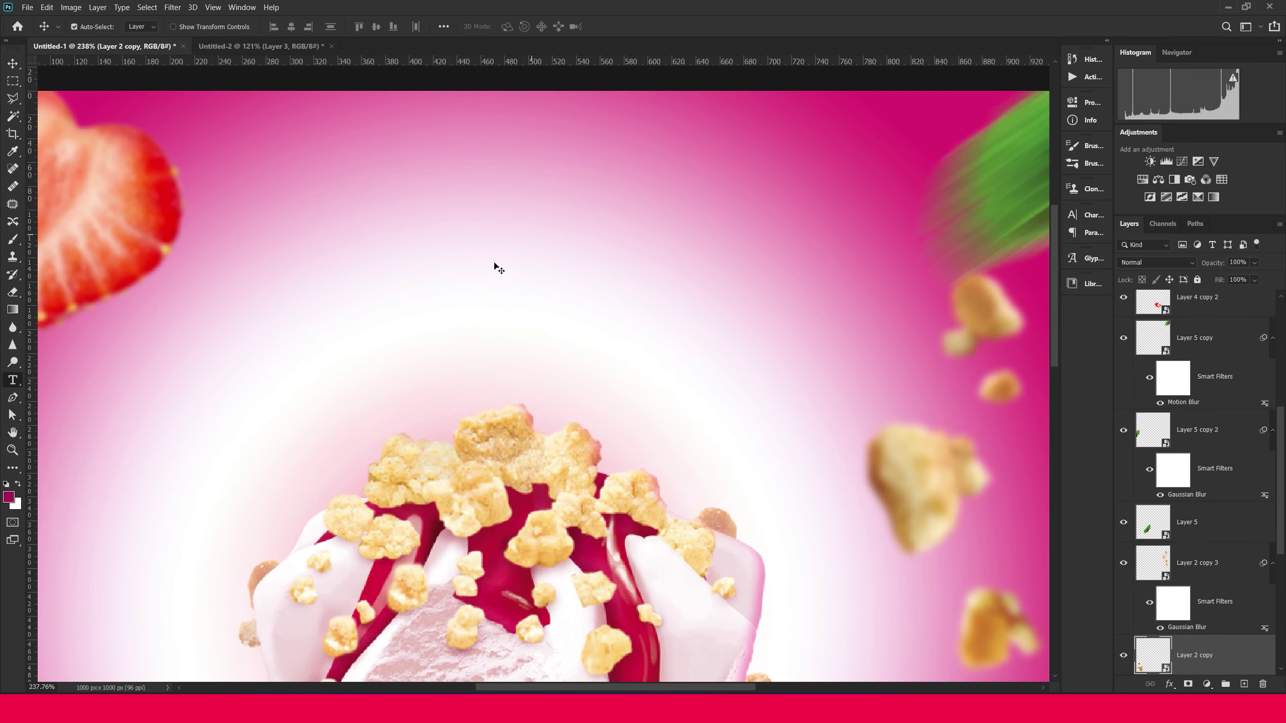
Type the headline 'Special' above the scoop and shift it right
{"action": "left_click", "coordinate": [420, 308]}
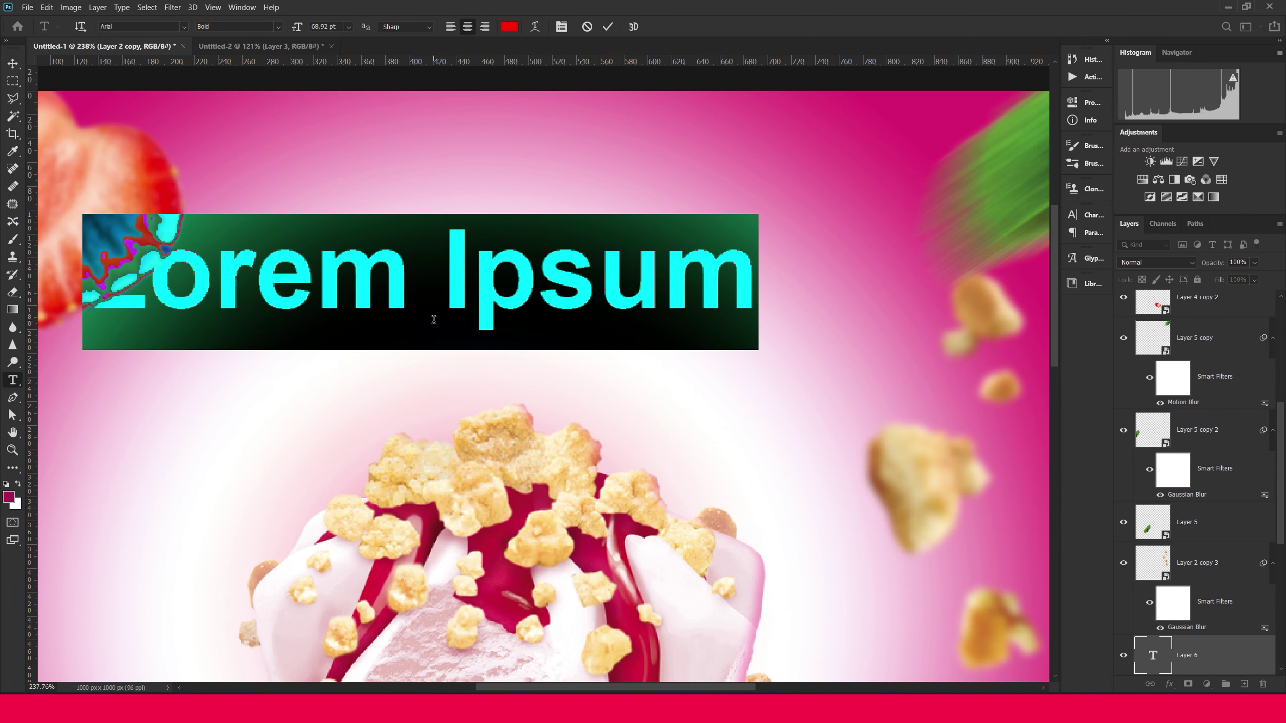
{"action": "type", "text": "S"}
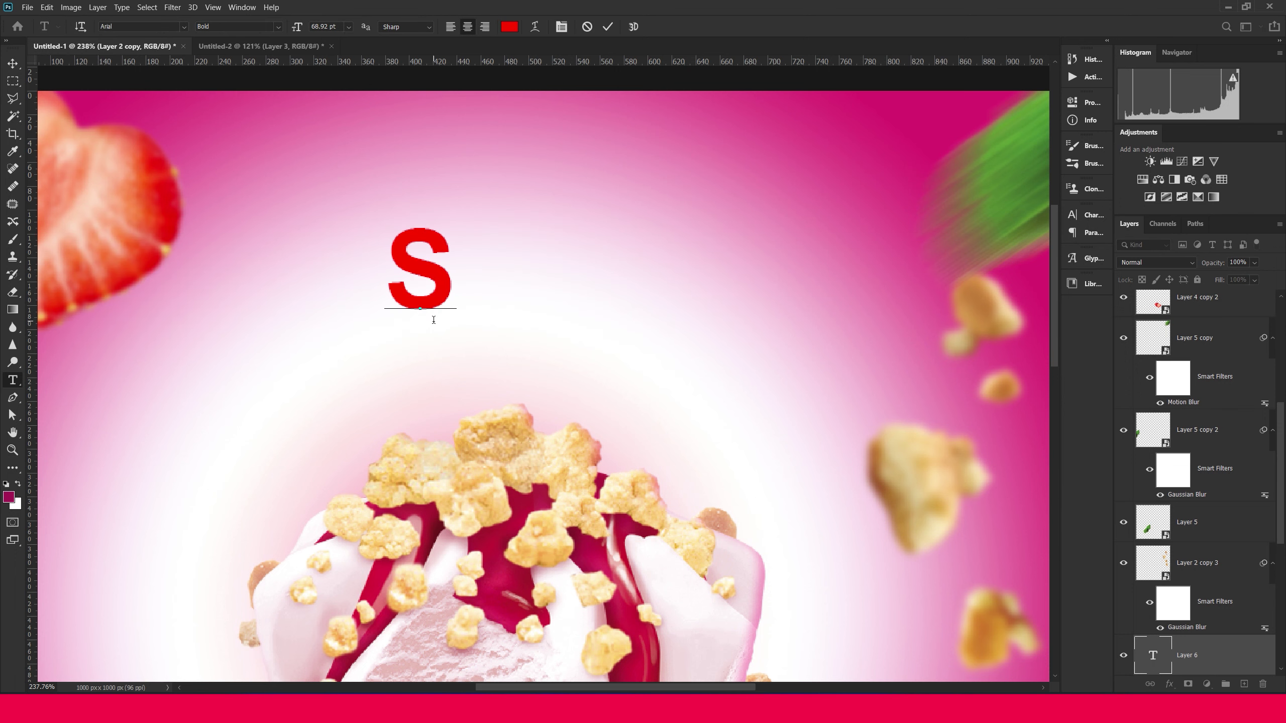
{"action": "type", "text": "pe"}
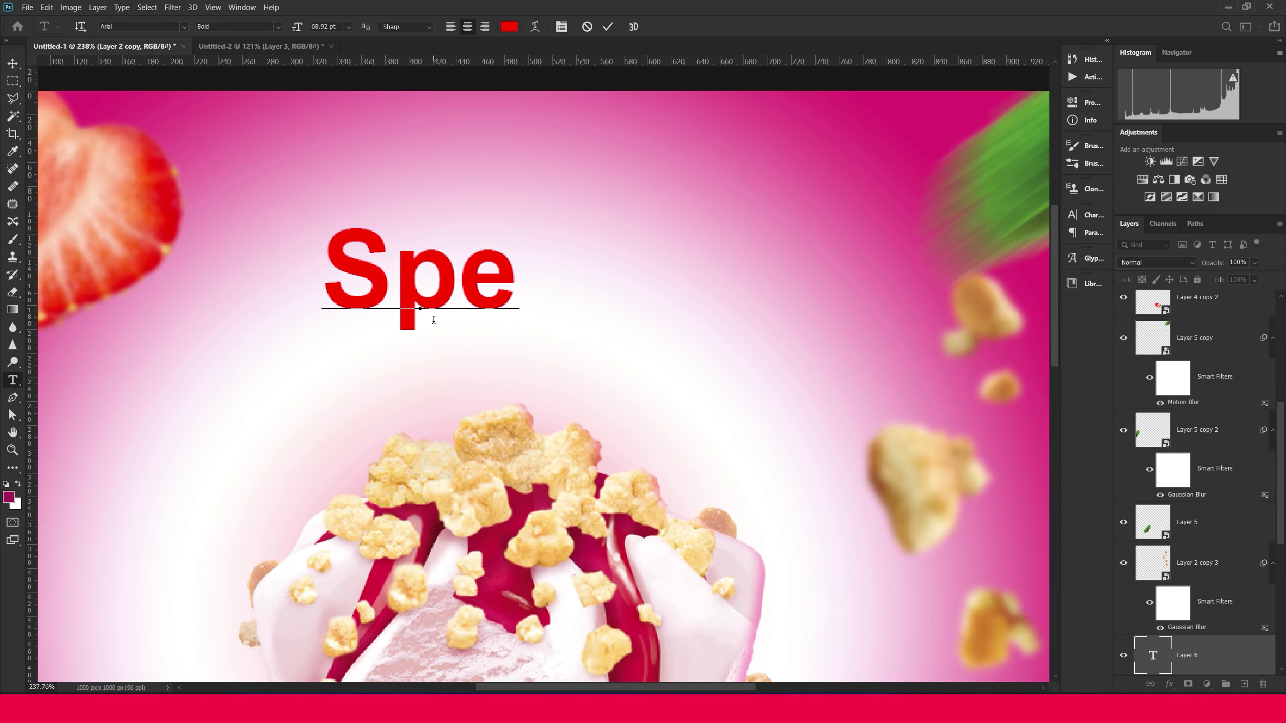
{"action": "type", "text": "cia"}
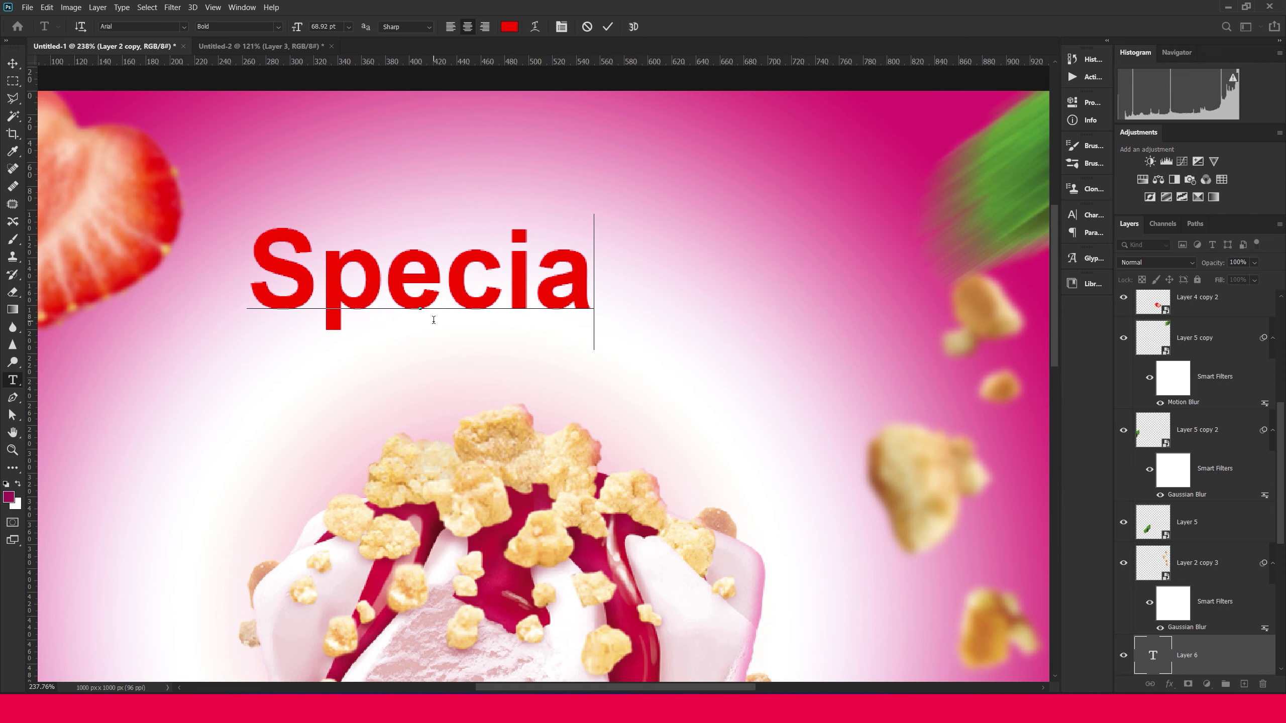
{"action": "type", "text": "l"}
{"action": "key", "text": "ctrl+Return"}
{"action": "scroll", "coordinate": [433, 320], "scroll_direction": "down", "scroll_amount": 2}
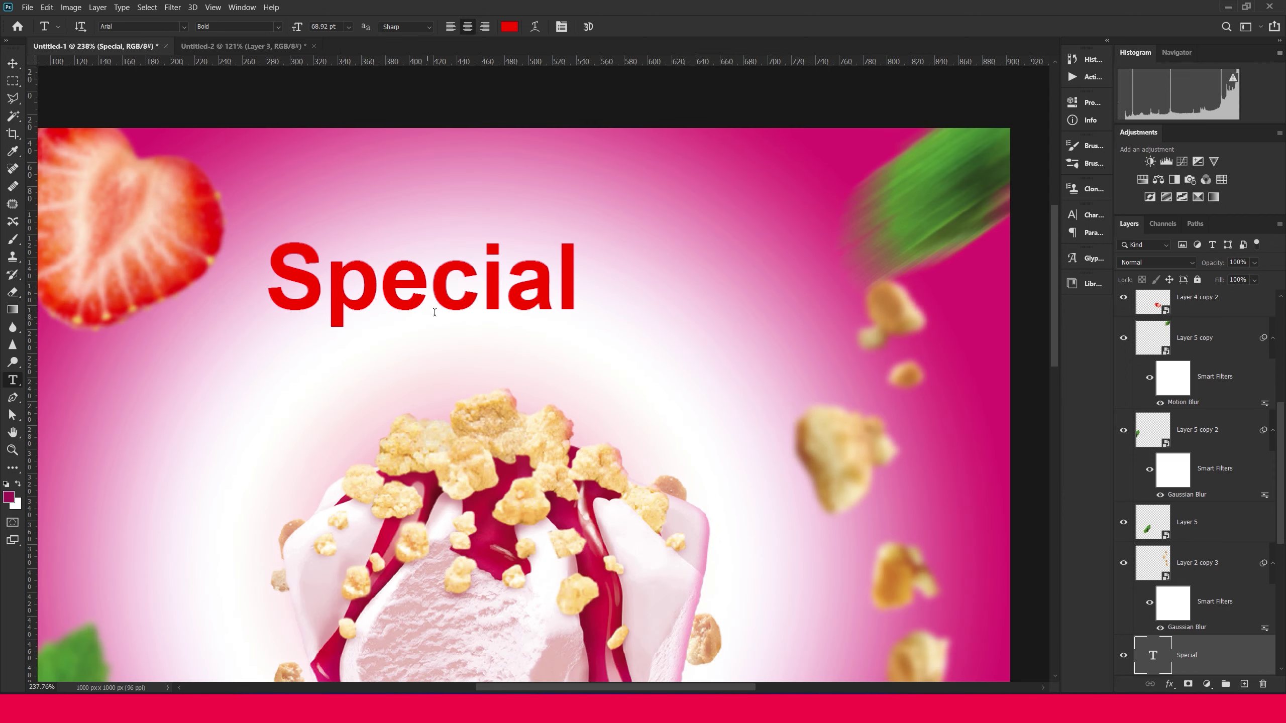
{"action": "key", "text": "v"}
{"action": "mouse_move", "coordinate": [493, 298]}
{"action": "left_mouse_down"}
{"action": "mouse_move", "coordinate": [539, 298]}
{"action": "mouse_move", "coordinate": [551, 249]}
{"action": "mouse_move", "coordinate": [565, 325]}
{"action": "left_mouse_up"}
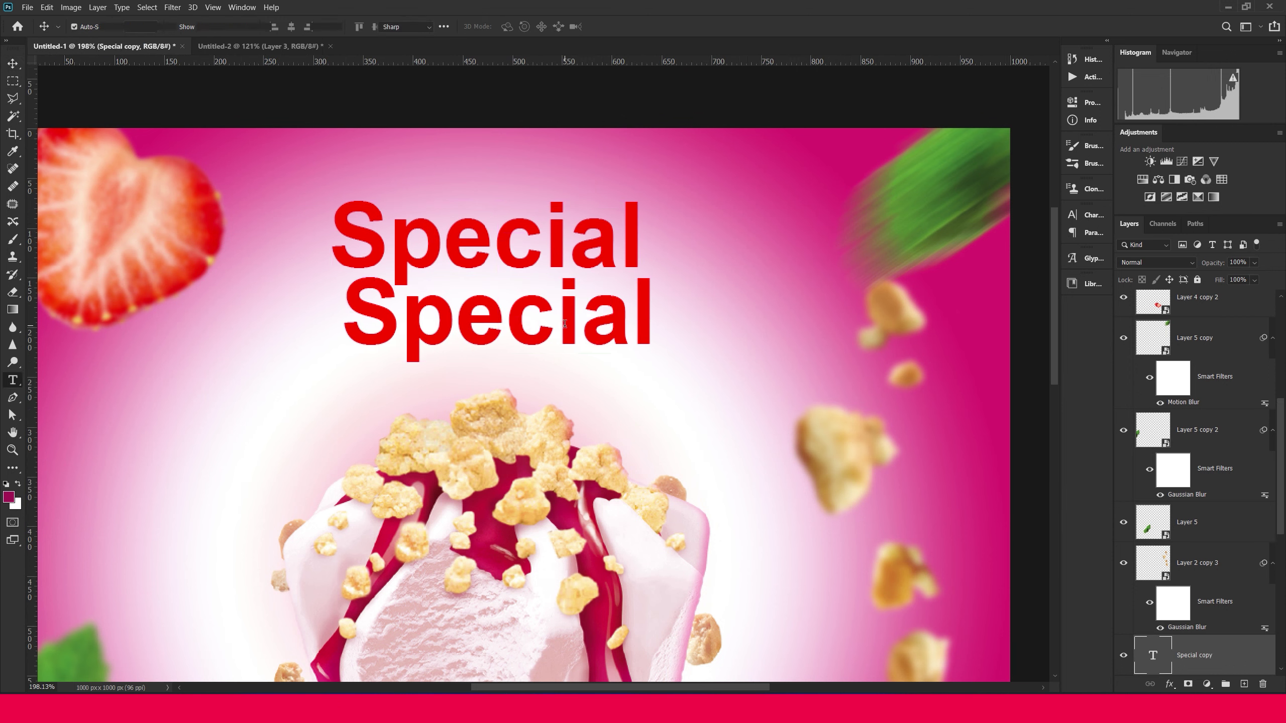
Change the Special copy's text to 'ICE CREAM' and move it slightly down
{"action": "double_click", "coordinate": [566, 324]}
{"action": "key", "text": "BackSpace"}
{"action": "type", "text": "ICE CREAM"}
{"action": "key", "text": "ctrl+Return"}
{"action": "key", "text": "v"}
{"action": "scroll", "coordinate": [562, 326], "scroll_direction": "down", "scroll_amount": 1}
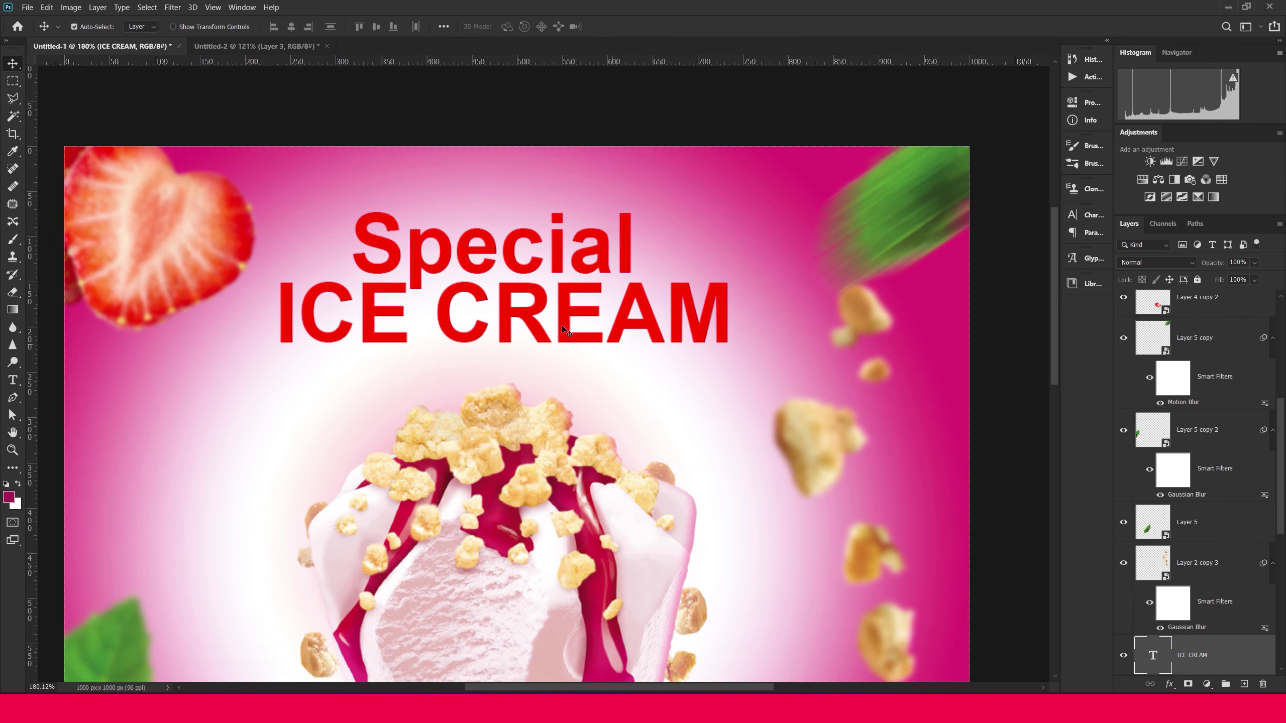
{"action": "scroll", "coordinate": [562, 326], "scroll_direction": "down", "scroll_amount": 1}
{"action": "left_click_drag", "start_coordinate": [600, 311], "coordinate": [603, 324]}
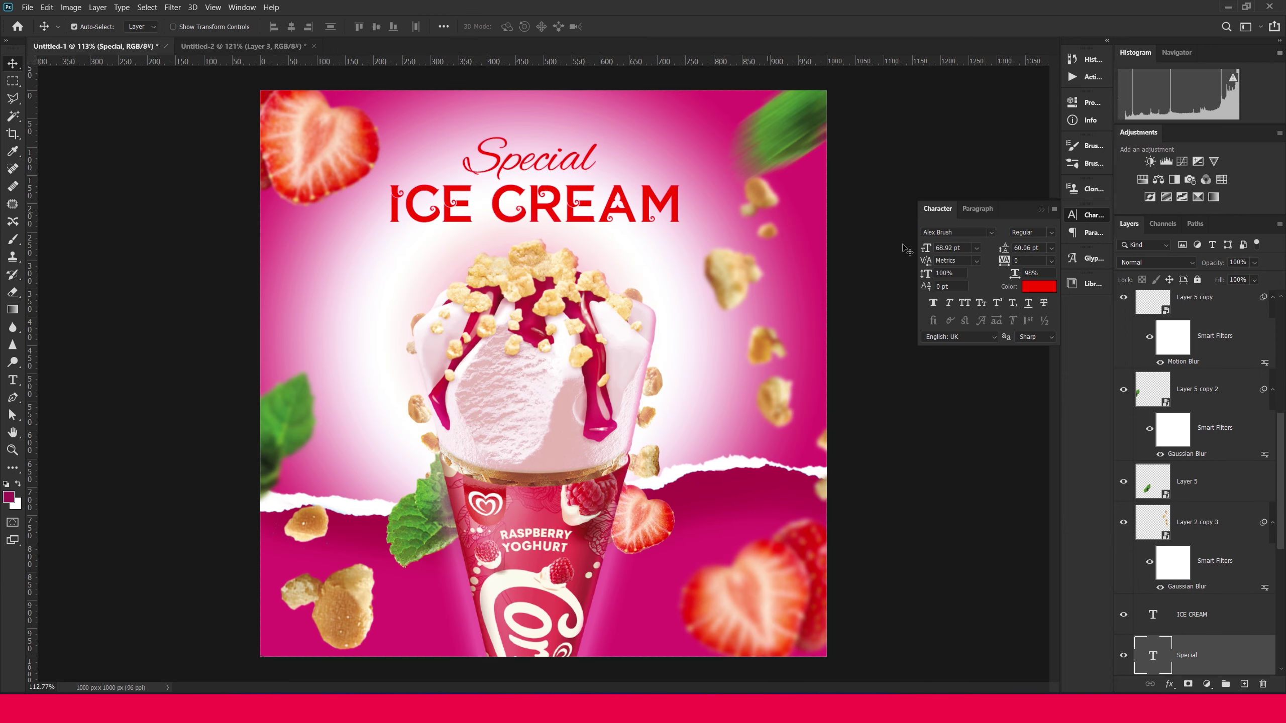
Check the ICE CREAM font and fine-tune its vertical position
{"action": "left_click", "coordinate": [957, 233]}
{"action": "left_click_drag", "start_coordinate": [649, 205], "coordinate": [646, 213]}
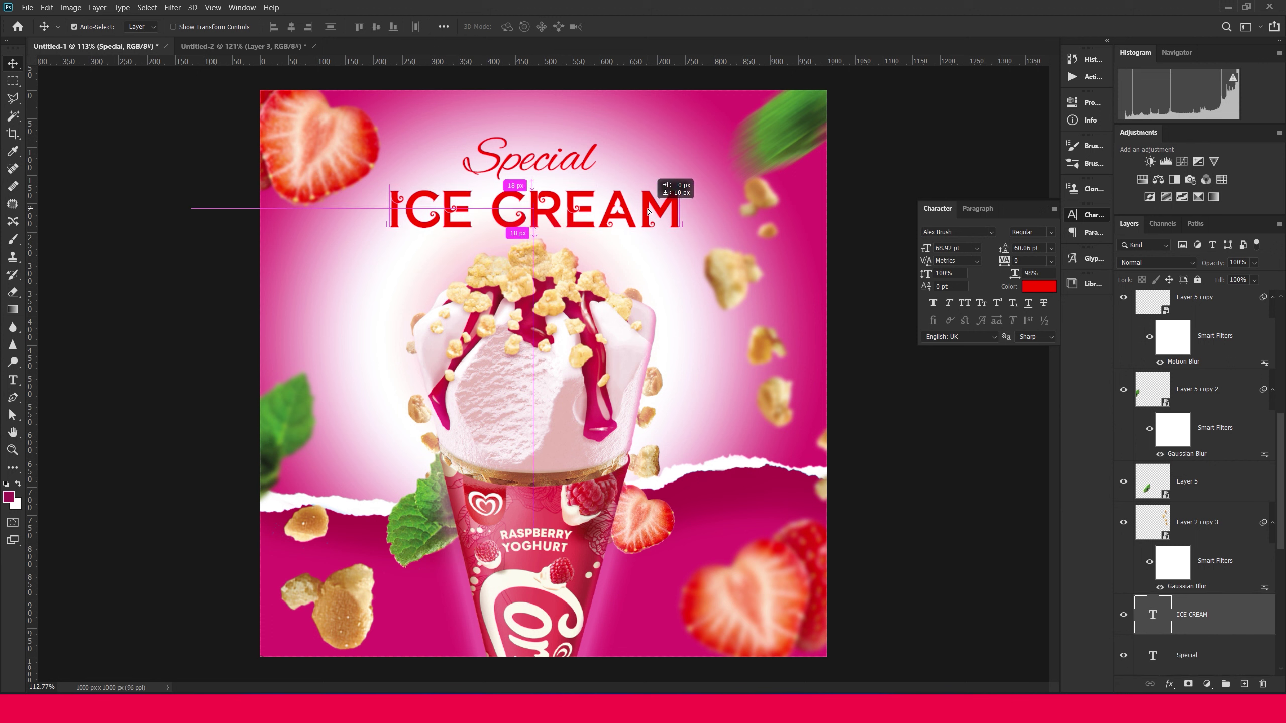
{"action": "left_click", "coordinate": [972, 233]}
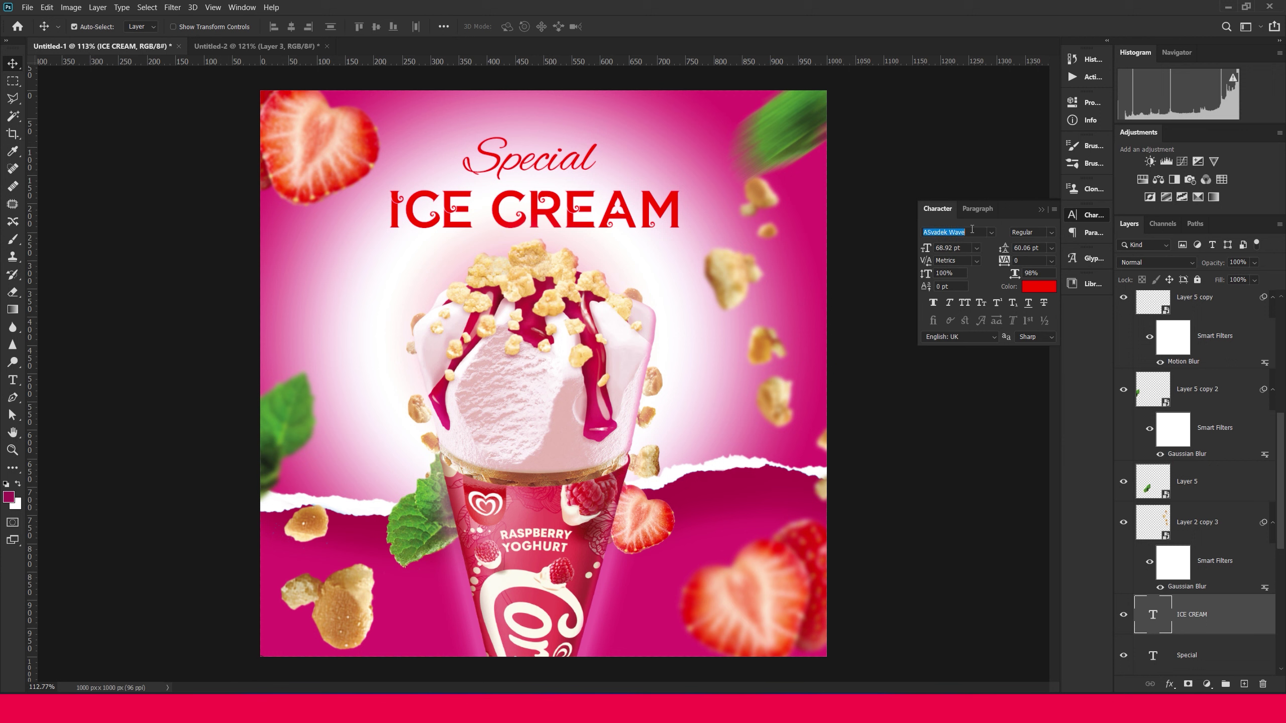
{"action": "left_click", "coordinate": [619, 199]}
{"action": "left_click", "coordinate": [602, 208]}
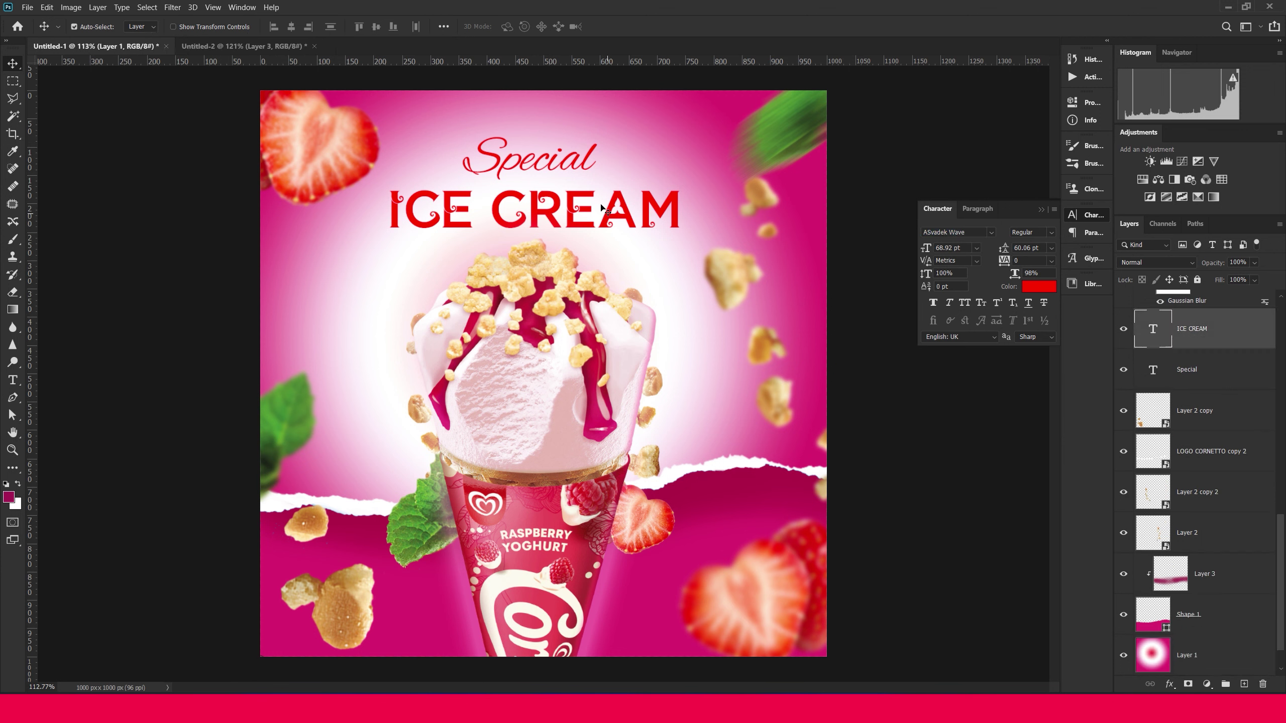
{"action": "left_click_drag", "start_coordinate": [612, 223], "coordinate": [610, 221]}
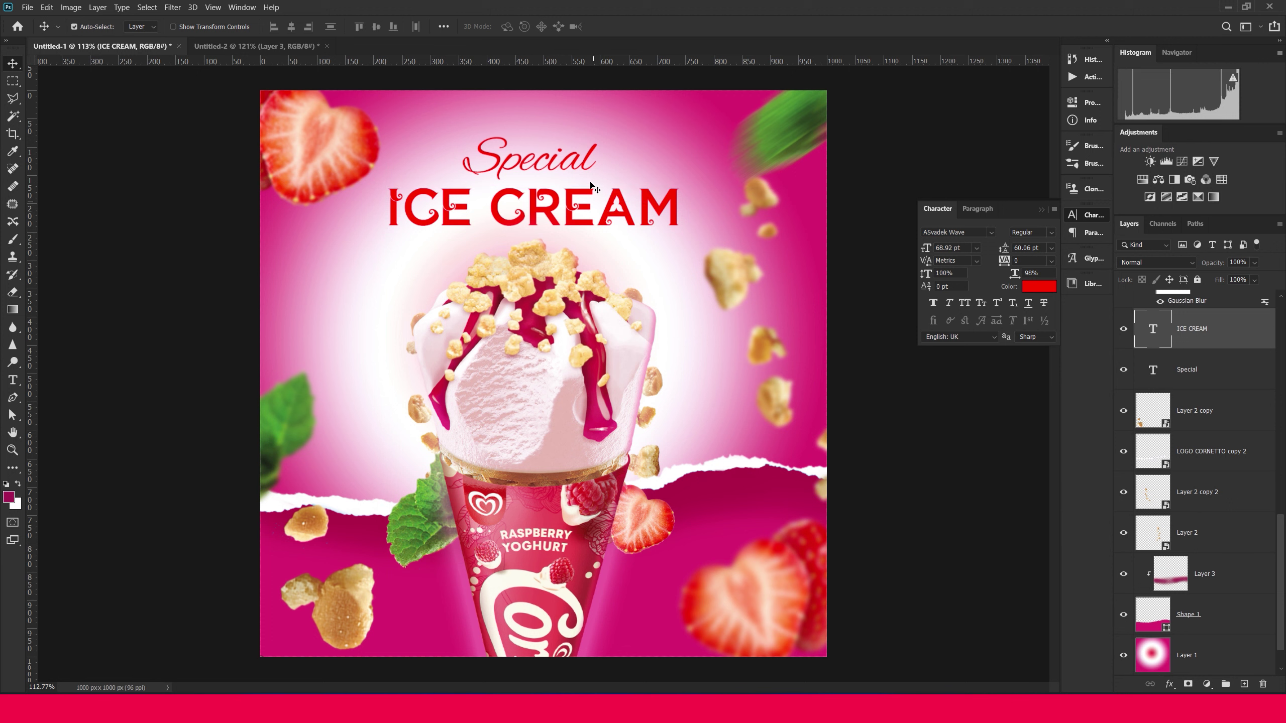
Scale both headline lines to about 107% and centre them horizontally on the canvas
{"action": "left_click", "coordinate": [587, 163], "text": "shift"}
{"action": "key", "text": "ctrl+t"}
{"action": "left_click_drag", "start_coordinate": [590, 152], "coordinate": [590, 143]}
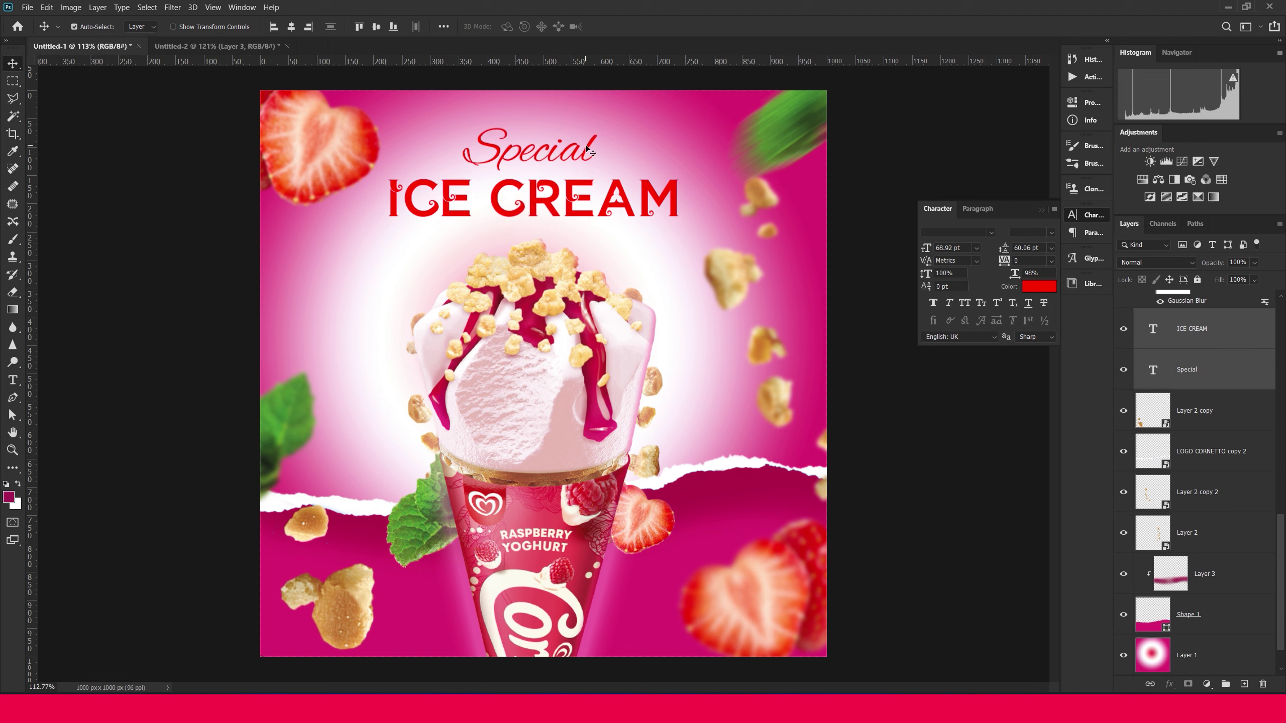
{"action": "left_click_drag", "start_coordinate": [678, 128], "coordinate": [693, 105]}
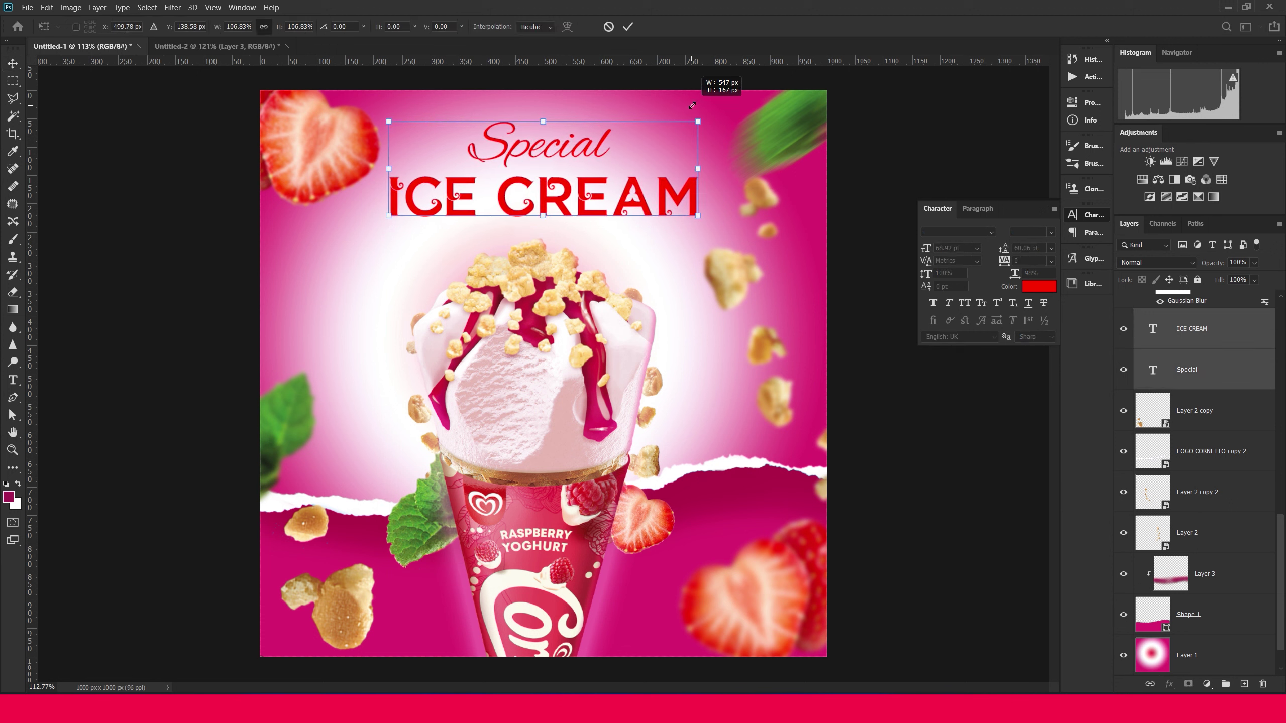
{"action": "key", "text": "Return"}
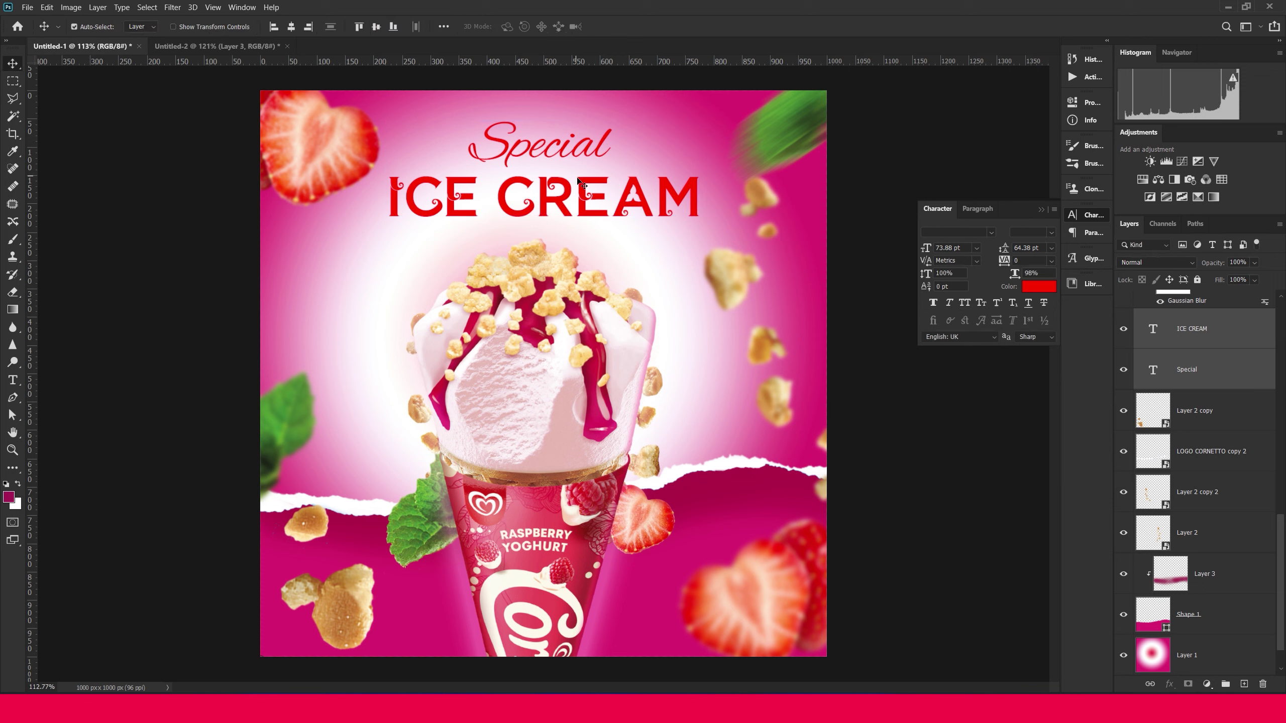
{"action": "key", "text": "ctrl+a"}
{"action": "left_click", "coordinate": [292, 30]}
{"action": "key", "text": "ctrl+d"}
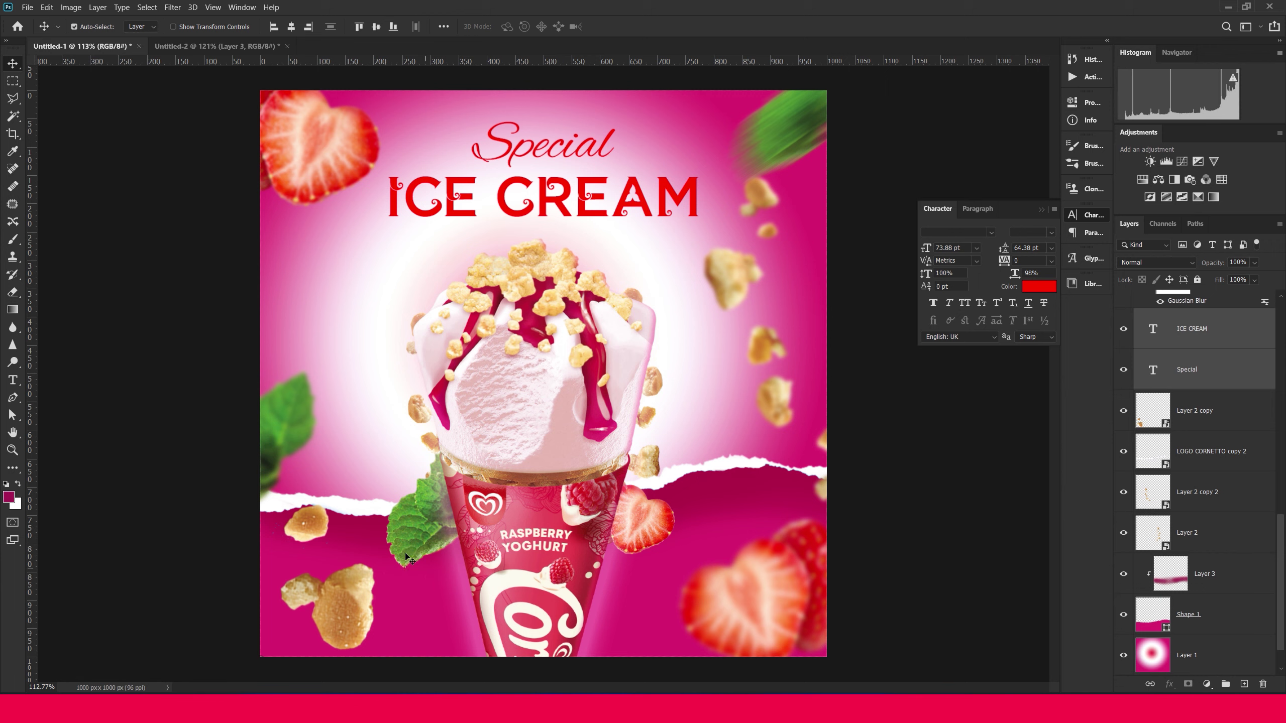
Nudge the mint leaf, move a strawberry down 19 px, and shift a crumb left
{"action": "scroll", "coordinate": [407, 559], "scroll_direction": "up", "scroll_amount": 3, "text": "alt"}
{"action": "left_click_drag", "start_coordinate": [403, 540], "coordinate": [405, 549]}
{"action": "left_click_drag", "start_coordinate": [742, 517], "coordinate": [741, 531]}
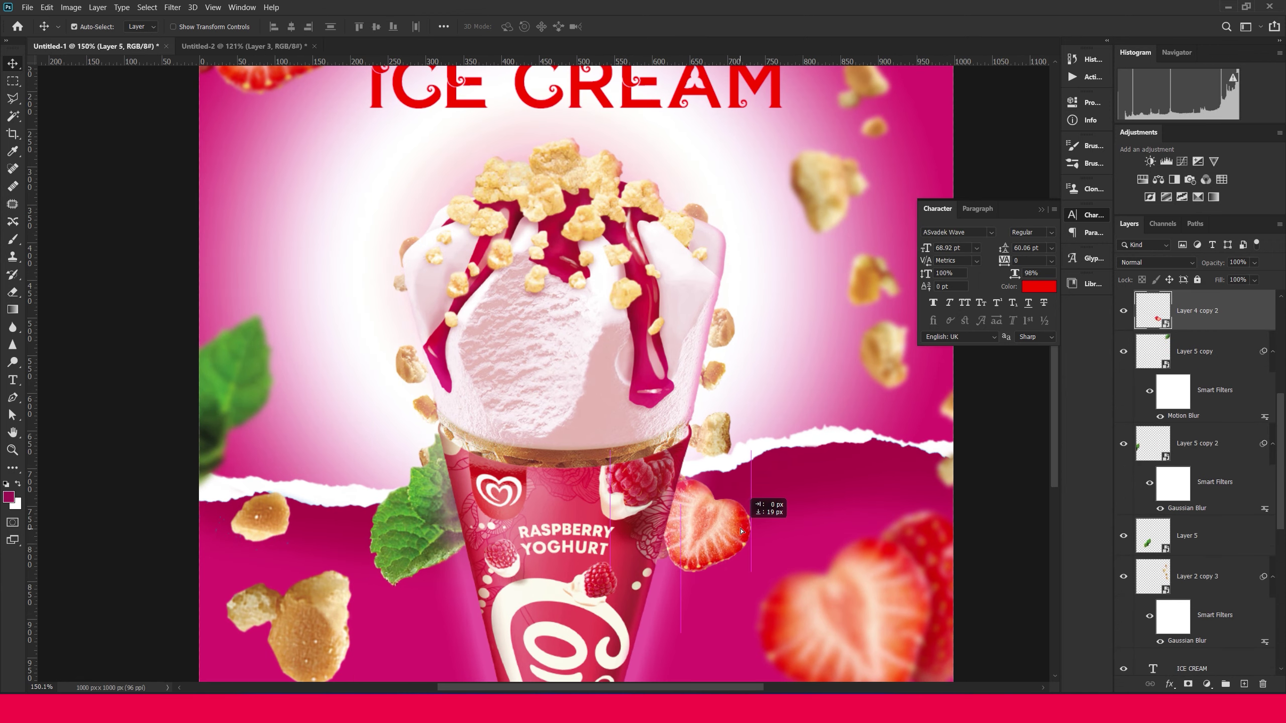
{"action": "left_click_drag", "start_coordinate": [716, 450], "coordinate": [711, 450]}
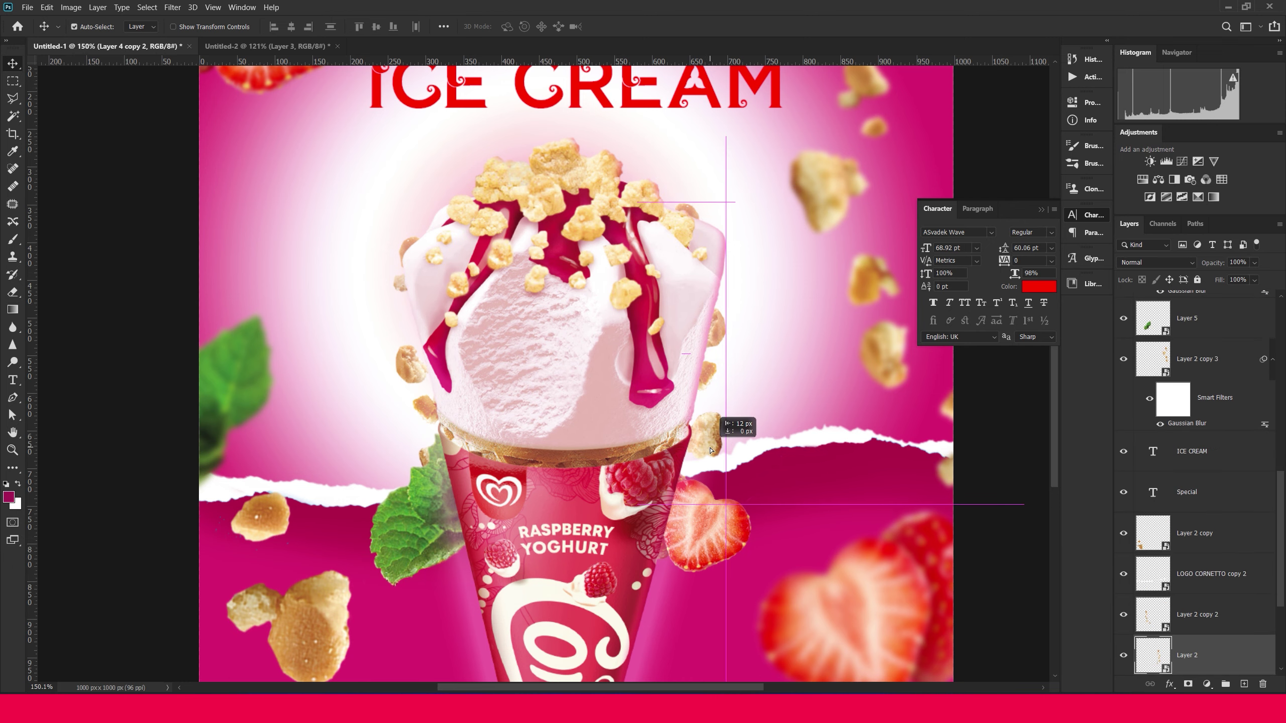
{"action": "scroll", "coordinate": [398, 547], "scroll_direction": "up", "scroll_amount": 3, "text": "alt"}
{"action": "scroll", "coordinate": [398, 546], "scroll_direction": "up", "scroll_amount": 3, "text": "alt"}
{"action": "scroll", "coordinate": [405, 405], "scroll_direction": "down", "scroll_amount": 1}
{"action": "left_click", "coordinate": [410, 310]}
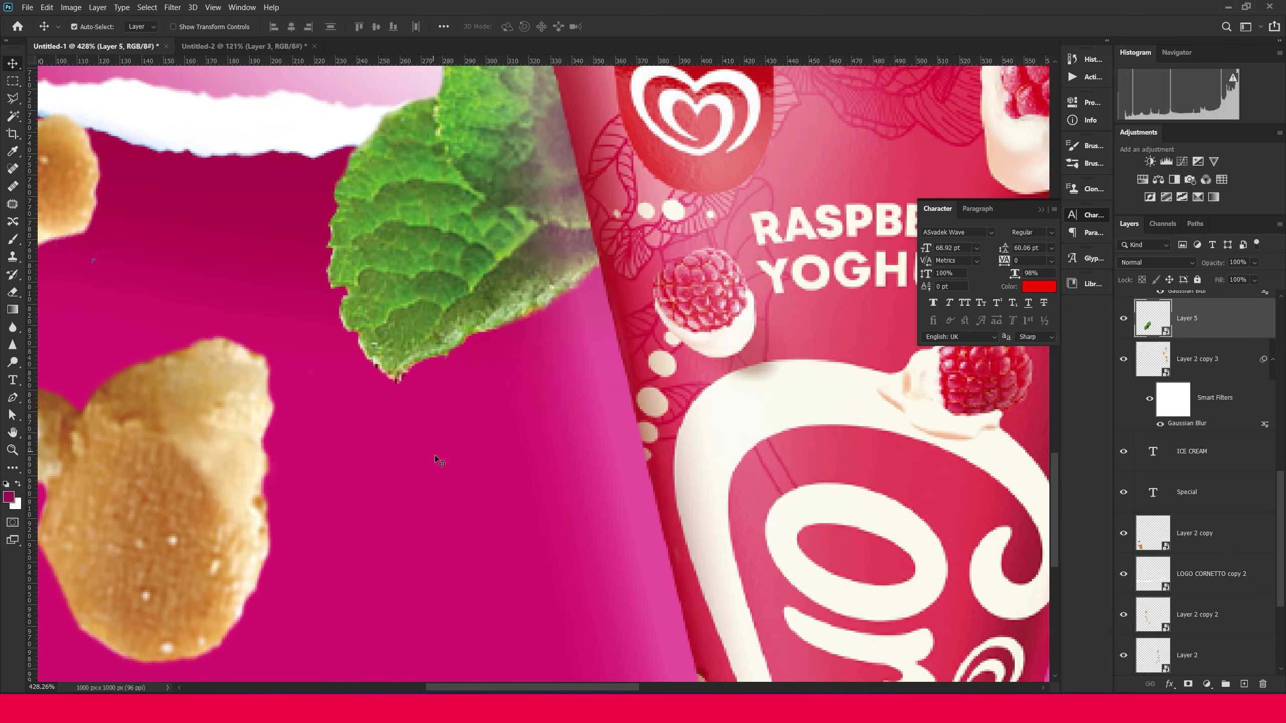
Add a new shadow layer and set the foreground to dark magenta a01a53
{"action": "left_click", "coordinate": [1188, 373]}
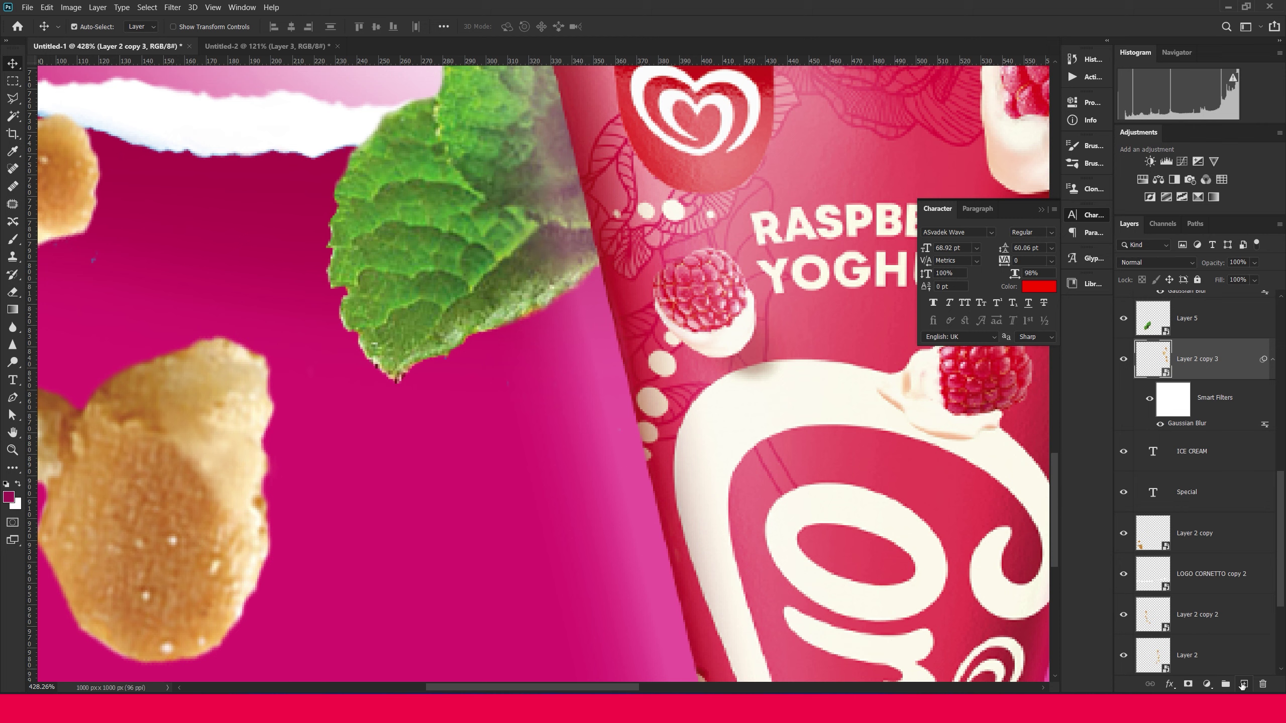
{"action": "left_click", "coordinate": [1241, 684]}
{"action": "key", "text": "b"}
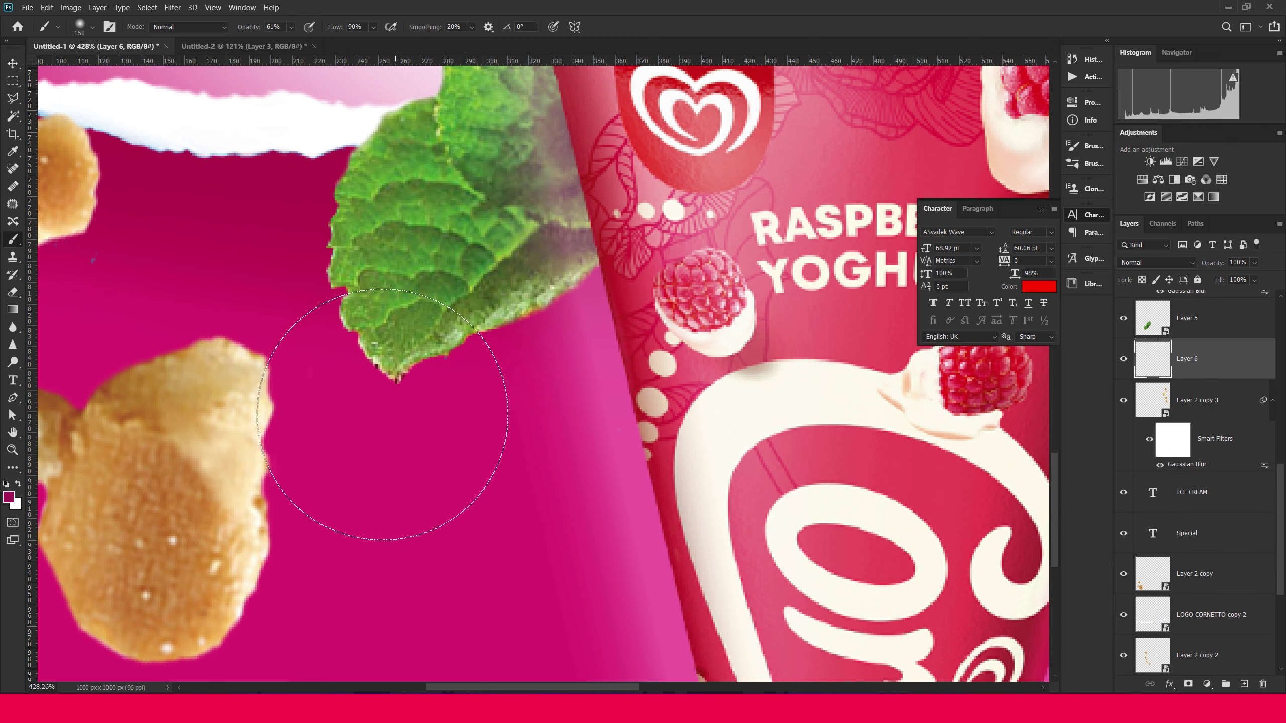
{"action": "left_click", "coordinate": [403, 499], "text": "alt"}
{"action": "left_click", "coordinate": [9, 497]}
{"action": "left_click_drag", "start_coordinate": [811, 416], "coordinate": [806, 451]}
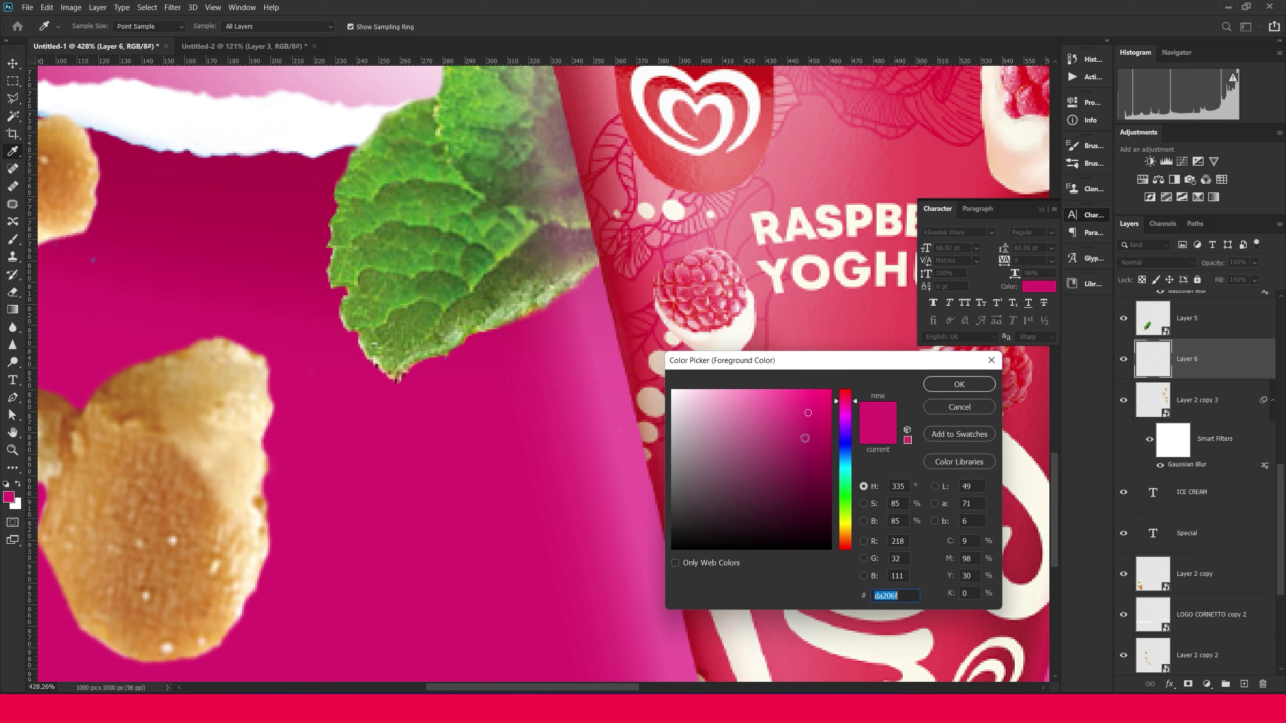
{"action": "left_click", "coordinate": [937, 389]}
Paint a dab at 100% brush opacity and squash it into a tilted ellipse under the leaf
{"action": "left_click", "coordinate": [421, 516]}
{"action": "left_click", "coordinate": [291, 27]}
{"action": "left_click_drag", "start_coordinate": [300, 41], "coordinate": [362, 47]}
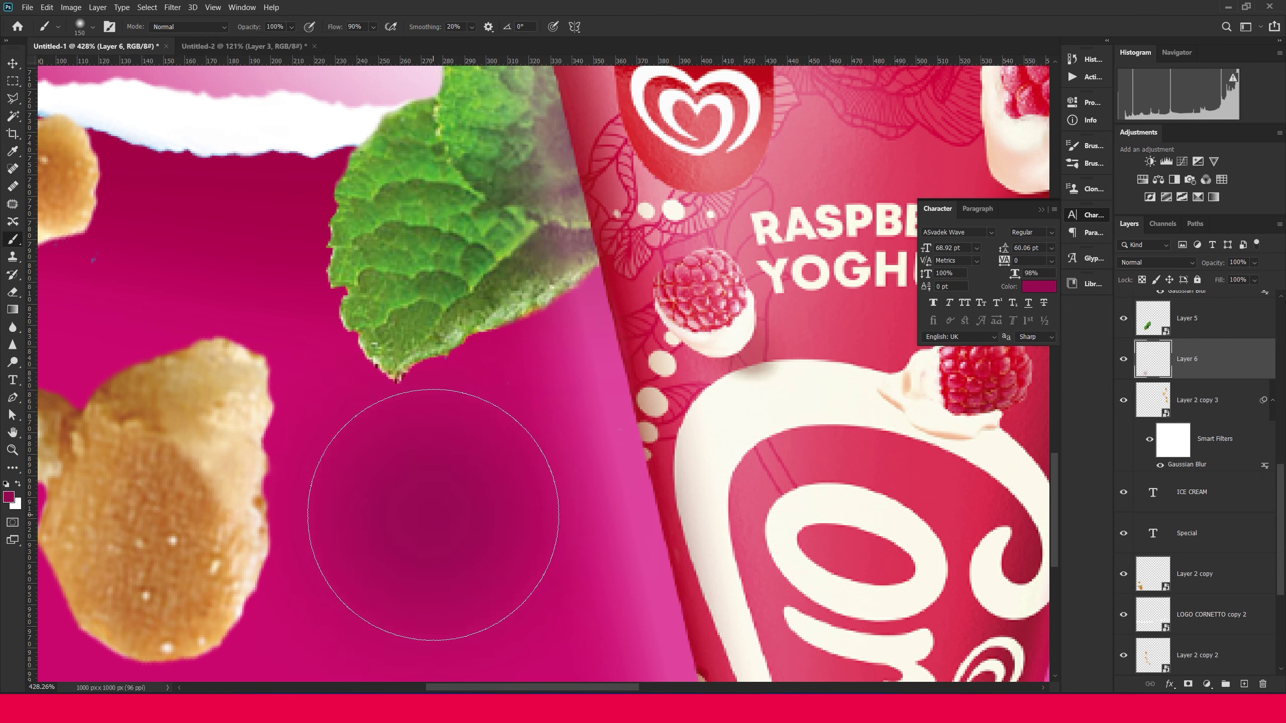
{"action": "left_click", "coordinate": [432, 513]}
{"action": "key", "text": "ctrl+t"}
{"action": "mouse_move", "coordinate": [428, 254]}
{"action": "left_mouse_down"}
{"action": "mouse_move", "coordinate": [470, 428]}
{"action": "mouse_move", "coordinate": [494, 344]}
{"action": "left_mouse_up"}
{"action": "left_click_drag", "start_coordinate": [719, 421], "coordinate": [700, 340]}
{"action": "key", "text": "Return"}
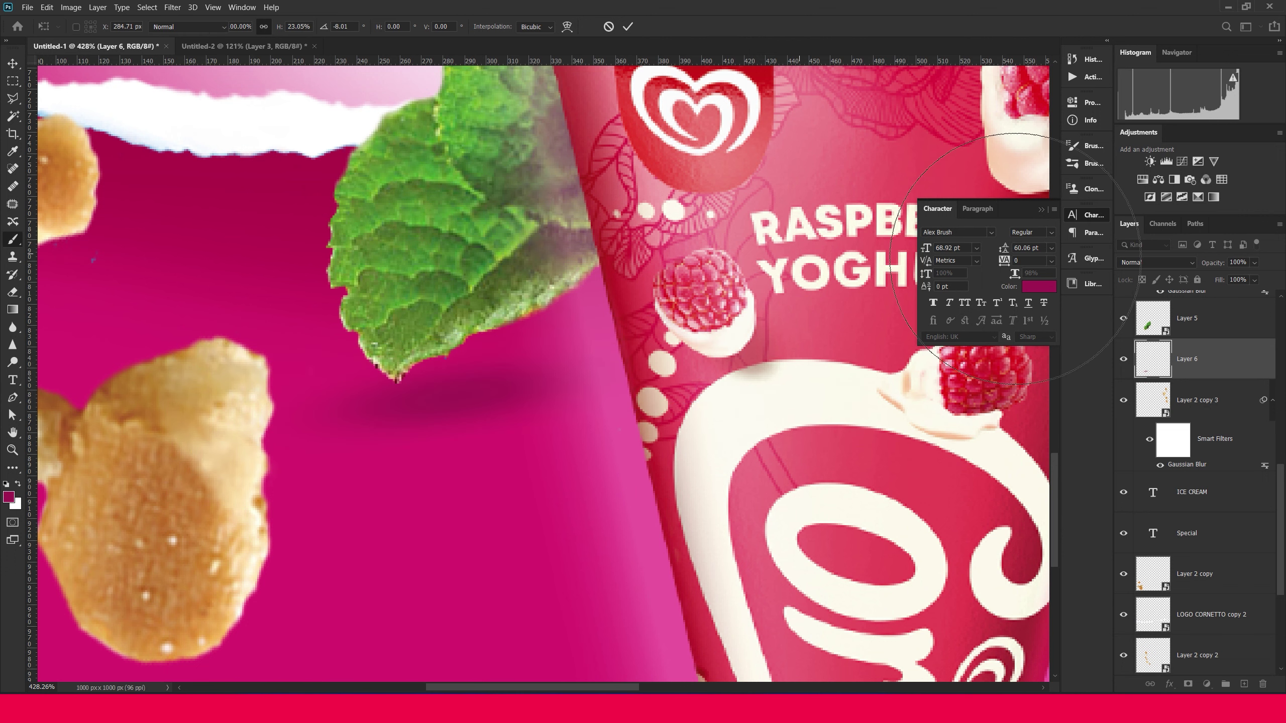
Set the shadow layer to Multiply at about 60% opacity
{"action": "left_click", "coordinate": [1135, 263]}
{"action": "left_click", "coordinate": [1136, 311]}
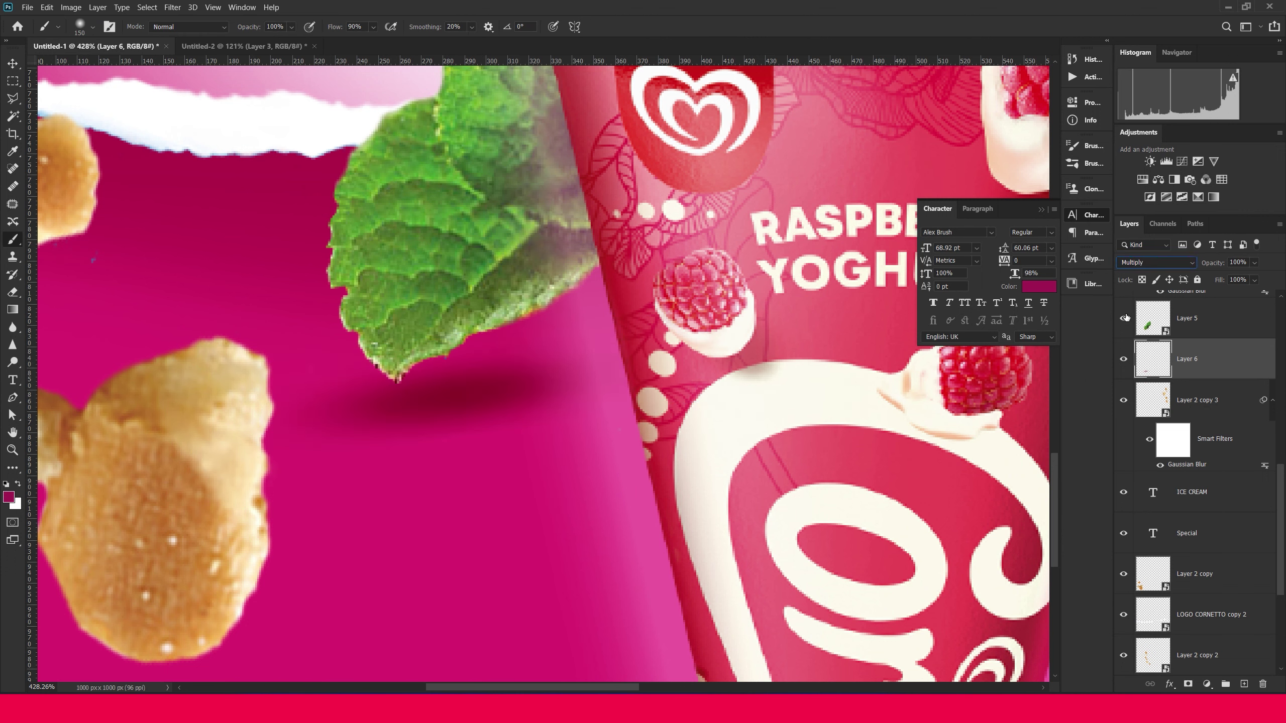
{"action": "left_click_drag", "start_coordinate": [1256, 262], "coordinate": [1232, 278]}
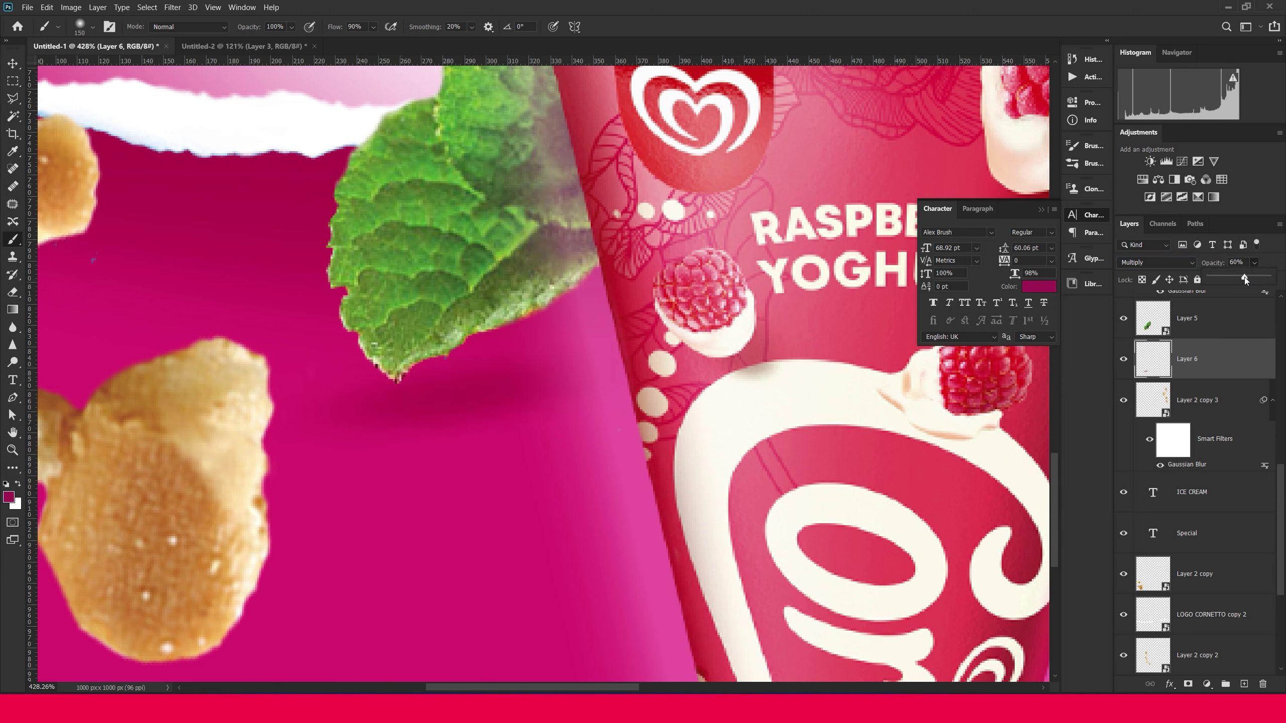
{"action": "key", "text": "v"}
{"action": "scroll", "coordinate": [484, 410], "scroll_direction": "down", "scroll_amount": 2}
{"action": "scroll", "coordinate": [484, 415], "scroll_direction": "down", "scroll_amount": 3}
{"action": "scroll", "coordinate": [485, 419], "scroll_direction": "up", "scroll_amount": 2}
Lower the leaf shadow layer's fill to 68%
{"action": "left_click_drag", "start_coordinate": [1254, 281], "coordinate": [1258, 295]}
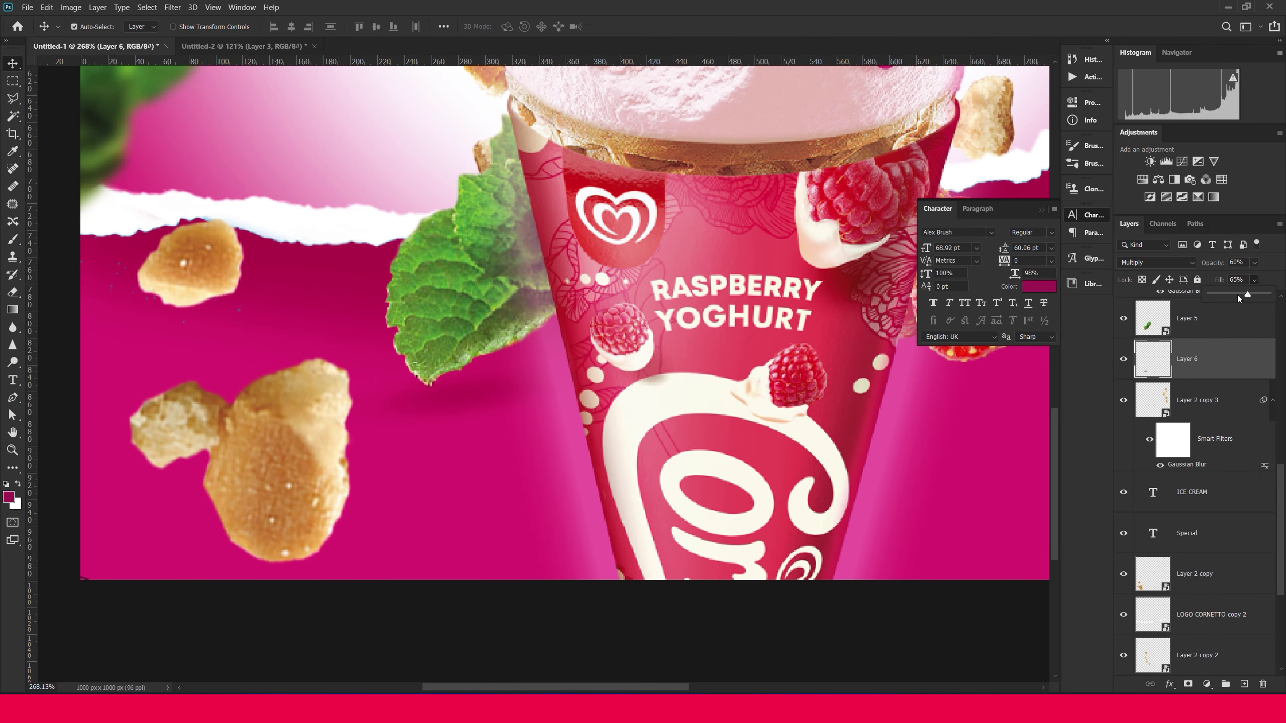
{"action": "left_click_drag", "start_coordinate": [1248, 294], "coordinate": [1250, 294]}
{"action": "scroll", "coordinate": [466, 411], "scroll_direction": "down", "scroll_amount": 3}
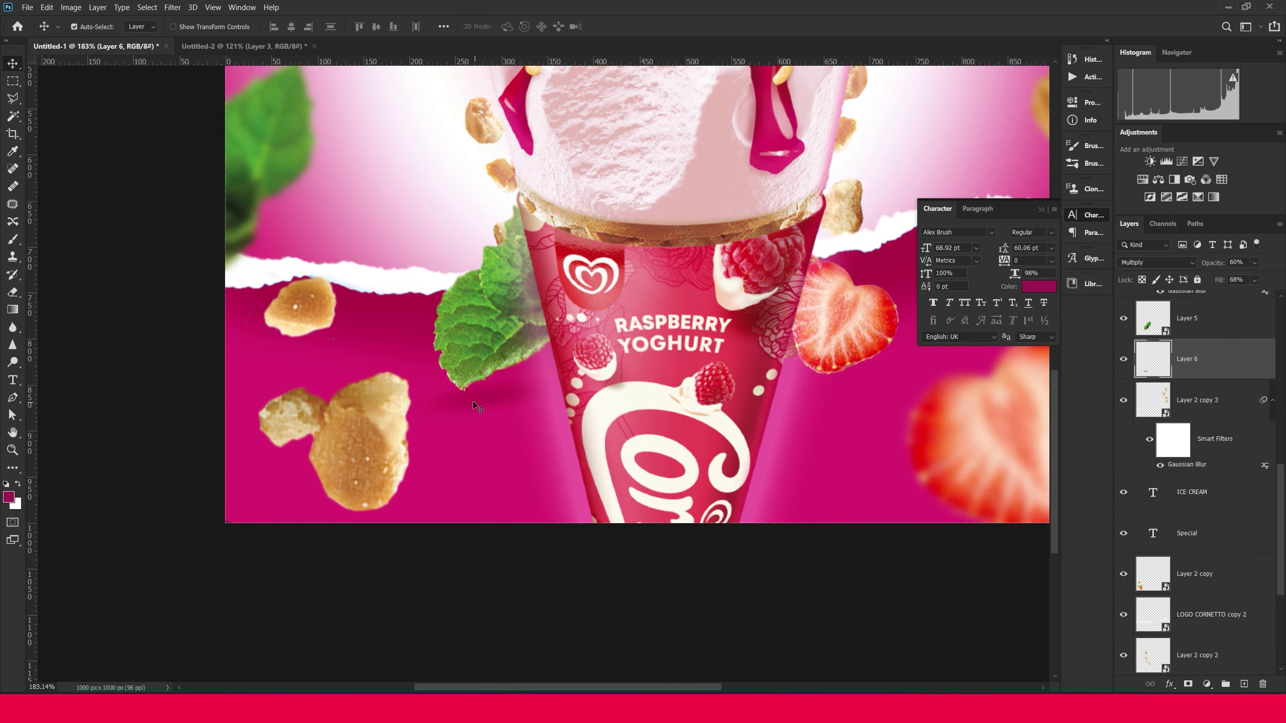
Place a copy of the shadow beside the cone, rotated about 17°
{"action": "left_click_drag", "start_coordinate": [467, 408], "coordinate": [844, 382]}
{"action": "key", "text": "ctrl+t"}
{"action": "left_click_drag", "start_coordinate": [970, 388], "coordinate": [962, 423]}
{"action": "double_click", "coordinate": [864, 387]}
{"action": "left_click", "coordinate": [1079, 217]}
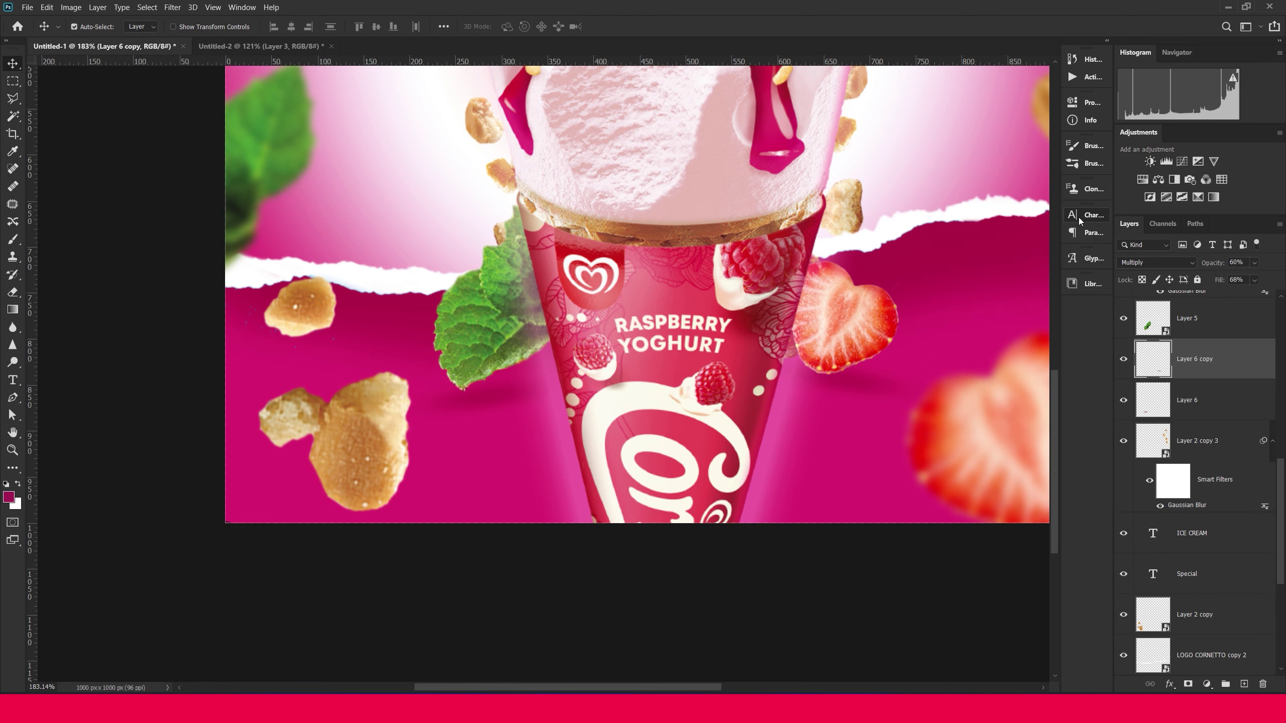
Pan and zoom out to view the full Special ICE CREAM title
{"action": "left_click_drag", "start_coordinate": [875, 384], "coordinate": [655, 497]}
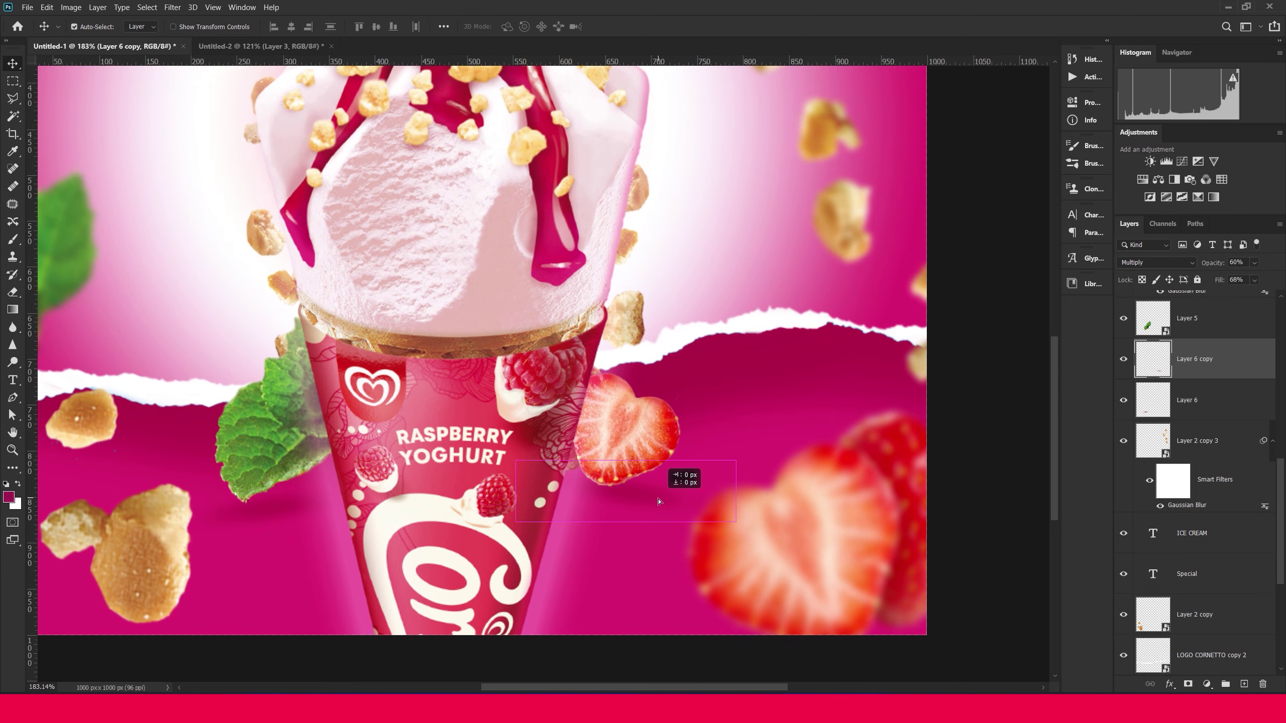
{"action": "scroll", "coordinate": [655, 496], "scroll_direction": "down", "scroll_amount": 1}
{"action": "left_click_drag", "start_coordinate": [632, 356], "coordinate": [657, 453]}
{"action": "scroll", "coordinate": [657, 453], "scroll_direction": "down", "scroll_amount": 1}
{"action": "scroll", "coordinate": [657, 453], "scroll_direction": "down", "scroll_amount": 1}
{"action": "left_click_drag", "start_coordinate": [510, 179], "coordinate": [507, 223]}
{"action": "scroll", "coordinate": [507, 223], "scroll_direction": "up", "scroll_amount": 2}
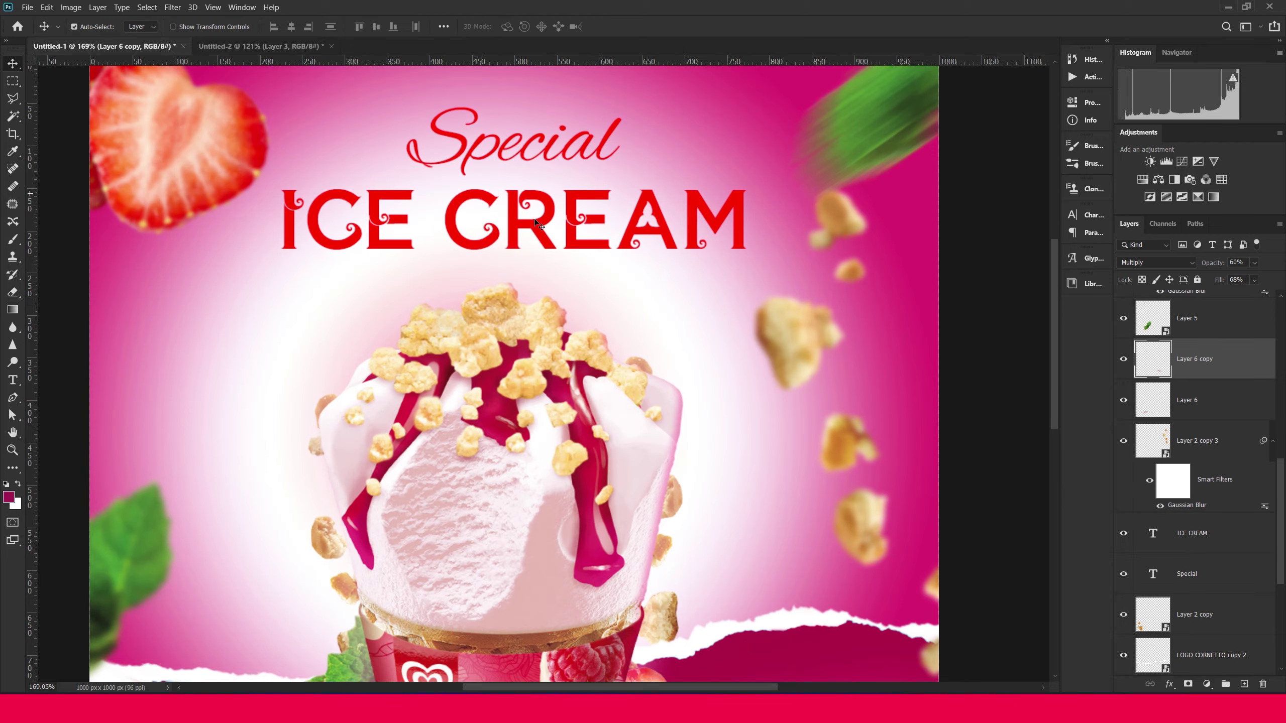
Stretch the ICE CREAM text to about 122% height and nudge it roughly 18 px higher
{"action": "left_click", "coordinate": [541, 233]}
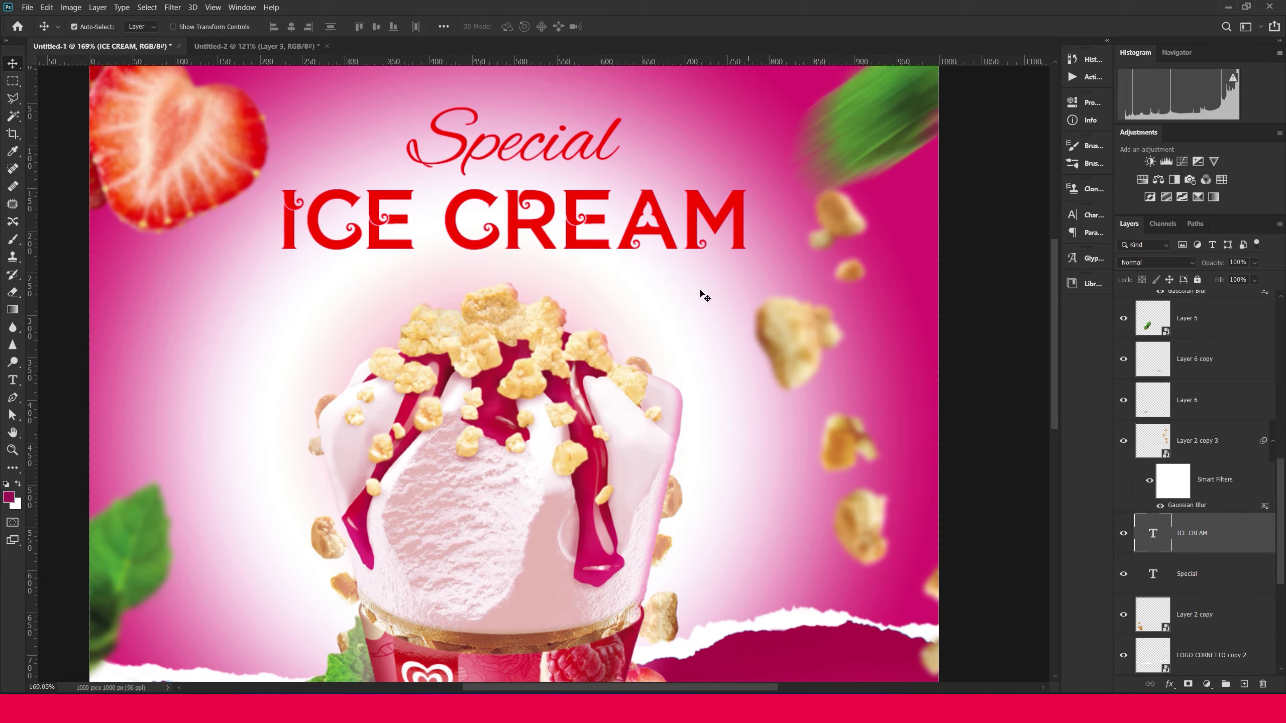
{"action": "key", "text": "ctrl+t"}
{"action": "left_click_drag", "start_coordinate": [513, 299], "coordinate": [517, 334]}
{"action": "key", "text": "Return"}
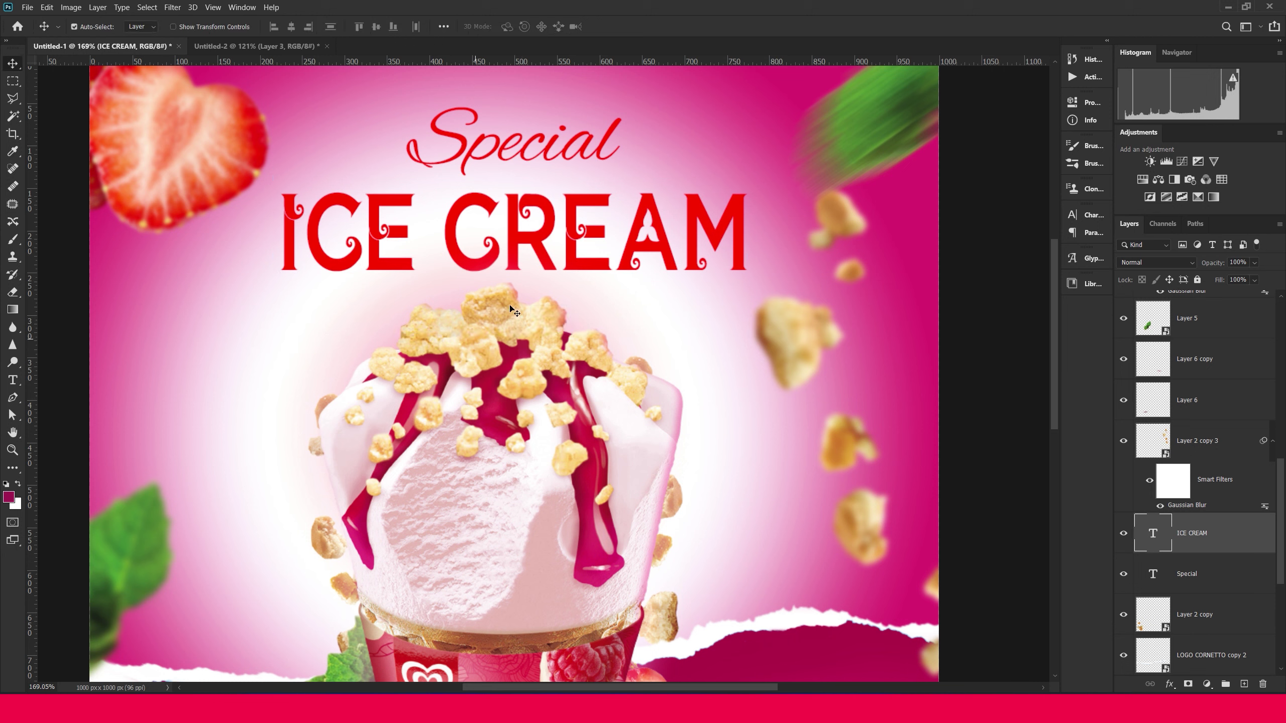
{"action": "left_click_drag", "start_coordinate": [570, 260], "coordinate": [569, 254]}
{"action": "left_click", "coordinate": [1170, 685]}
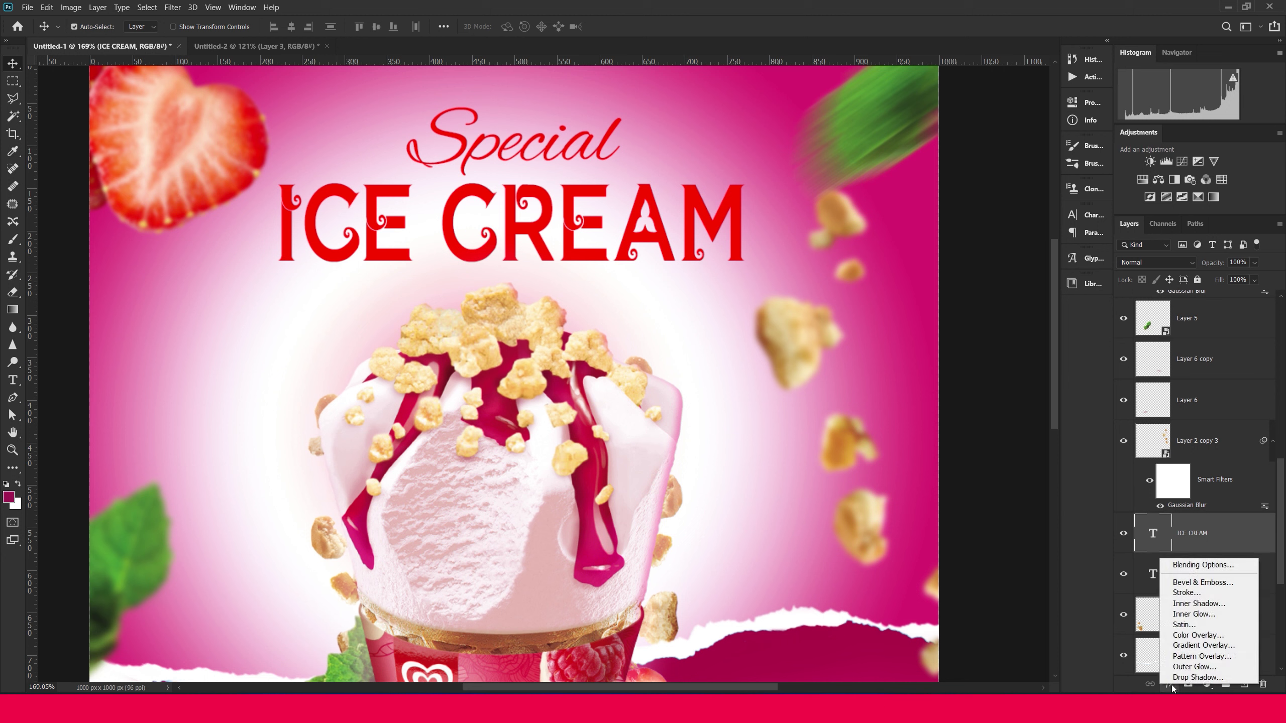
Open the ICE CREAM style presets and try the leopard fur, copper and teal styles
{"action": "left_click", "coordinate": [1184, 563]}
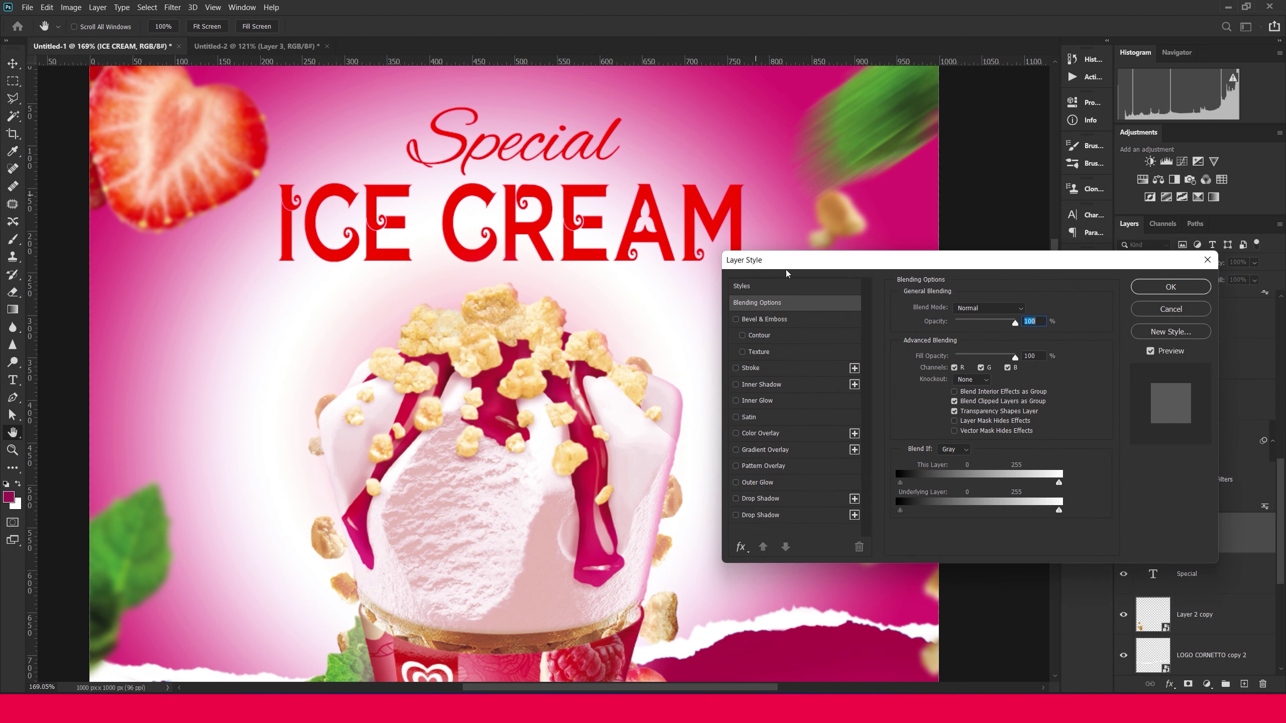
{"action": "left_click", "coordinate": [768, 287]}
{"action": "left_click", "coordinate": [899, 312]}
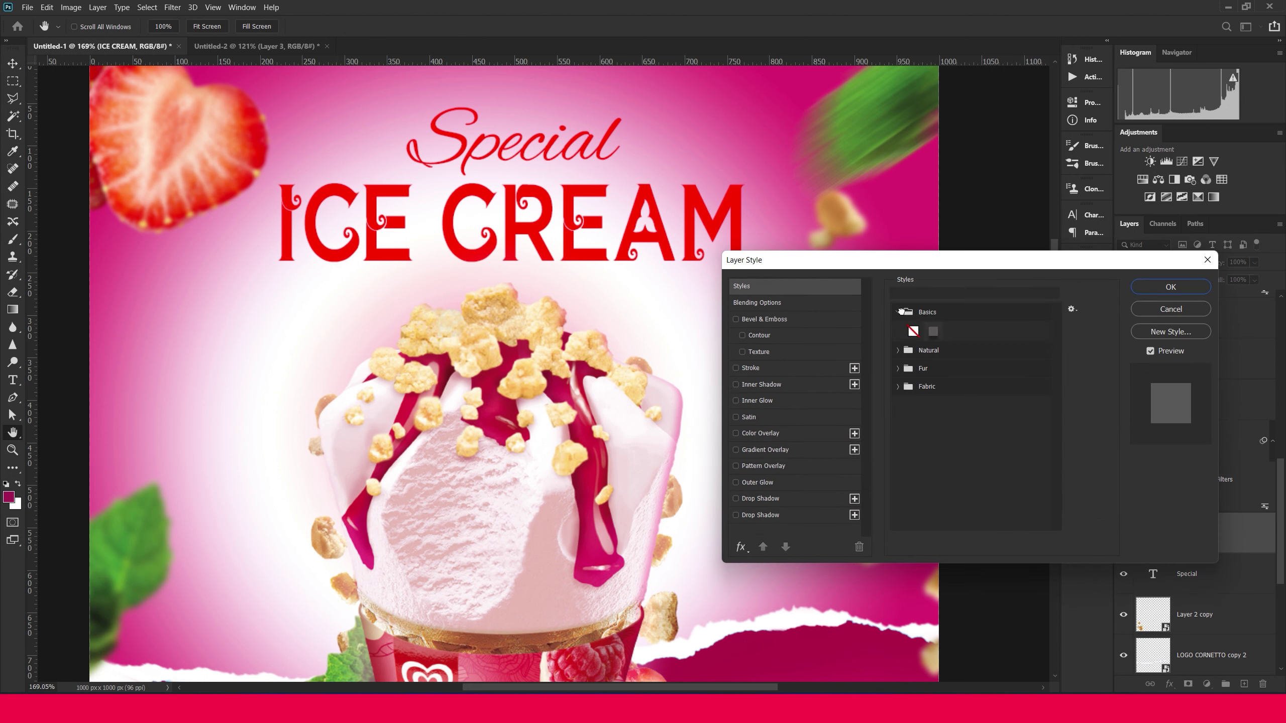
{"action": "left_click", "coordinate": [899, 351]}
{"action": "left_click", "coordinate": [901, 411]}
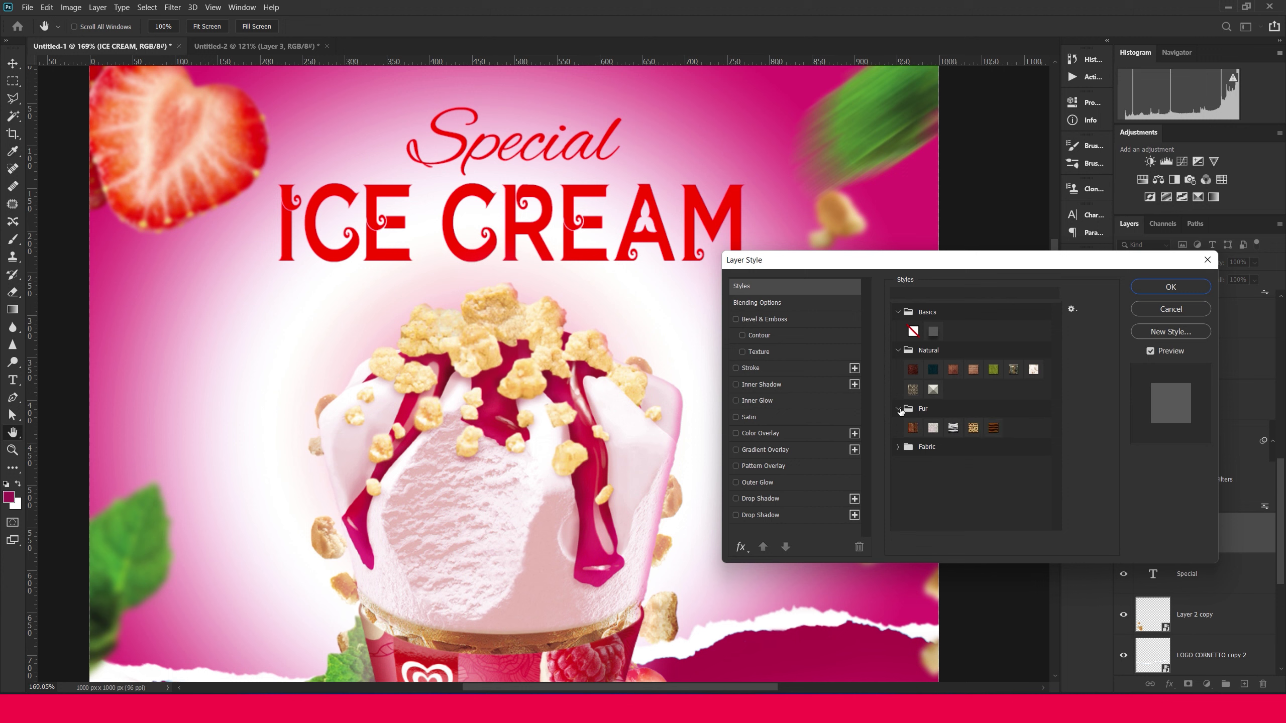
{"action": "left_click", "coordinate": [899, 447]}
{"action": "left_click", "coordinate": [973, 430]}
{"action": "left_click", "coordinate": [954, 370]}
{"action": "left_click", "coordinate": [933, 369]}
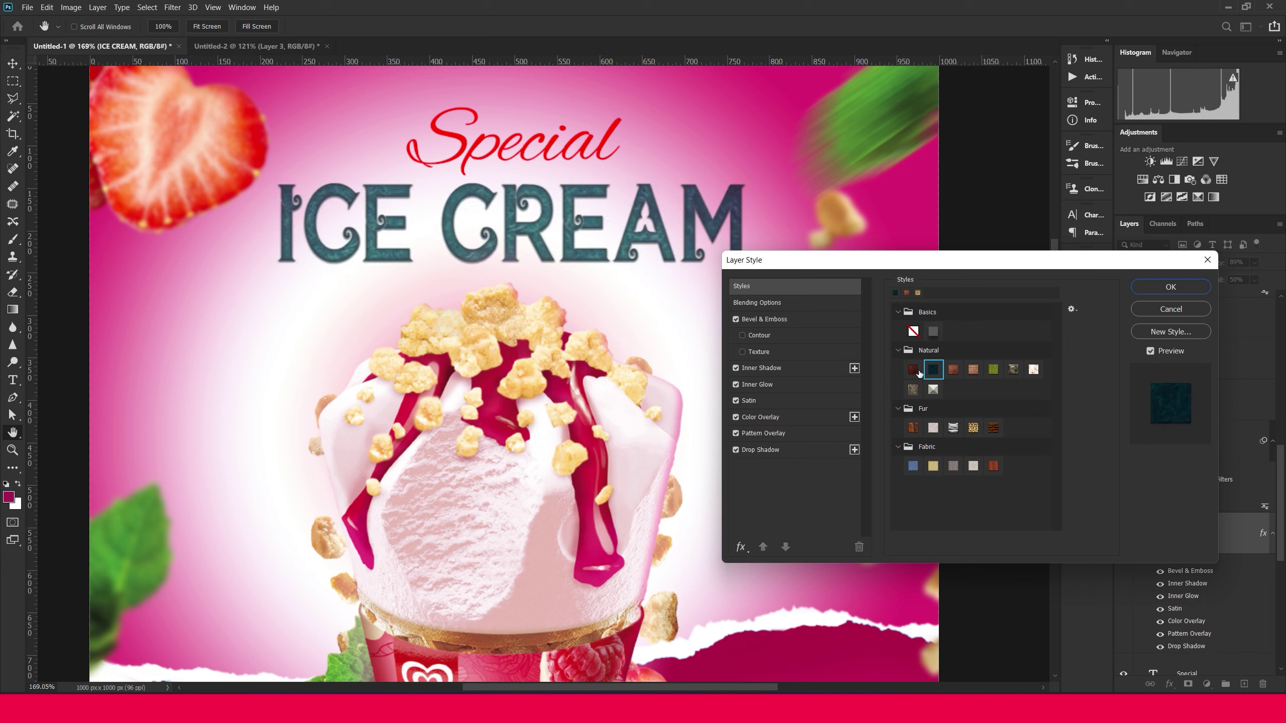
Compare the dark red, zebra, stone and brown styles, then settle on the green moss preset
{"action": "left_click", "coordinate": [916, 372]}
{"action": "left_click", "coordinate": [926, 373]}
{"action": "left_click", "coordinate": [972, 429]}
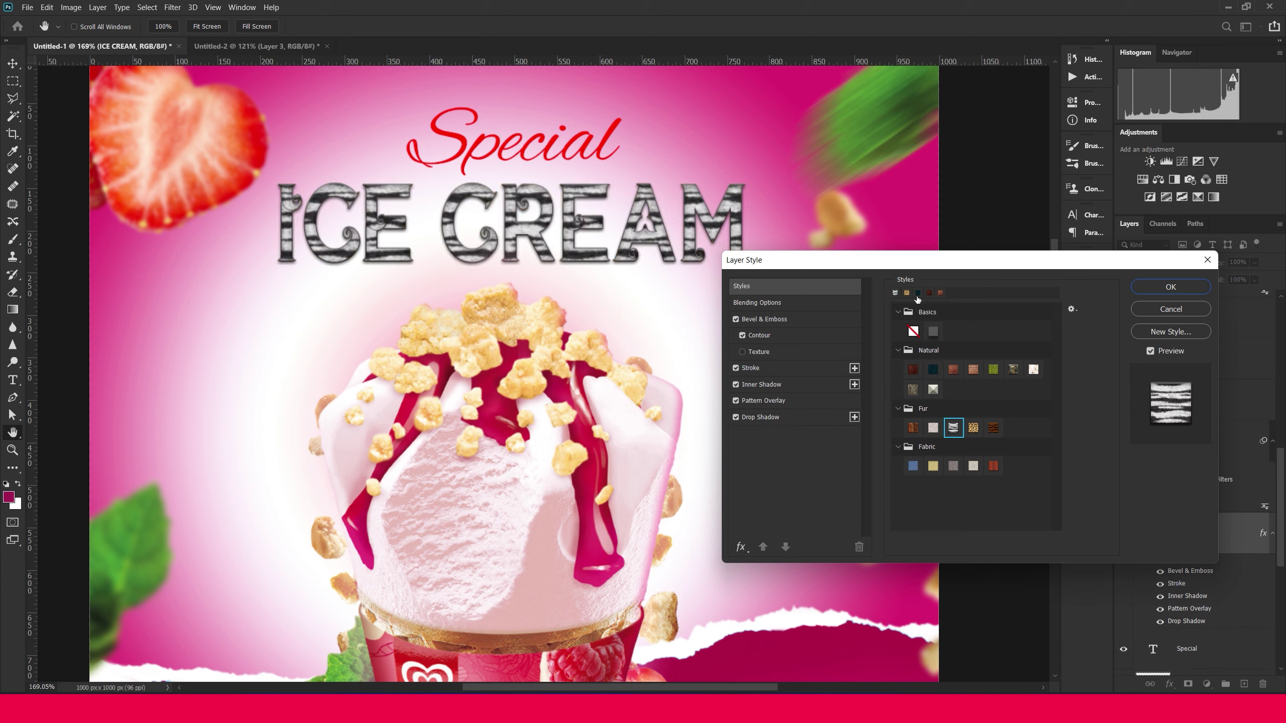
{"action": "left_click", "coordinate": [933, 389]}
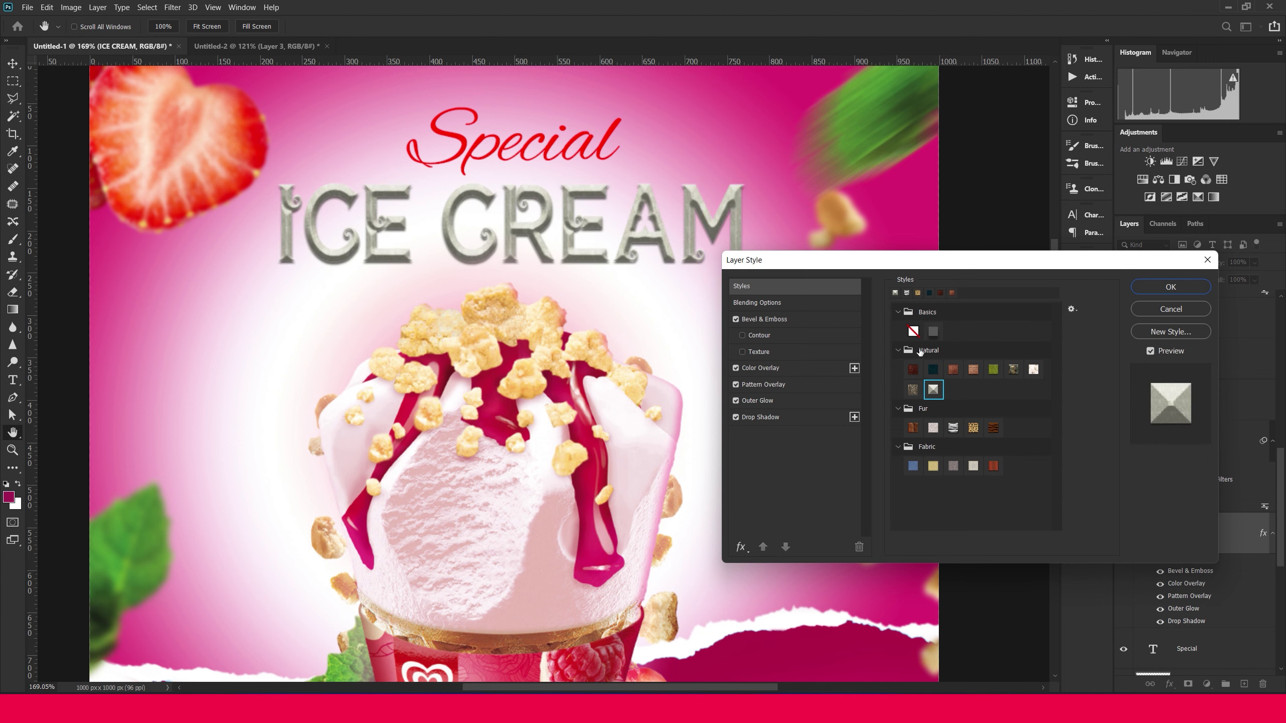
{"action": "left_click", "coordinate": [917, 292]}
{"action": "left_click", "coordinate": [939, 293]}
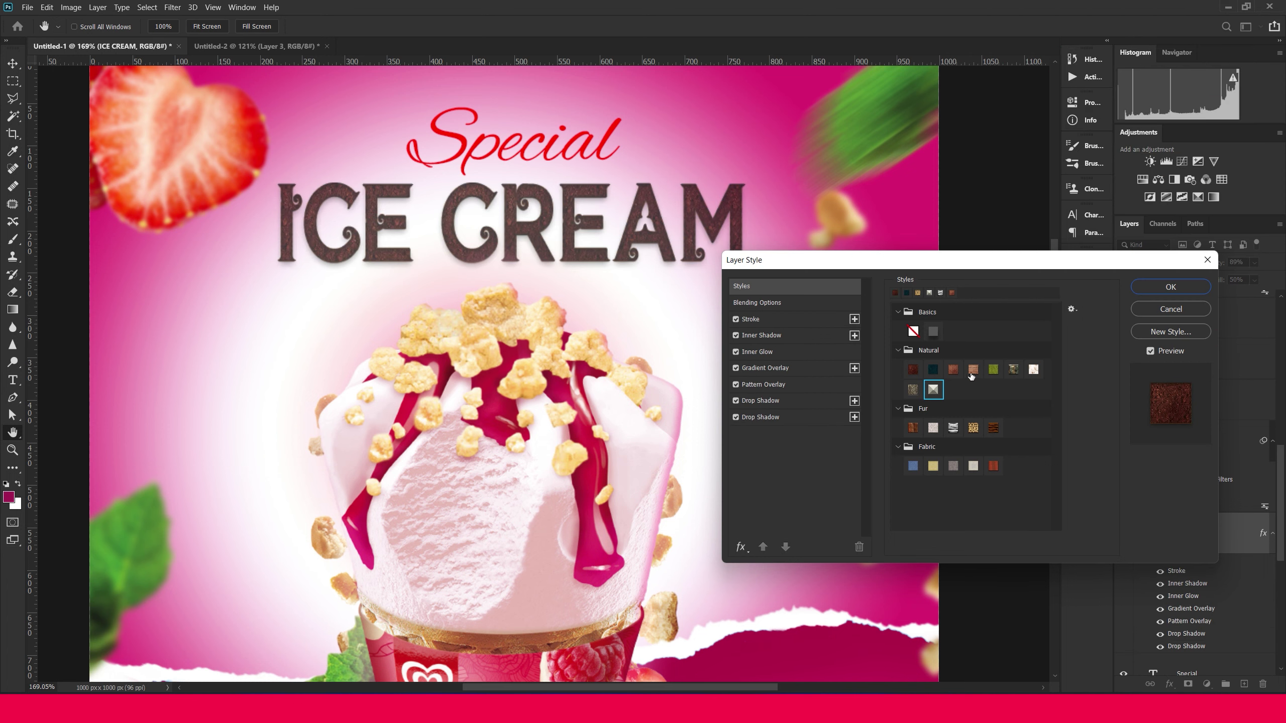
{"action": "left_click", "coordinate": [973, 369]}
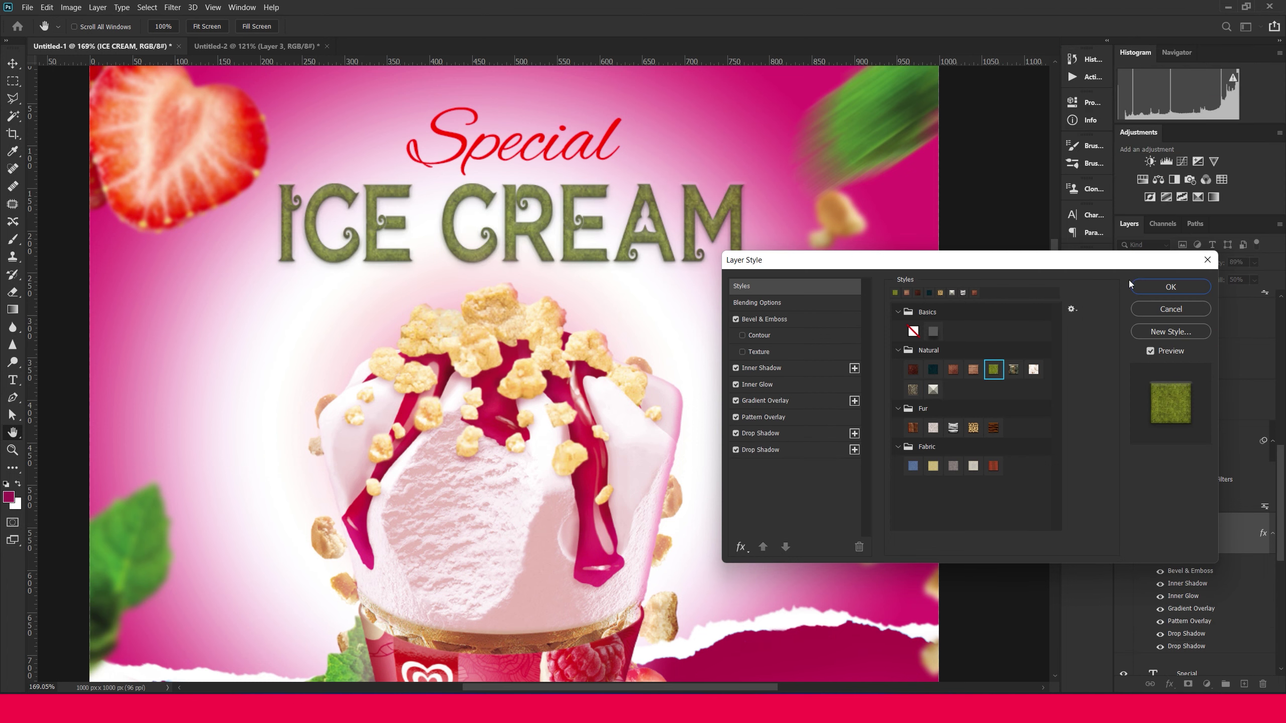
{"action": "left_click", "coordinate": [790, 306]}
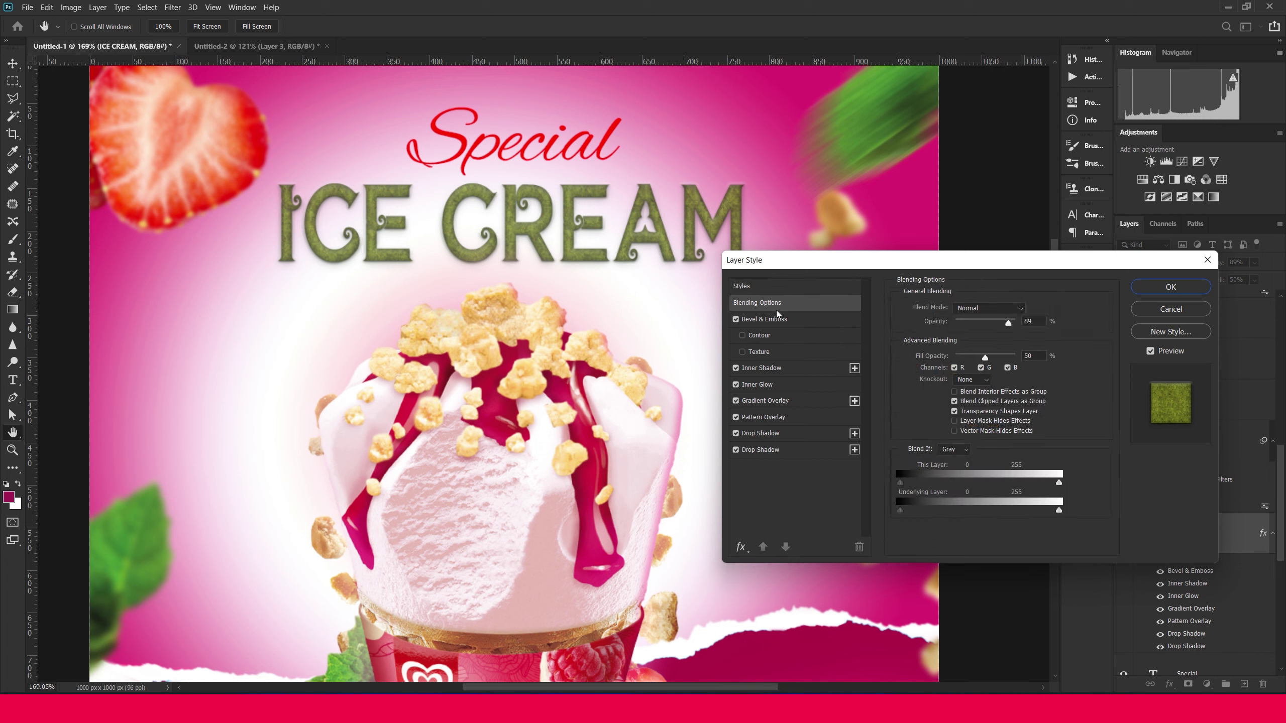
Change the ICE CREAM inner shadow colour to red
{"action": "left_click", "coordinate": [785, 371]}
{"action": "left_click", "coordinate": [1027, 310]}
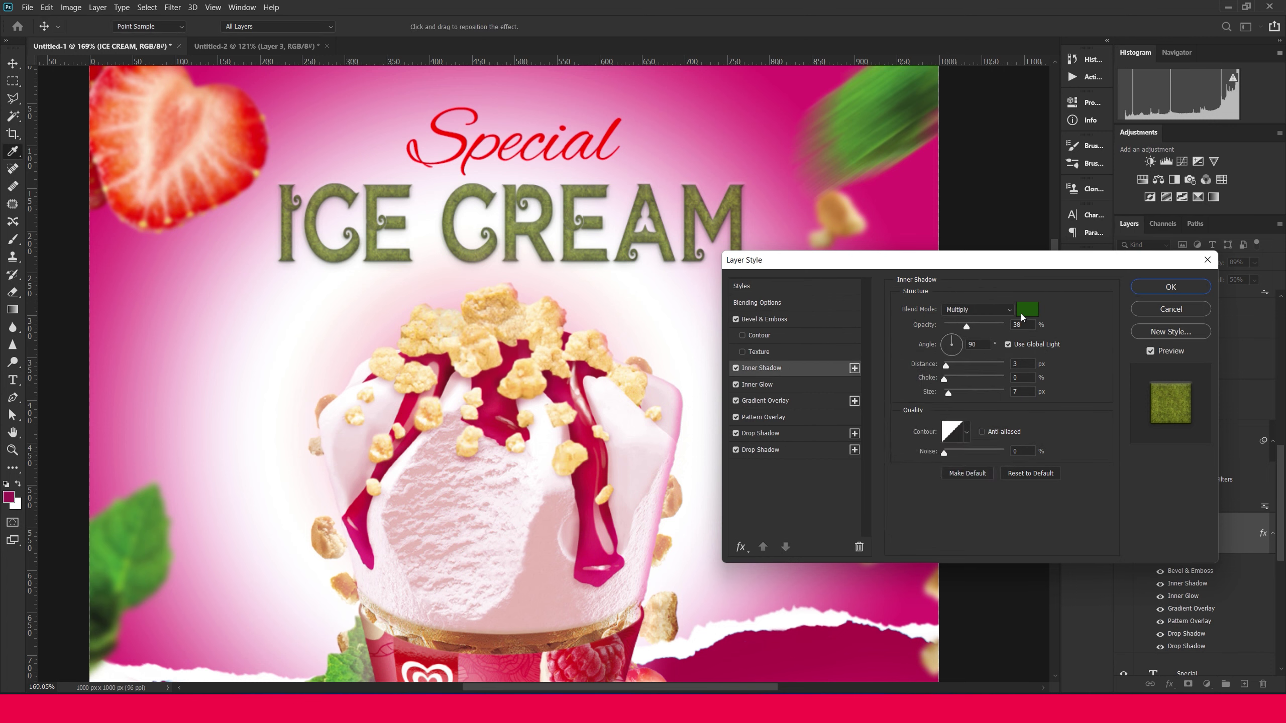
{"action": "left_click", "coordinate": [458, 142]}
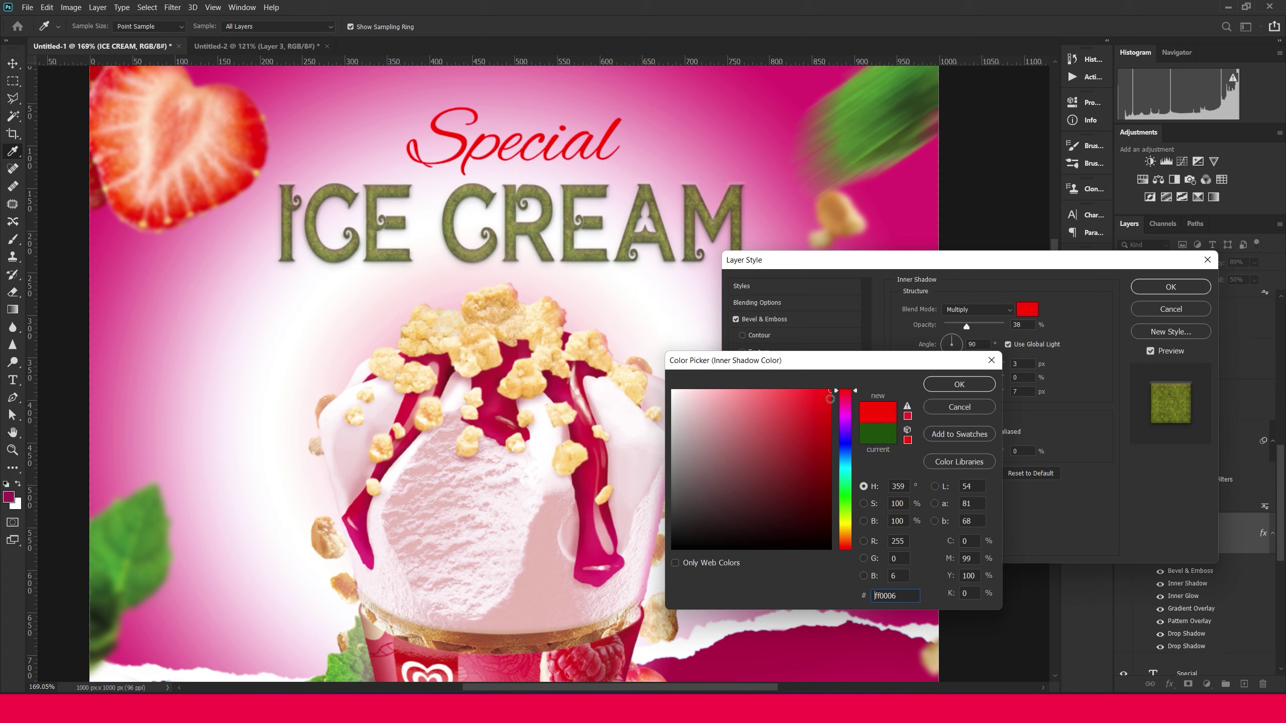
{"action": "key", "text": "Return"}
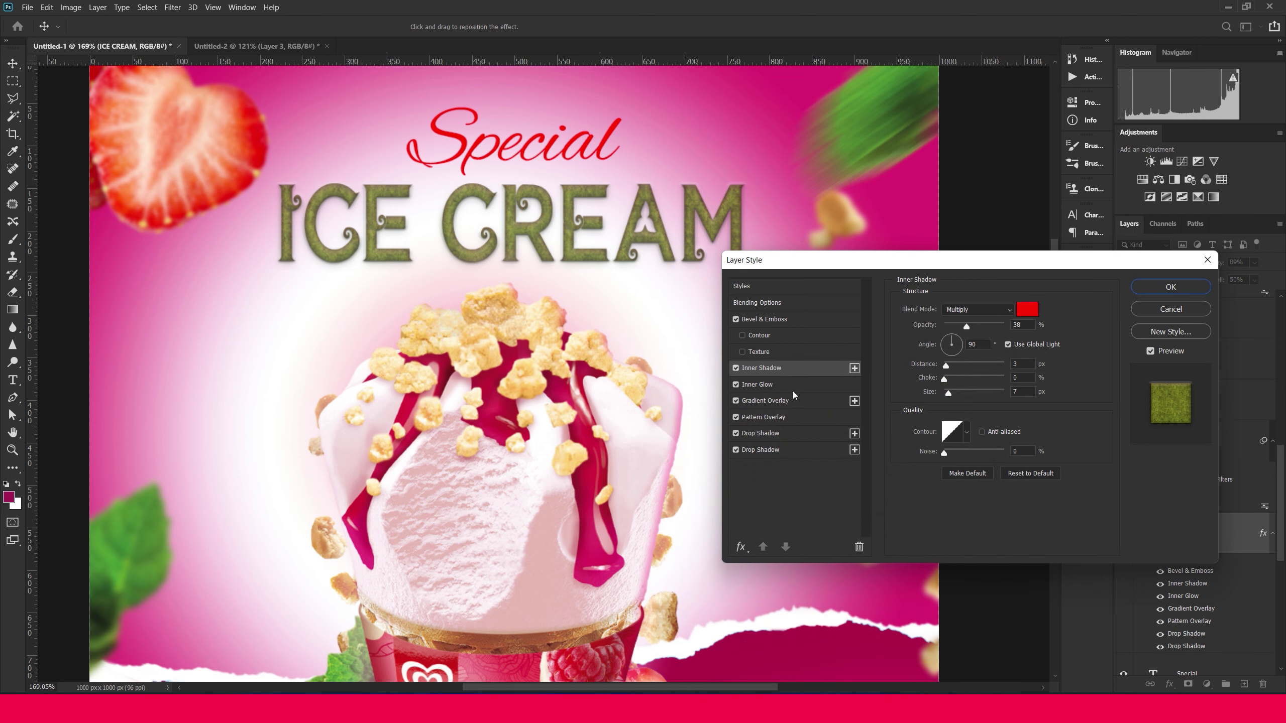
Set the gradient overlay to the pink-to-white Foreground to Background preset from Basics
{"action": "left_click", "coordinate": [793, 390]}
{"action": "left_click", "coordinate": [776, 402]}
{"action": "left_click", "coordinate": [948, 338]}
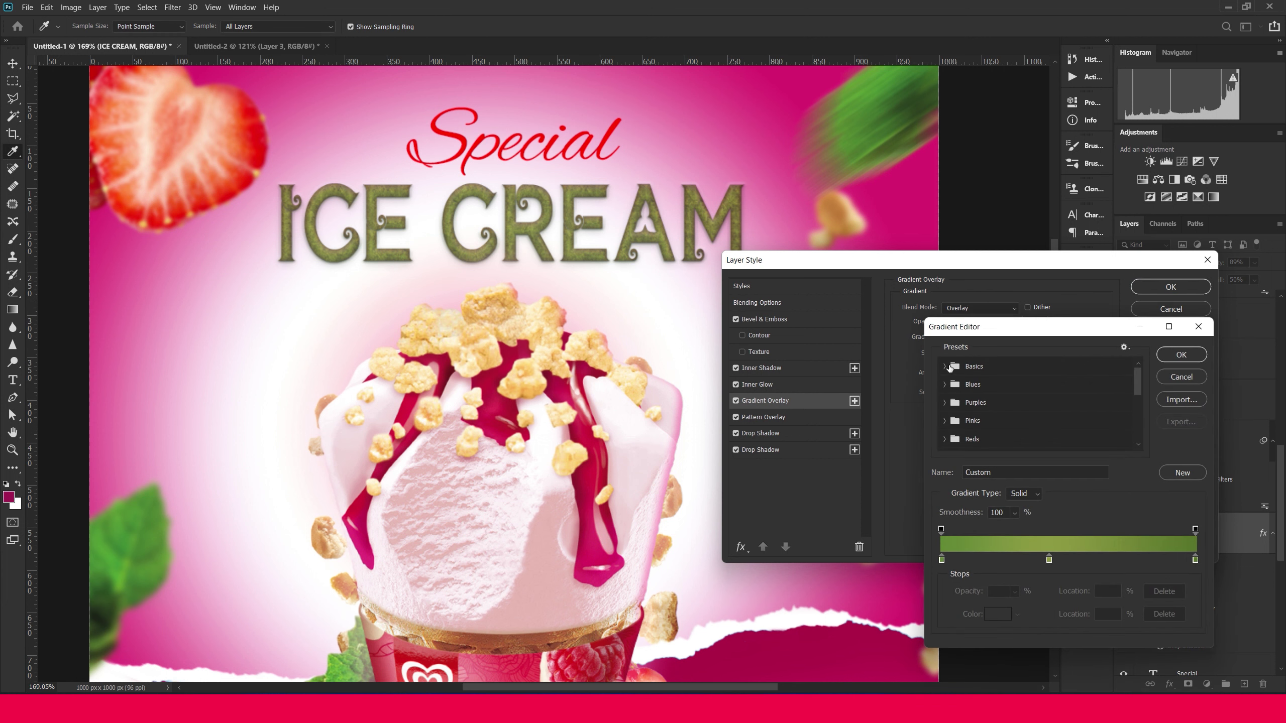
{"action": "left_click", "coordinate": [946, 366]}
{"action": "left_click", "coordinate": [974, 388]}
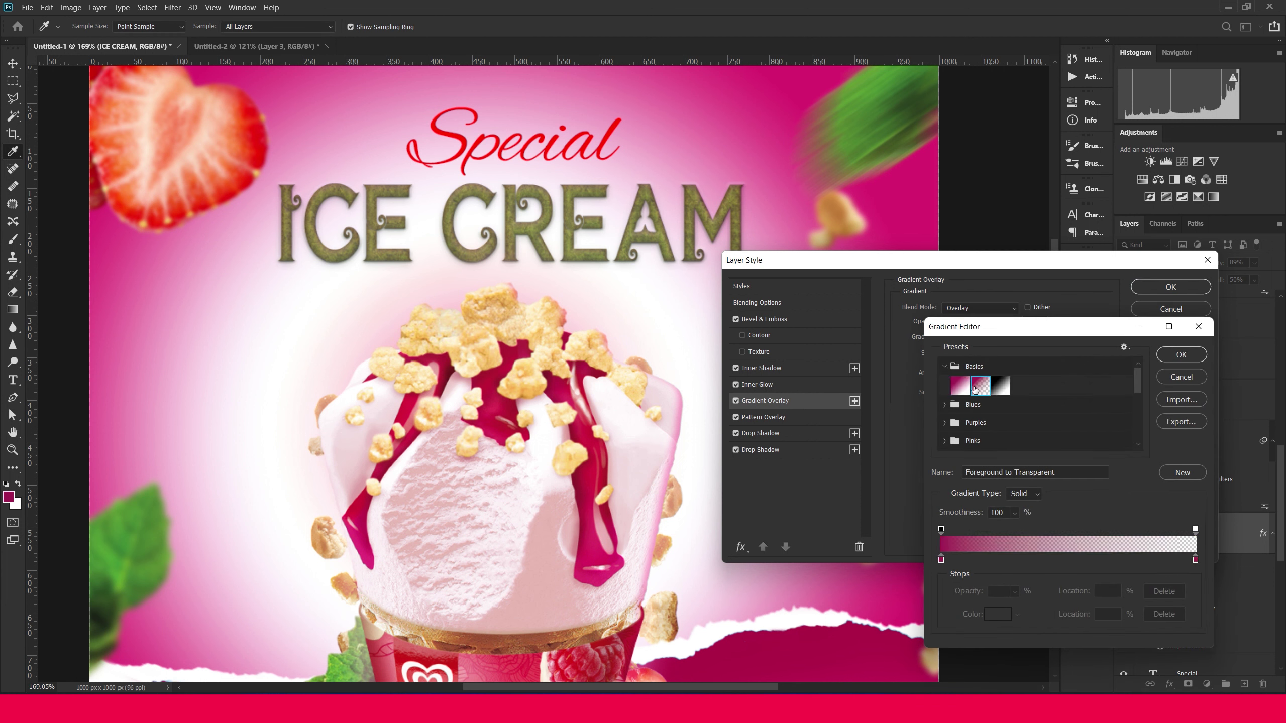
{"action": "left_click", "coordinate": [961, 385]}
{"action": "left_click", "coordinate": [1170, 355]}
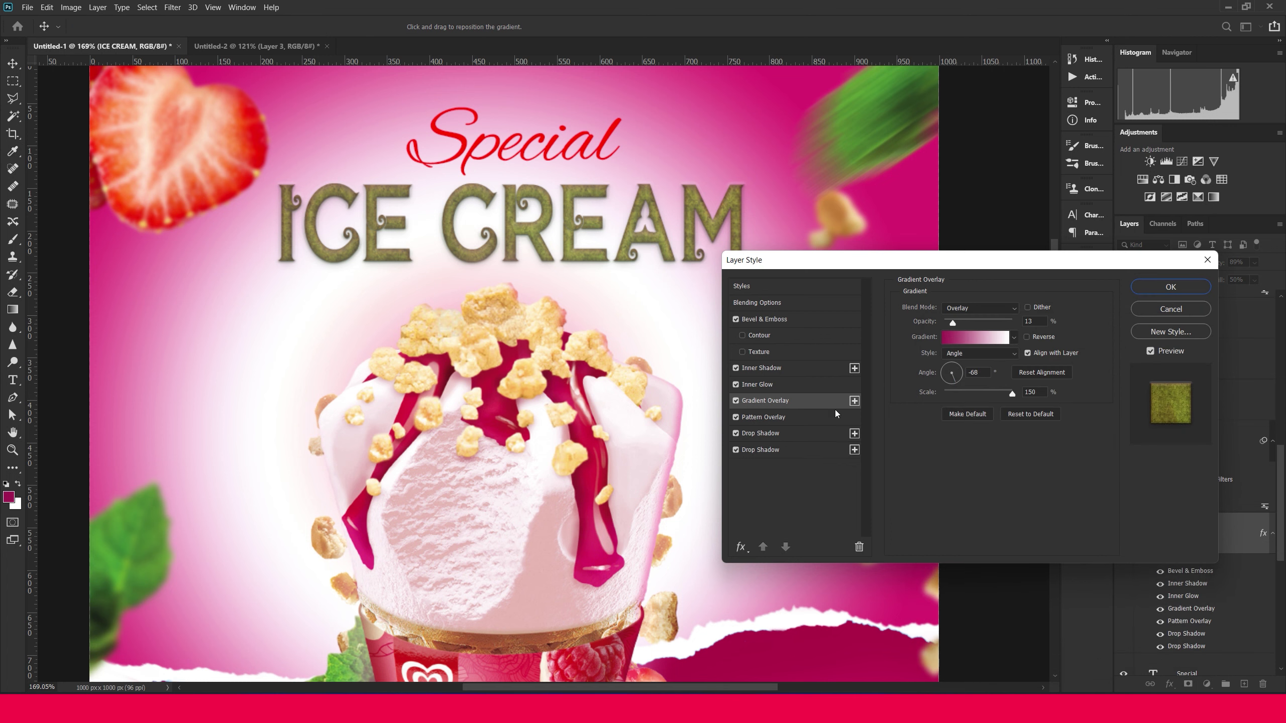
{"action": "left_click", "coordinate": [800, 418]}
{"action": "left_click", "coordinate": [956, 348]}
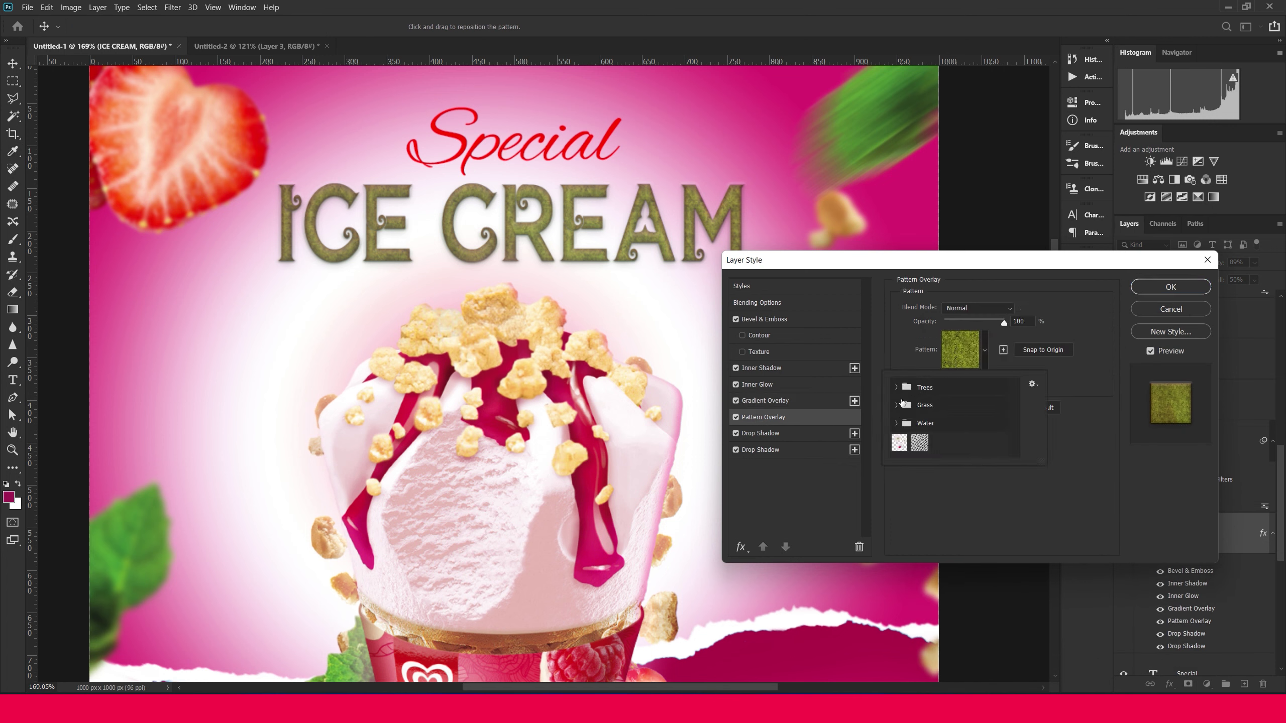
Try the grey diagonal pattern and several Trees patterns as the ICE CREAM pattern overlay
{"action": "left_click", "coordinate": [920, 443]}
{"action": "left_click", "coordinate": [897, 388]}
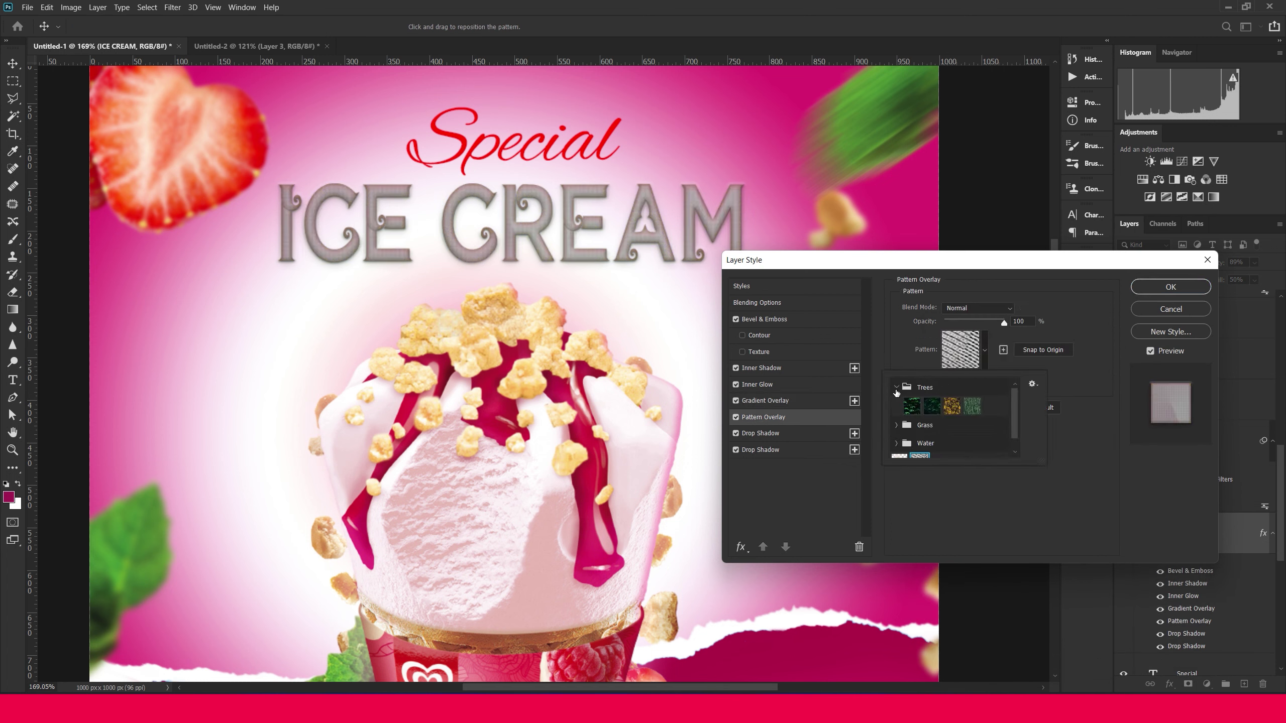
{"action": "left_click", "coordinate": [912, 407]}
{"action": "left_click", "coordinate": [952, 408]}
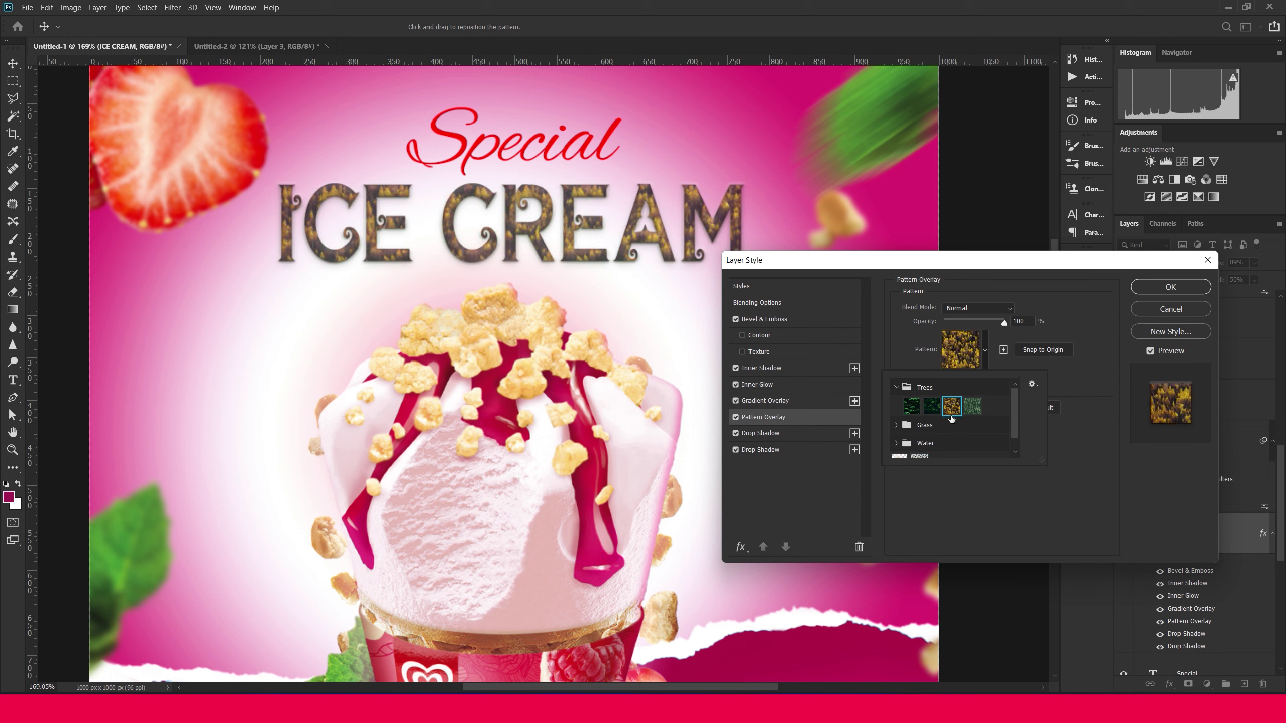
{"action": "left_click", "coordinate": [972, 407]}
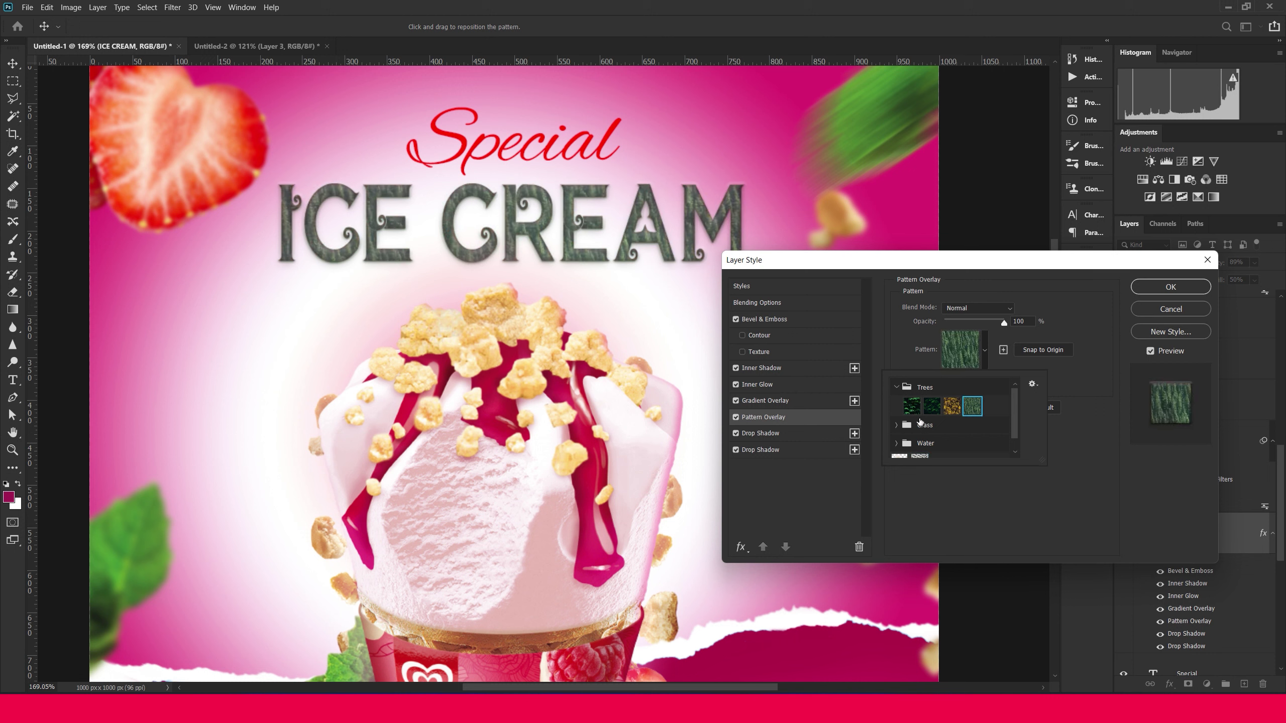
{"action": "left_click", "coordinate": [902, 427]}
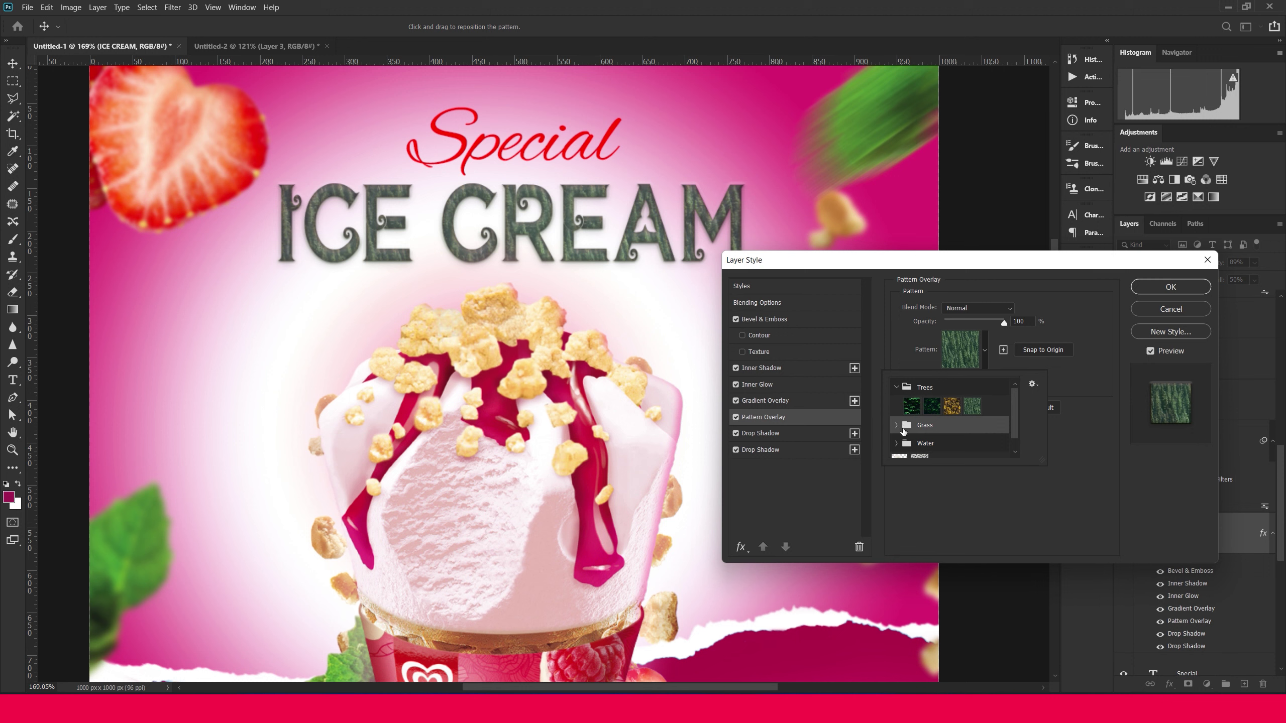
{"action": "left_click", "coordinate": [900, 444]}
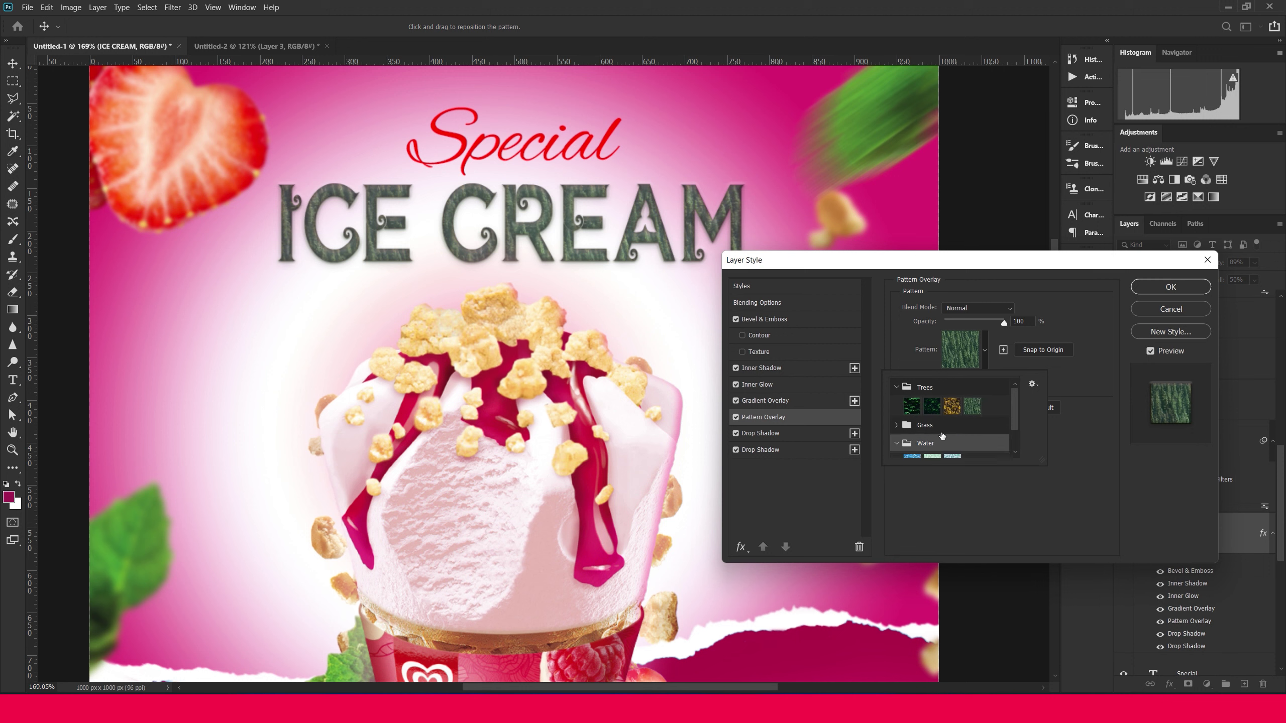
Choose the blue Water pattern at 12% scale, apply the style, and zoom out to the whole ad
{"action": "left_click", "coordinate": [897, 443]}
{"action": "left_click", "coordinate": [932, 433]}
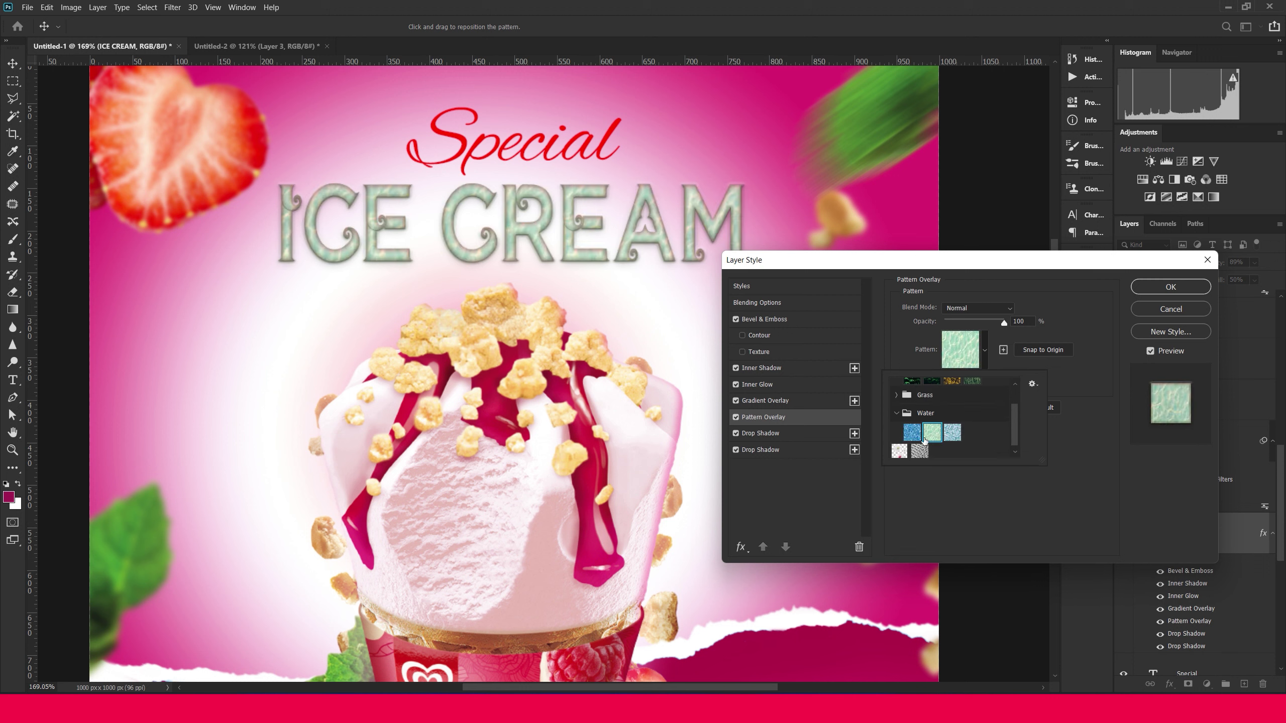
{"action": "left_click", "coordinate": [912, 434]}
{"action": "key", "text": "Return"}
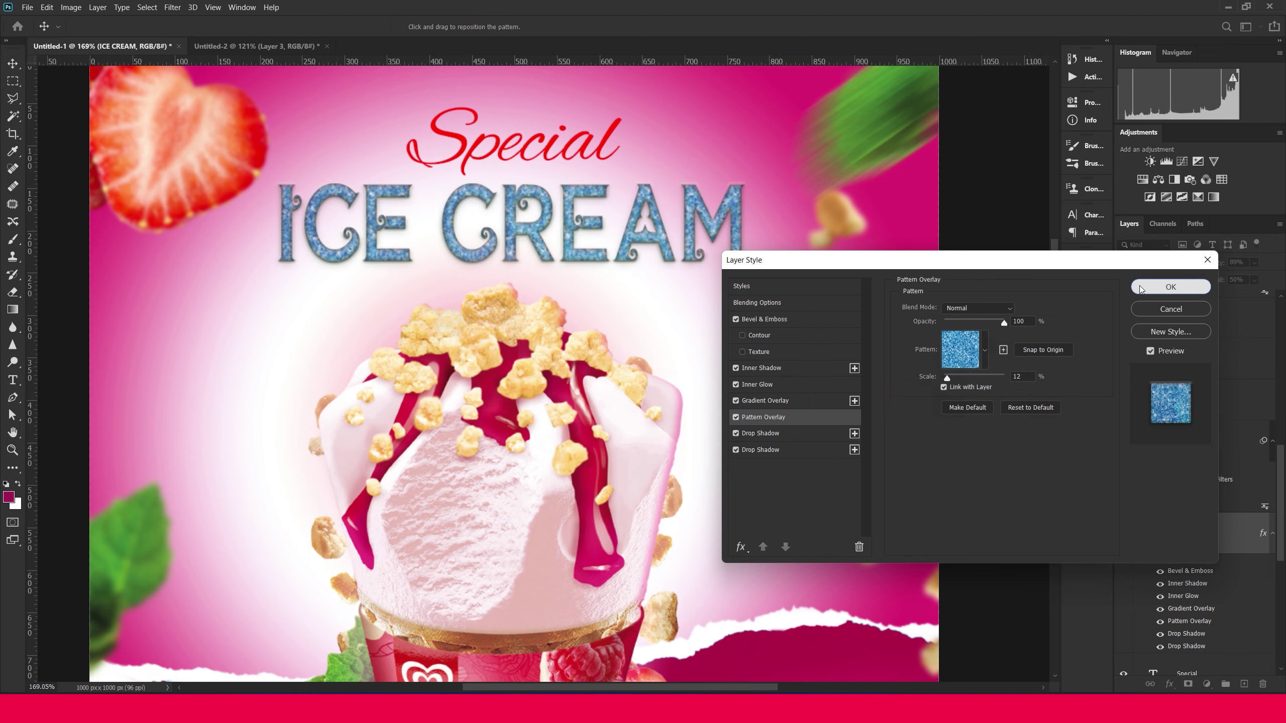
{"action": "key", "text": "Return"}
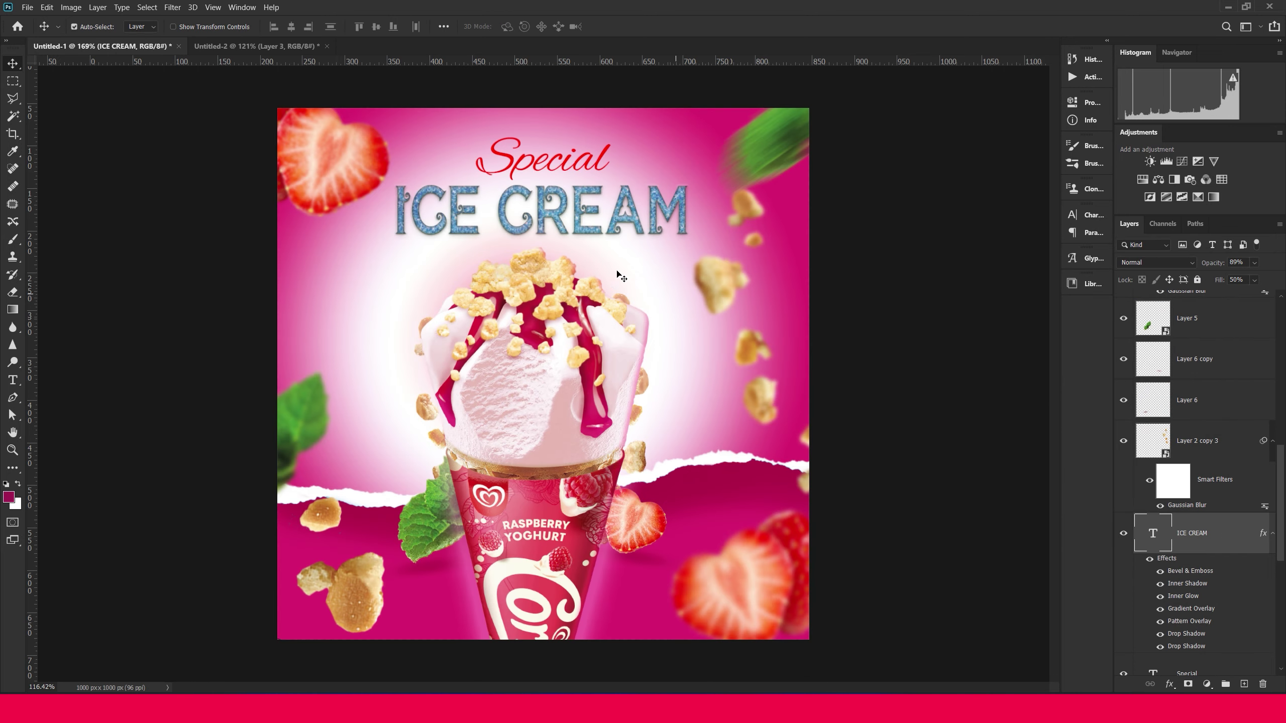
{"action": "key", "text": "ctrl+0"}
{"action": "left_click", "coordinate": [572, 142]}
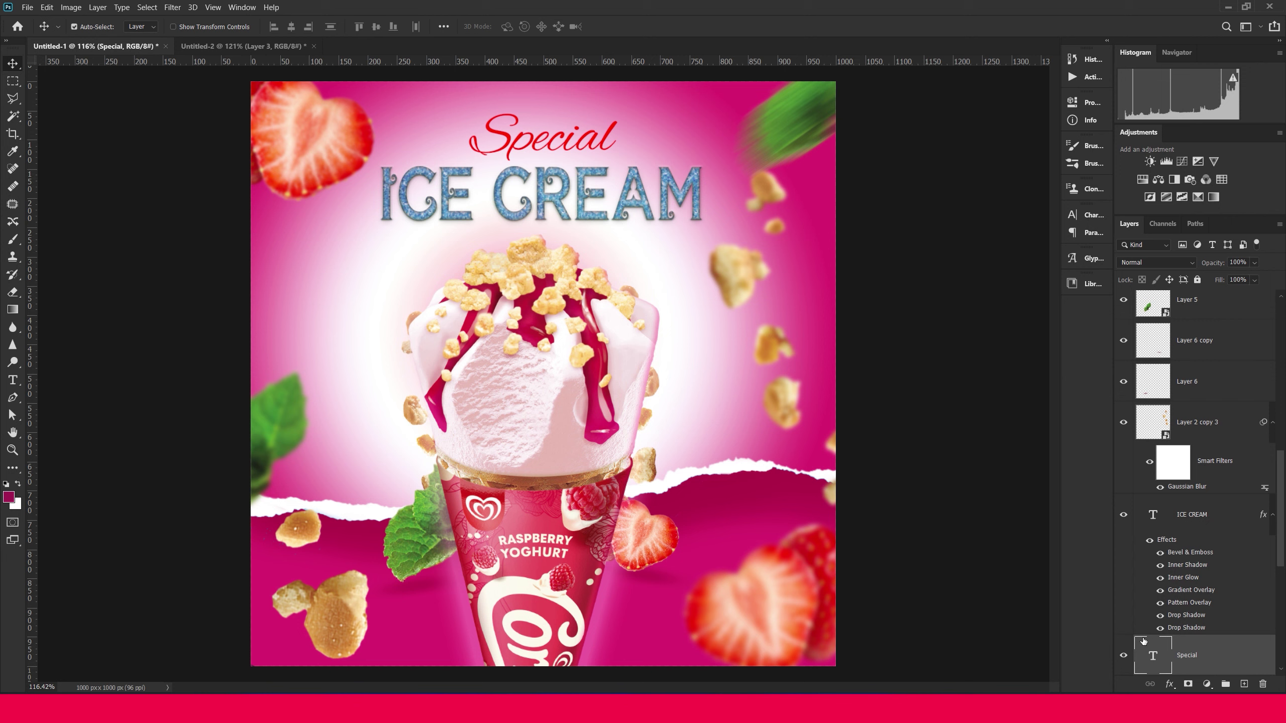
Add a Stroke layer effect to the Special text
{"action": "left_click", "coordinate": [1170, 683]}
{"action": "left_click", "coordinate": [917, 316]}
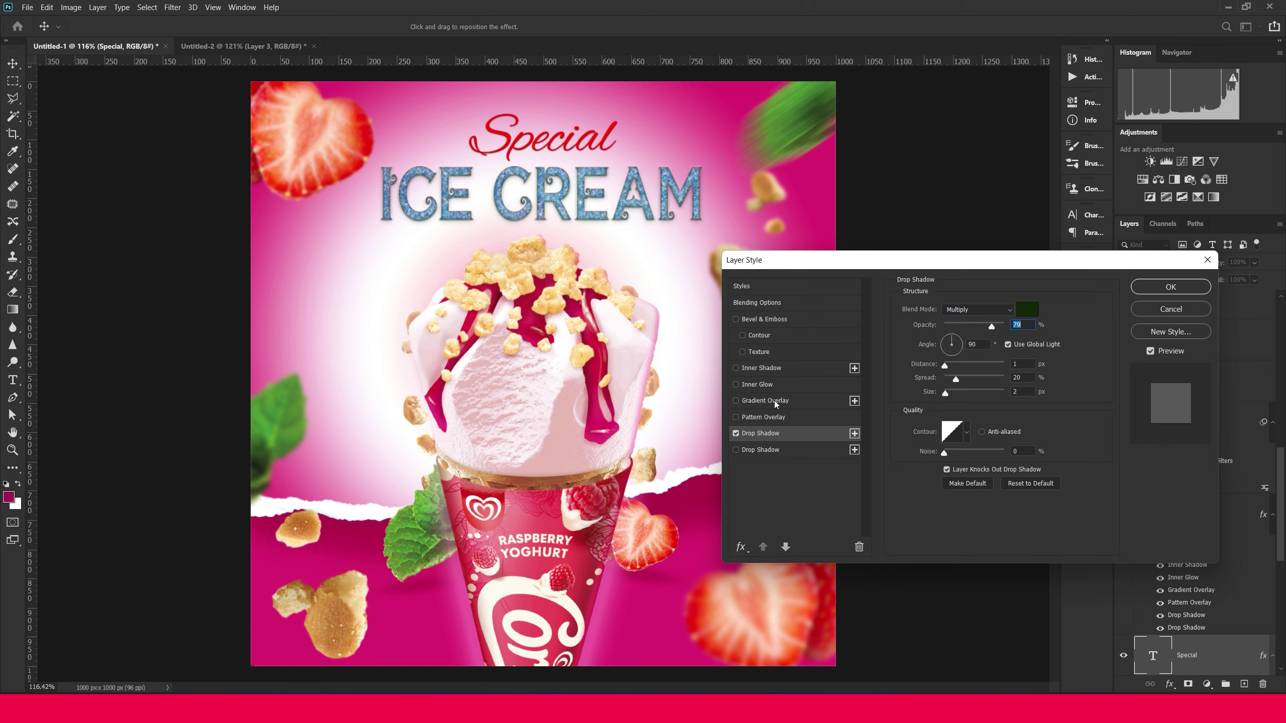
{"action": "left_click", "coordinate": [742, 547]}
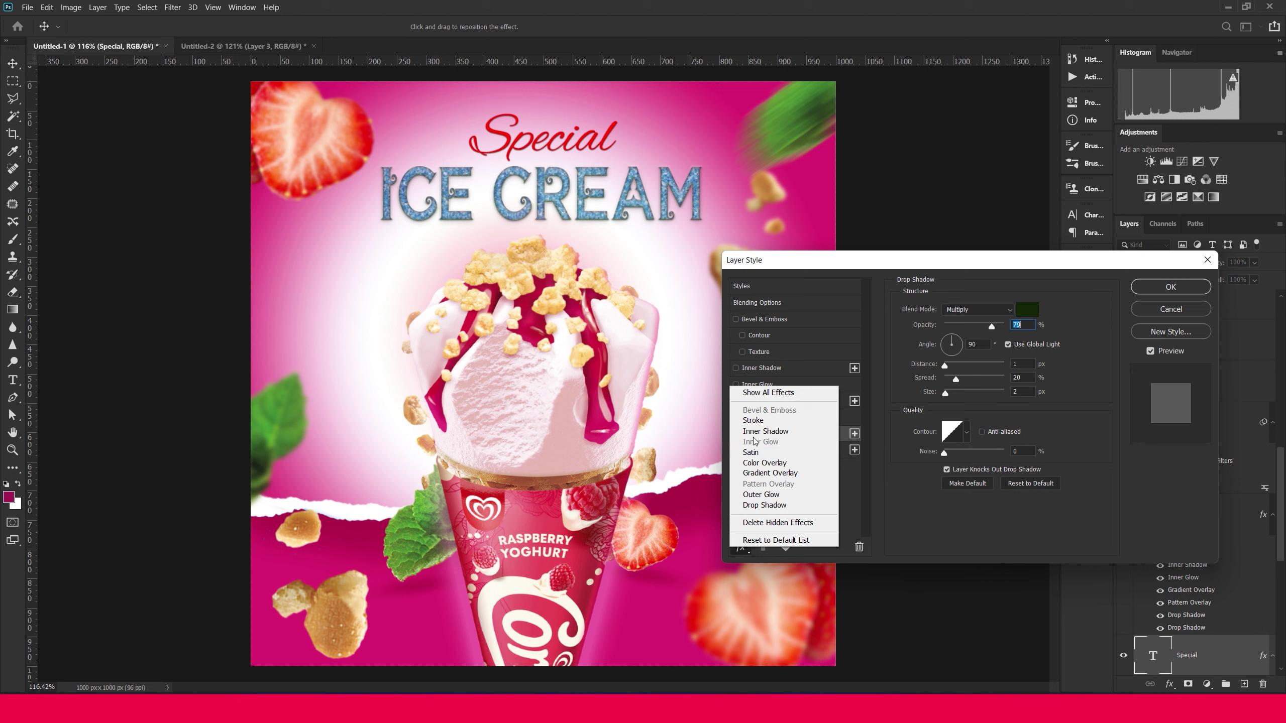
{"action": "left_click", "coordinate": [754, 421]}
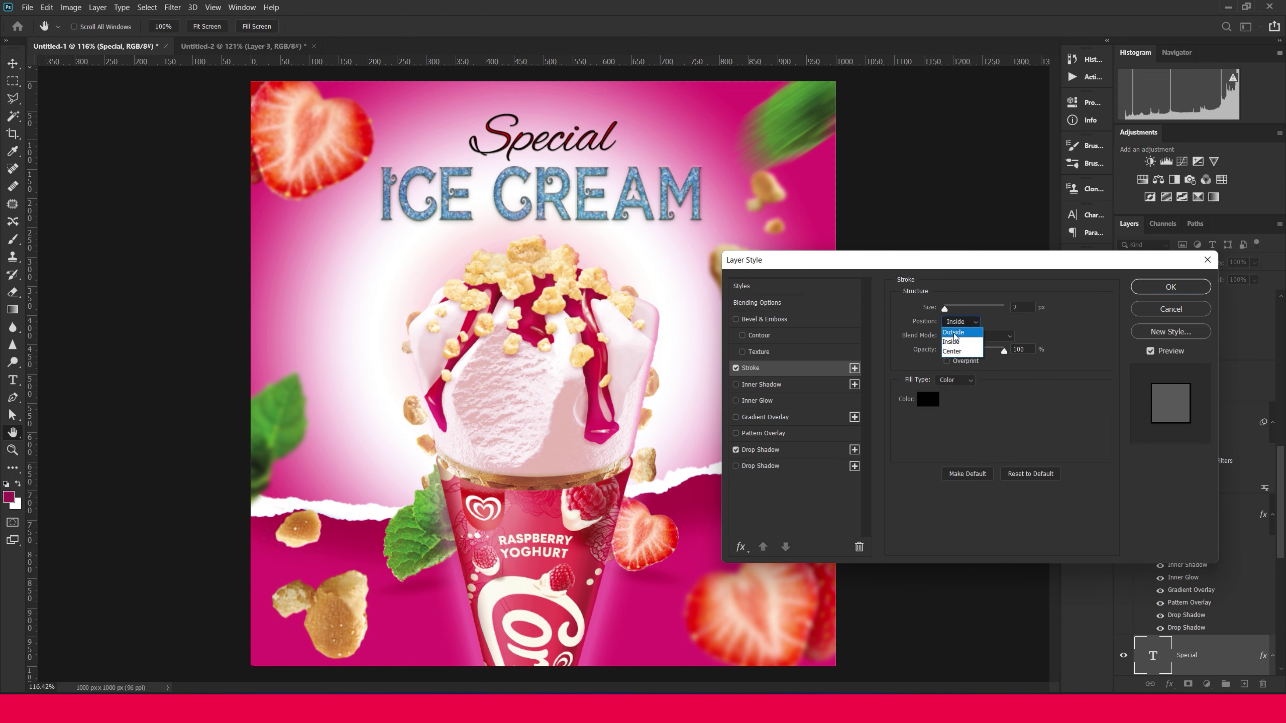
Make the Special stroke white, 8 px, positioned outside, and apply it
{"action": "left_click", "coordinate": [980, 322]}
{"action": "left_click", "coordinate": [927, 400]}
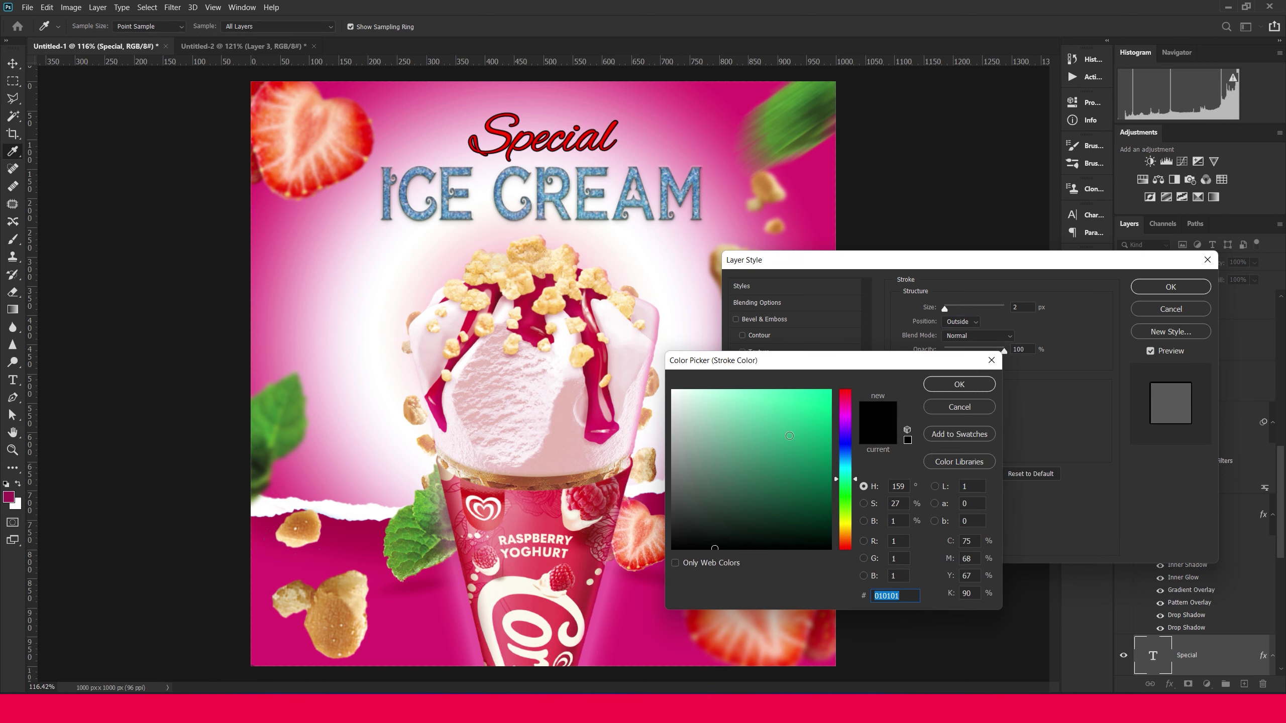
{"action": "left_click", "coordinate": [830, 397]}
{"action": "left_click", "coordinate": [839, 420]}
{"action": "left_click", "coordinate": [835, 384]}
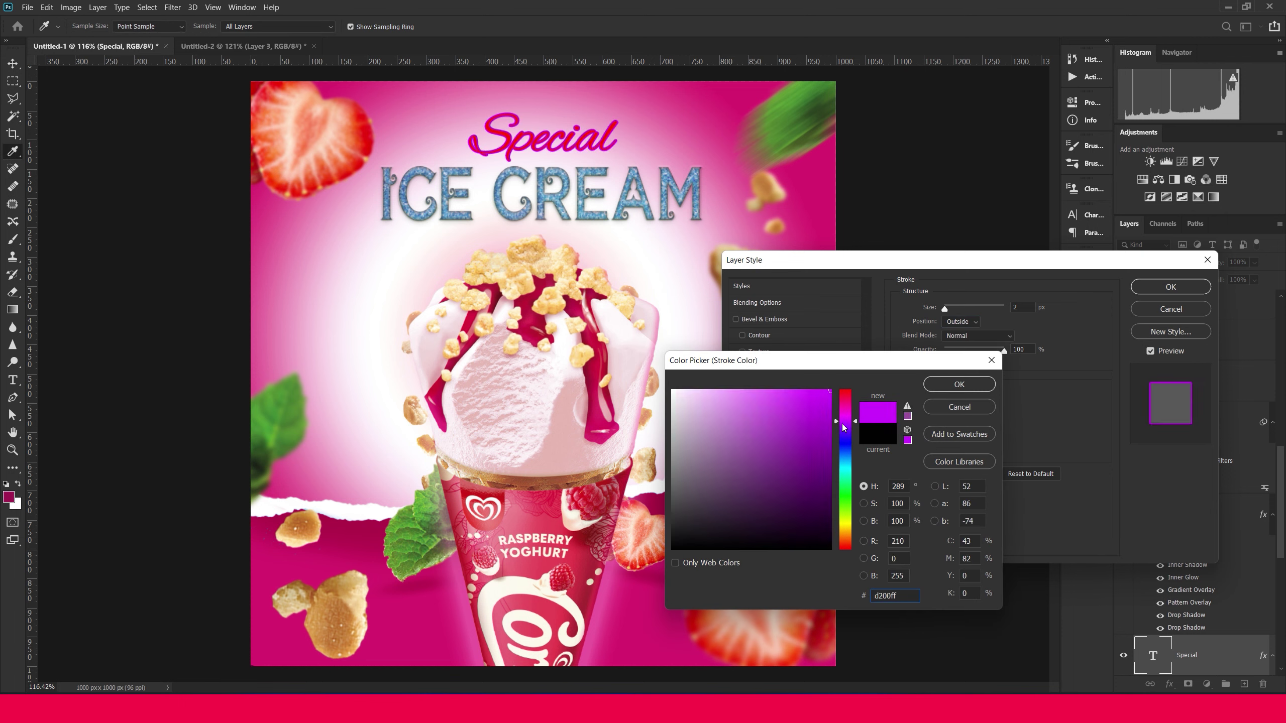
{"action": "left_click", "coordinate": [673, 391]}
{"action": "left_click", "coordinate": [960, 384]}
{"action": "left_click_drag", "start_coordinate": [945, 308], "coordinate": [946, 306]}
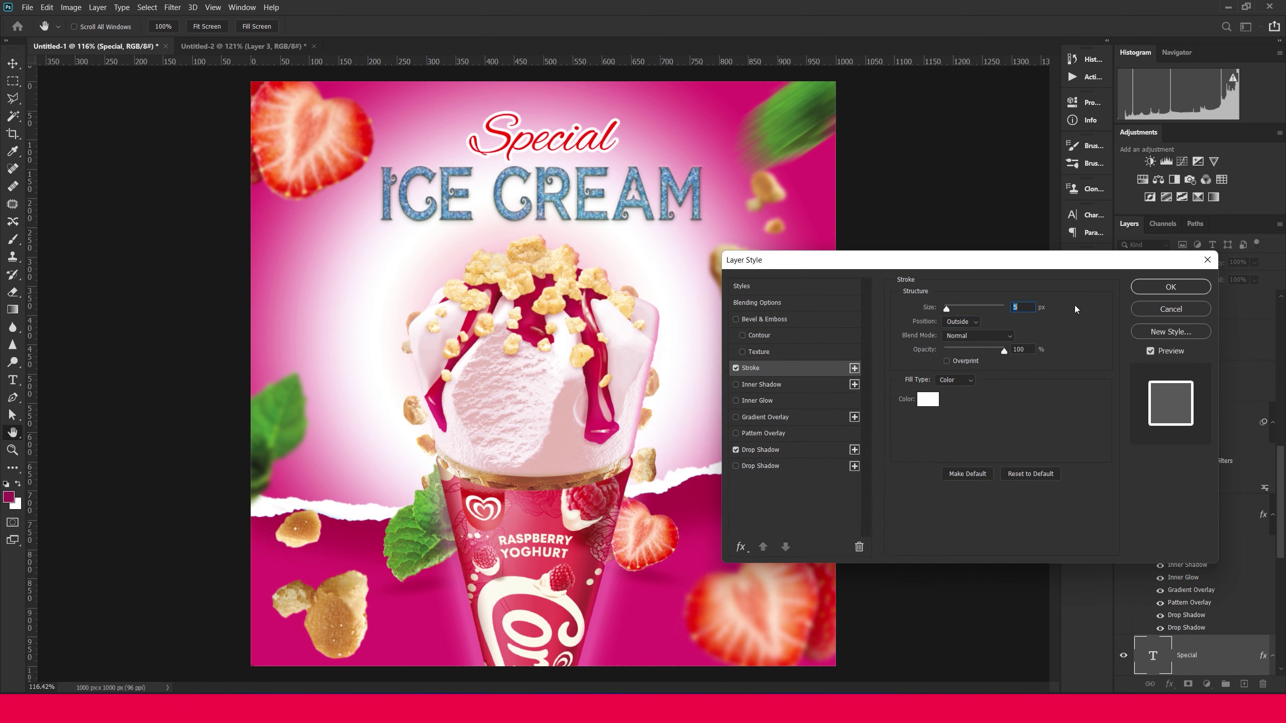
{"action": "left_click", "coordinate": [1164, 287]}
{"action": "key", "text": "ctrl+0"}
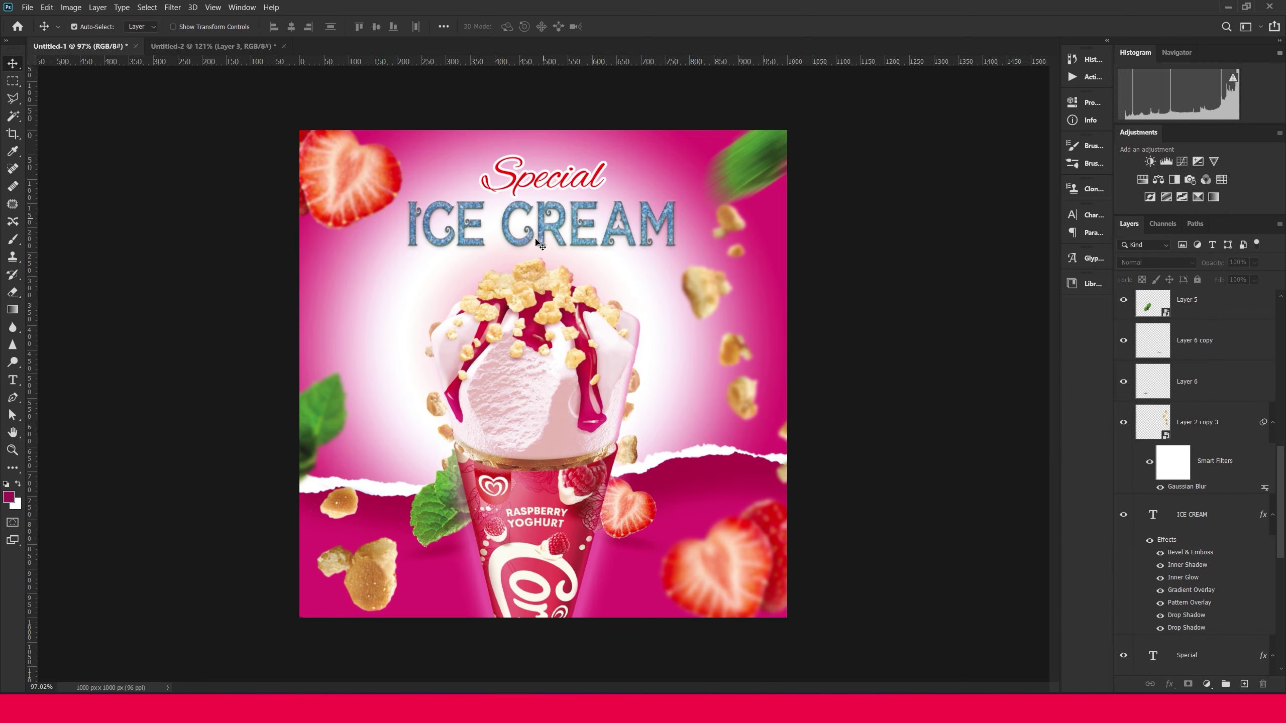
Select ICE CREAM, compare it hidden and shown, and remove its layer effects
{"action": "left_click", "coordinate": [456, 233]}
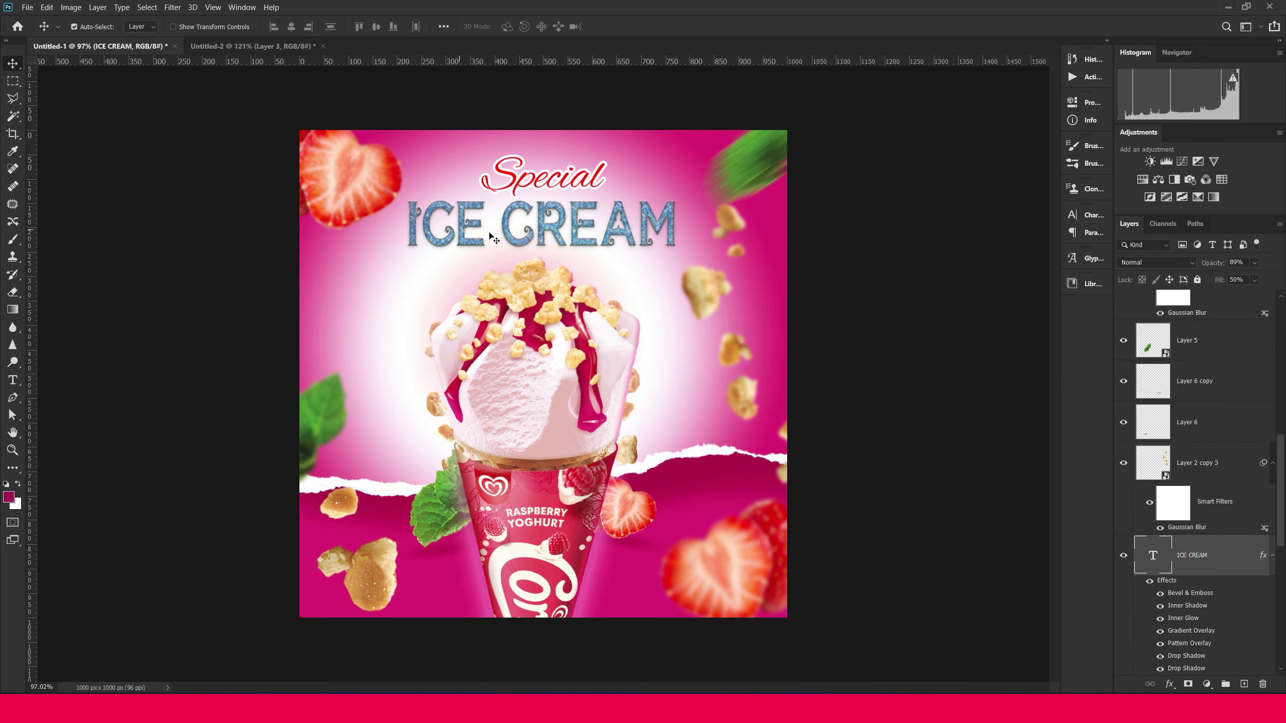
{"action": "left_click", "coordinate": [1272, 556]}
{"action": "left_click", "coordinate": [1123, 555]}
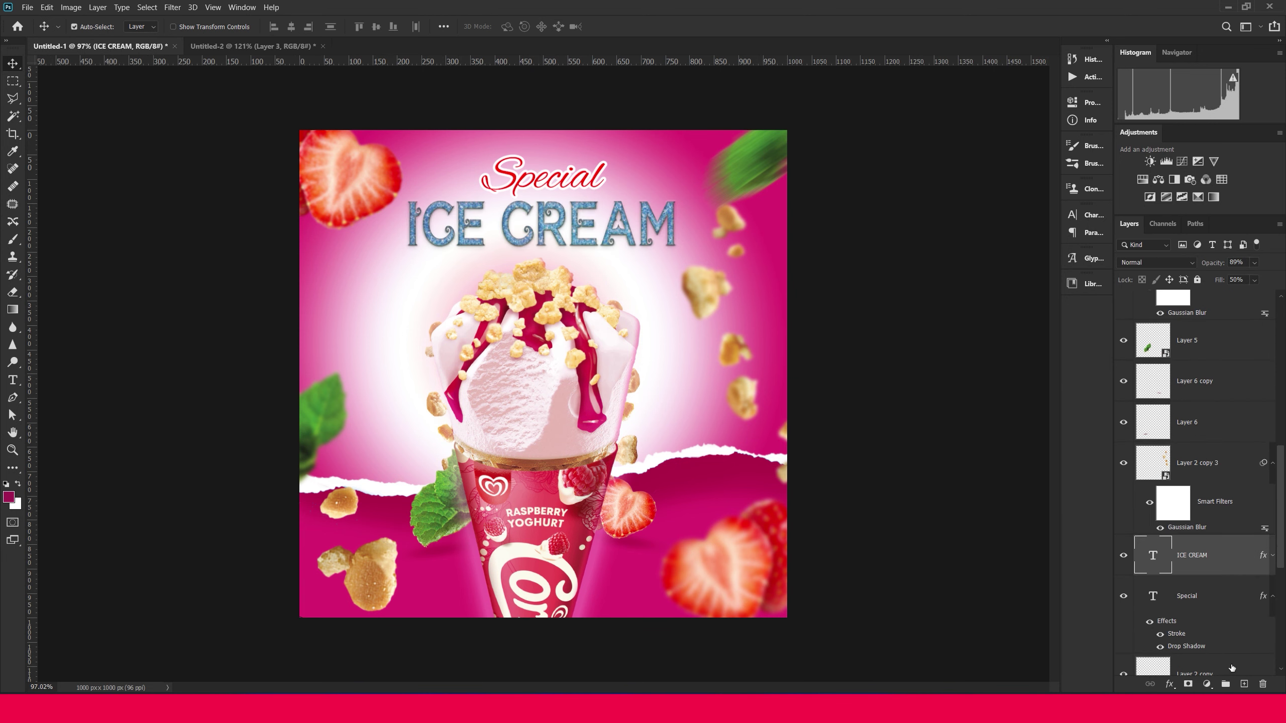
{"action": "left_click", "coordinate": [1273, 555]}
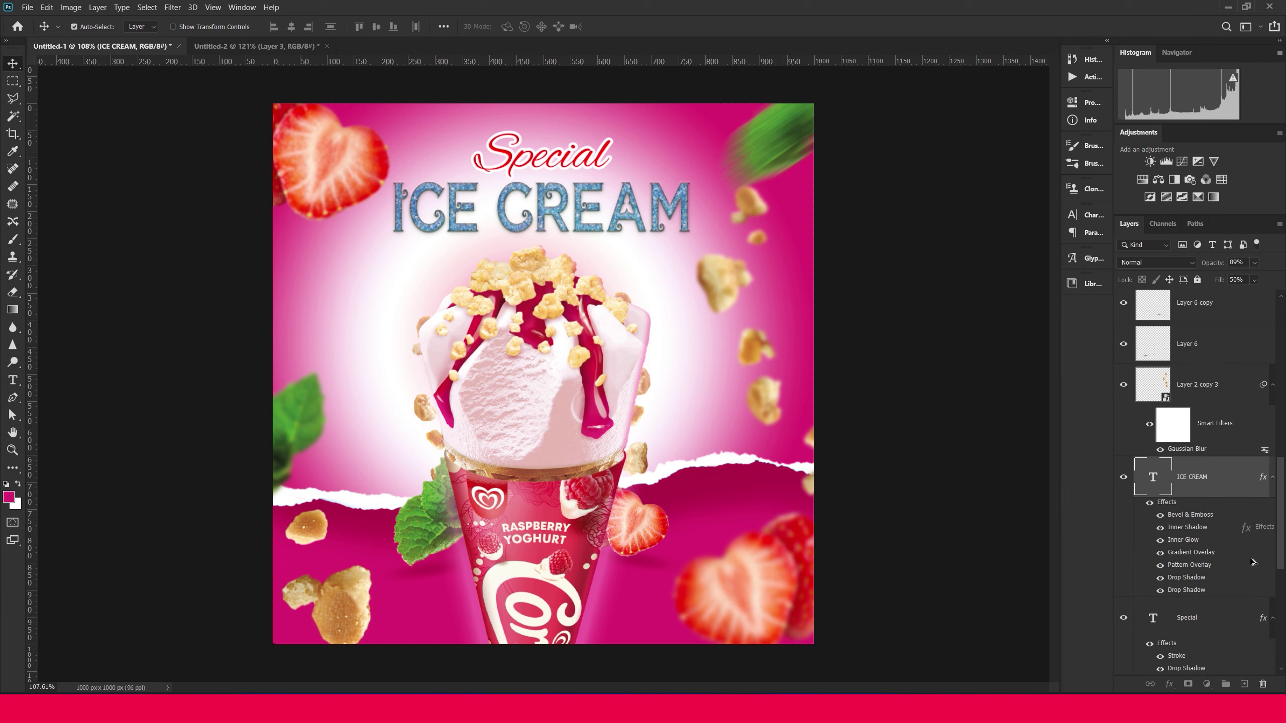
{"action": "left_click_drag", "start_coordinate": [1263, 484], "coordinate": [1263, 684]}
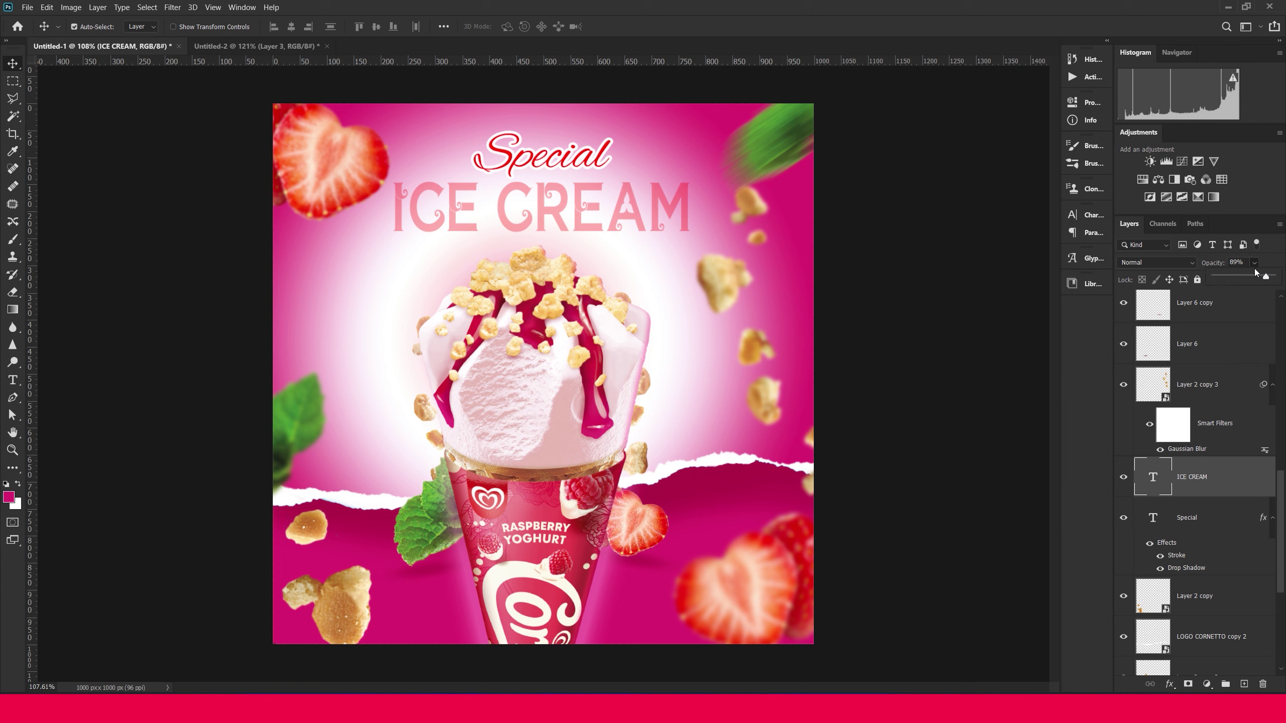
{"action": "left_click", "coordinate": [1246, 302]}
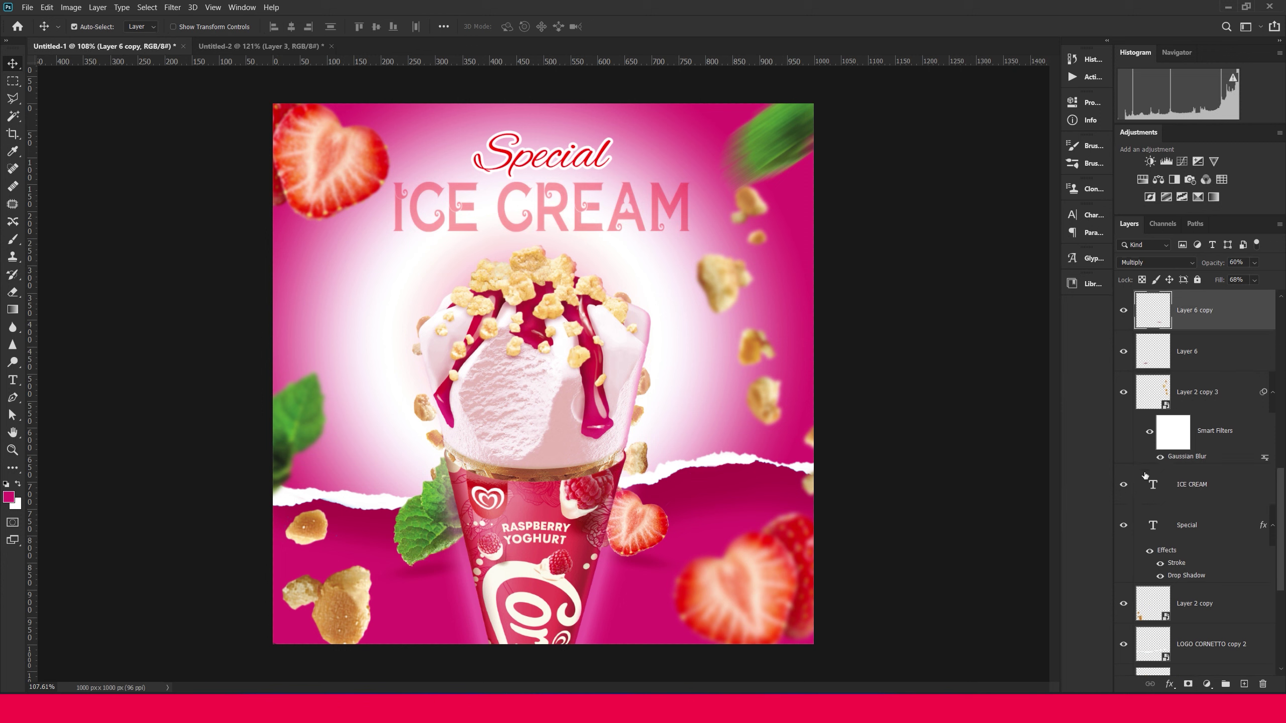
Restore the ICE CREAM layer's Fill to 100% so the lettering is solid red
{"action": "left_click", "coordinate": [659, 216]}
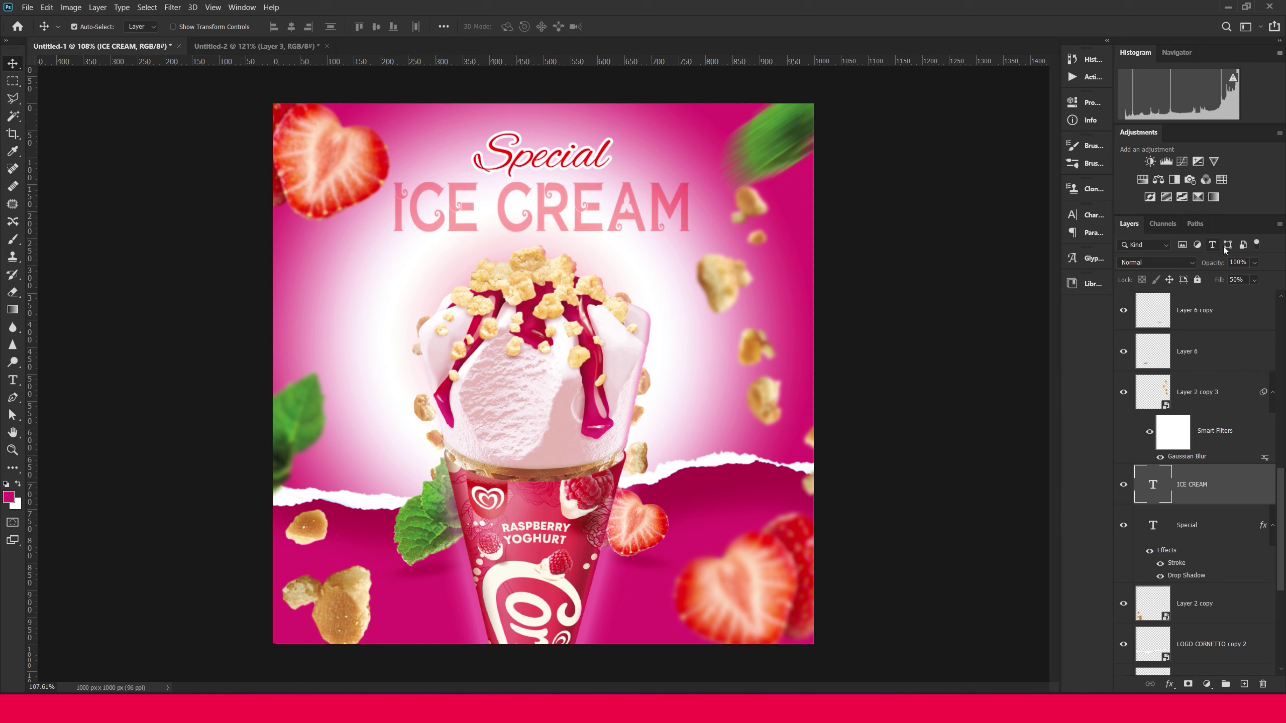
{"action": "left_click", "coordinate": [1255, 282]}
{"action": "left_click", "coordinate": [899, 292]}
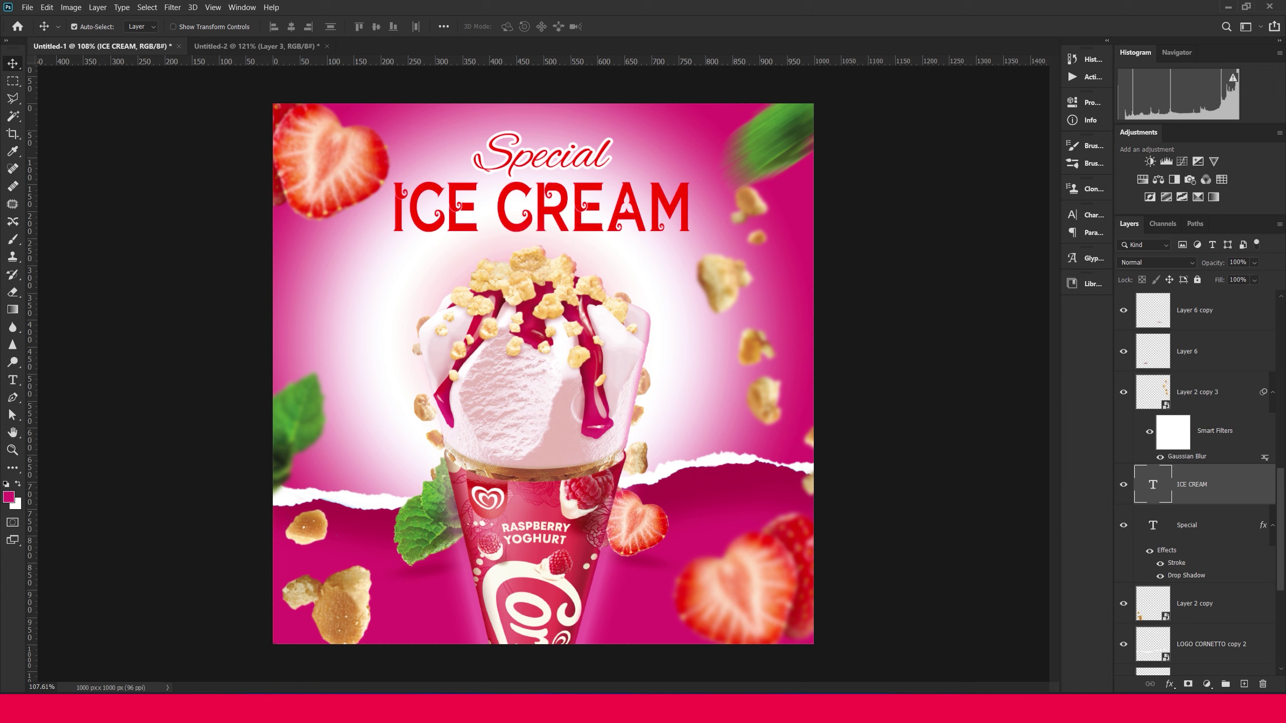
{"action": "left_click", "coordinate": [1170, 687]}
{"action": "left_click", "coordinate": [1185, 593]}
Add a second ICE CREAM drop shadow at 100% opacity in deep magenta #951e54
{"action": "left_click", "coordinate": [772, 467]}
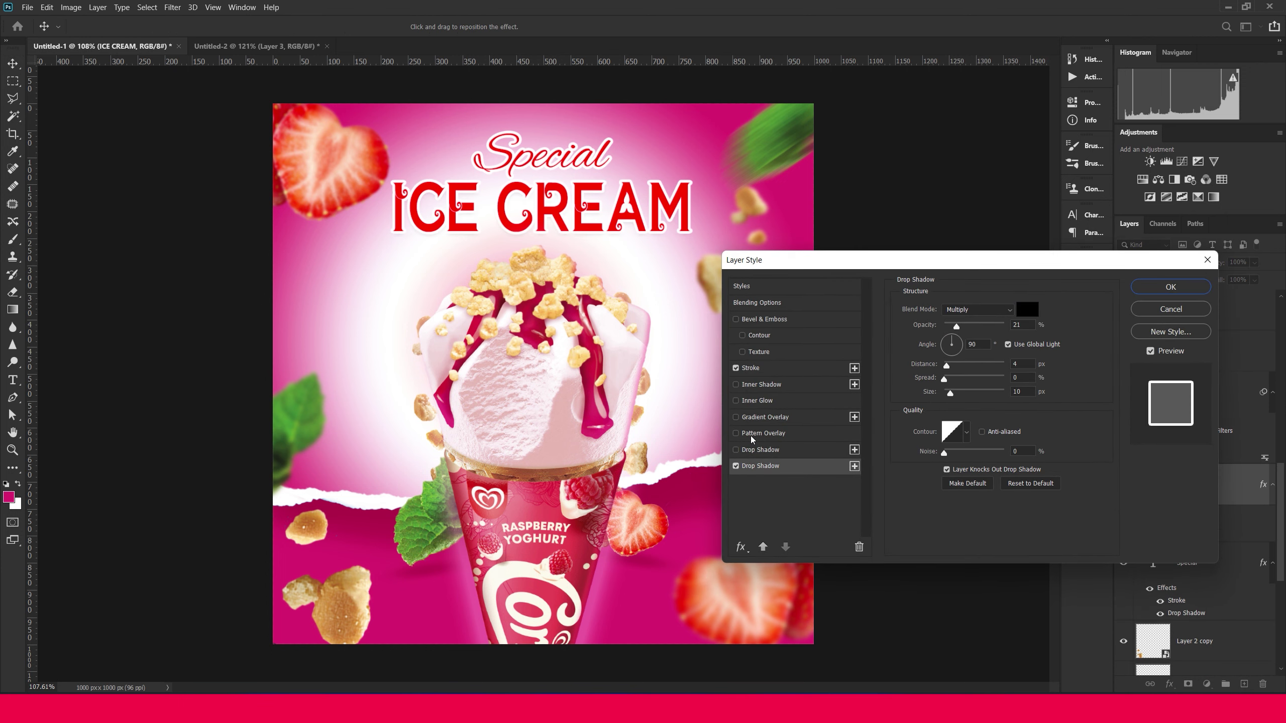
{"action": "left_click_drag", "start_coordinate": [968, 328], "coordinate": [1008, 328]}
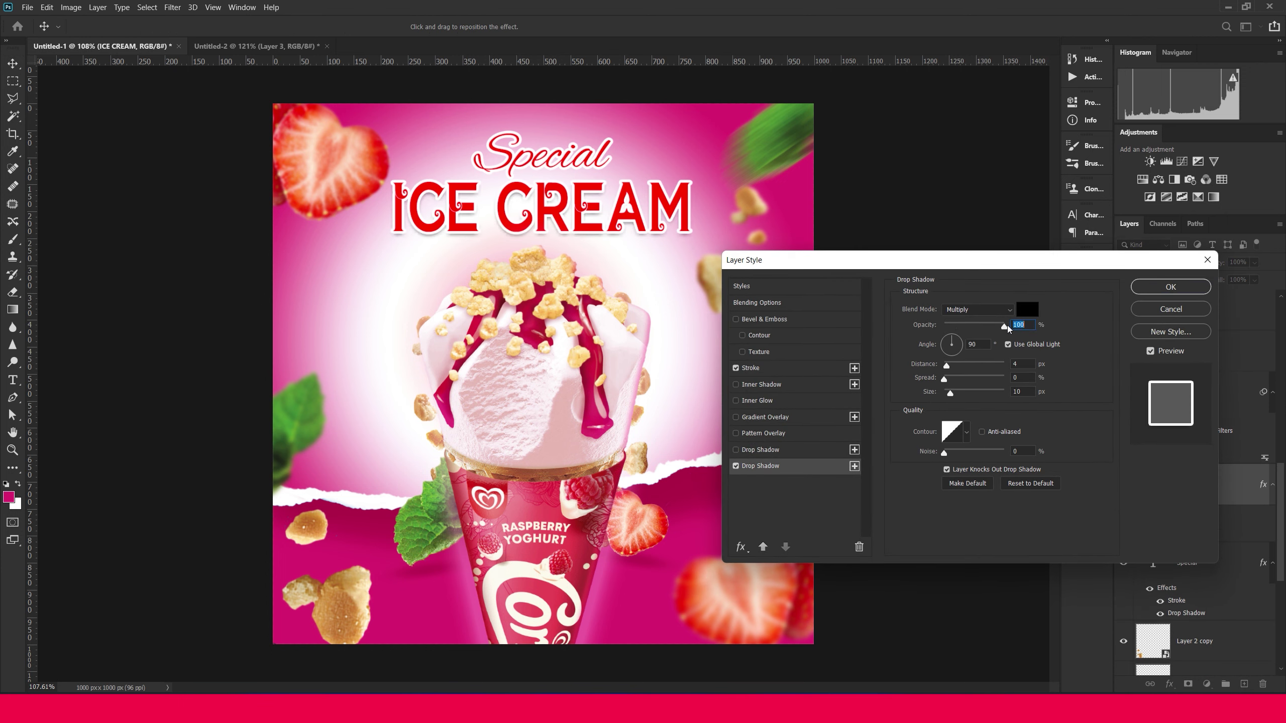
{"action": "left_click", "coordinate": [1027, 309]}
{"action": "left_click", "coordinate": [800, 456]}
{"action": "left_click", "coordinate": [959, 384]}
{"action": "left_click", "coordinate": [1171, 287]}
Select the mint leaf Layer 5 and set the shape tool to no fill with a light pink outline
{"action": "left_click", "coordinate": [758, 175]}
{"action": "left_click", "coordinate": [740, 261]}
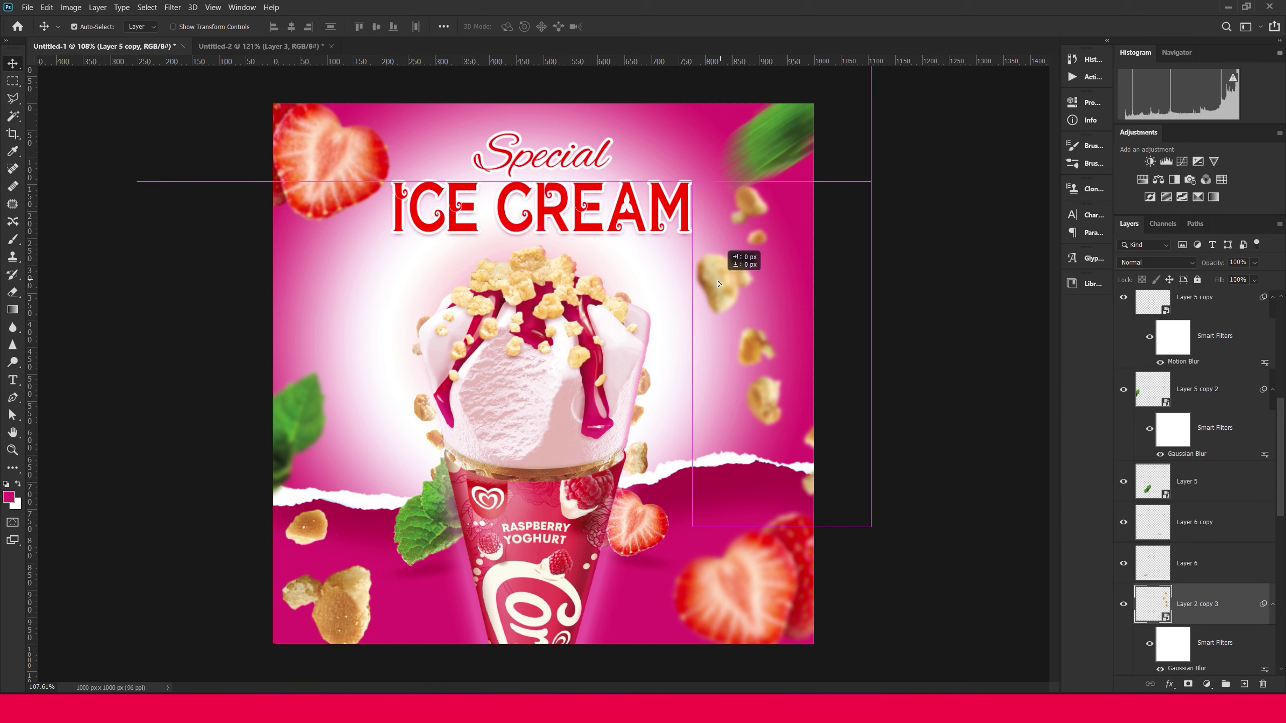
{"action": "left_click", "coordinate": [428, 531]}
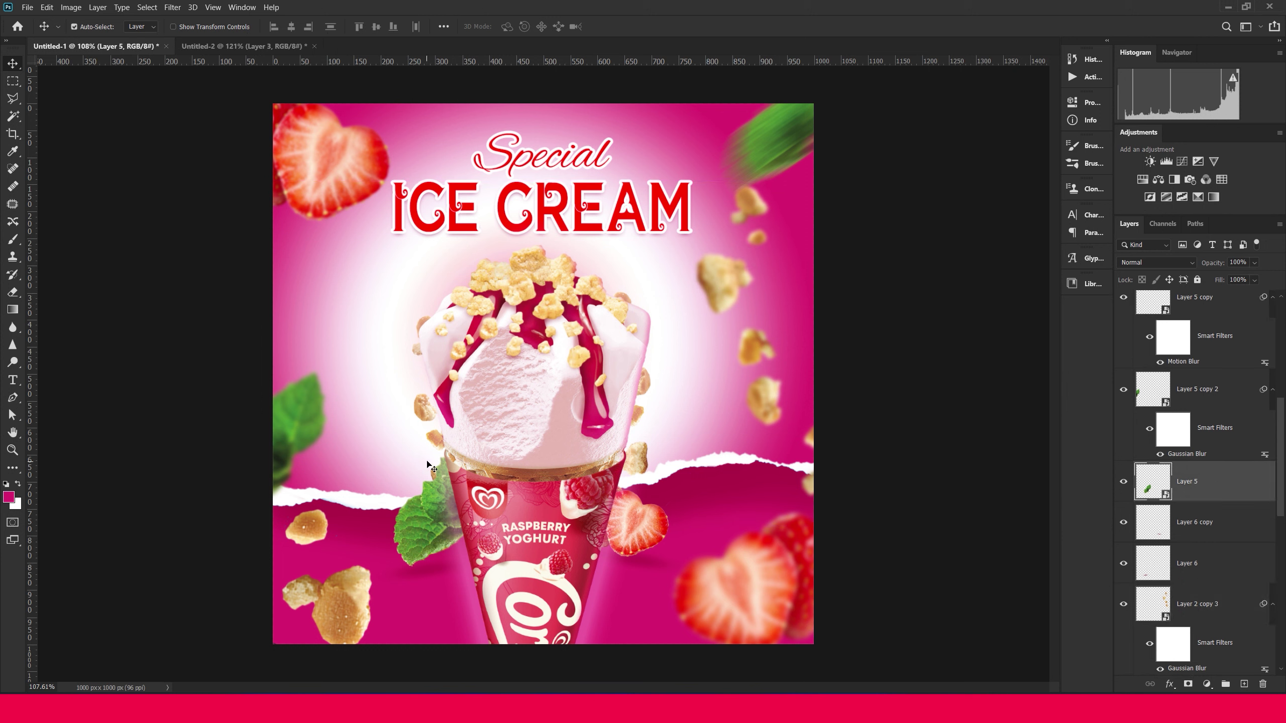
{"action": "key", "text": "p"}
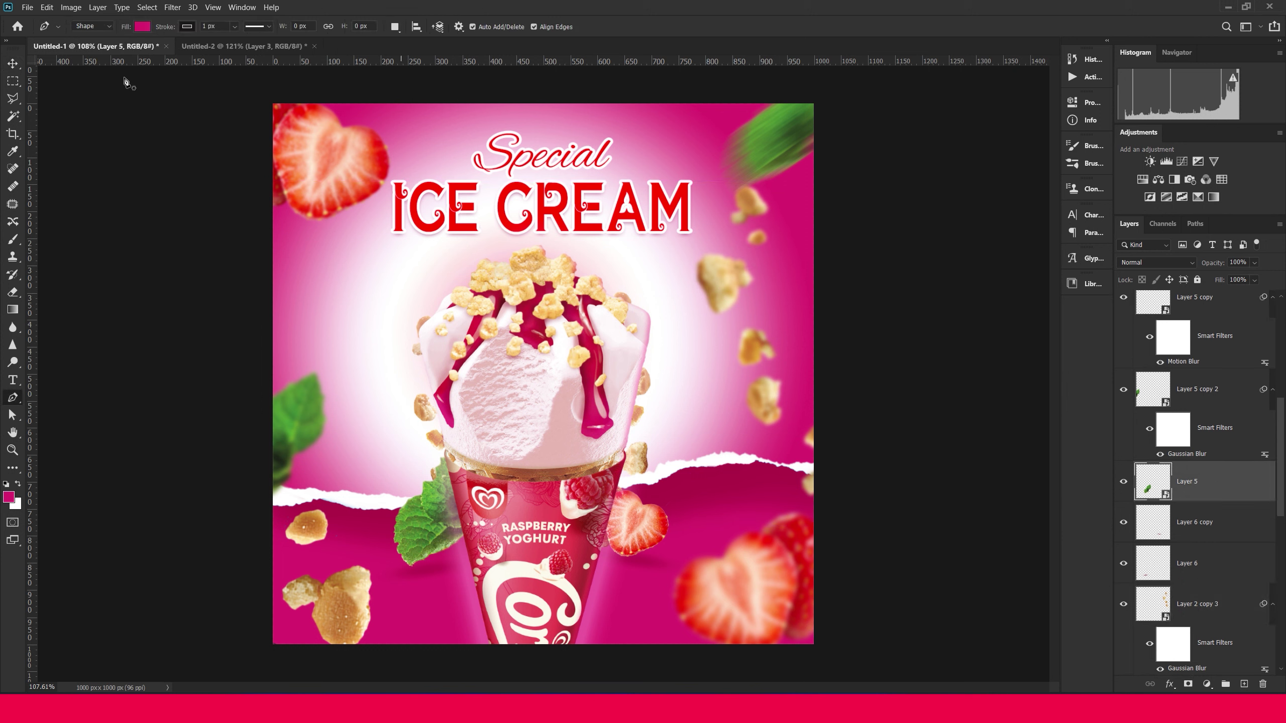
{"action": "left_click", "coordinate": [146, 27]}
{"action": "left_click", "coordinate": [69, 50]}
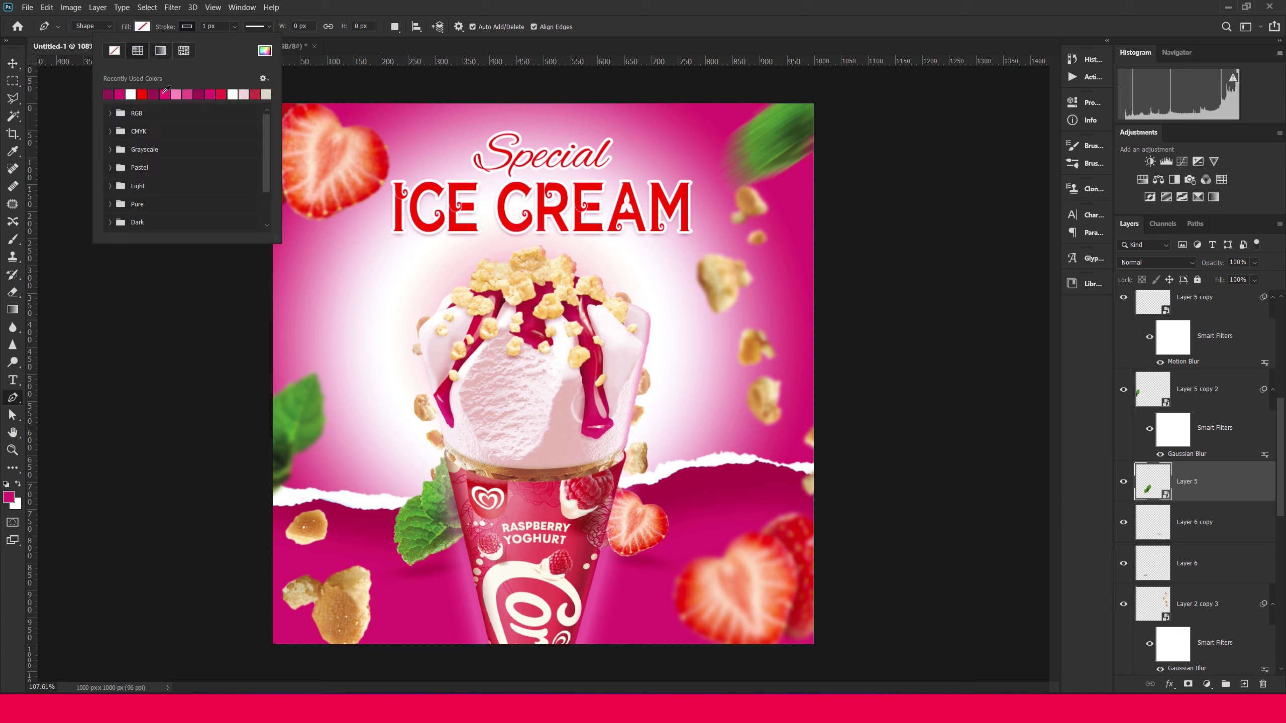
{"action": "left_click", "coordinate": [176, 92]}
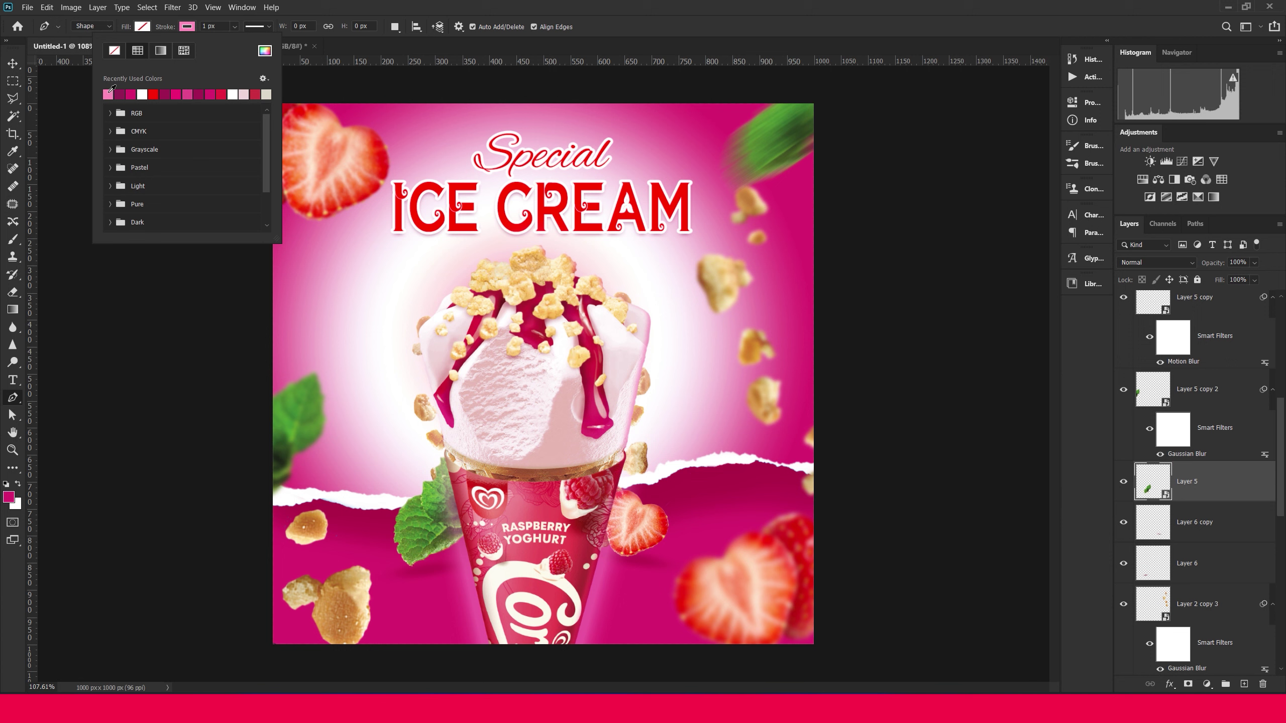
{"action": "key", "text": "v"}
{"action": "scroll", "coordinate": [1195, 406], "scroll_direction": "up", "scroll_amount": 5}
{"action": "left_click", "coordinate": [1161, 311]}
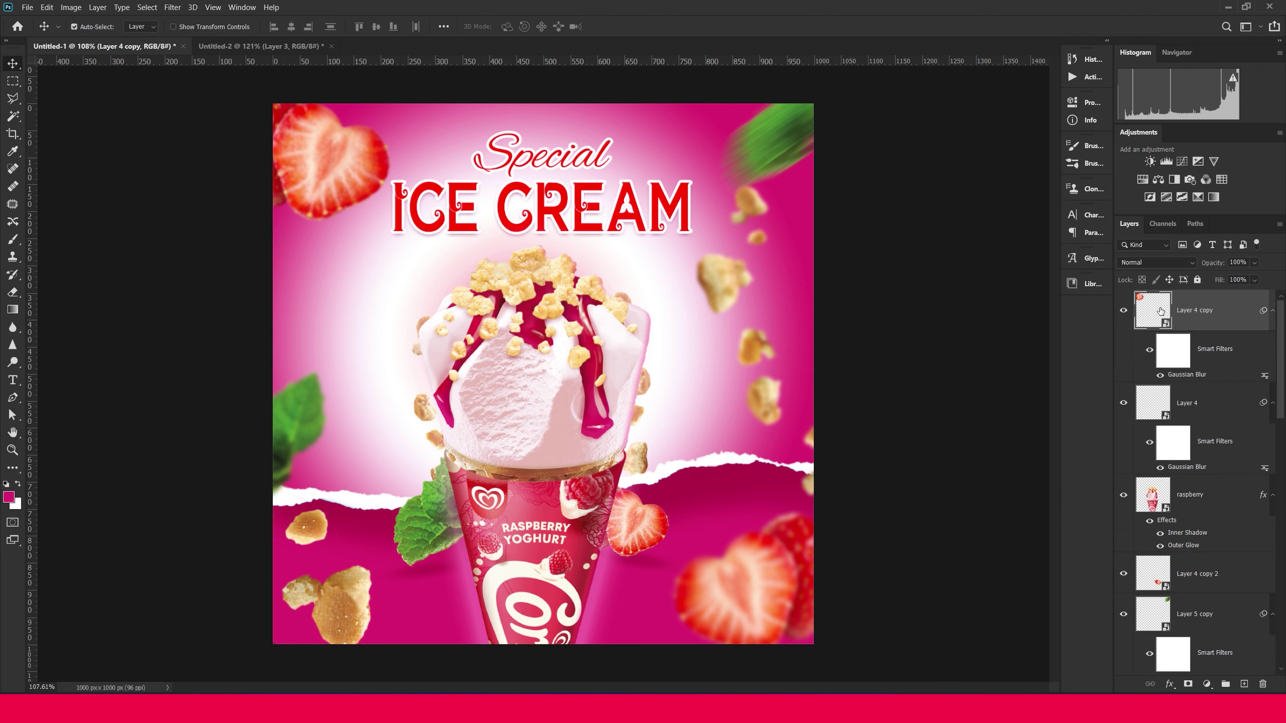
Stamp all visible layers into Layer 7 and add a Curves layer with an S-shaped contrast curve
{"action": "key", "text": "ctrl+alt+shift+e"}
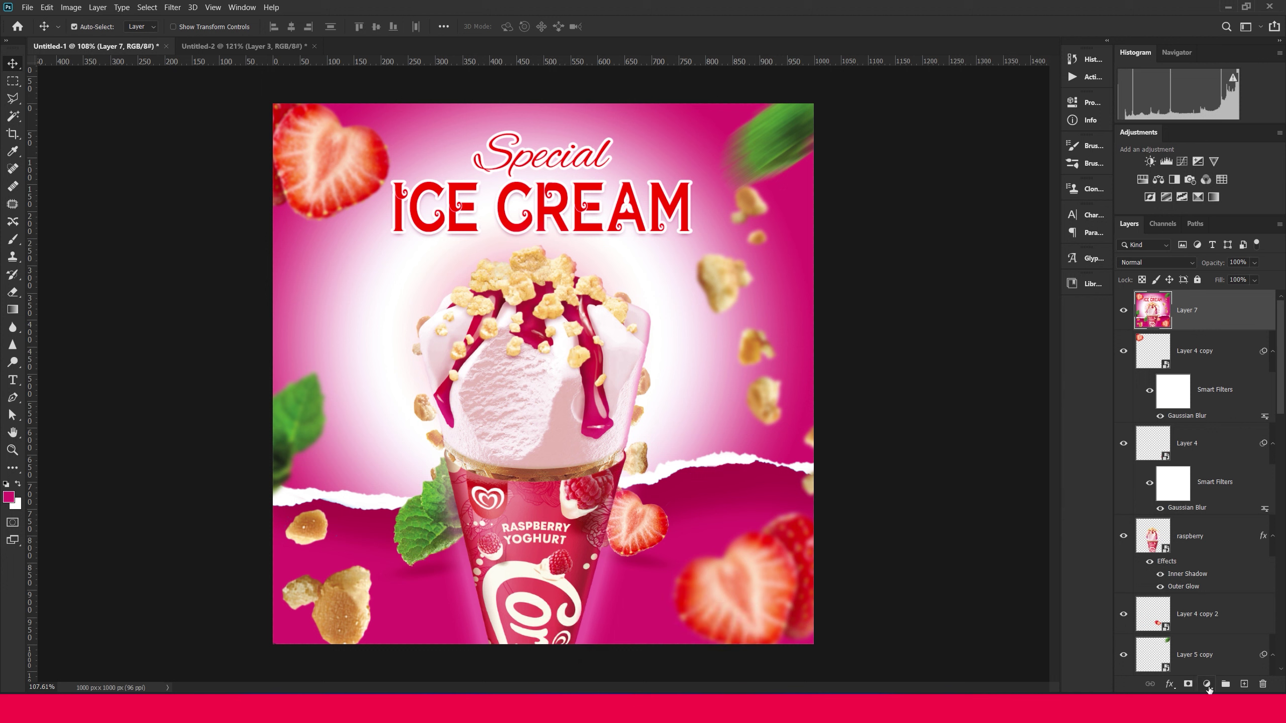
{"action": "left_click", "coordinate": [1207, 685]}
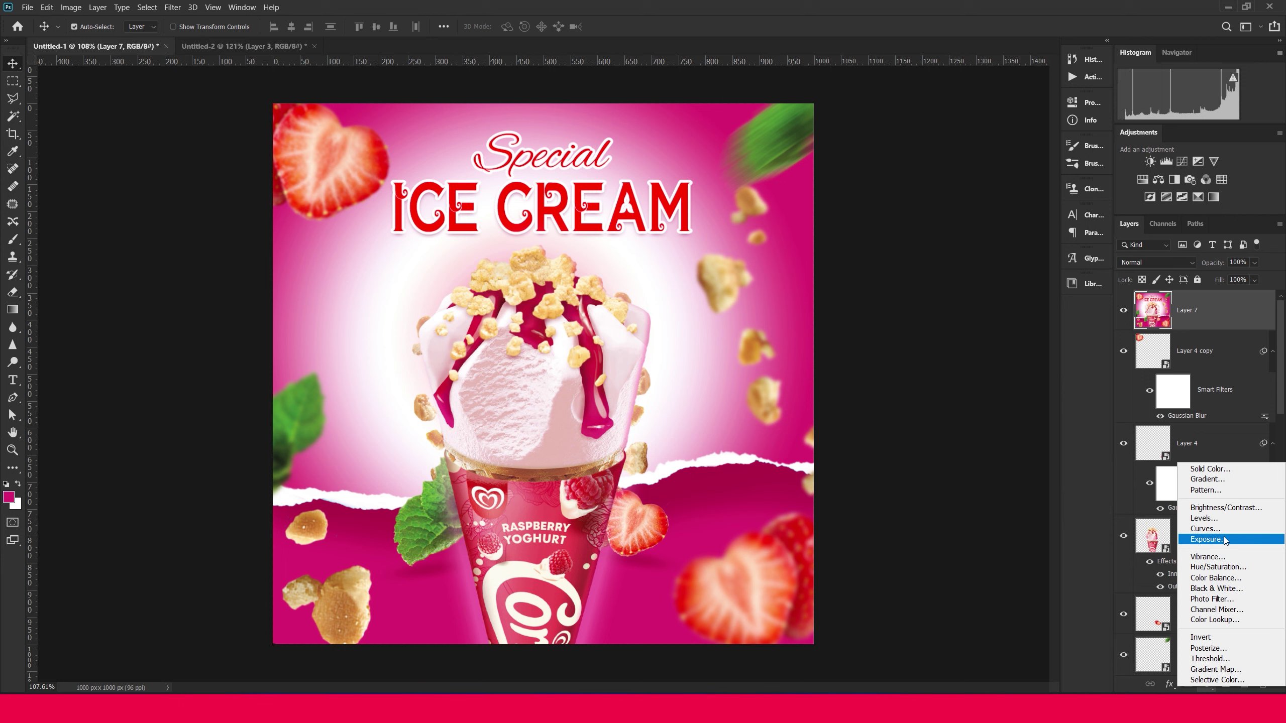
{"action": "left_click", "coordinate": [1205, 529]}
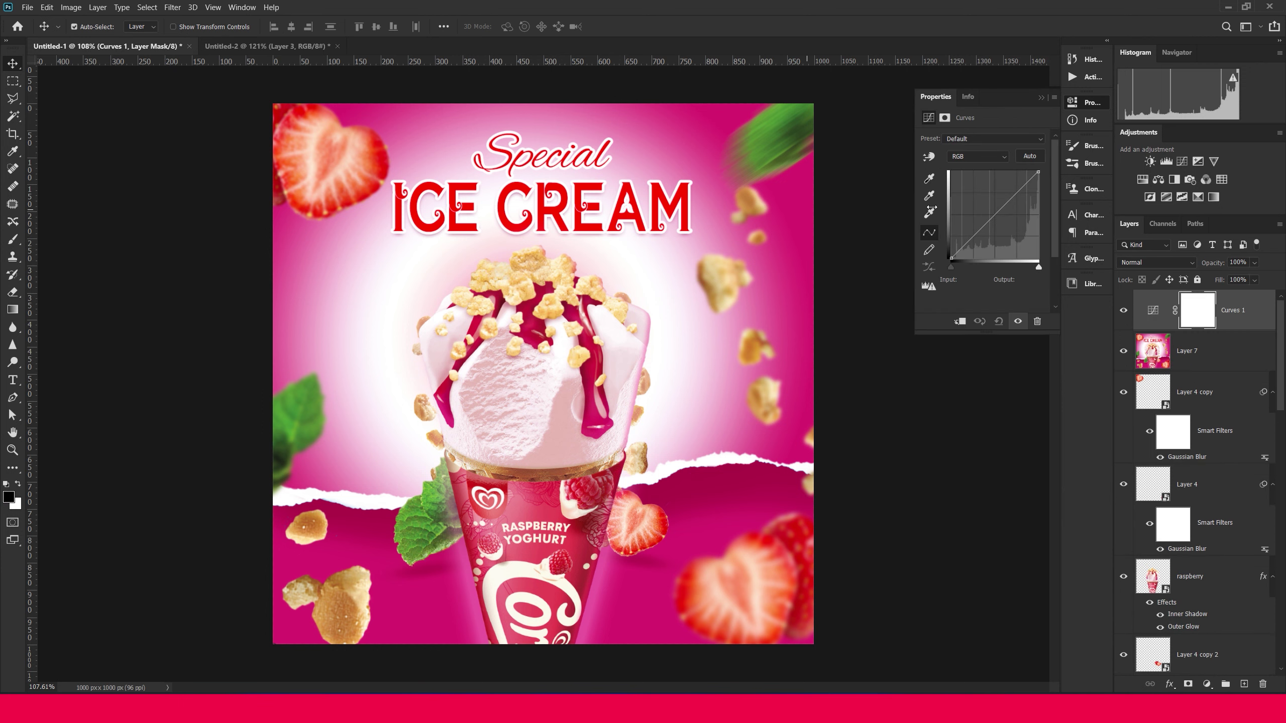
{"action": "left_click", "coordinate": [994, 212]}
{"action": "mouse_move", "coordinate": [988, 208]}
{"action": "left_mouse_down"}
{"action": "mouse_move", "coordinate": [1003, 214]}
{"action": "mouse_move", "coordinate": [993, 223]}
{"action": "mouse_move", "coordinate": [1007, 204]}
{"action": "left_mouse_up"}
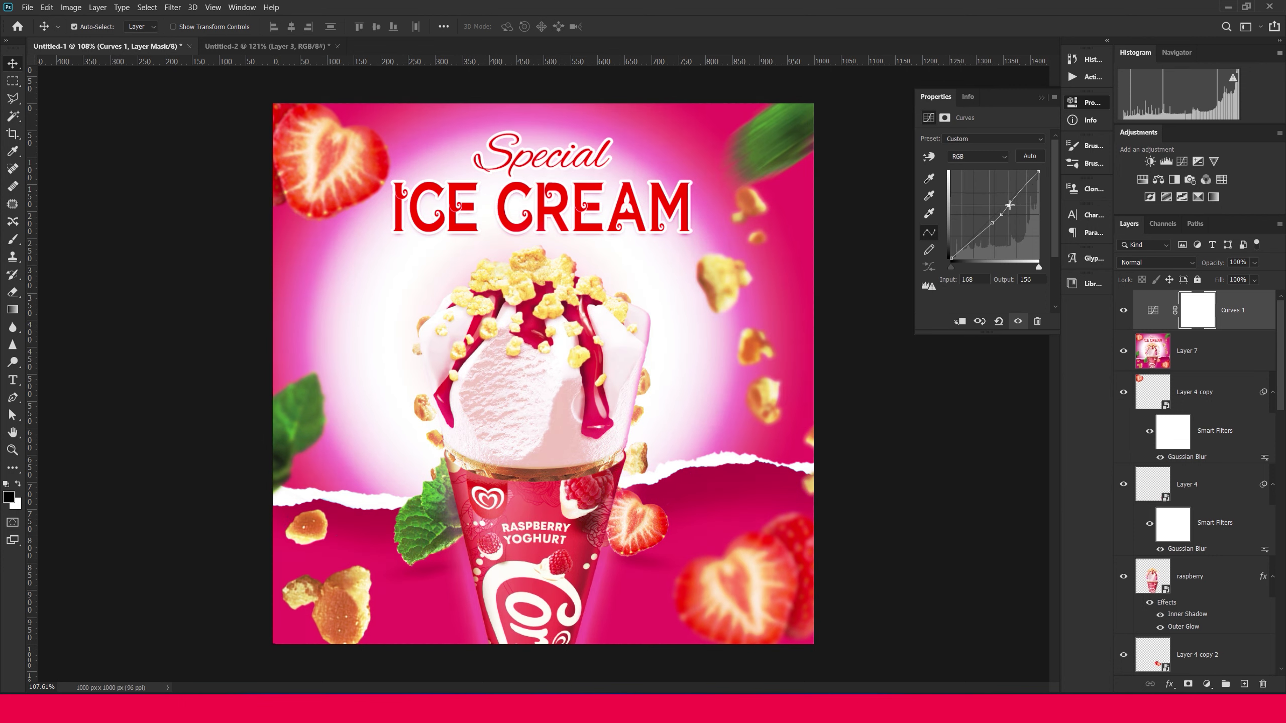
{"action": "left_click", "coordinate": [1072, 102]}
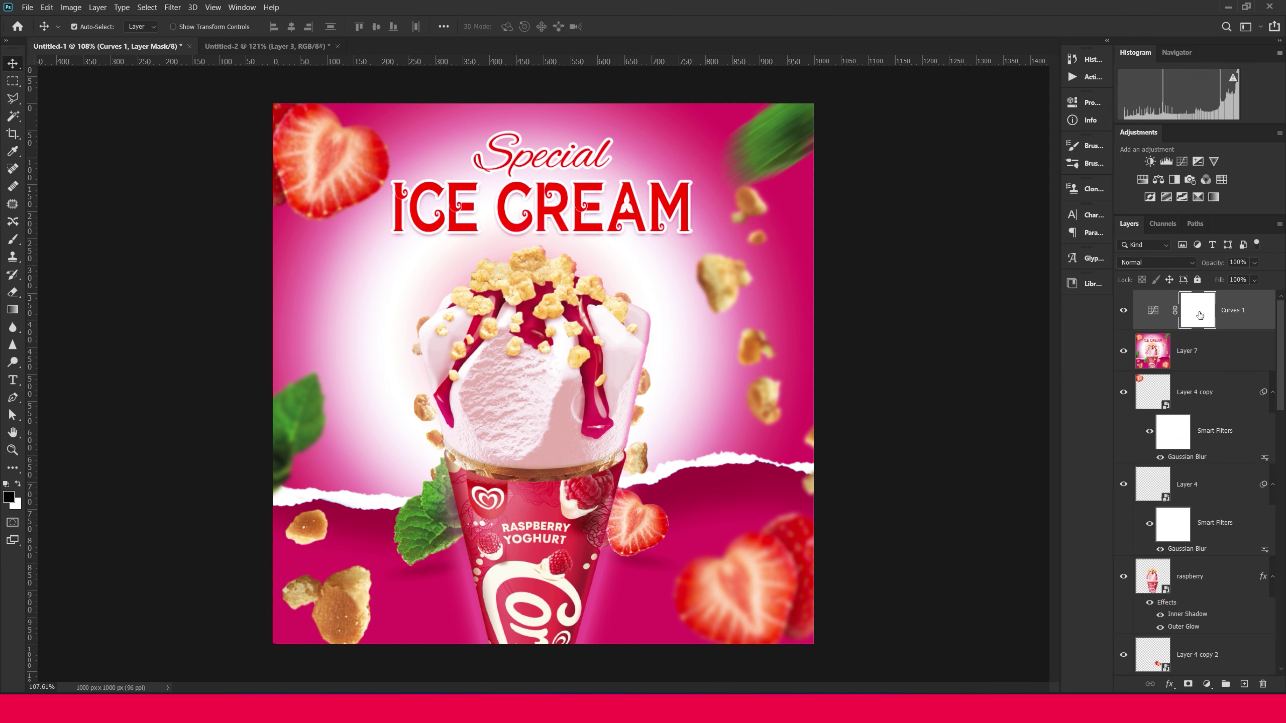
Invert the Curves mask and paint white over the strawberry, scoop, cone, leaves and cookie pieces
{"action": "key", "text": "ctrl+i"}
{"action": "key", "text": "b"}
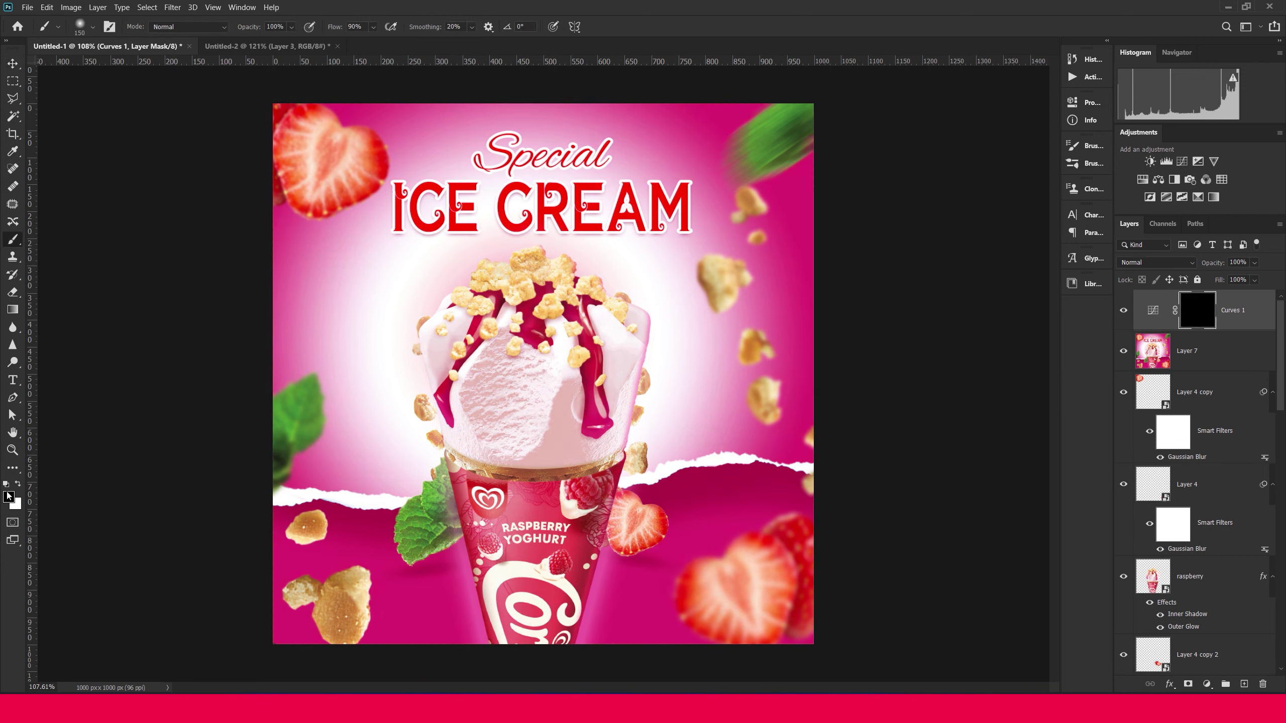
{"action": "left_click_drag", "start_coordinate": [783, 605], "coordinate": [746, 604]}
{"action": "left_click_drag", "start_coordinate": [567, 335], "coordinate": [569, 375]}
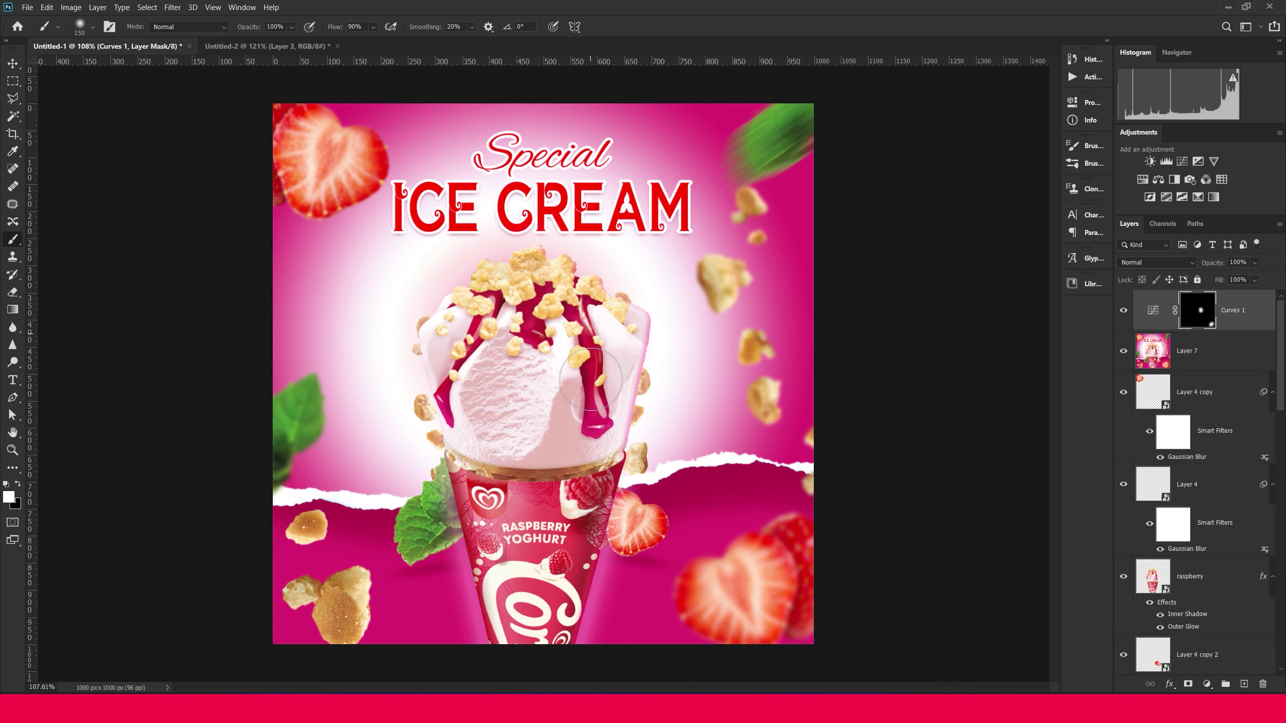
{"action": "mouse_move", "coordinate": [584, 591]}
{"action": "left_mouse_down"}
{"action": "mouse_move", "coordinate": [416, 544]}
{"action": "mouse_move", "coordinate": [435, 503]}
{"action": "left_mouse_up"}
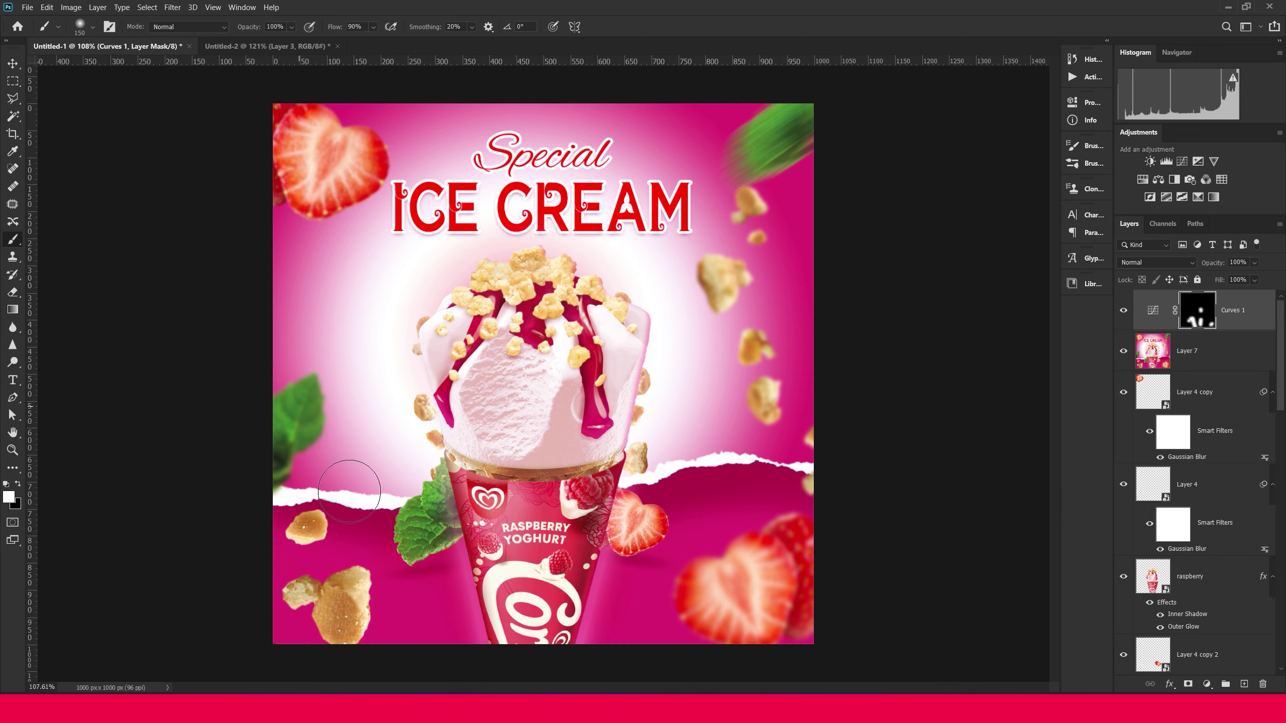
{"action": "left_click_drag", "start_coordinate": [840, 101], "coordinate": [774, 137]}
{"action": "left_click_drag", "start_coordinate": [398, 545], "coordinate": [310, 568]}
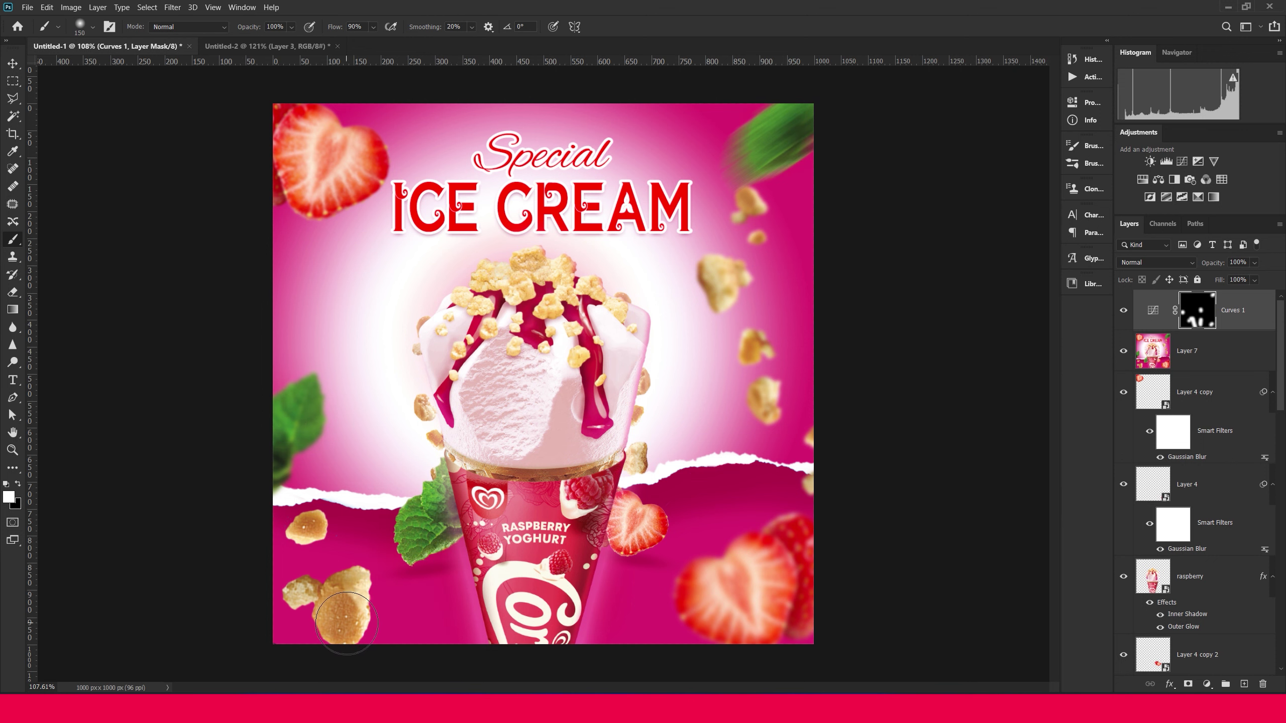
Paint in the crumble pieces, undo the last stroke, and toggle Curves to compare
{"action": "left_click_drag", "start_coordinate": [520, 641], "coordinate": [530, 280]}
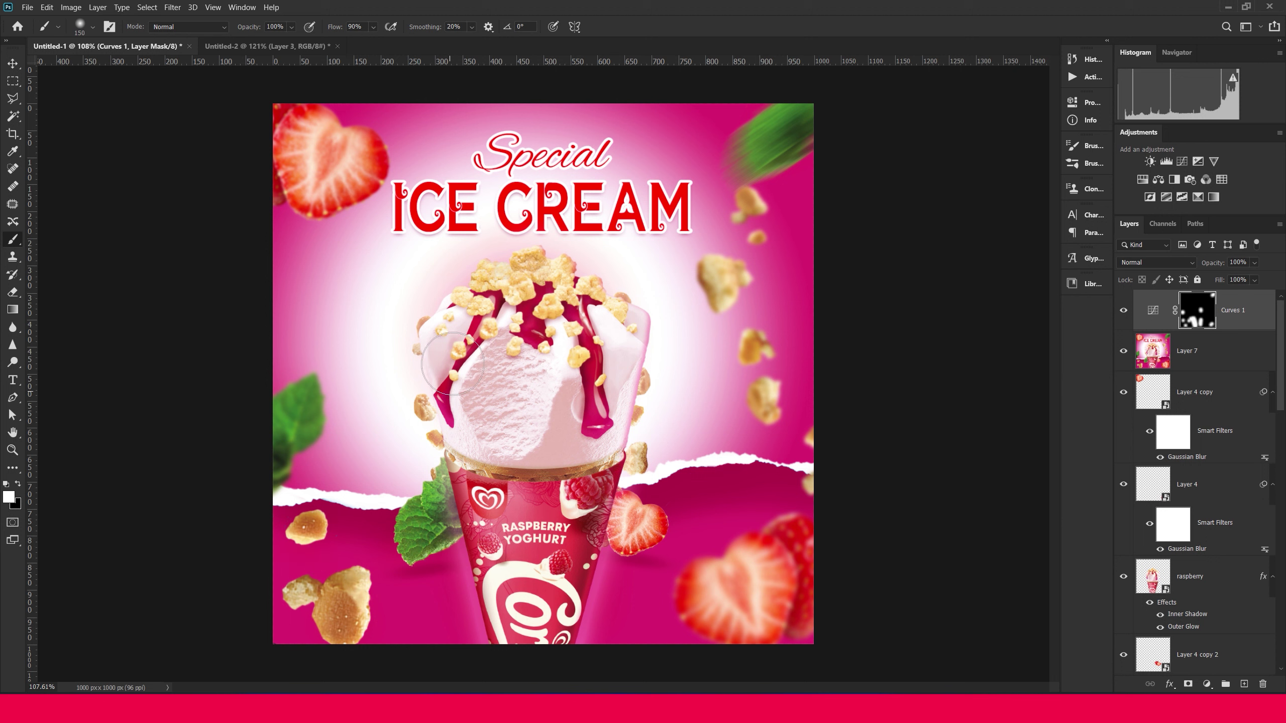
{"action": "left_click_drag", "start_coordinate": [530, 281], "coordinate": [653, 355]}
{"action": "left_click_drag", "start_coordinate": [774, 598], "coordinate": [756, 393]}
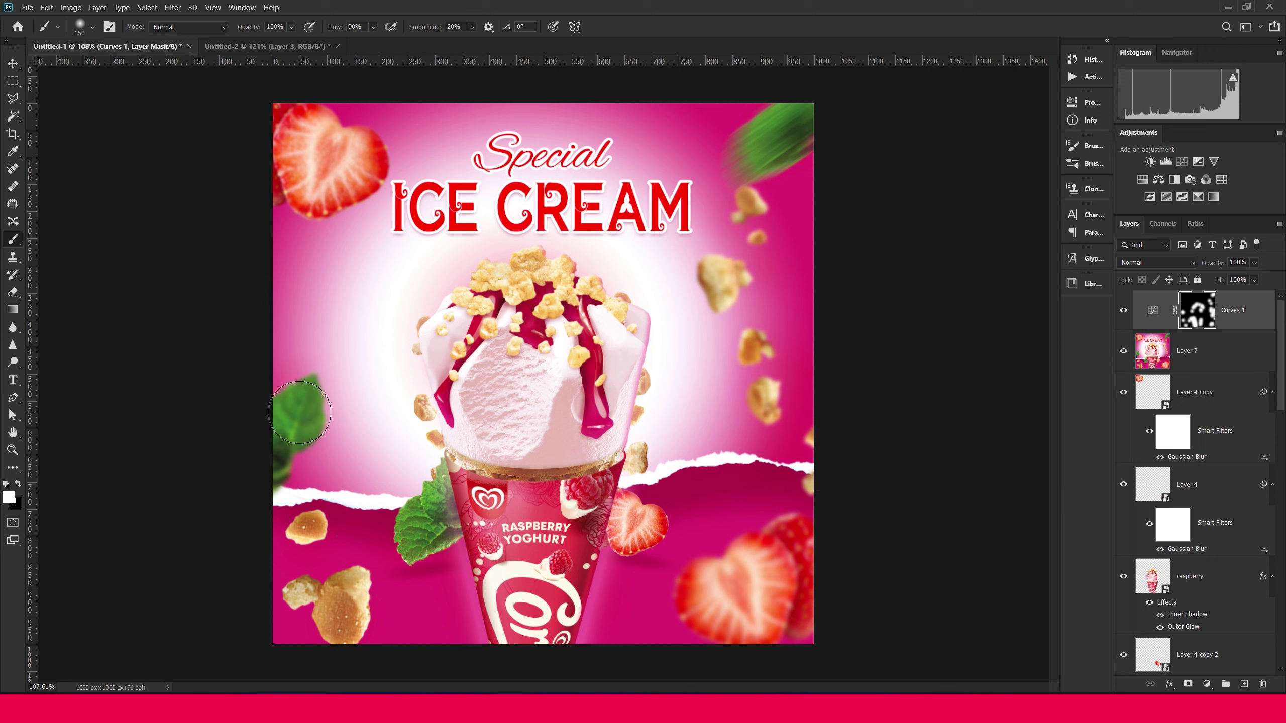
{"action": "key", "text": "ctrl+z"}
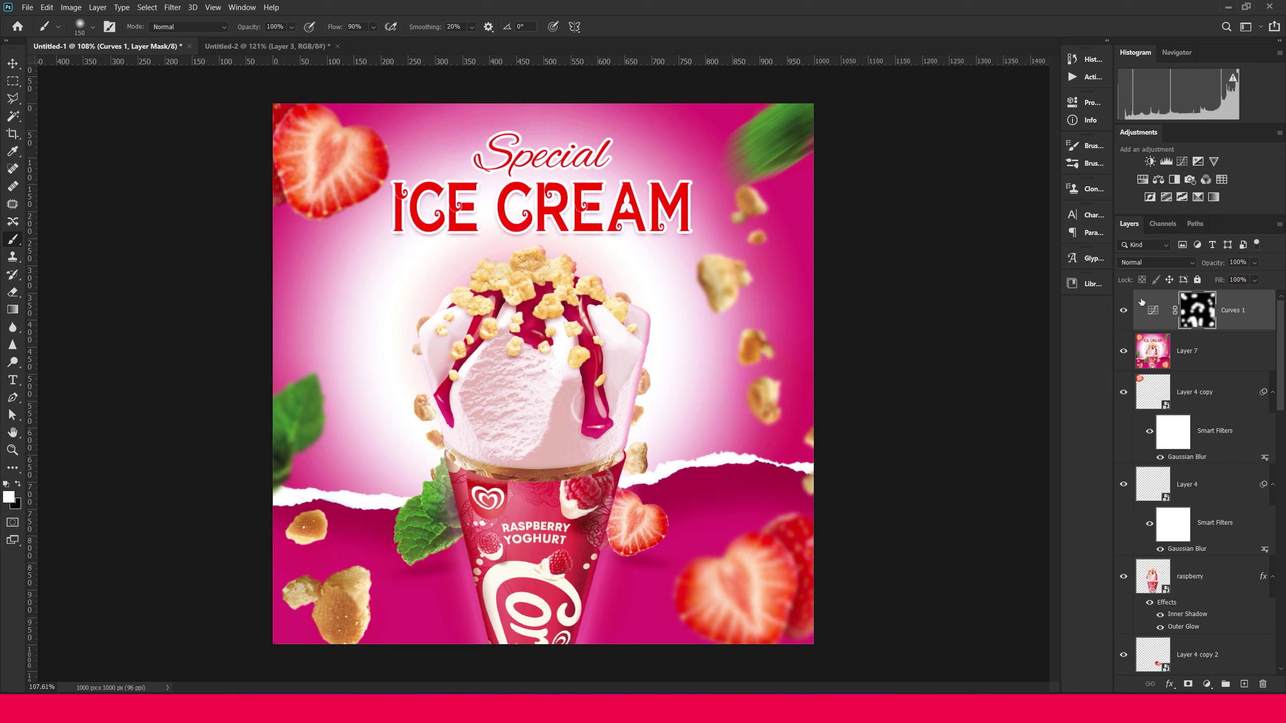
{"action": "left_click", "coordinate": [1124, 310]}
{"action": "left_click", "coordinate": [1124, 310]}
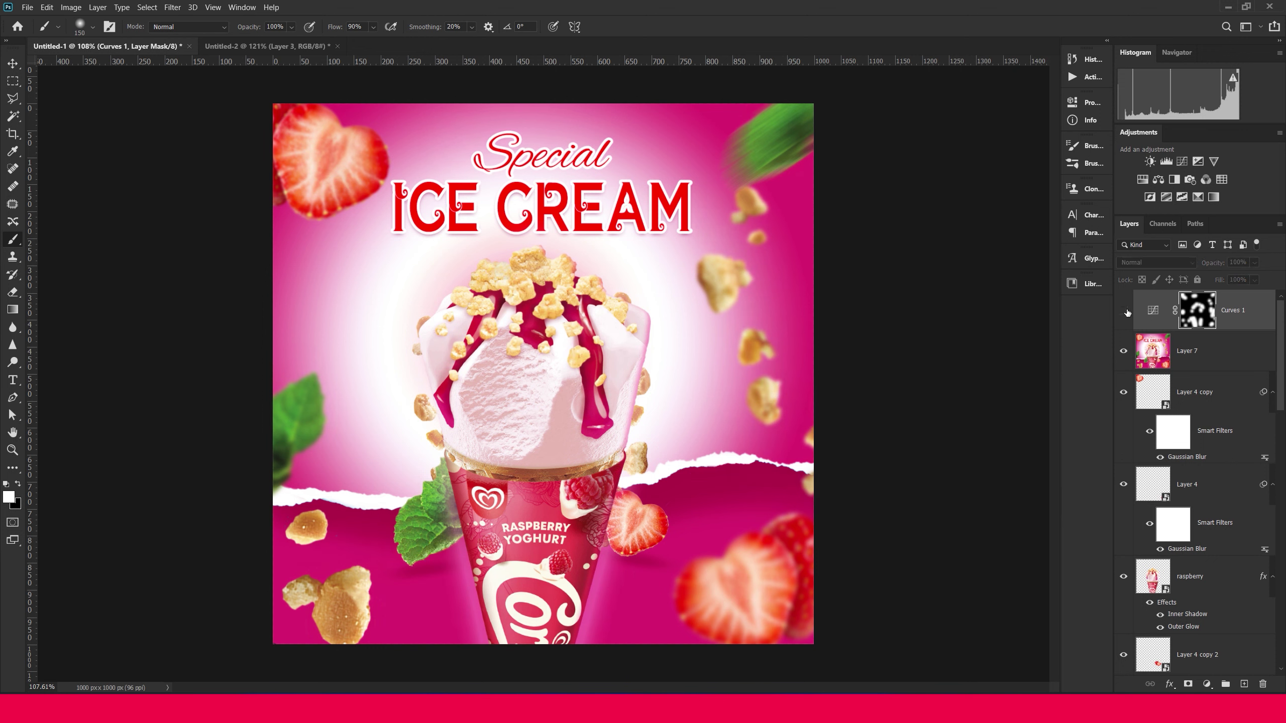
{"action": "left_click", "coordinate": [1124, 310]}
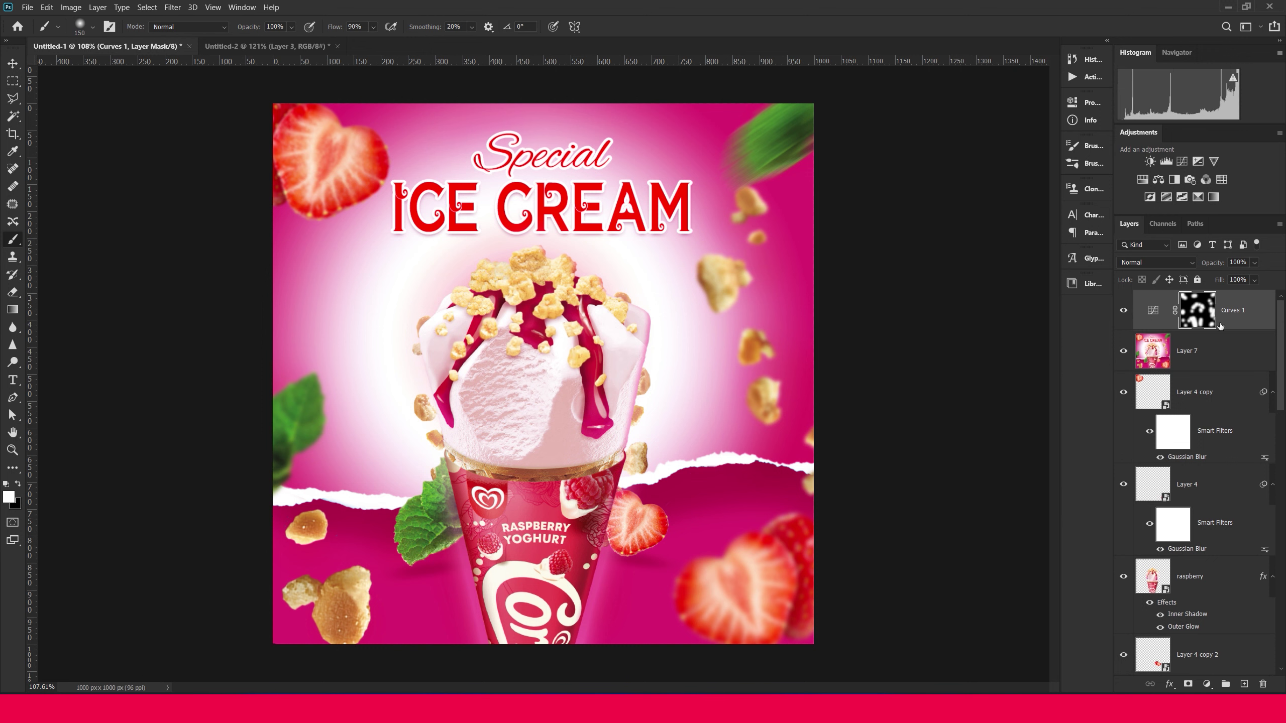
{"action": "left_click", "coordinate": [1208, 684]}
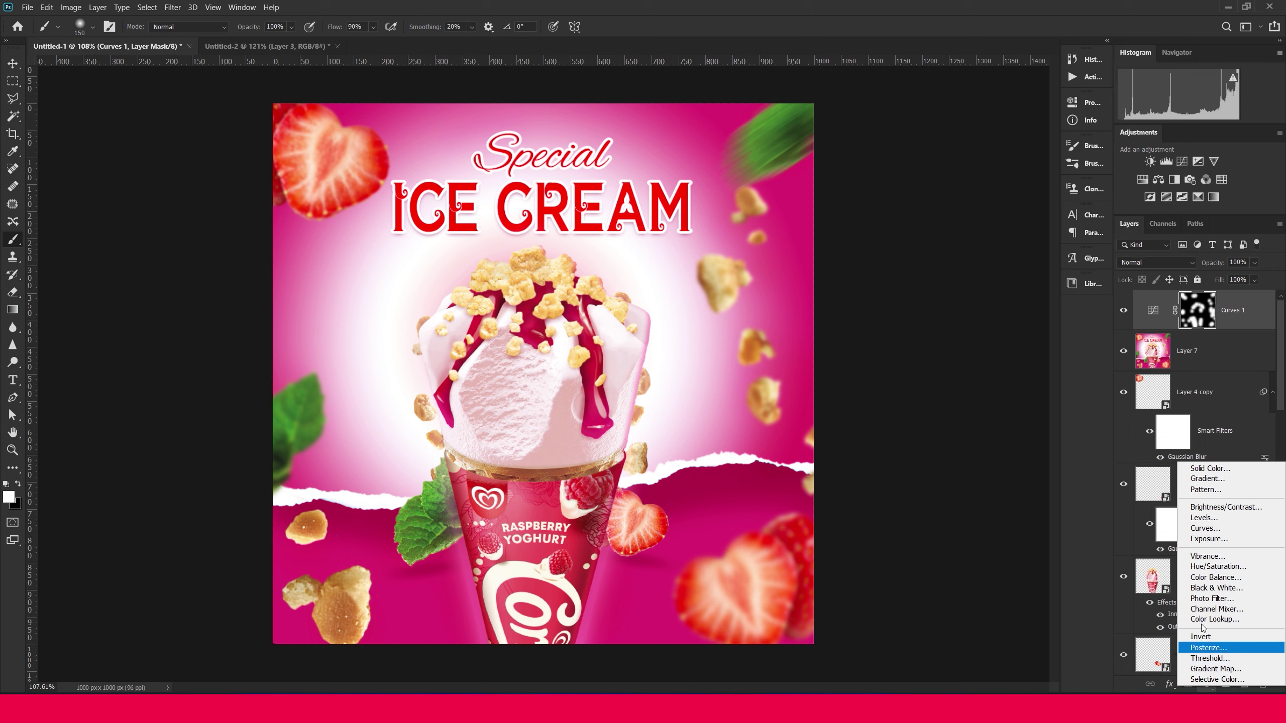
Add a Brightness/Contrast layer clipped to Curves 1 at Brightness 7 and Contrast 11, then fit the canvas
{"action": "left_click", "coordinate": [1202, 506]}
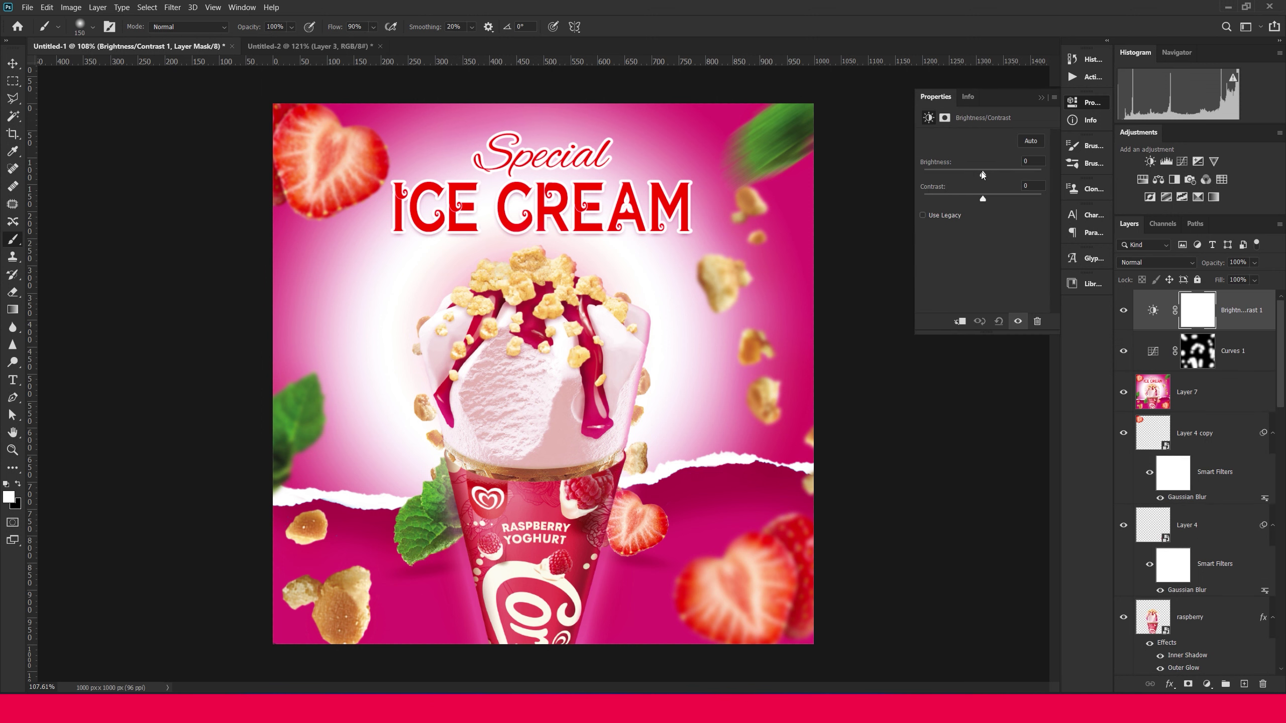
{"action": "left_click", "coordinate": [959, 322]}
{"action": "left_click_drag", "start_coordinate": [982, 175], "coordinate": [986, 173]}
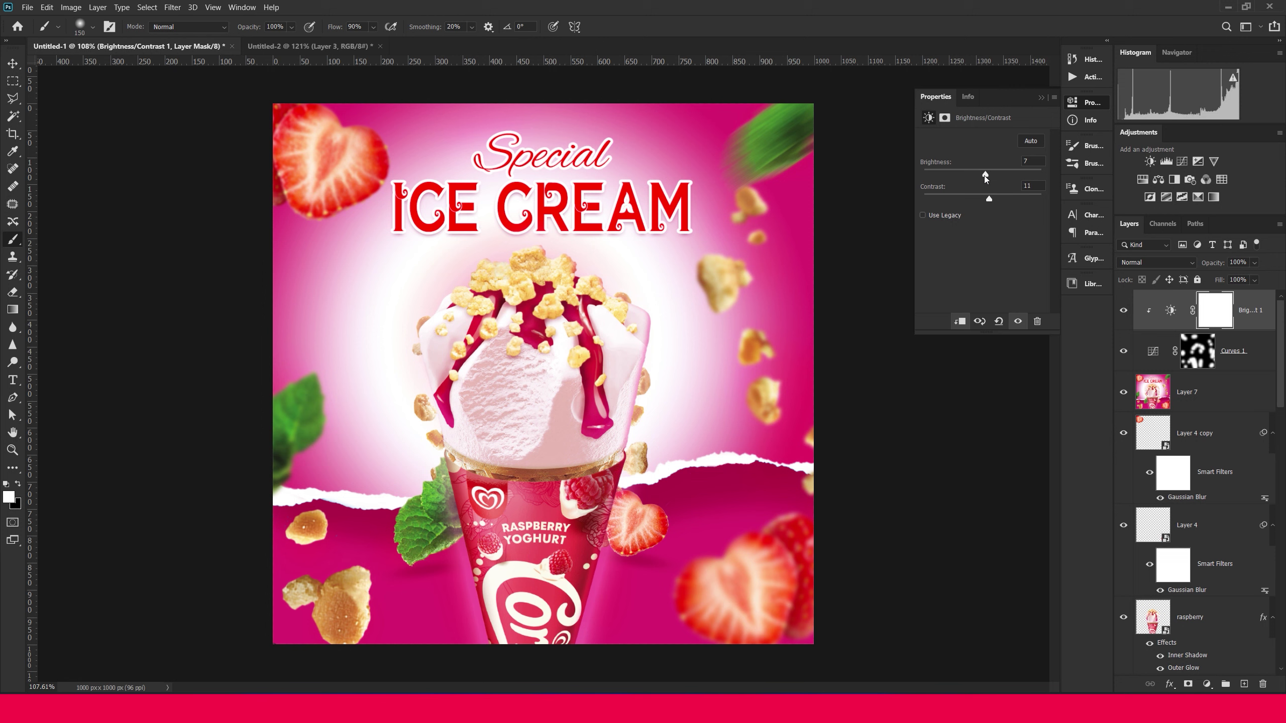
{"action": "left_click_drag", "start_coordinate": [986, 177], "coordinate": [985, 174]}
{"action": "left_click", "coordinate": [1088, 102]}
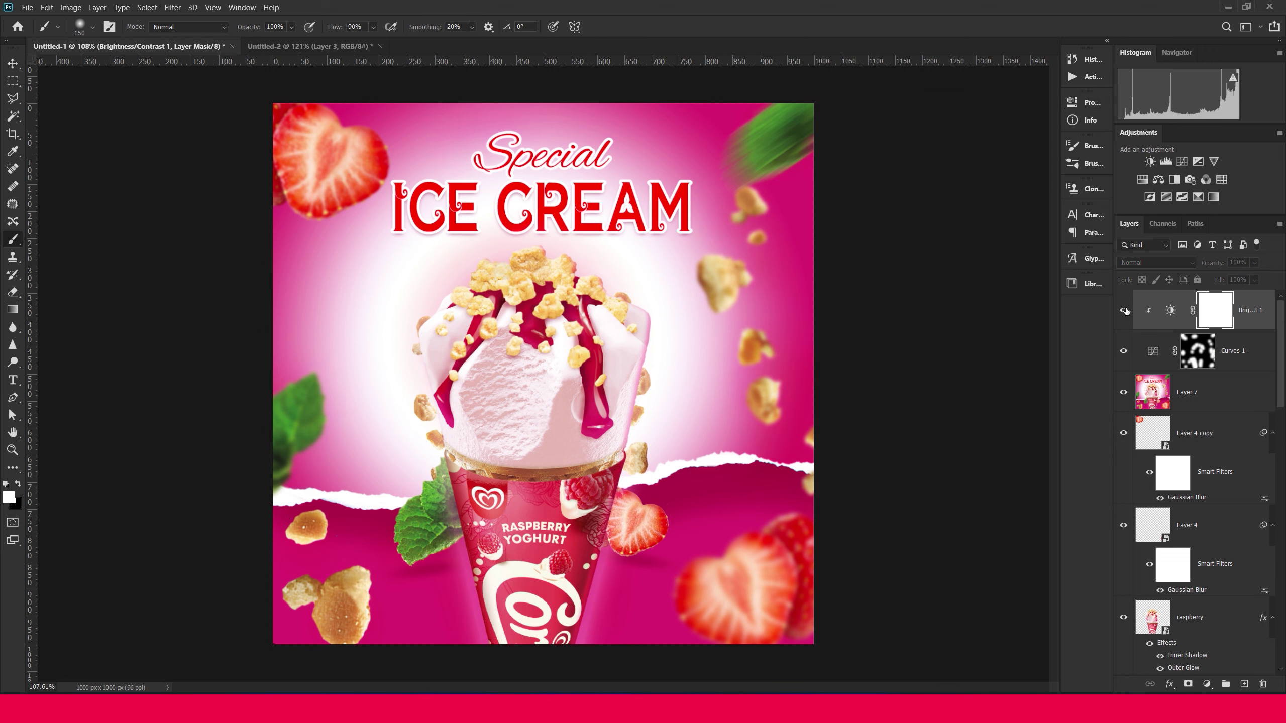
{"action": "scroll", "coordinate": [660, 382], "scroll_direction": "up", "scroll_amount": 2}
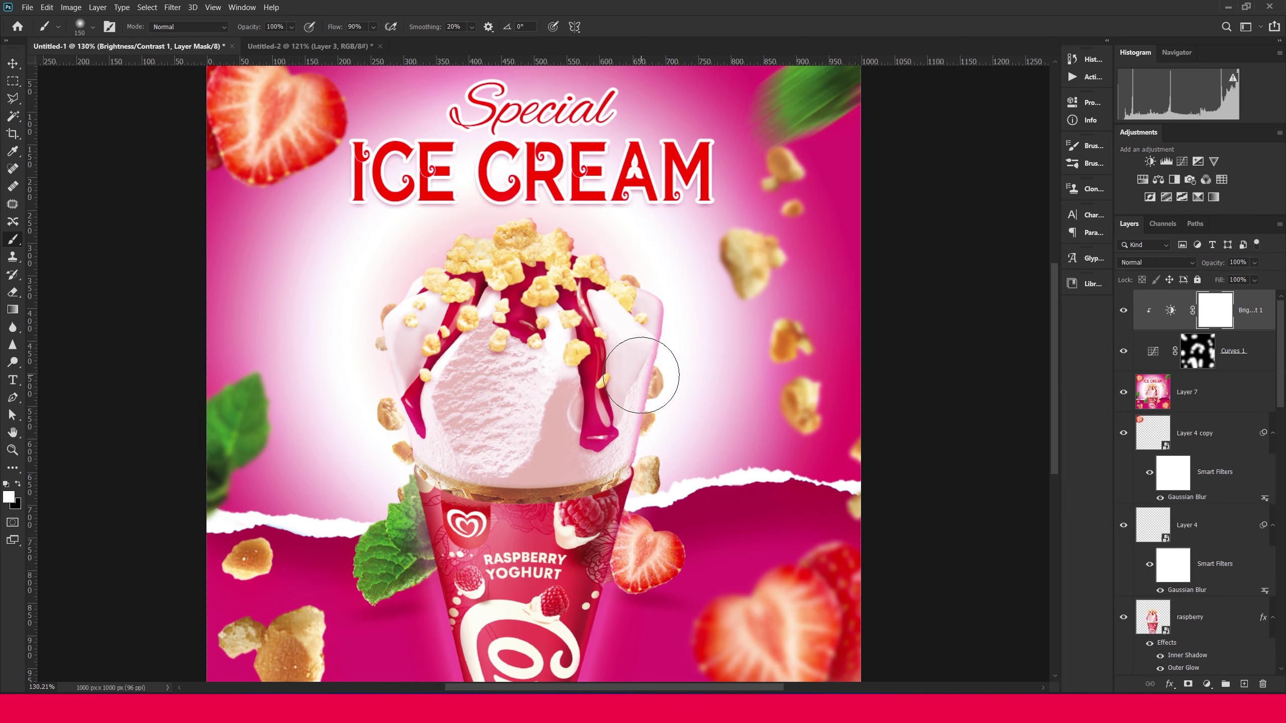
{"action": "right_click", "coordinate": [616, 350]}
{"action": "left_click", "coordinate": [648, 354]}
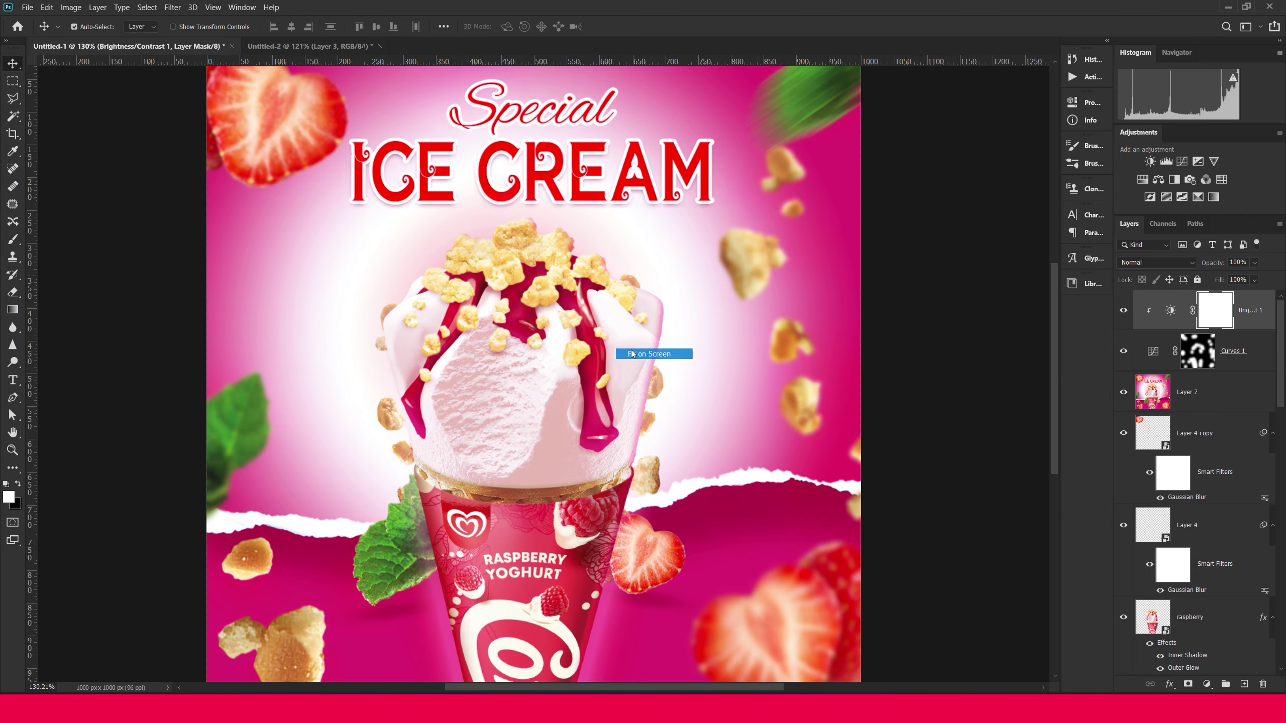